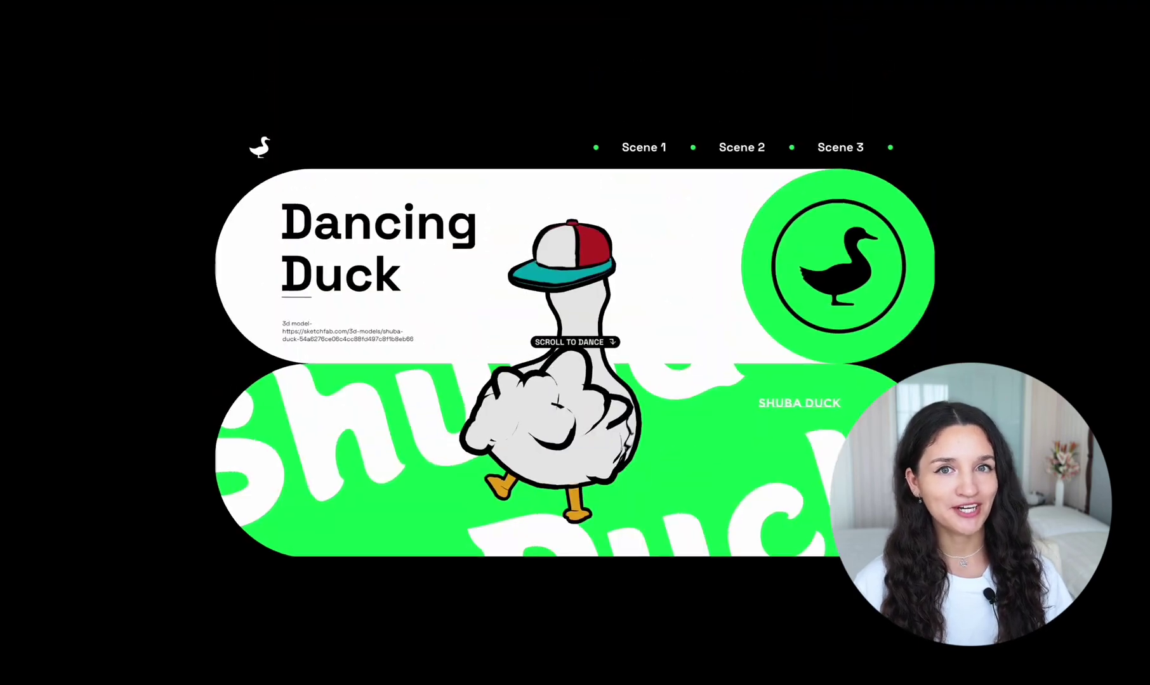
- Look through the Dancing Duck and AirPods Pro example sites to see their scroll-driven 3D animations
scroll(575, 342, down, 10)
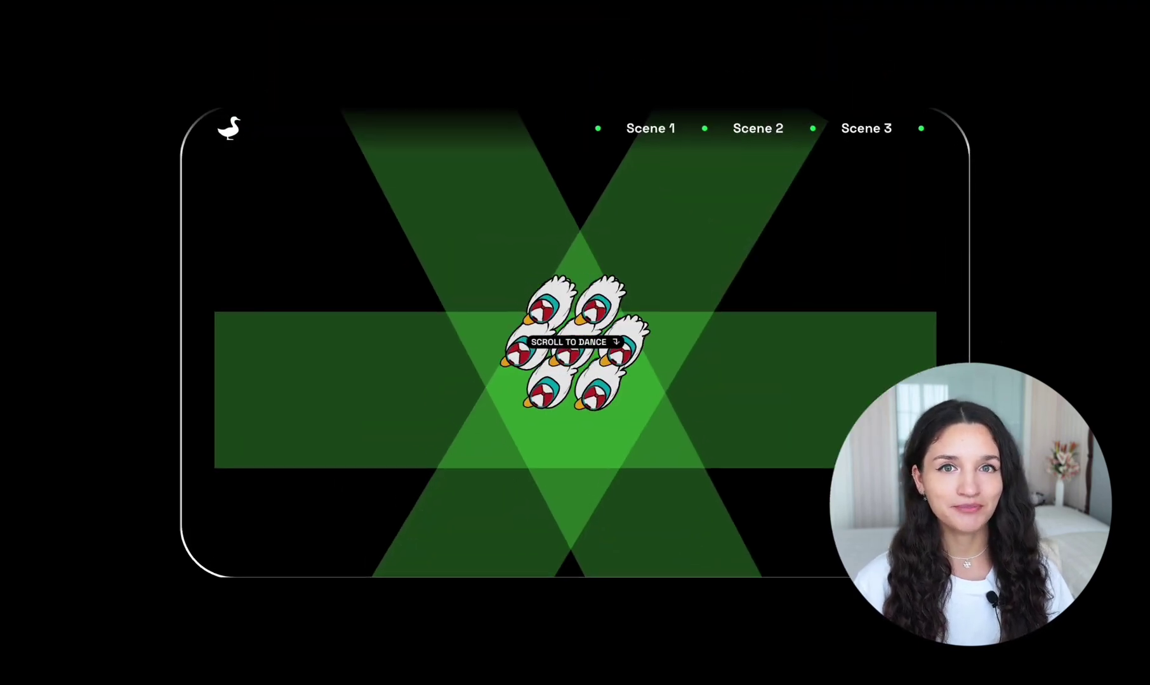
scroll(575, 342, down, 10)
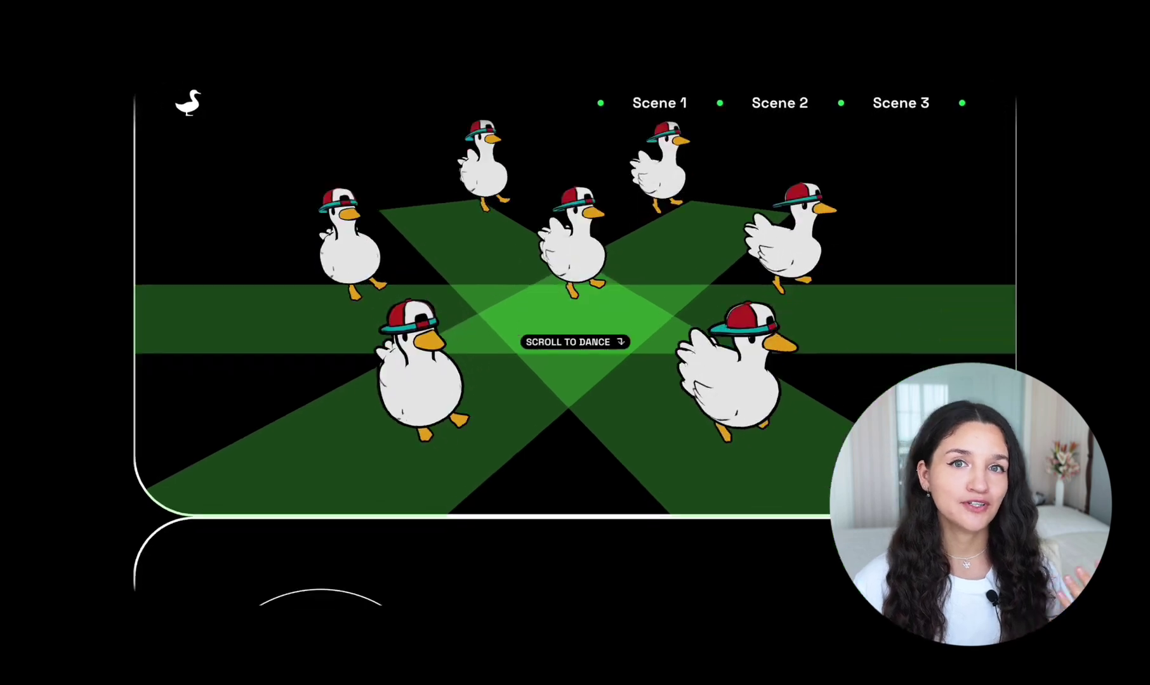
scroll(575, 343, down, 4)
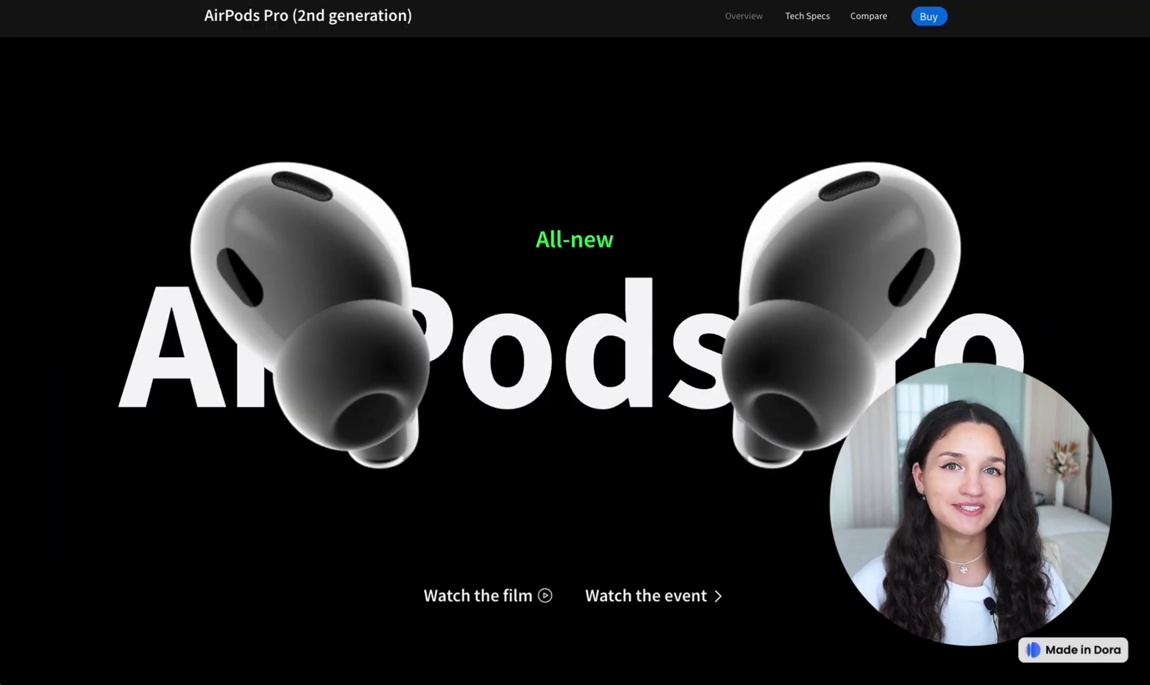
scroll(575, 343, down, 5)
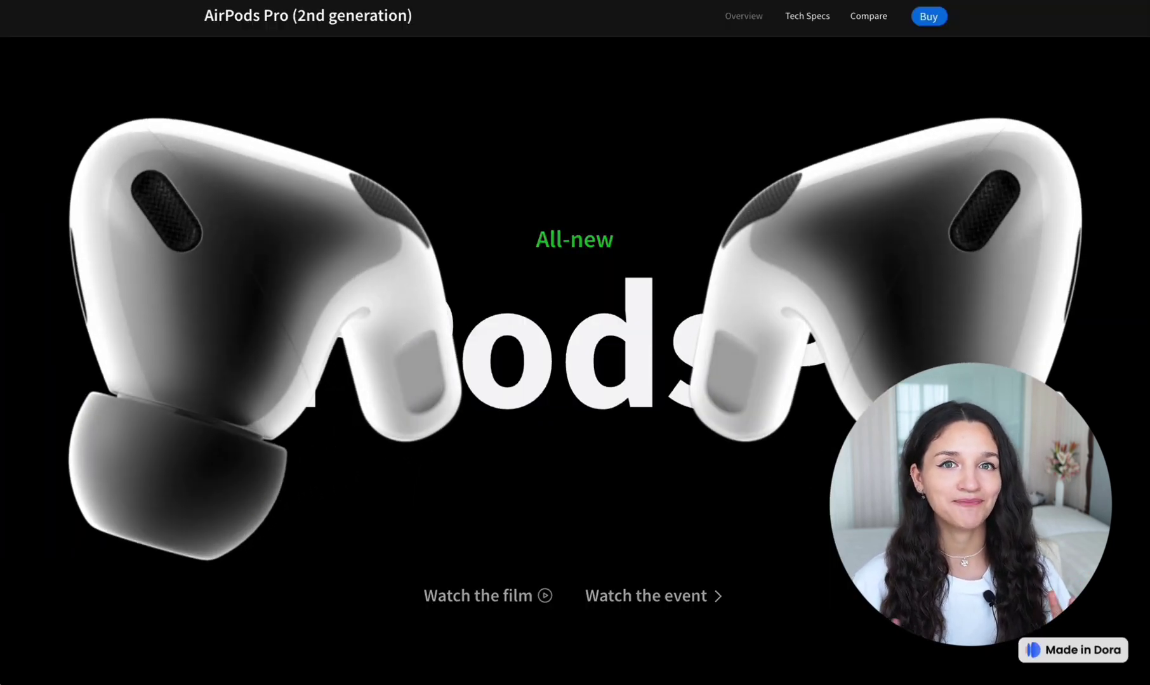
scroll(575, 342, down, 10)
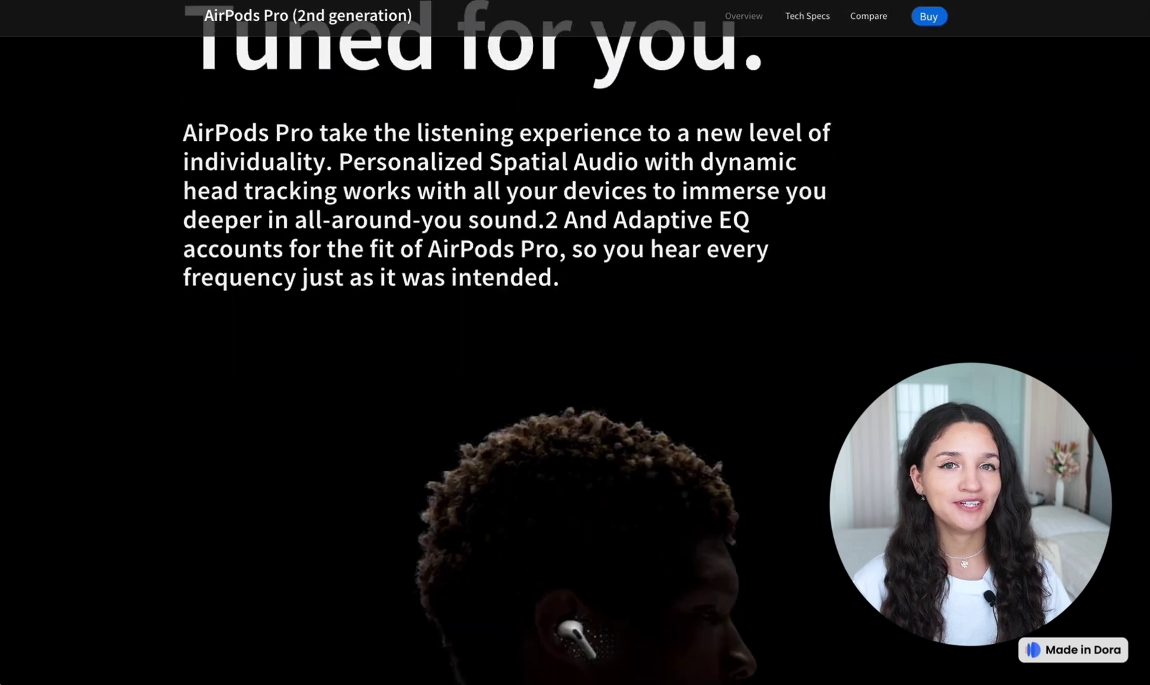
scroll(575, 342, down, 10)
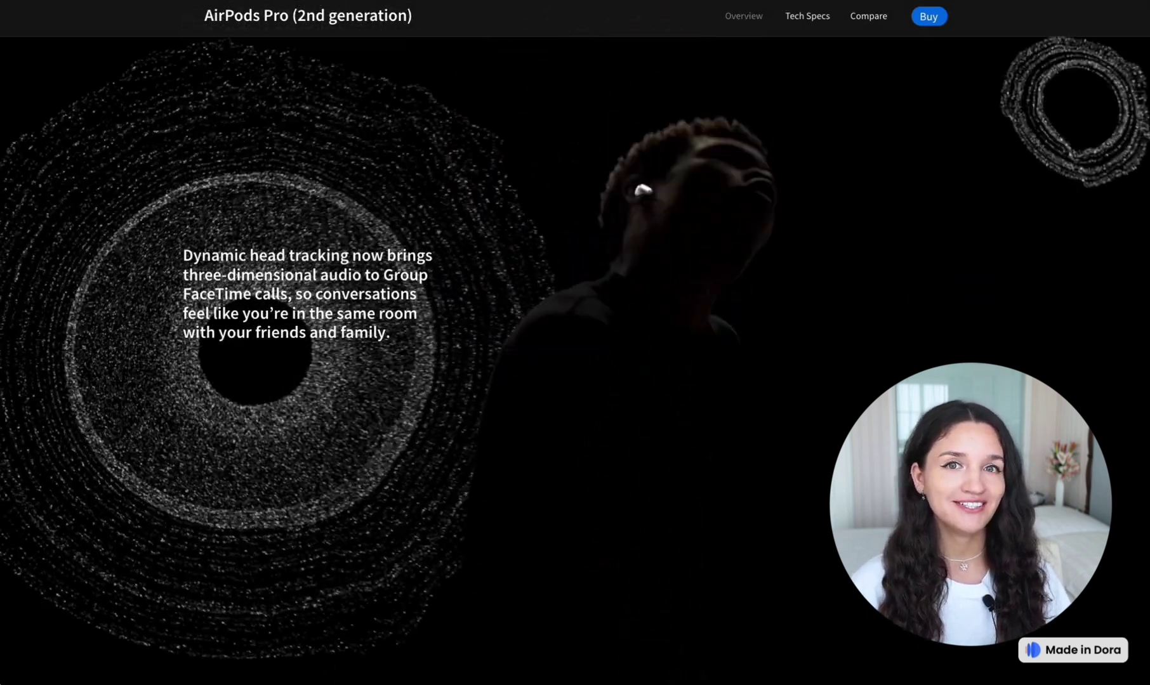
scroll(575, 343, down, 3)
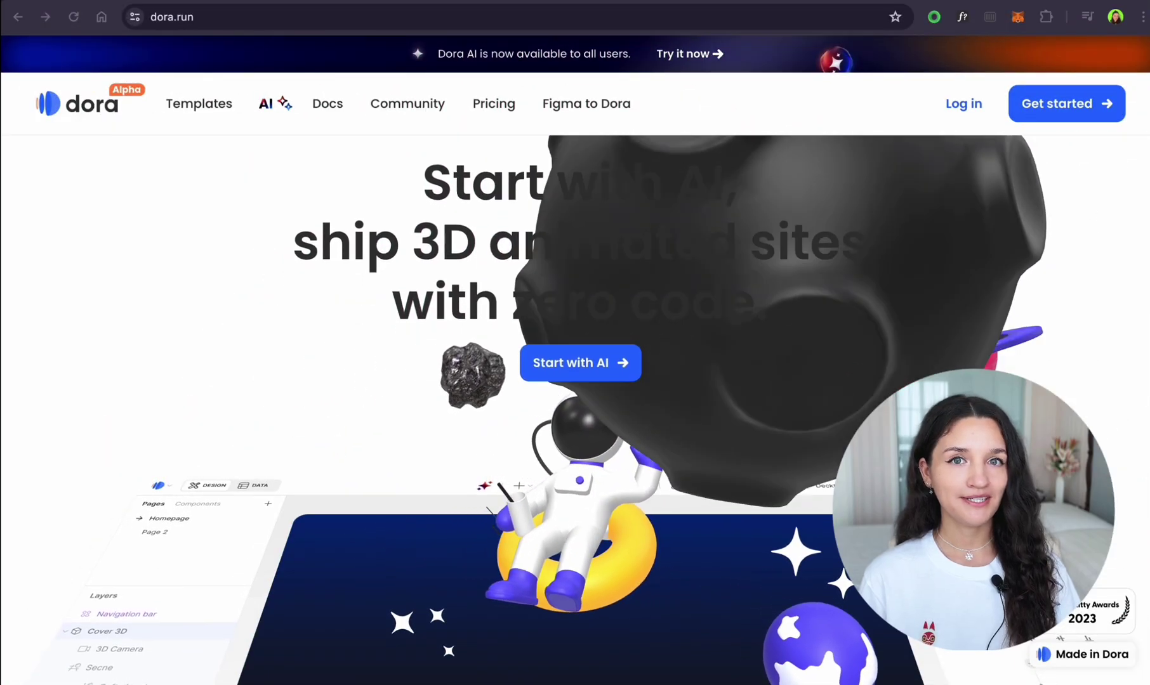
- Look through the Dora homepage down to the section on generating a site with AI
scroll(575, 406, down, 10)
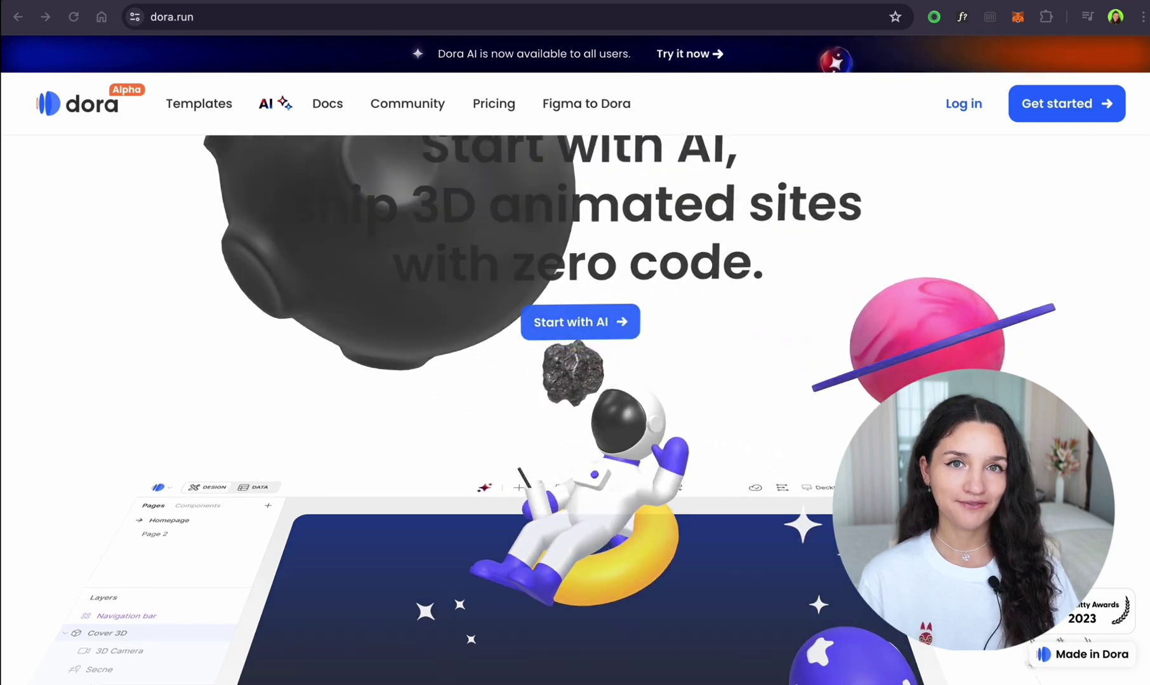
scroll(575, 406, down, 10)
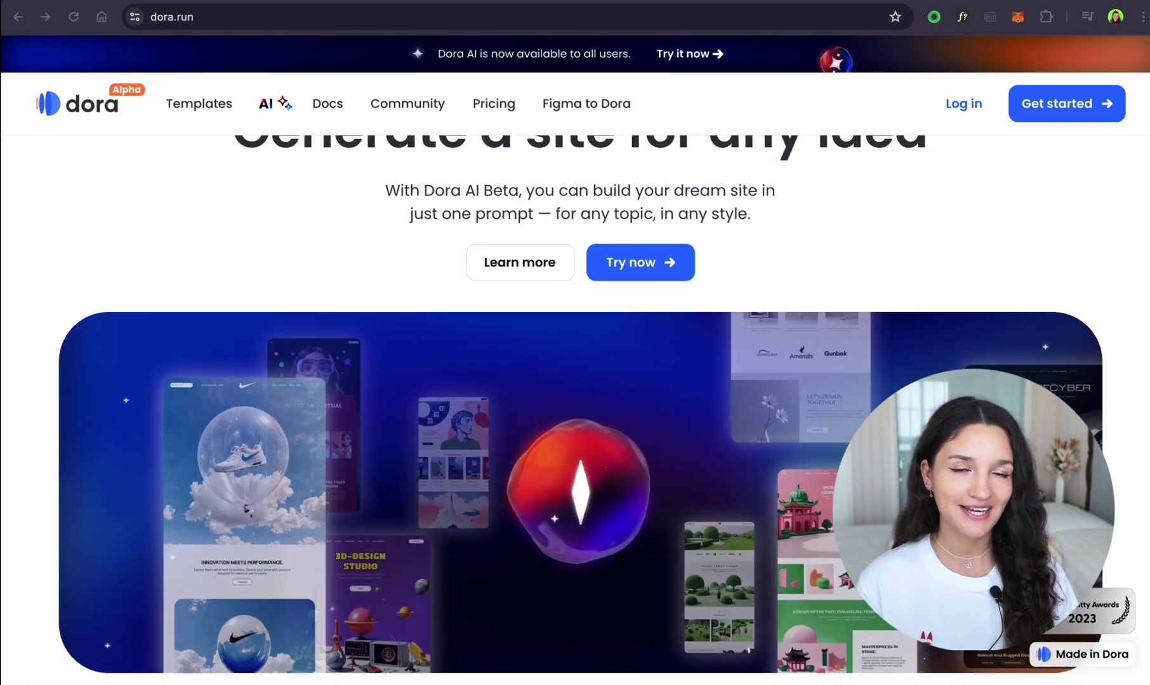
scroll(575, 406, down, 5)
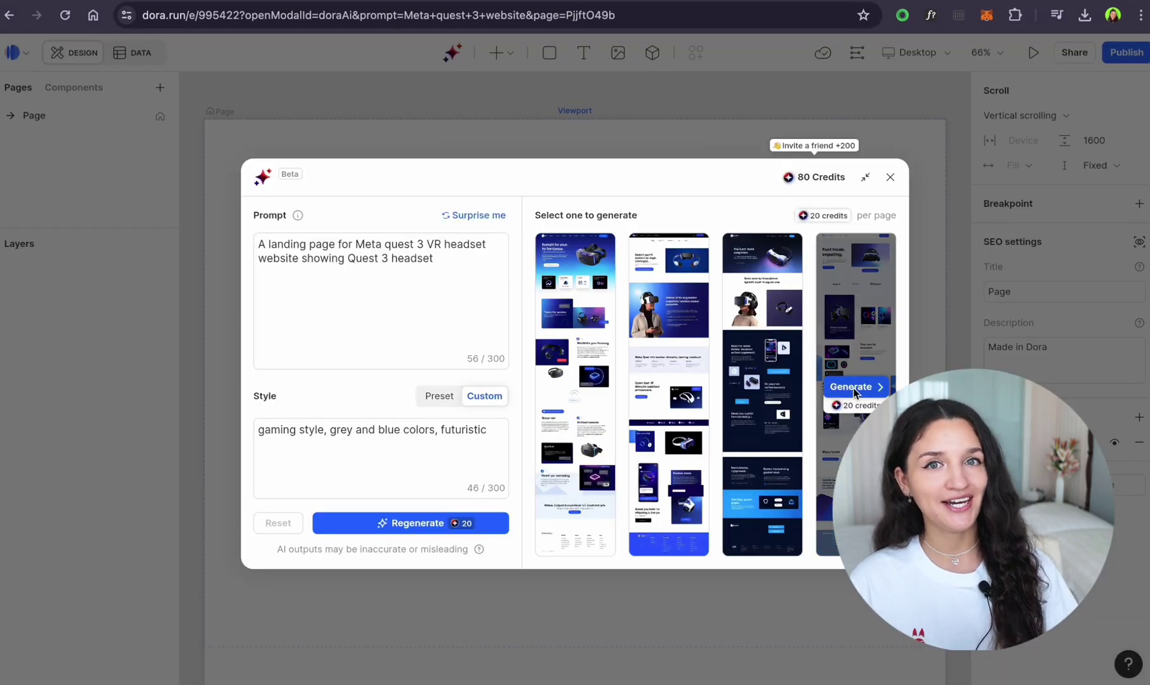
- Generate the Meta Quest 3 landing page from the fourth proposed AI layout and review its sections
click(851, 387)
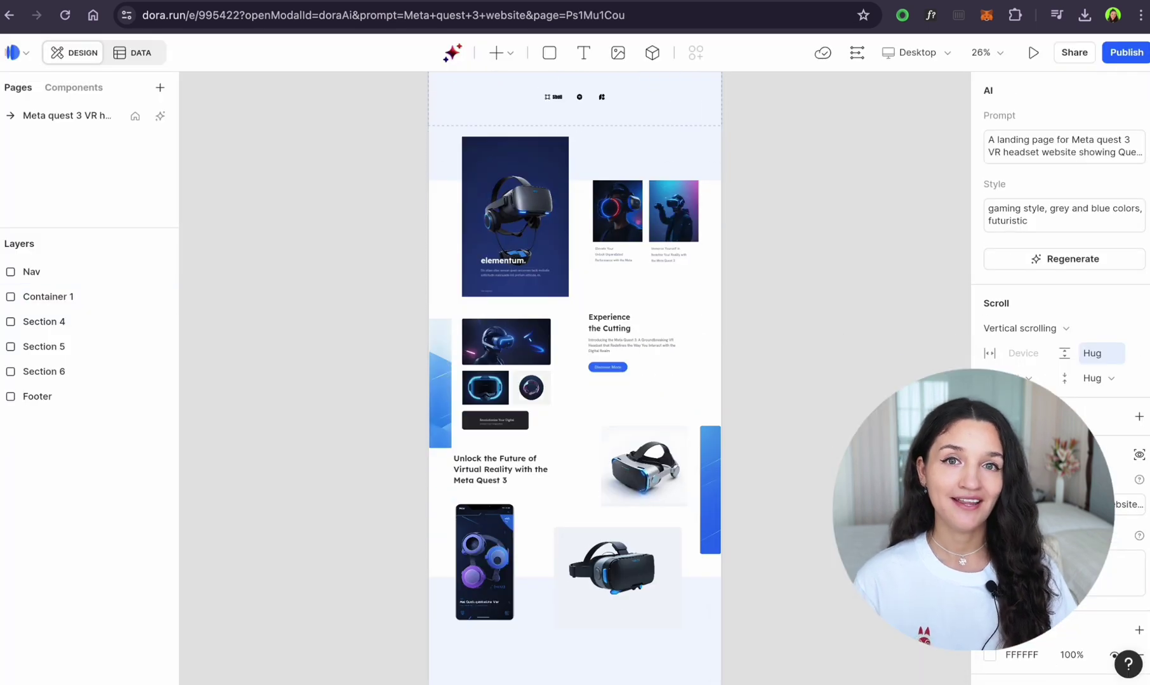
scroll(680, 508, down, 8)
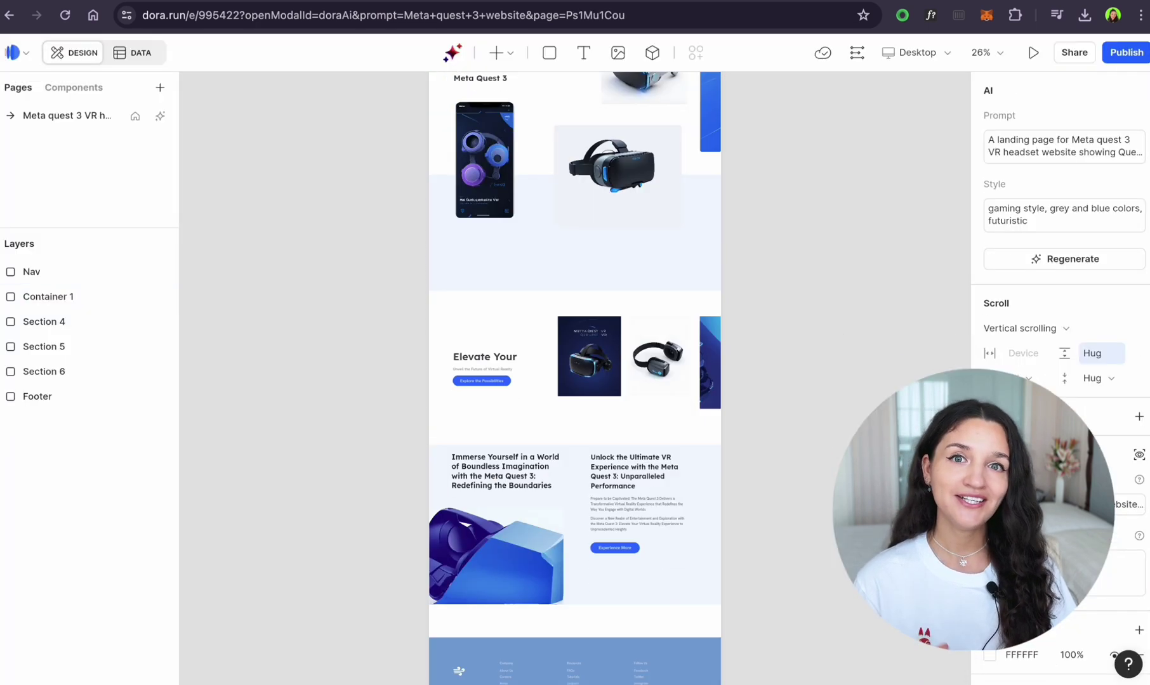
scroll(681, 521, up, 6)
scroll(680, 521, down, 5)
scroll(575, 381, up, 10)
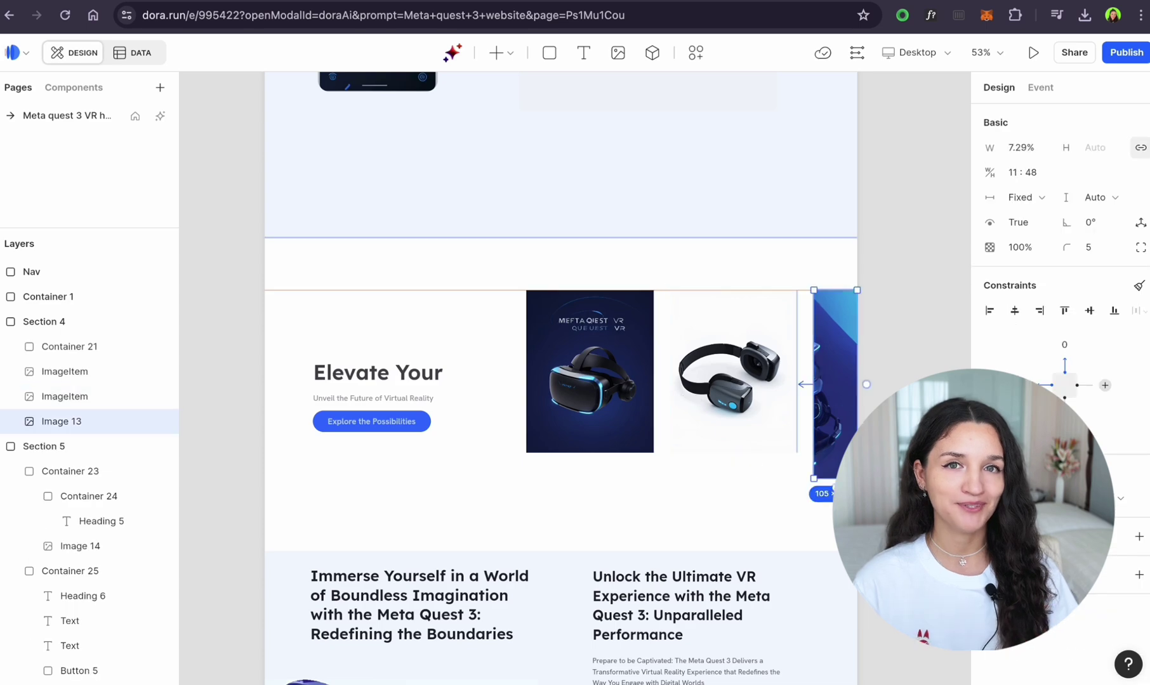
scroll(561, 381, up, 8)
scroll(561, 380, up, 5)
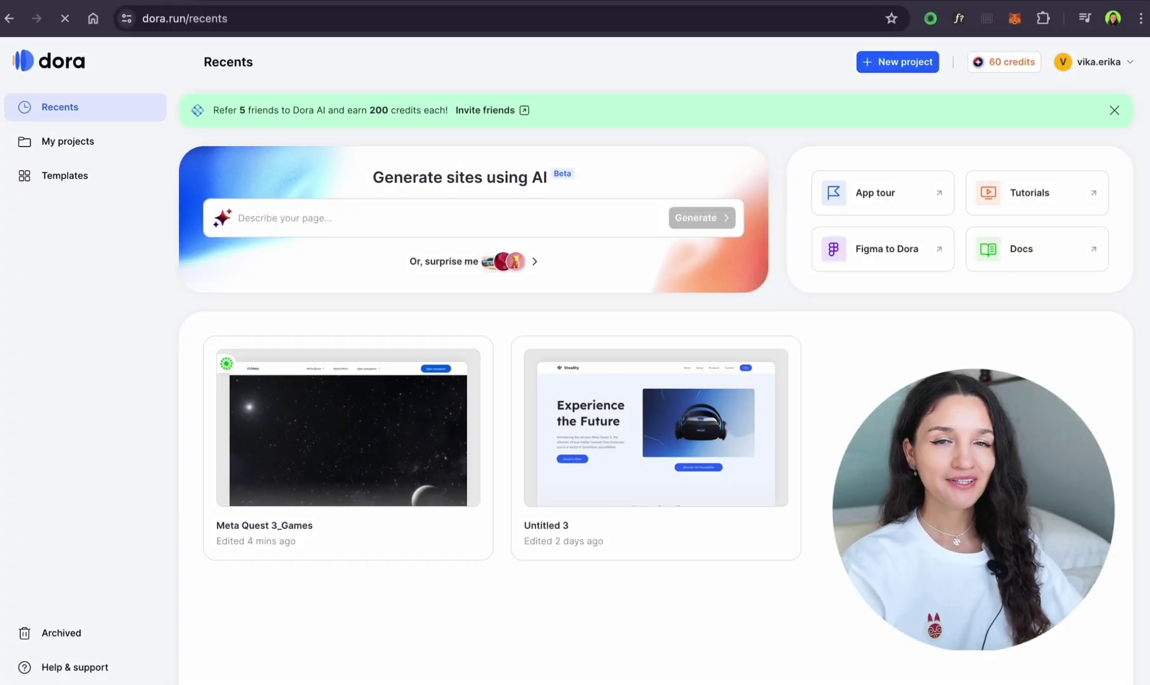
- Open a blank project page and draw a container about 1591 px tall covering almost the whole page
click(574, 365)
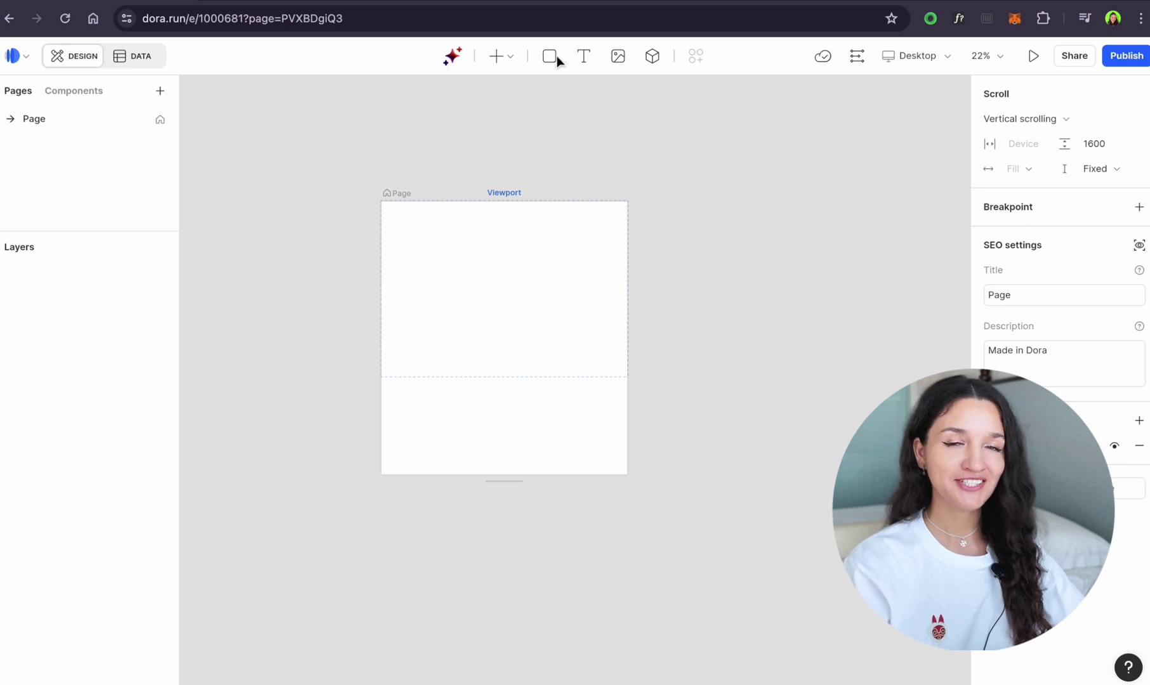
mouse_move(382, 203)
mouse_down()
mouse_move(622, 540)
mouse_move(626, 474)
mouse_up()
click(514, 492)
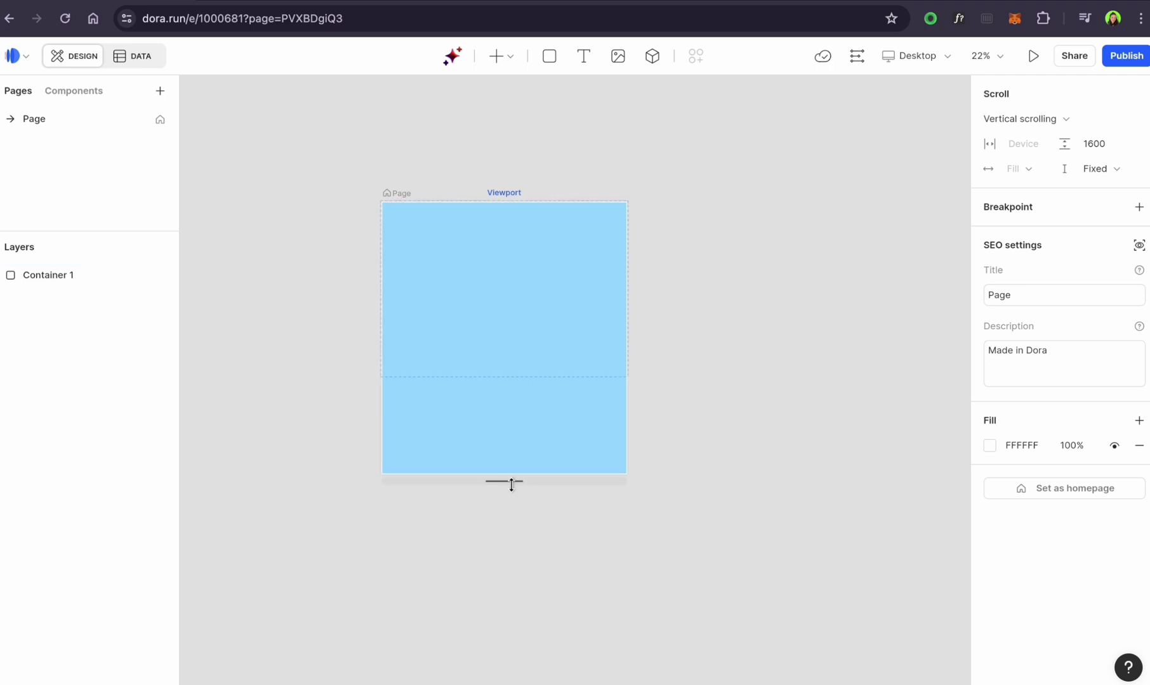
- Extend the page height to 4308 and stretch the container to the full page width of 1440 and up to the page's upper edge
drag(512, 481, 542, 631)
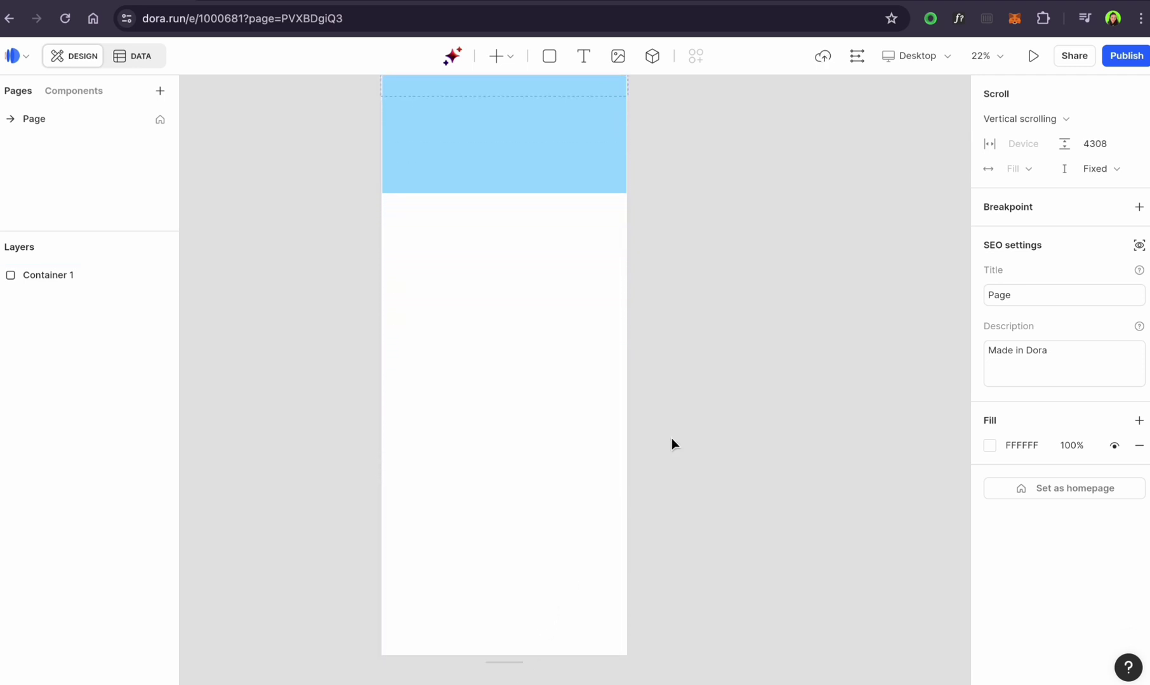
scroll(691, 425, up, 5)
click(601, 311)
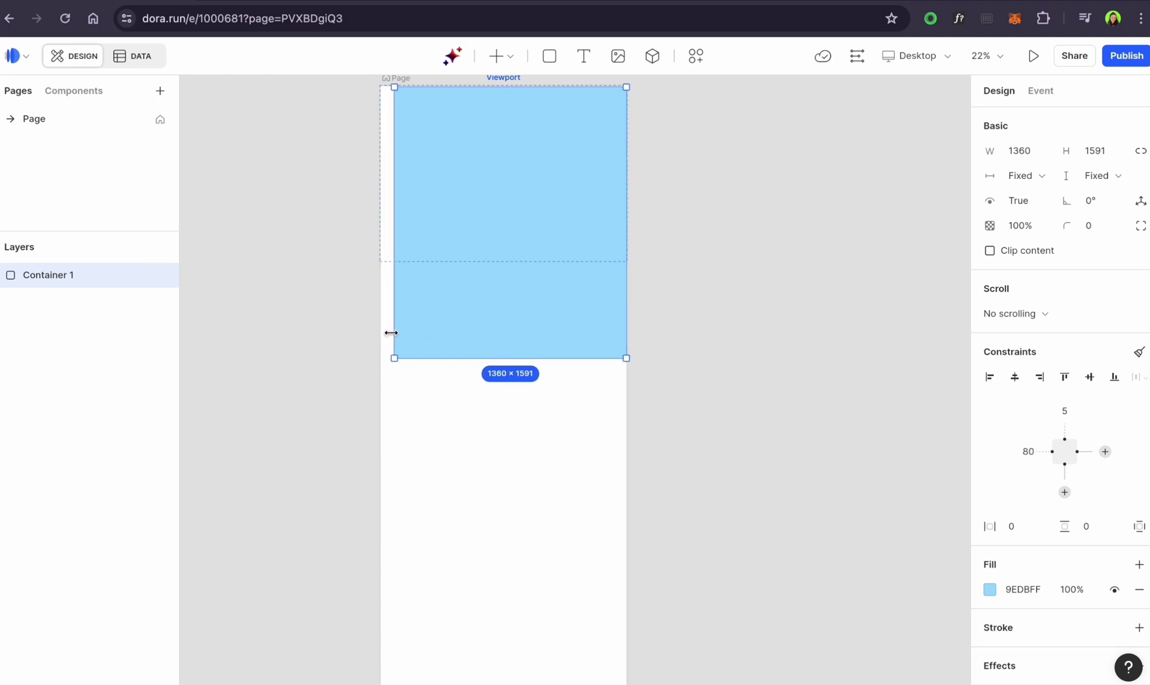
drag(391, 333, 380, 331)
scroll(707, 310, up, 3)
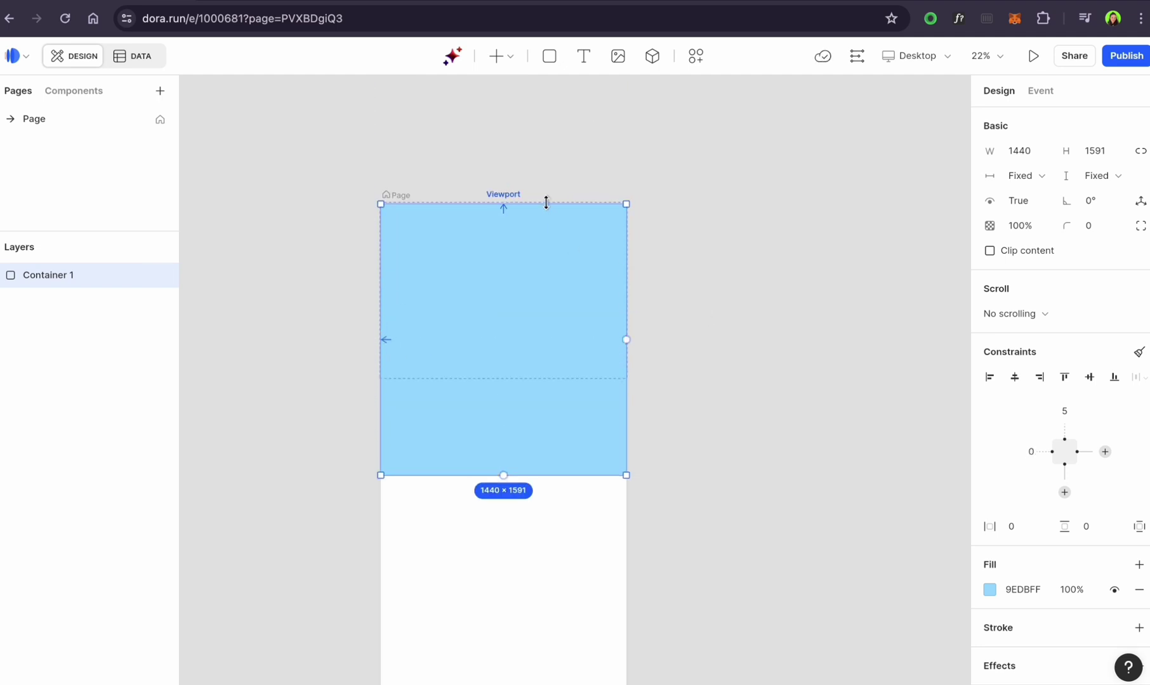
click(785, 278)
- Change the container's fill colour to black, 000000
click(520, 252)
click(989, 591)
drag(888, 516, 778, 571)
click(719, 596)
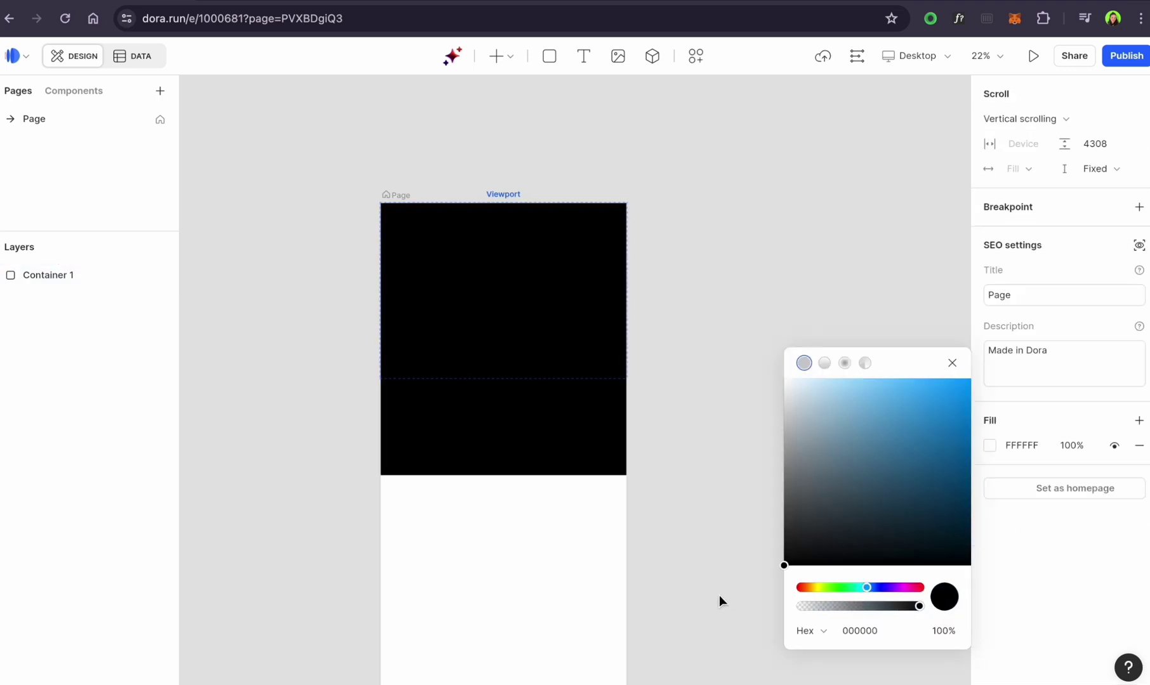
click(509, 283)
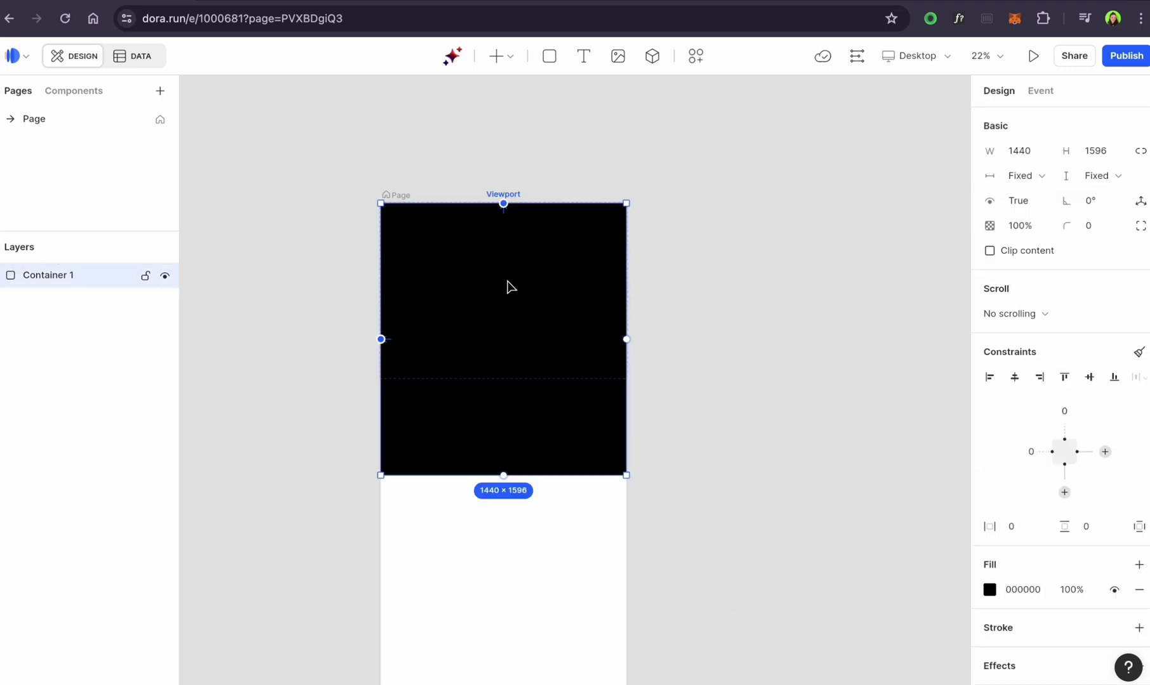
- Draw an image placeholder of about 1453 × 1032 px over the viewport area of the black container
click(621, 61)
mouse_move(380, 203)
mouse_down()
mouse_move(580, 380)
mouse_move(624, 377)
mouse_up()
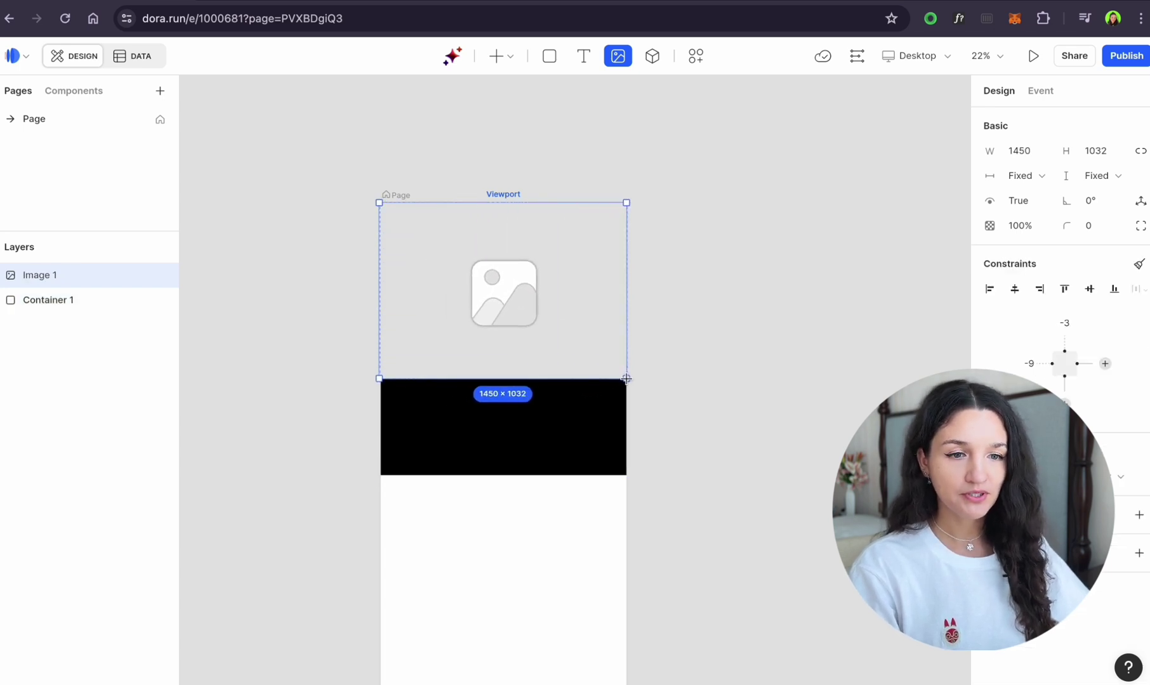
click(772, 383)
- Upload galaxy-night-landscape.jpg from the Materials folder as the source of the image placeholder
click(496, 301)
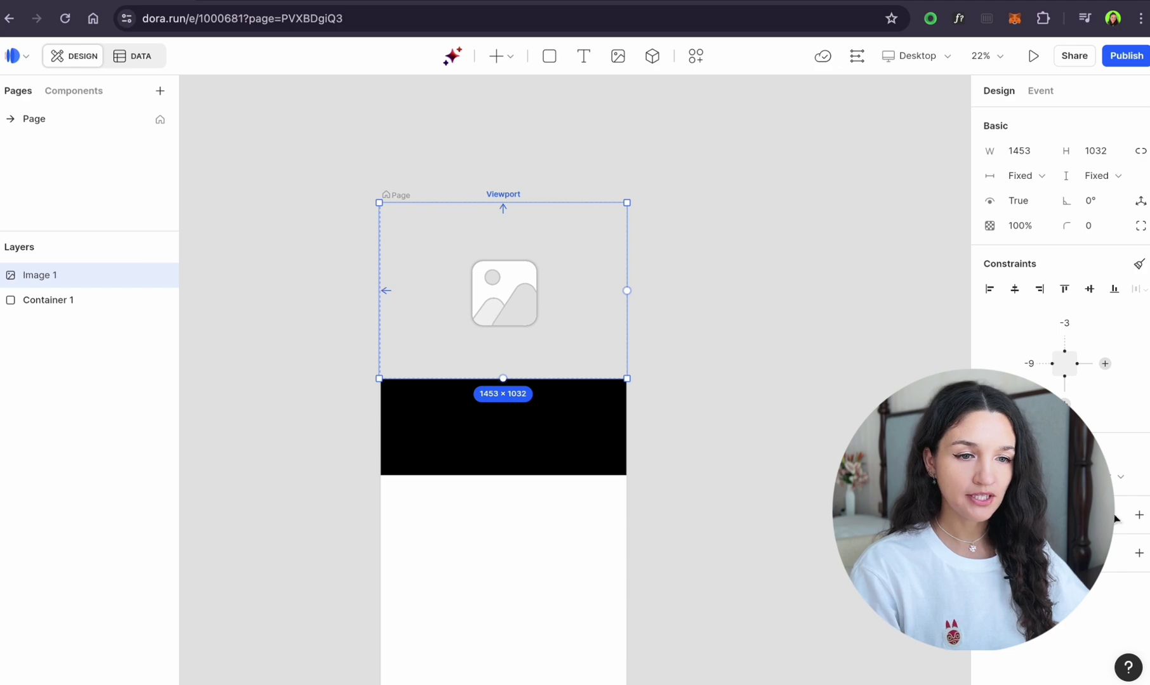
click(1020, 477)
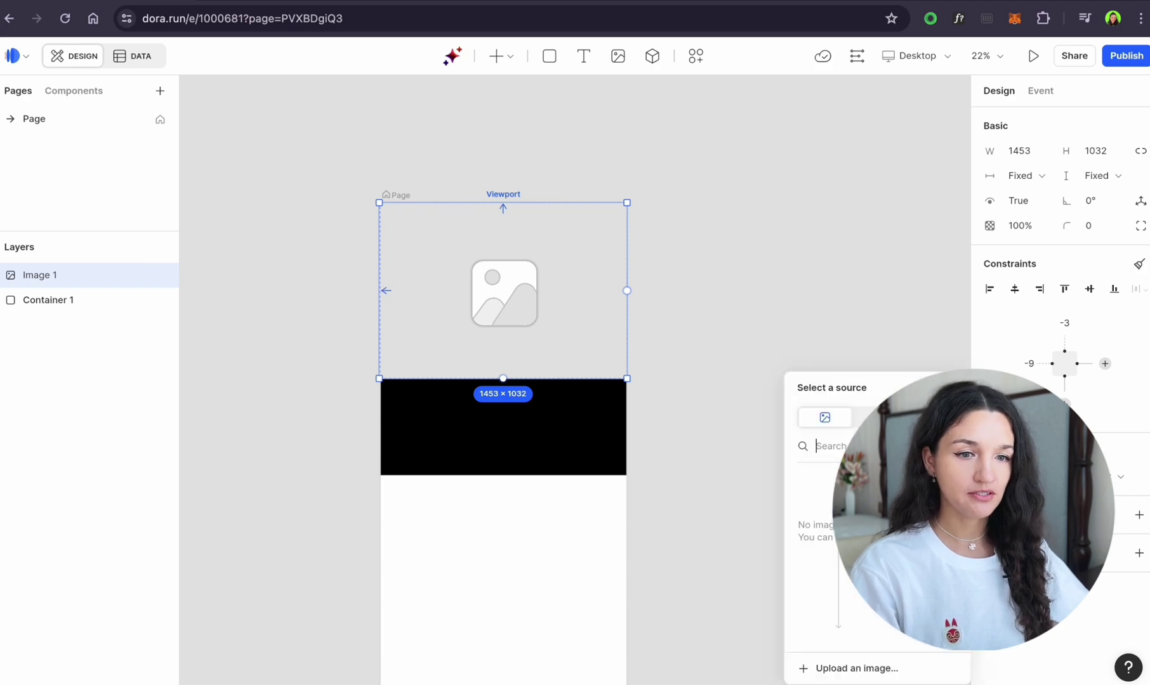
click(849, 663)
double_click(384, 217)
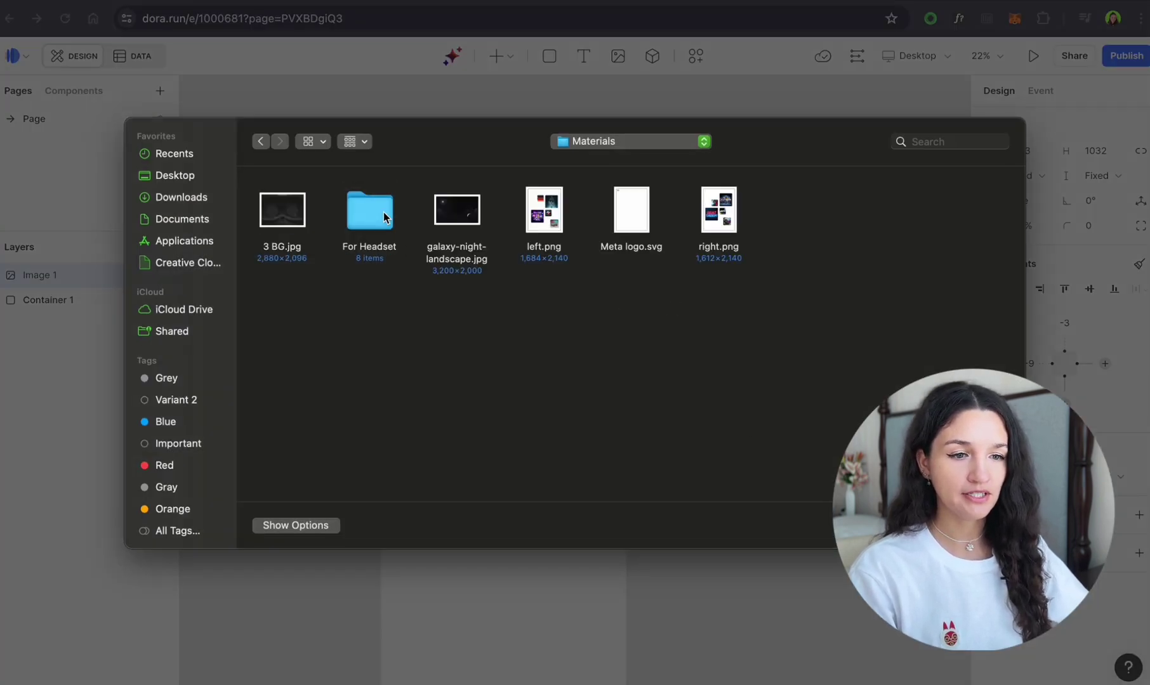
click(287, 211)
click(457, 210)
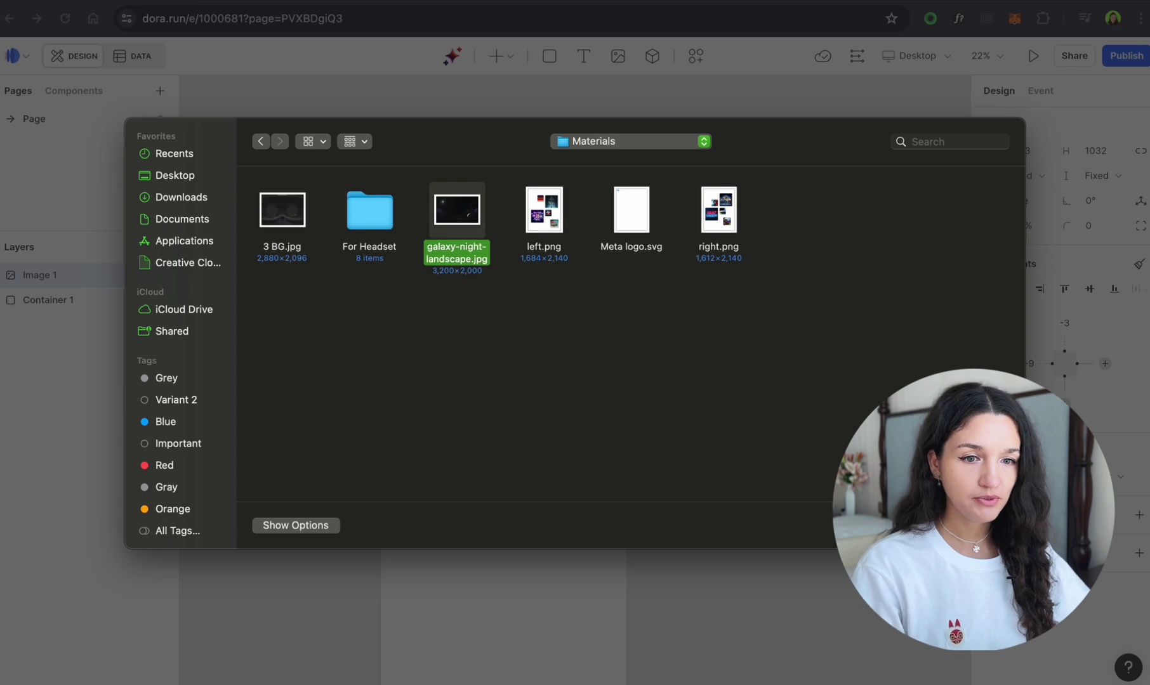
key(Return)
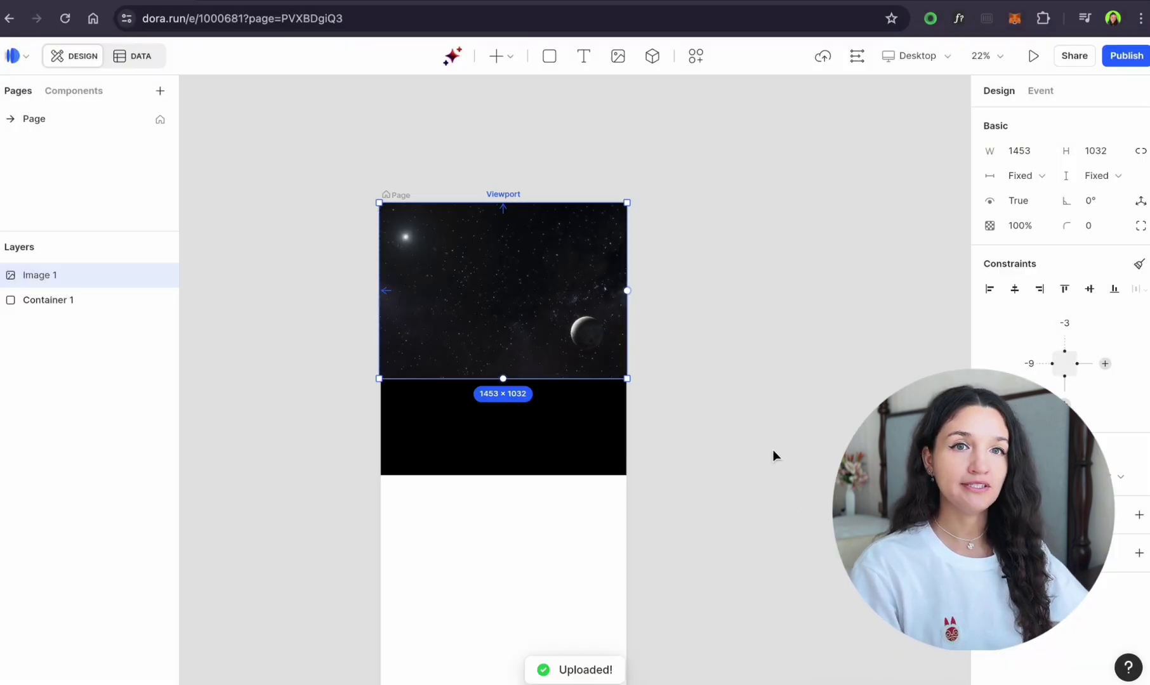
- Adjust the galaxy image at the upper edge of the black container and nest it inside that container
mouse_move(503, 203)
mouse_down()
mouse_move(499, 215)
mouse_move(504, 203)
mouse_up()
click(560, 216)
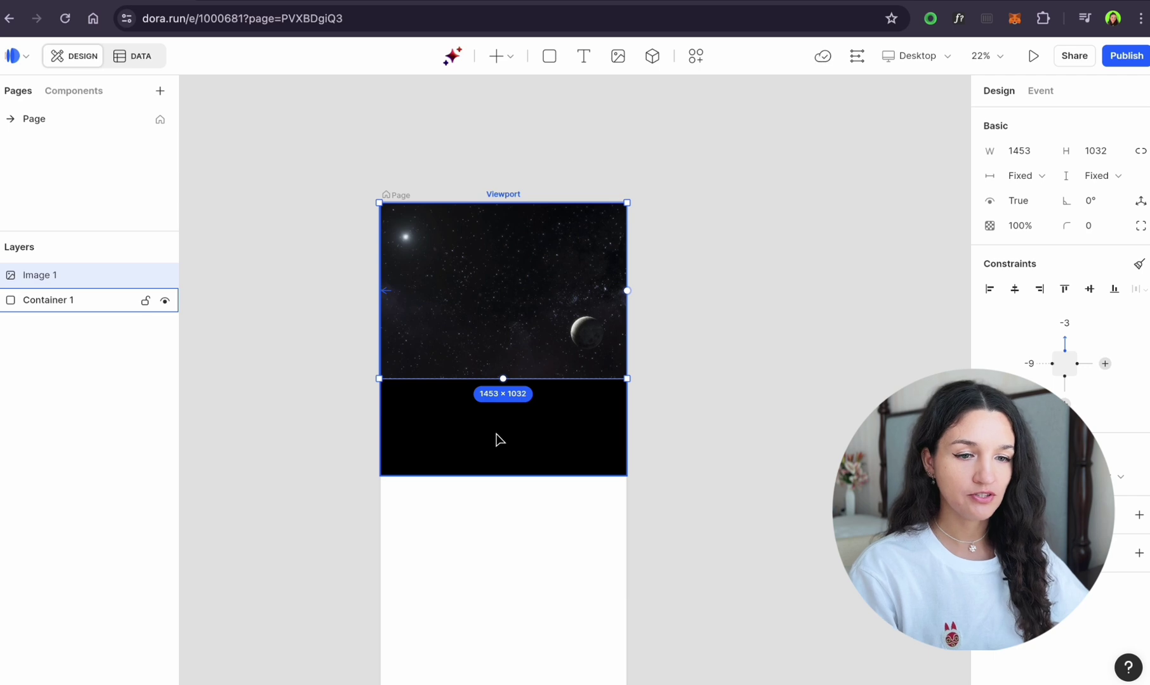
click(499, 439)
drag(503, 204, 506, 210)
click(543, 217)
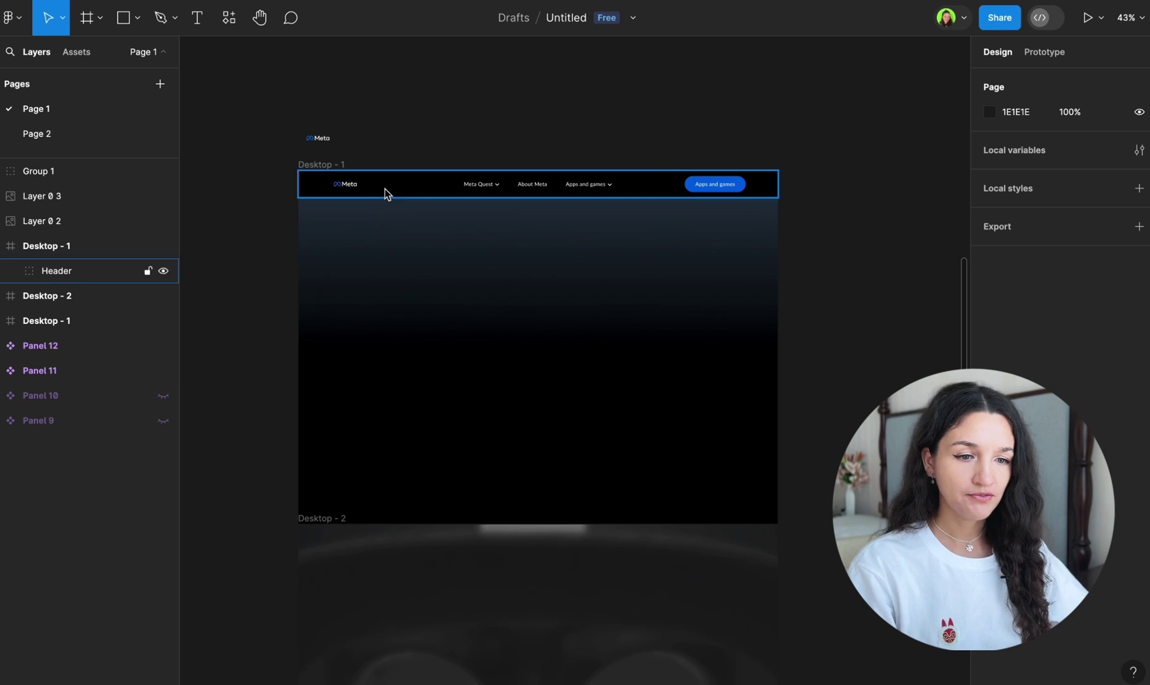
- Switch to Figma and copy the Header group of the Desktop - 1 frame with the Figma to Dora plugin
click(85, 274)
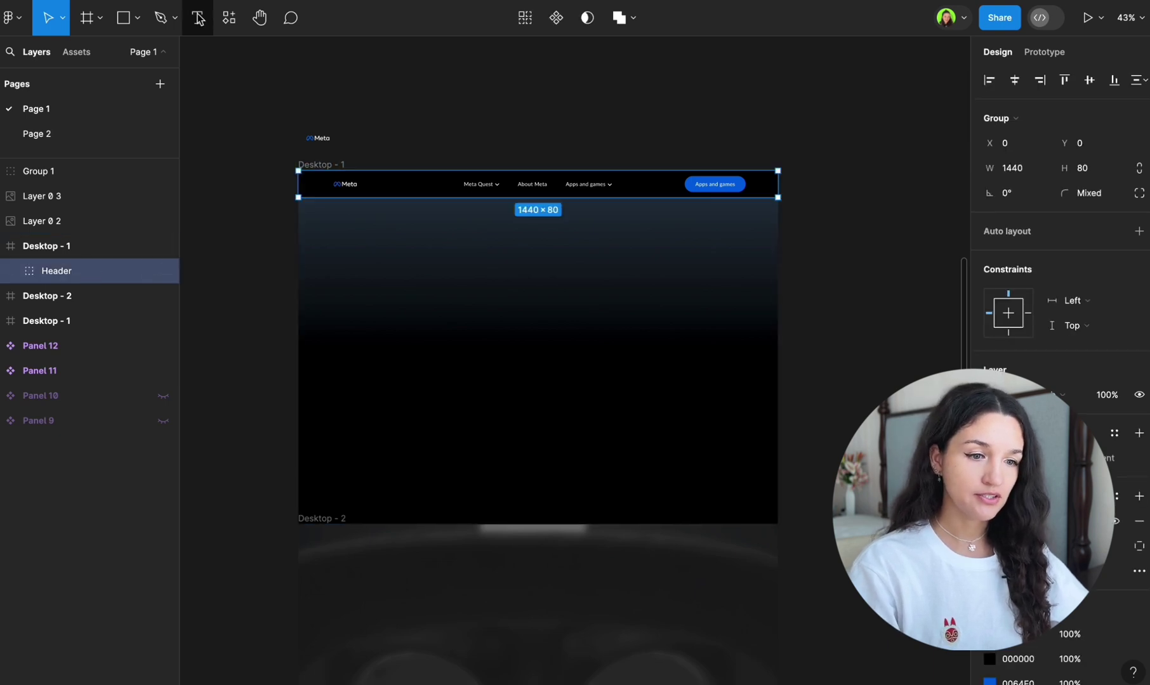
click(223, 22)
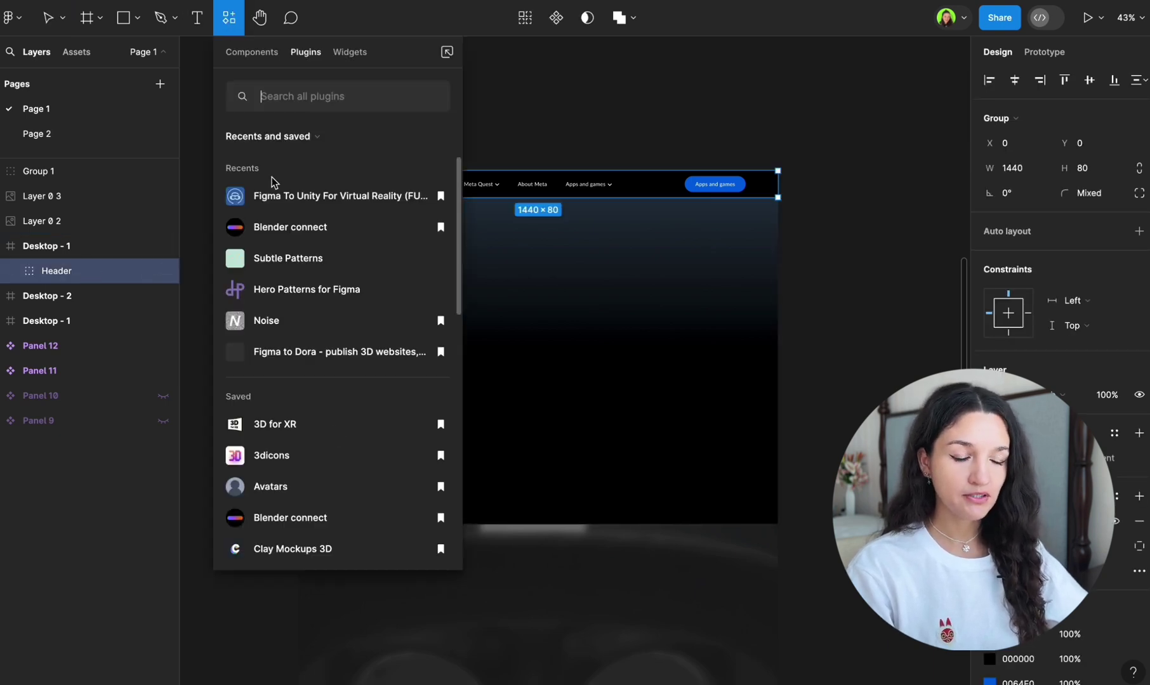
click(321, 359)
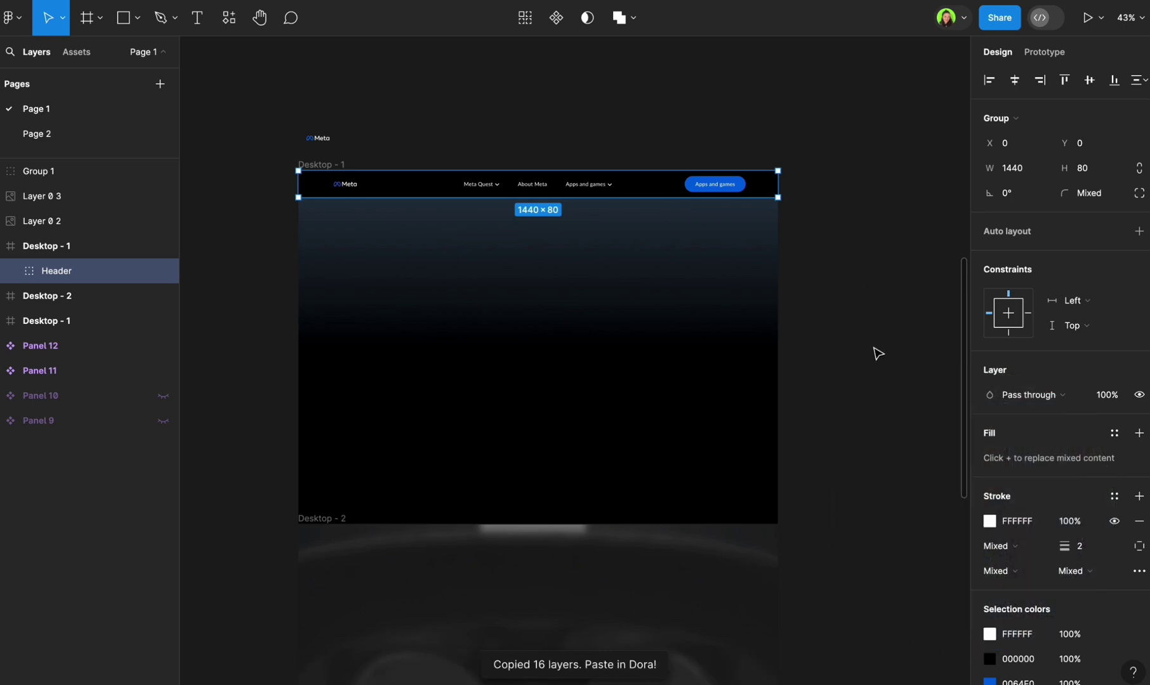
- Switch back to Dora and paste the copied Figma header at the top of the page
key(ctrl+Right)
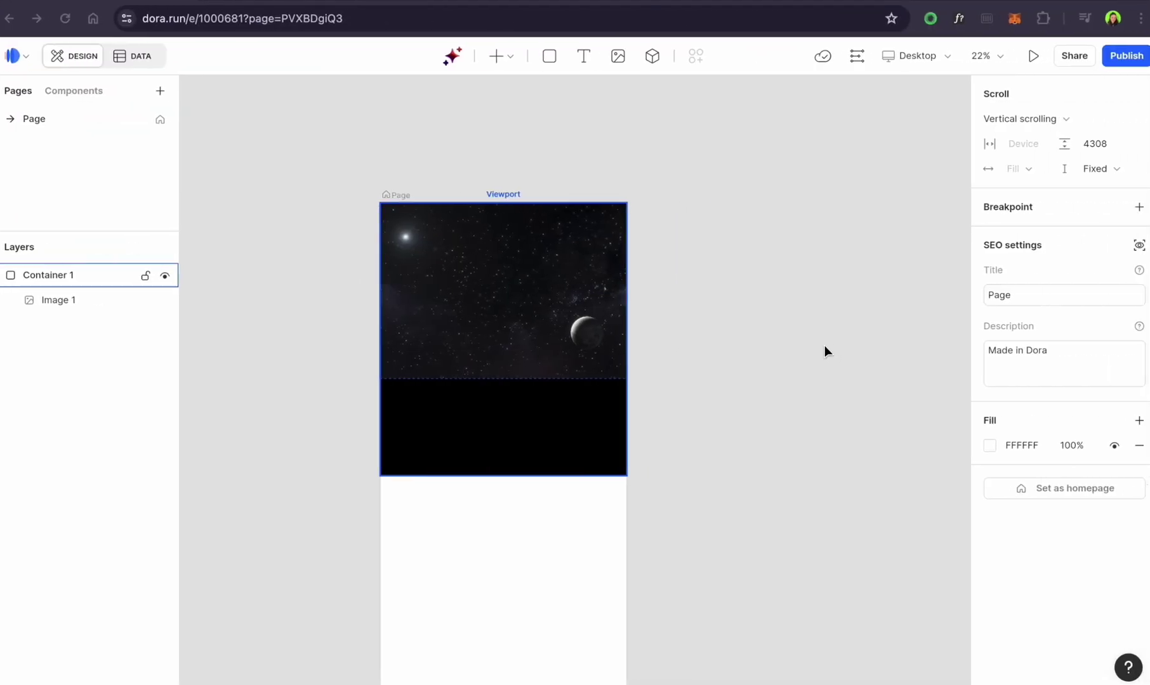
key(super+v)
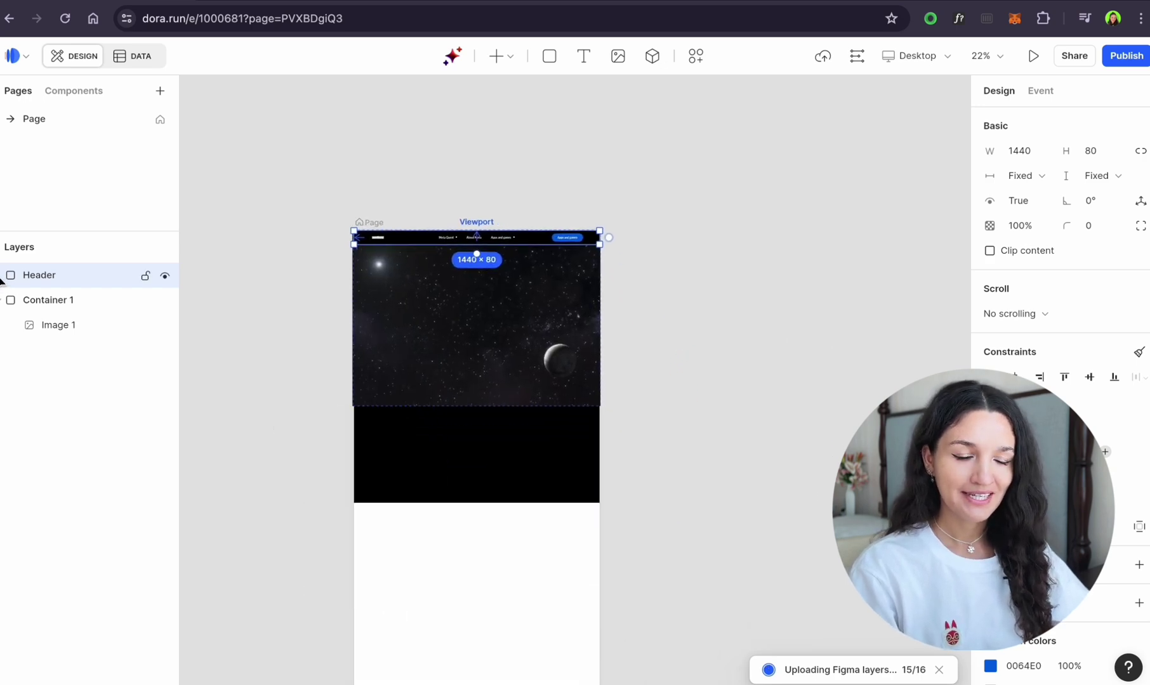
click(0, 276)
click(2, 276)
click(452, 249)
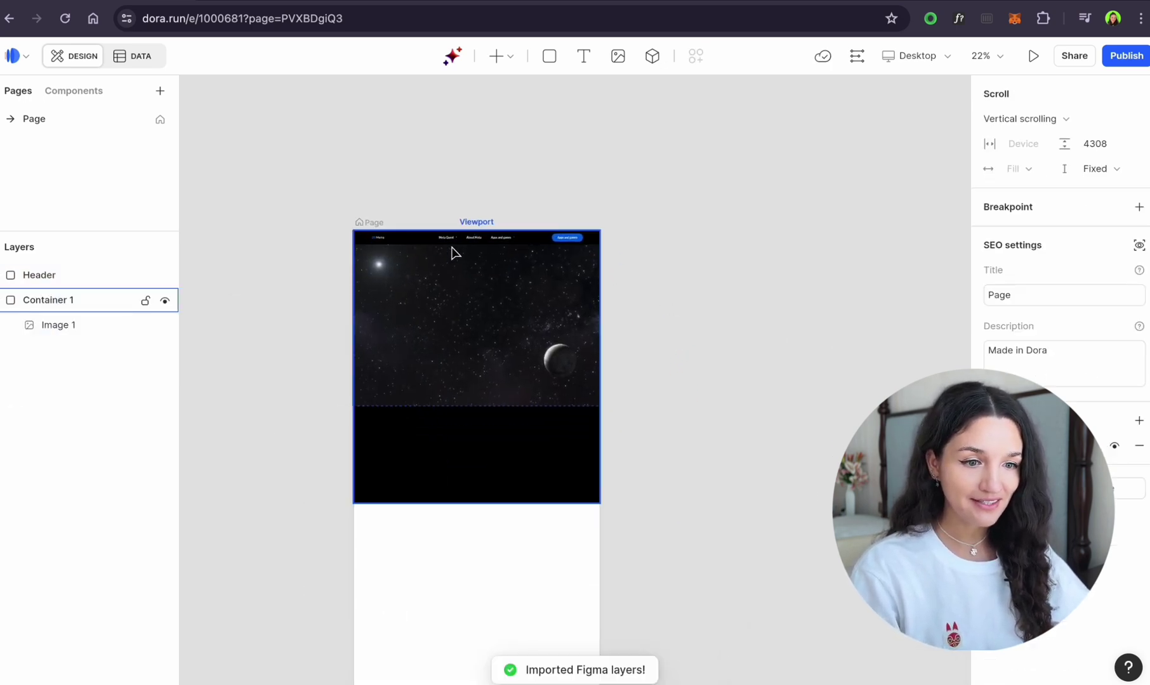
- Nest the Header layer inside Container 1, above Image 1 in the layer order
scroll(452, 249, up, 5)
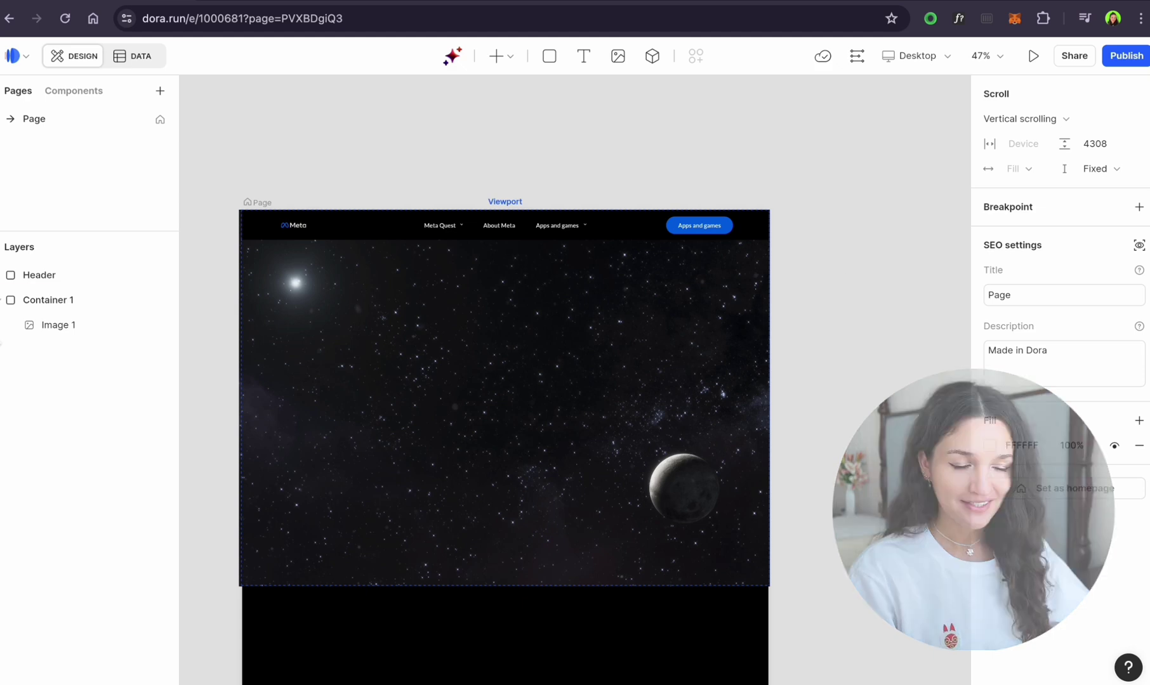
click(13, 279)
drag(49, 316, 49, 321)
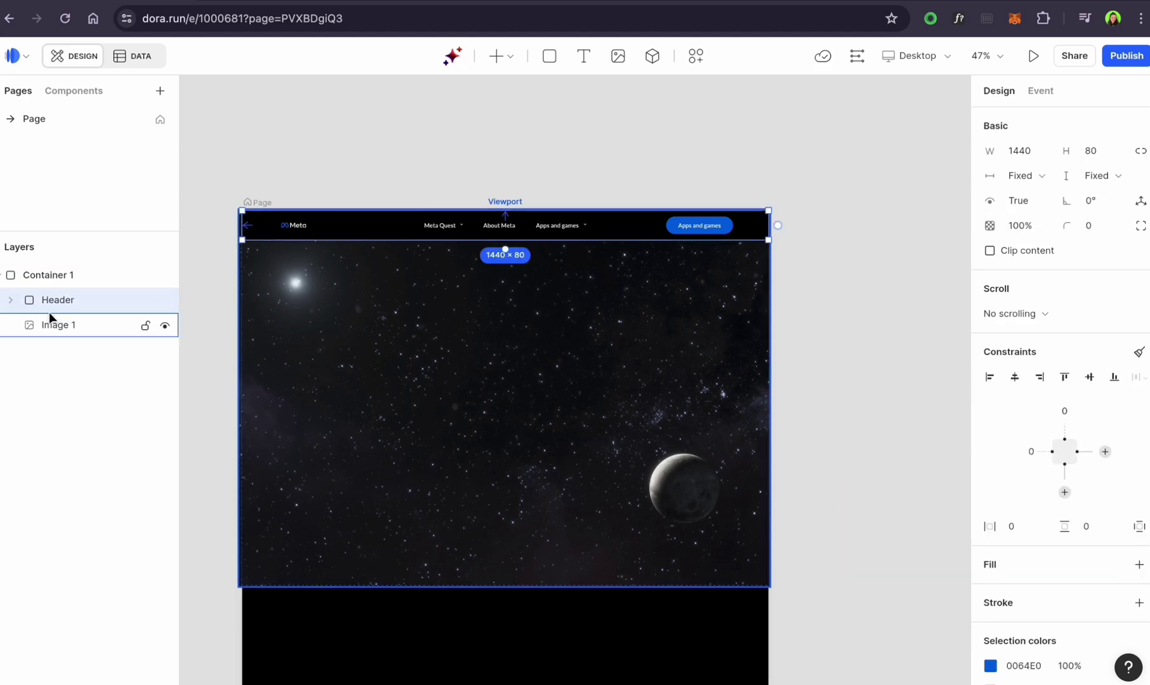
click(770, 587)
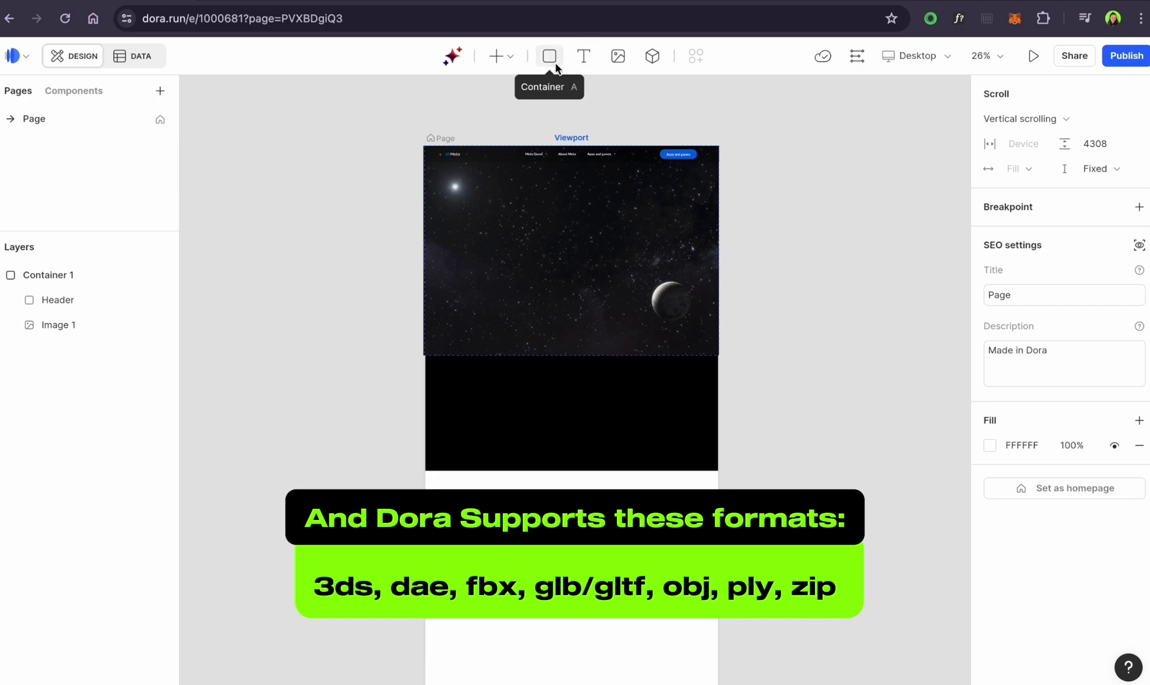
- Draw a 3D widget of about 1467 × 1040 over the galaxy image and nest it in Container 1 between Header and Image 1
click(643, 63)
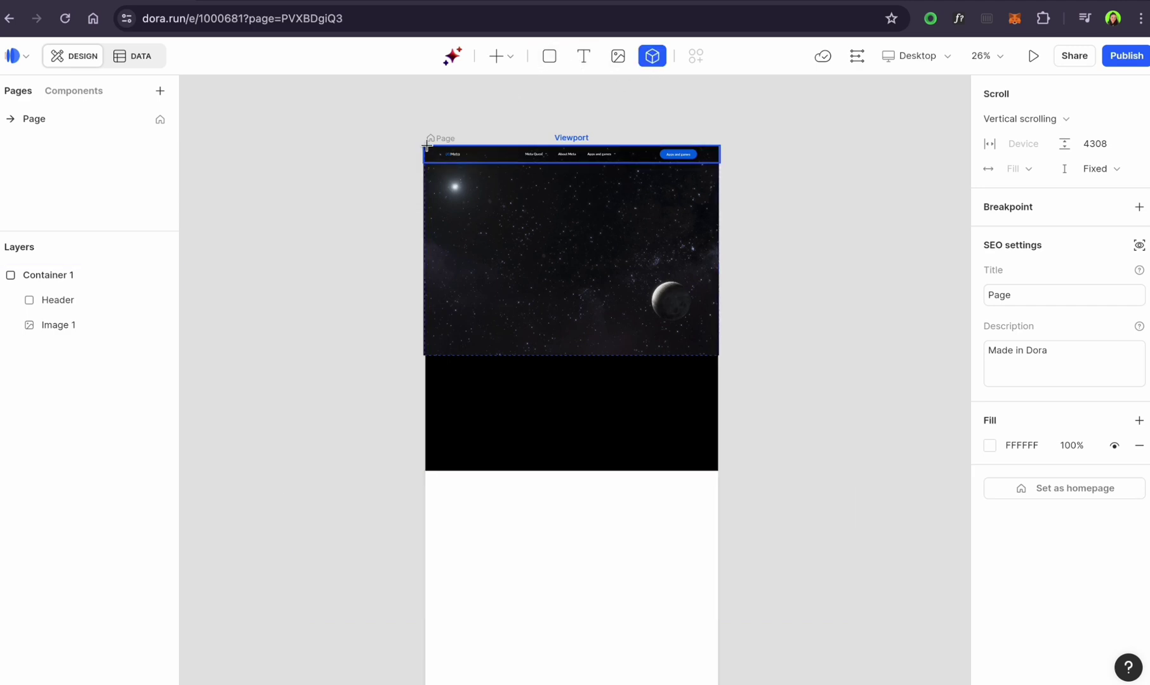
drag(423, 145, 717, 357)
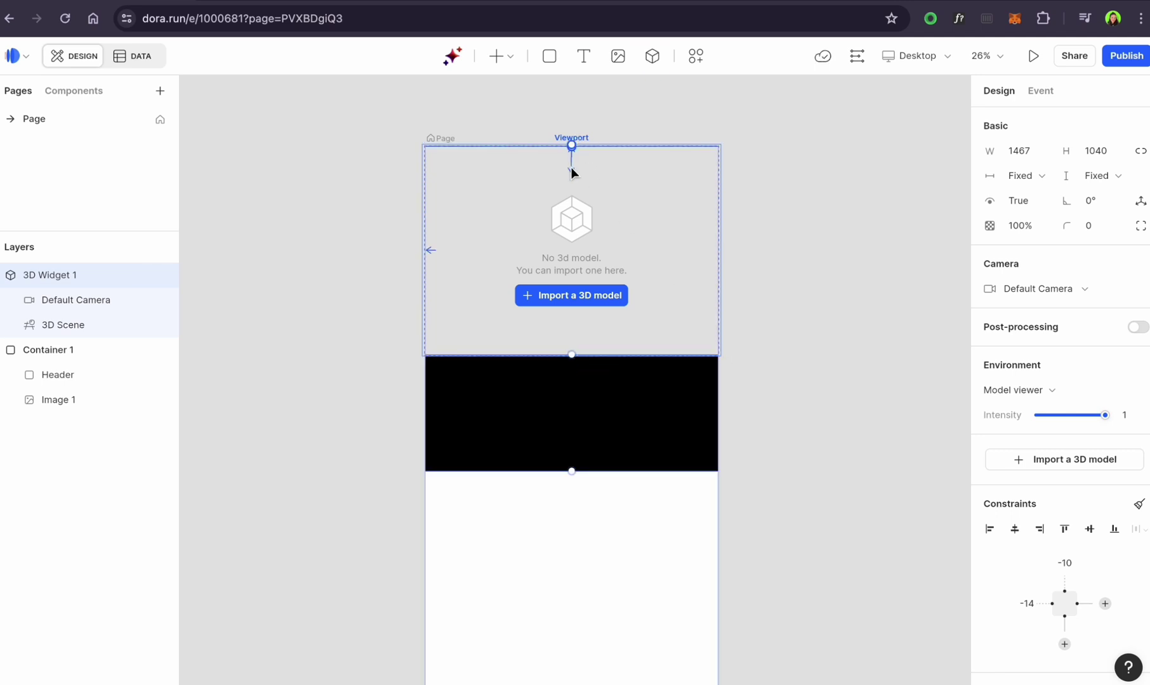
click(571, 145)
click(625, 155)
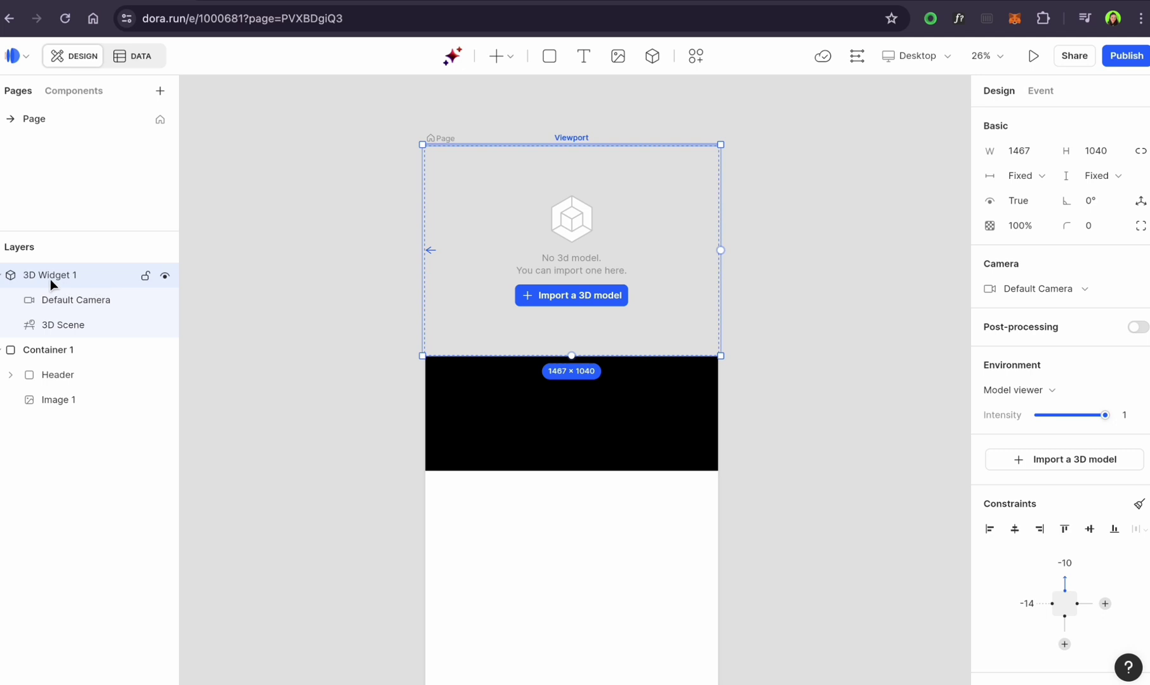
drag(50, 279, 74, 386)
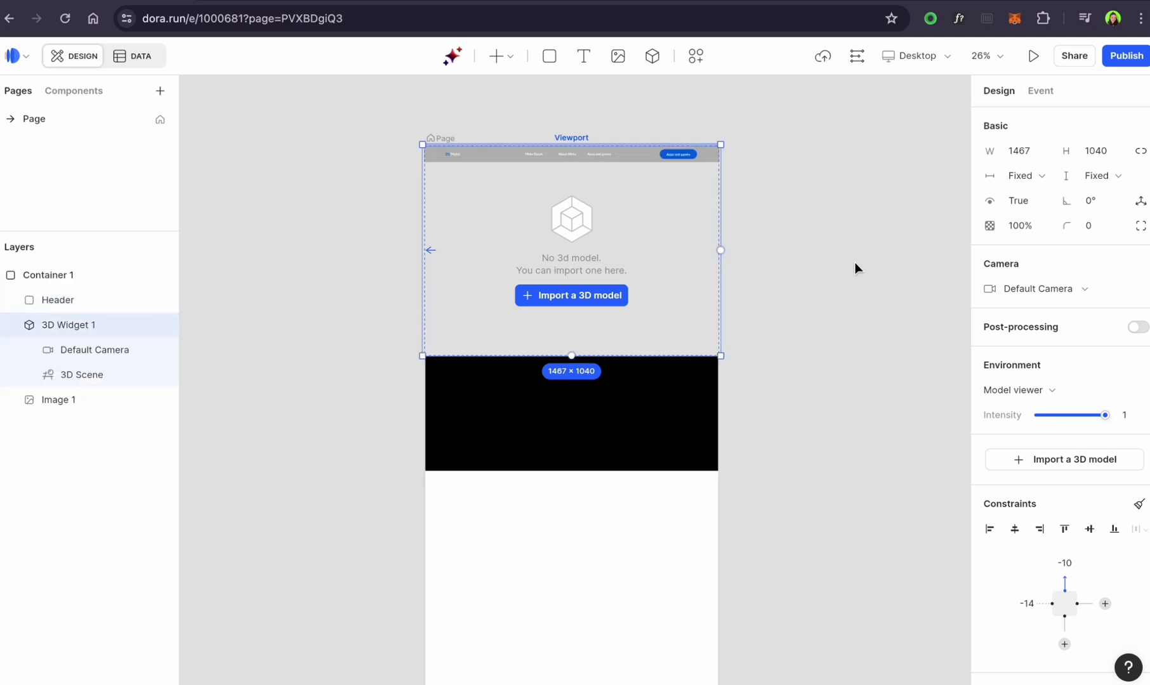
click(826, 277)
- Import portal 2.glb from the portal folder into the 3D widget and leave the 3D editor
click(591, 295)
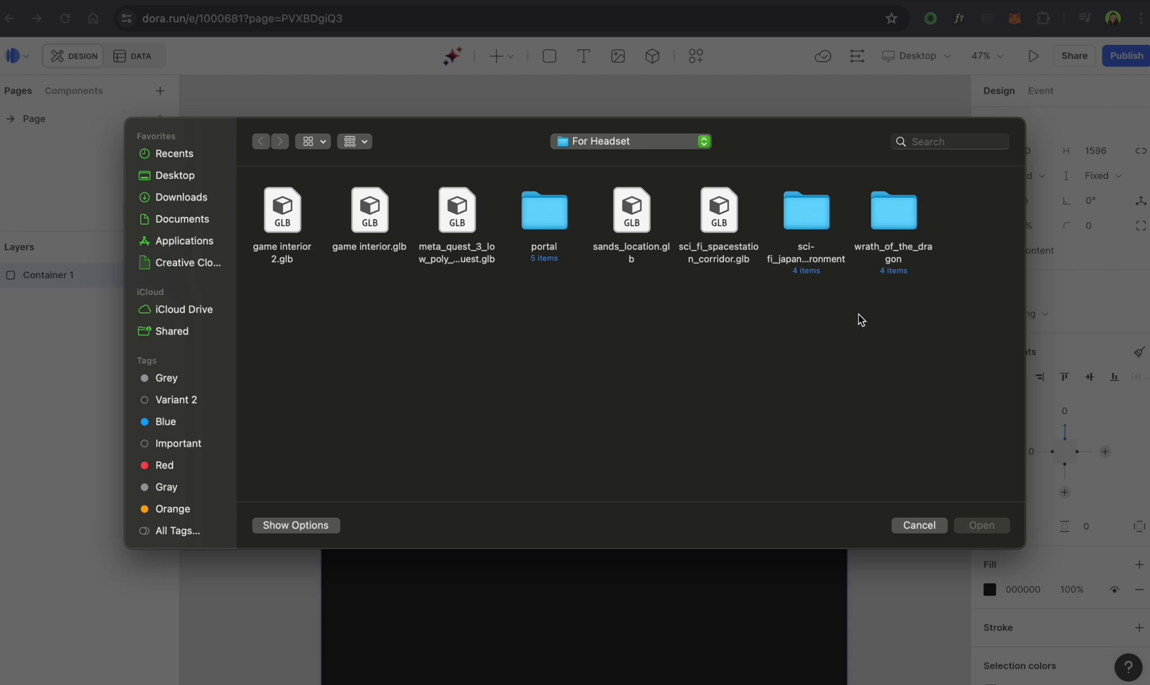
double_click(556, 221)
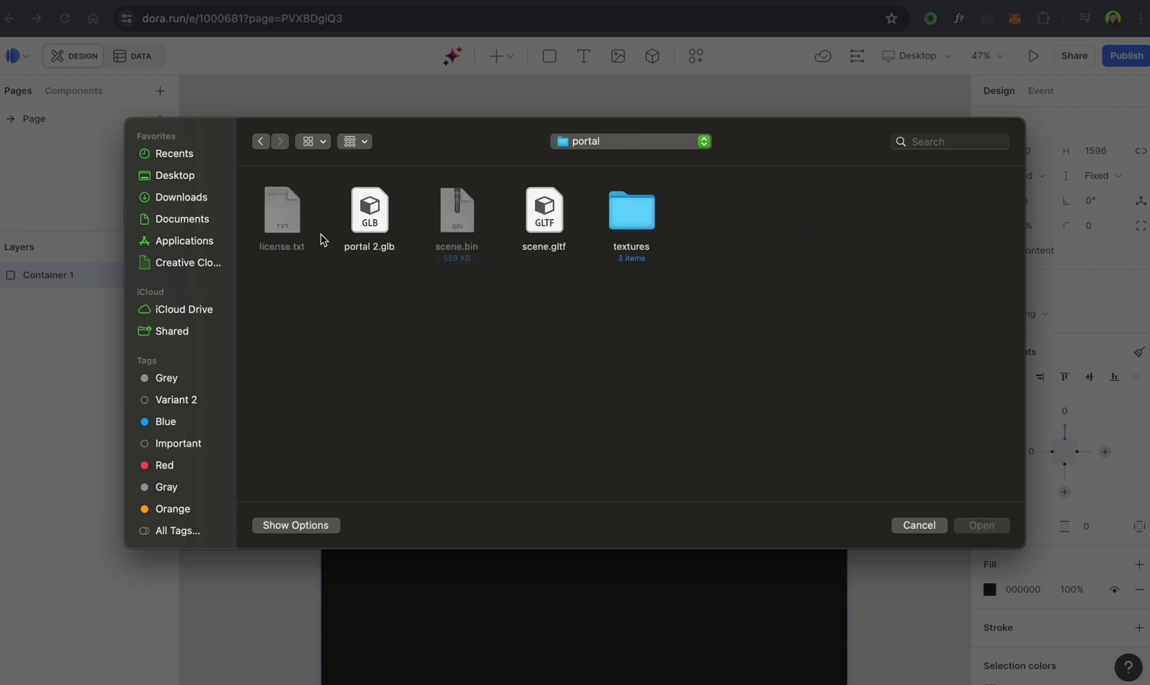
click(981, 525)
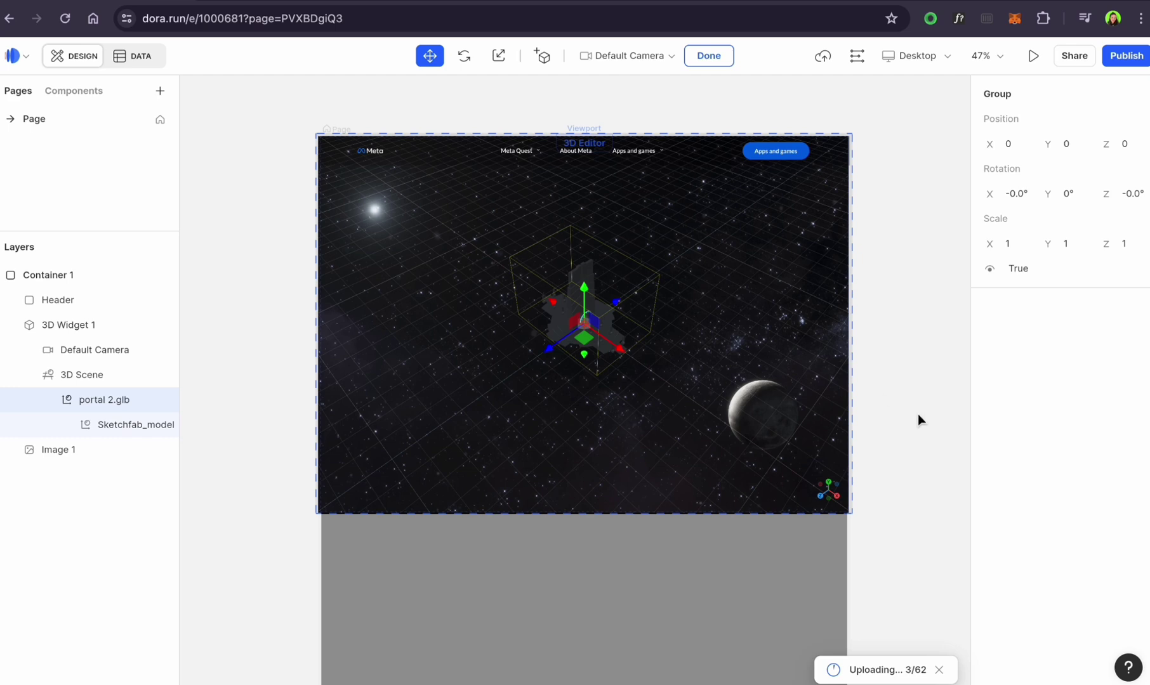
click(910, 405)
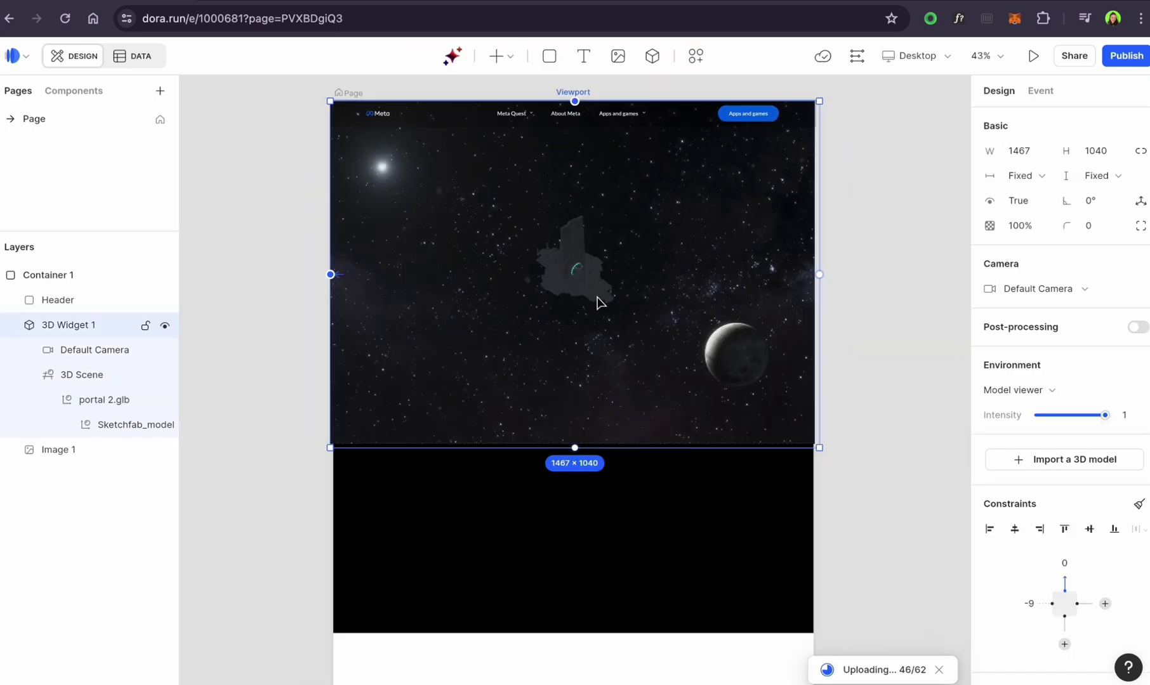
- Reopen the 3D scene and bring the default camera toward the portal's front, to distance 2.91, elevation 10° and azimuthal 88°
double_click(597, 297)
drag(597, 298, 554, 273)
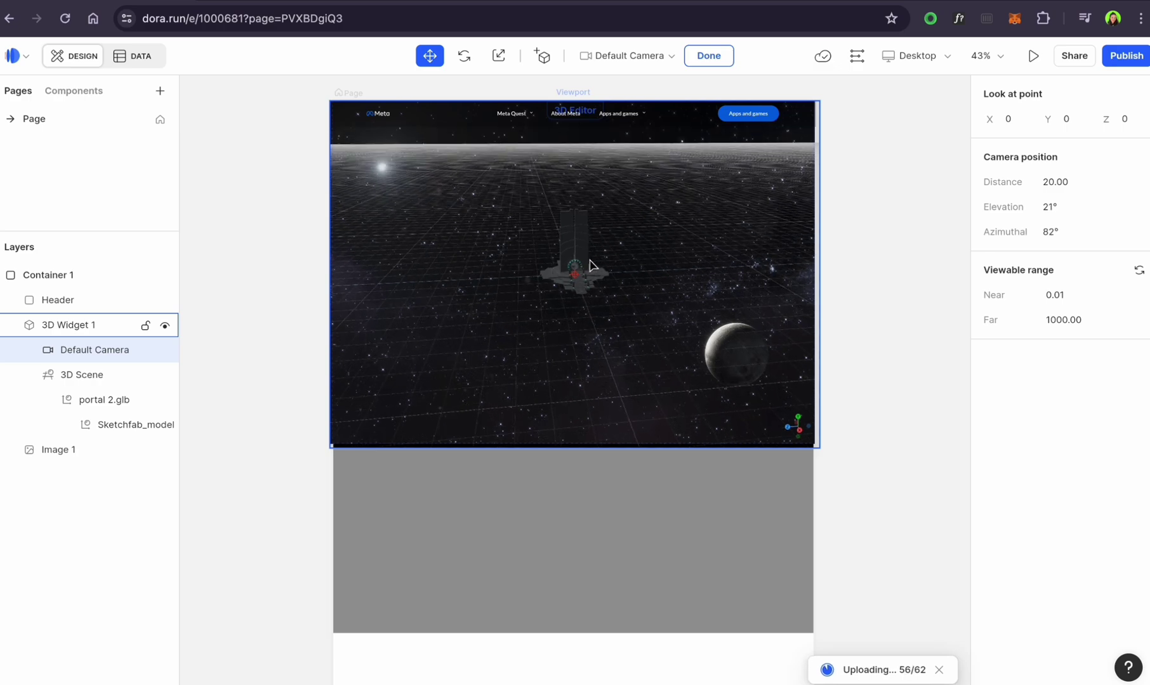
scroll(590, 266, up, 5)
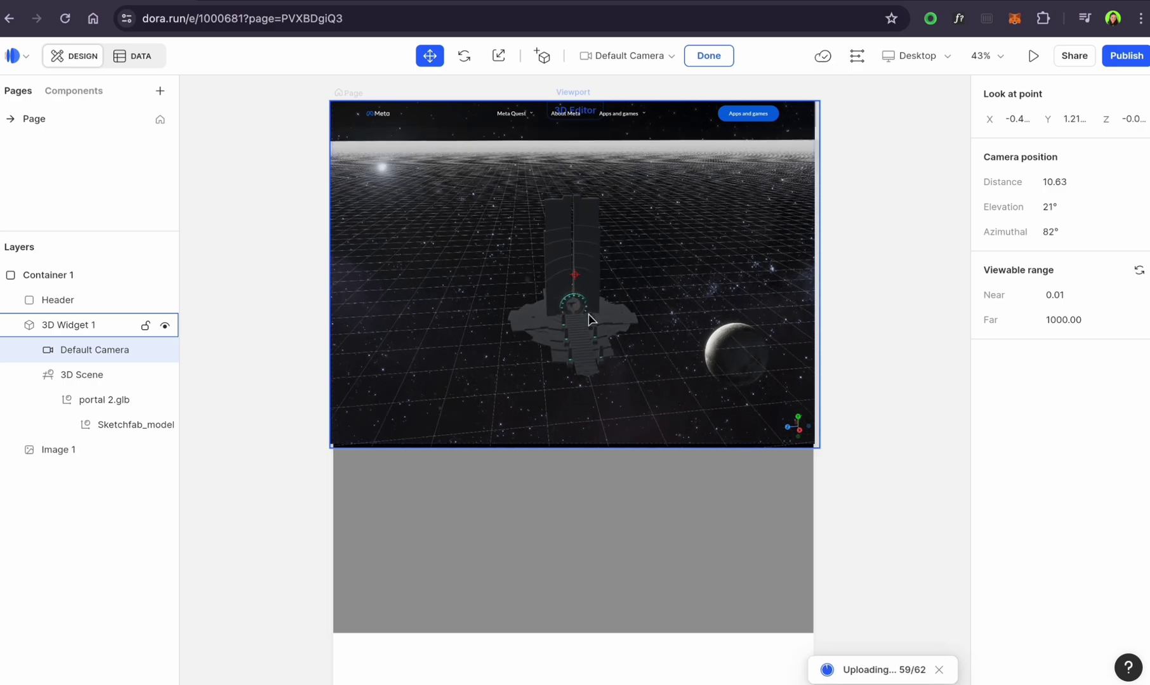
drag(589, 318, 584, 307)
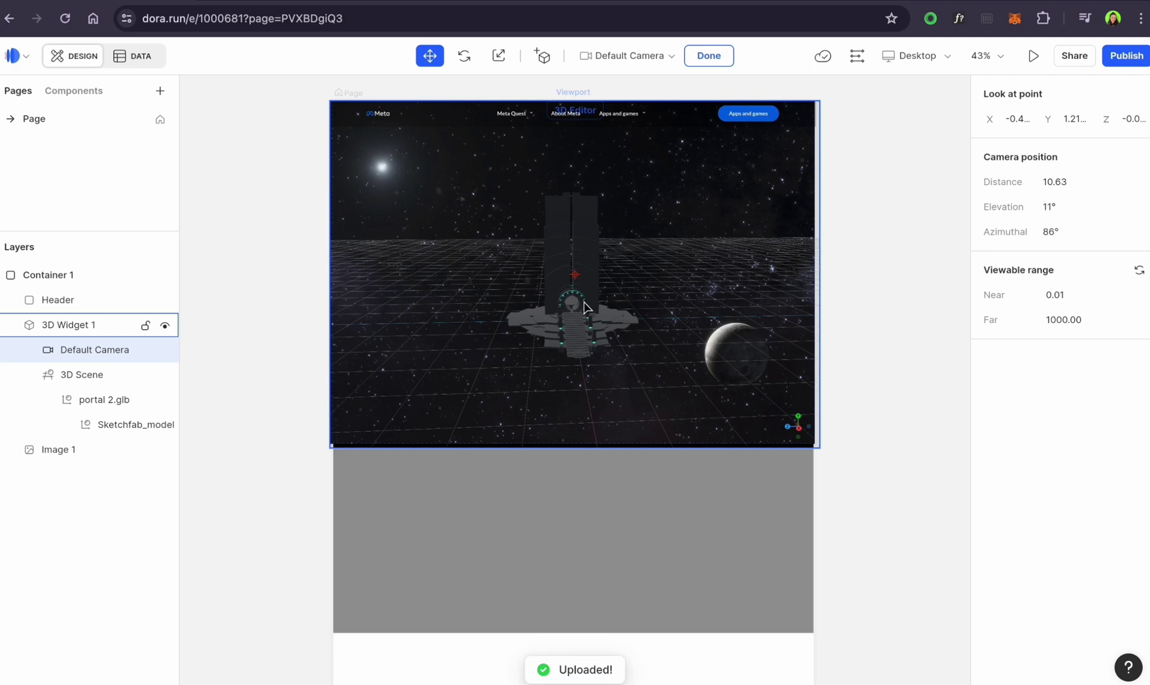
scroll(585, 311, up, 8)
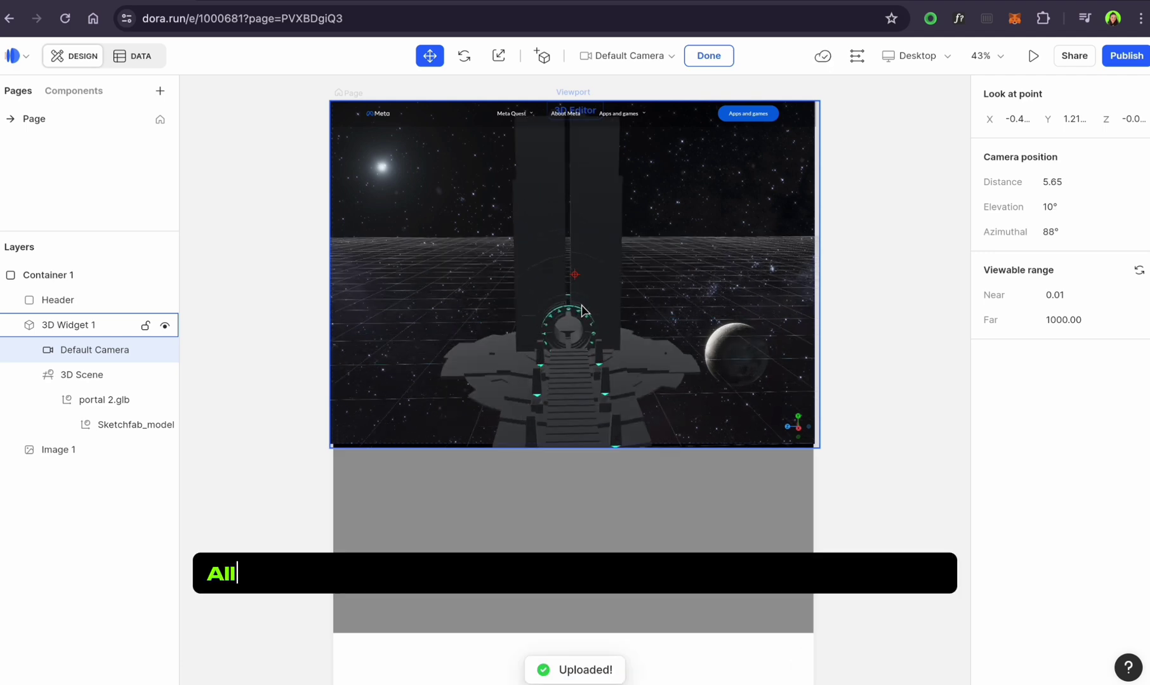
scroll(590, 370, down, 3)
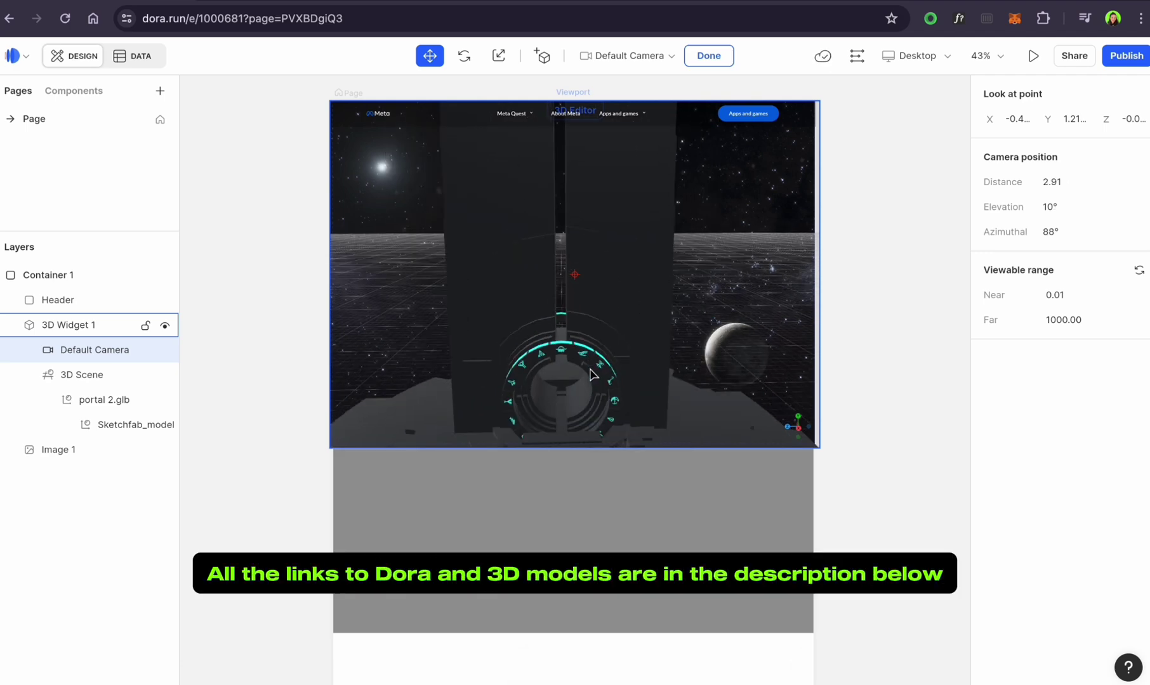
- Frame the portal and its staircase with camera distance 2.85, elevation 9° and azimuthal 90°, and exit the 3D editor
drag(590, 369, 594, 321)
drag(594, 315, 594, 324)
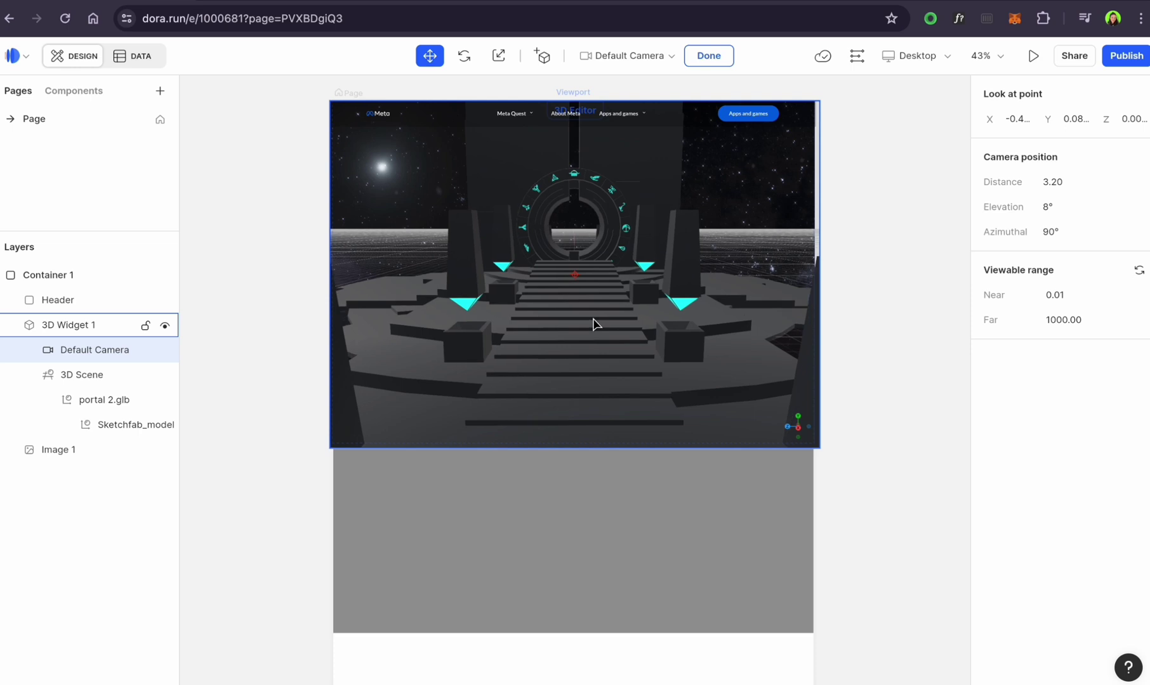
scroll(595, 325, up, 4)
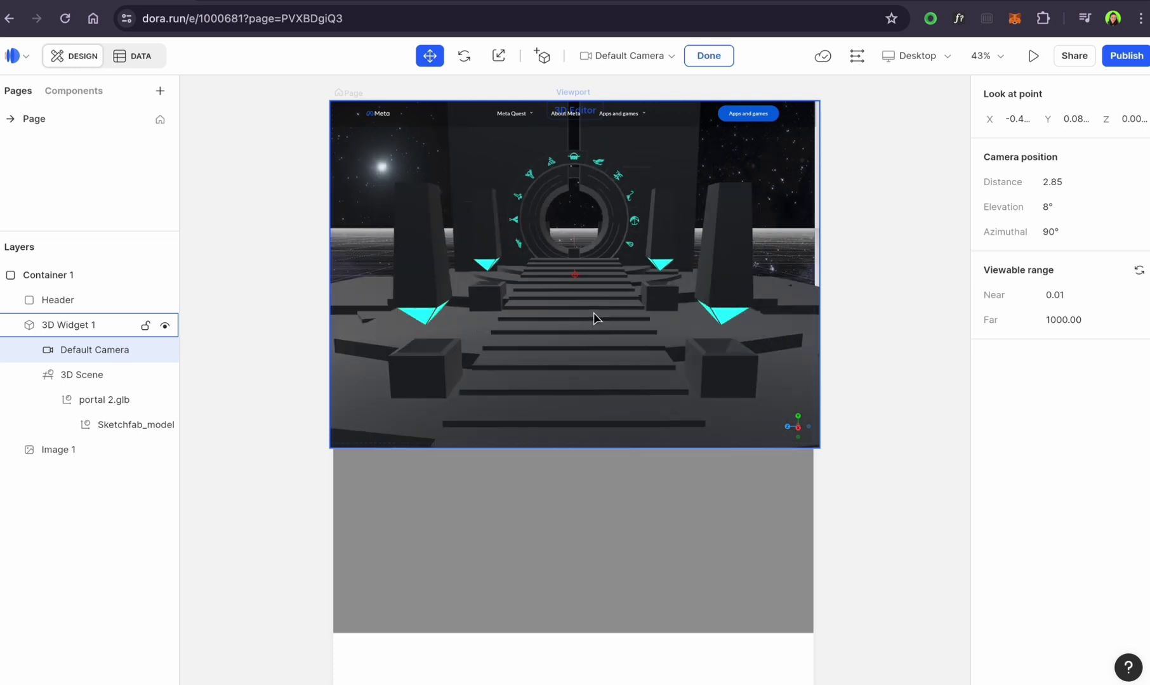
drag(593, 313, 596, 320)
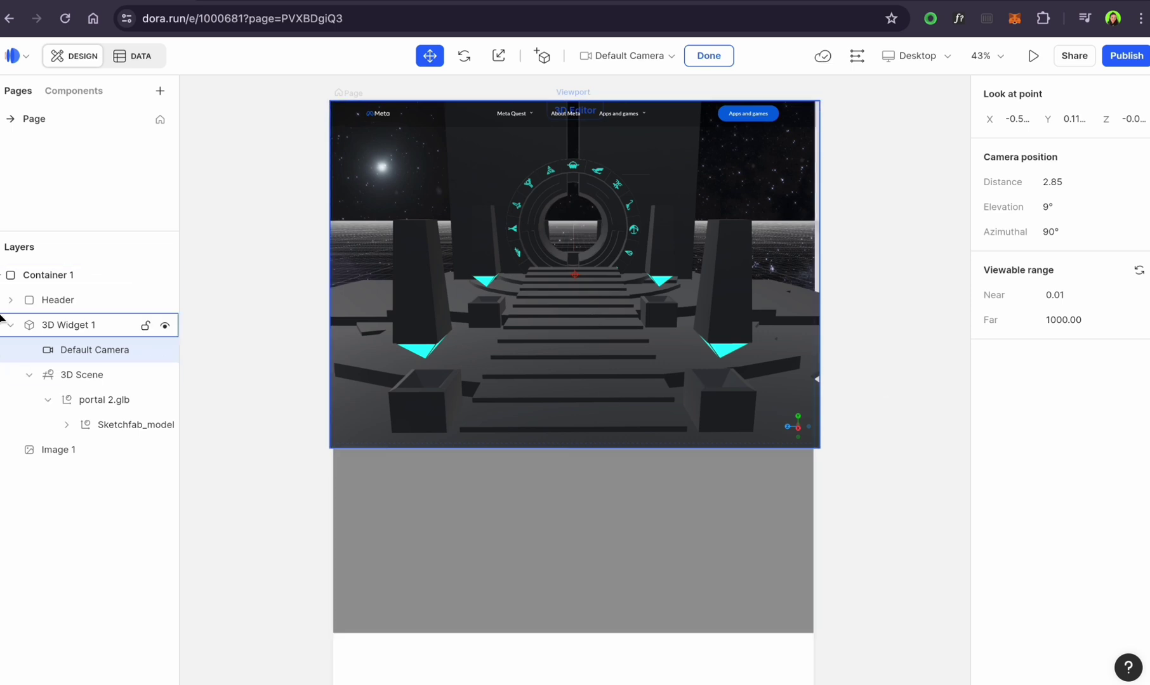
click(11, 325)
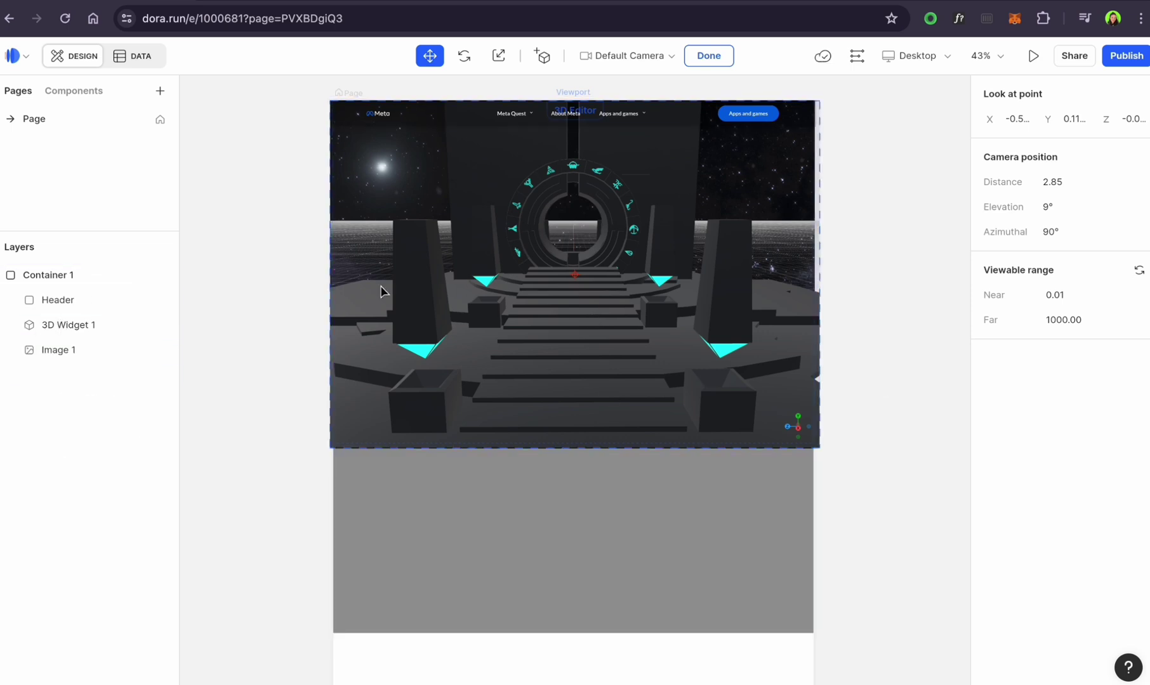
key(Escape)
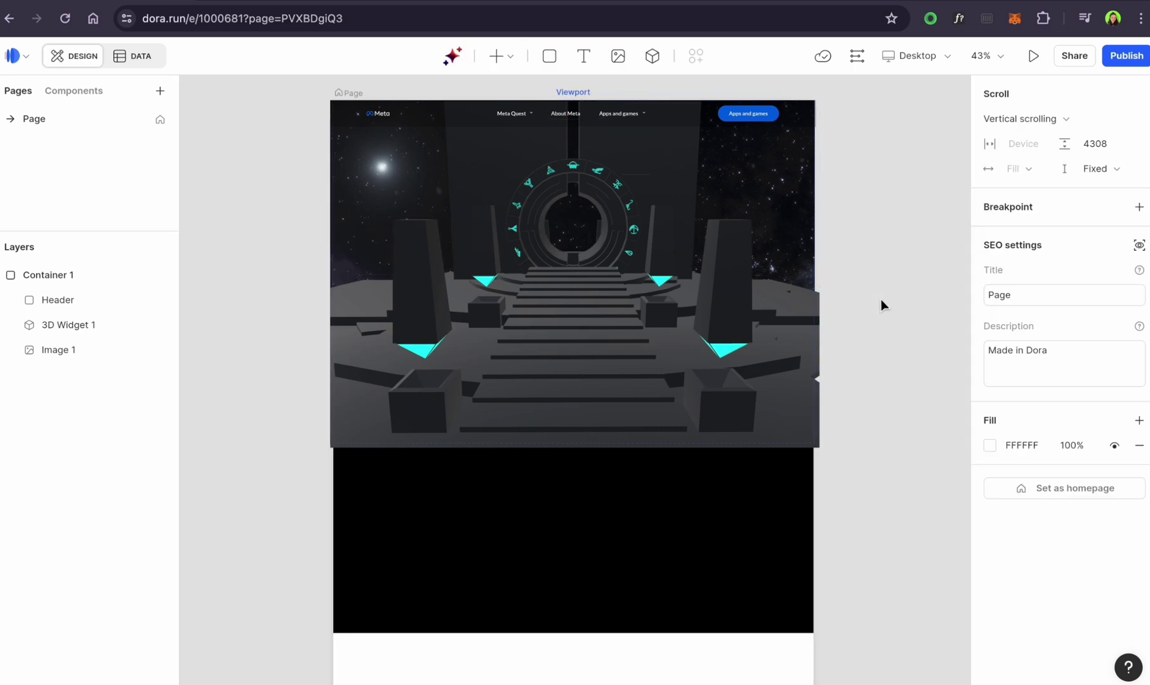
- Open the page's drivers timeline and add a keyframe for the Header at scroll position 0
click(674, 336)
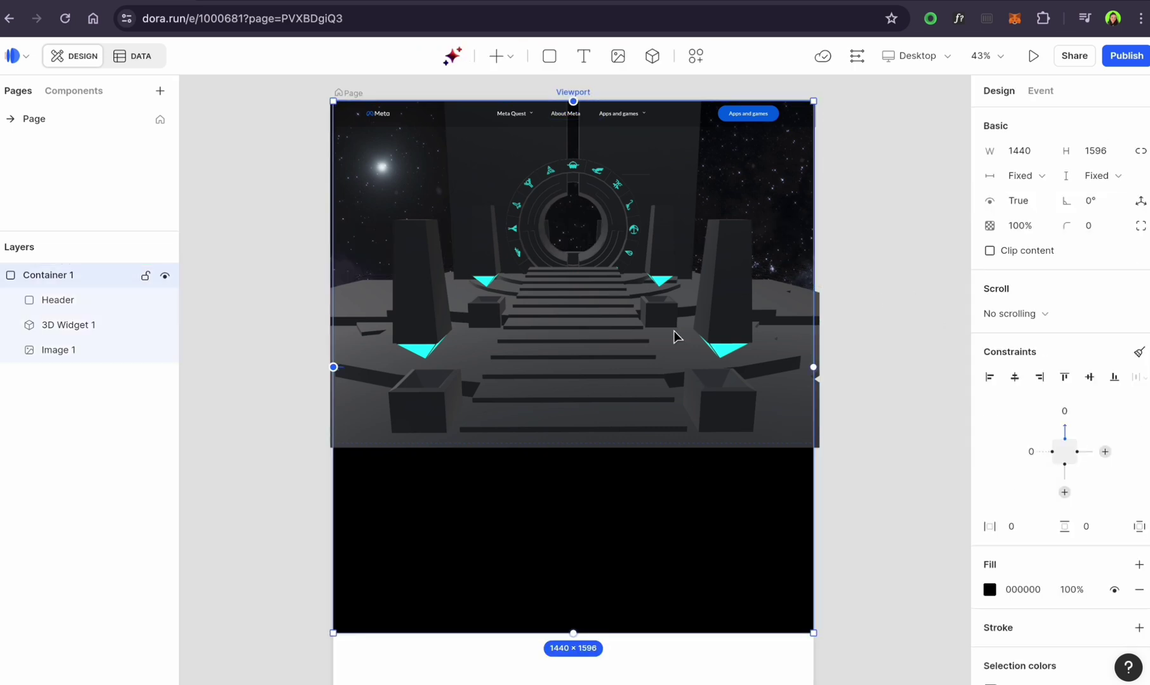
click(857, 57)
drag(785, 575, 794, 473)
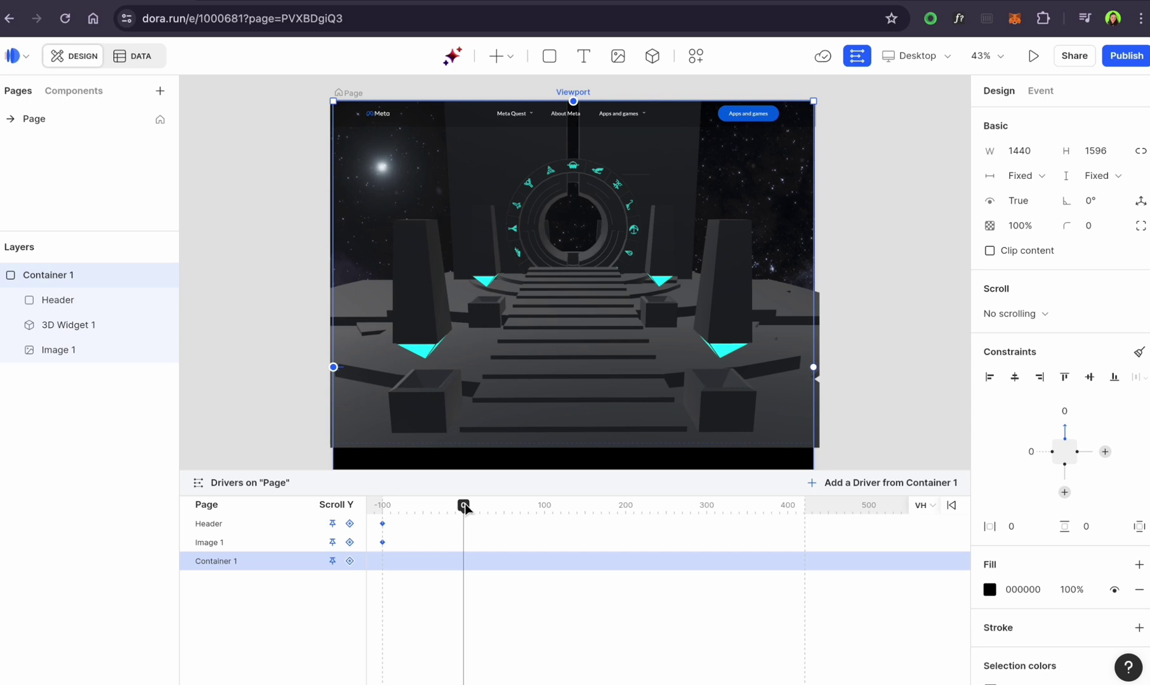
click(75, 305)
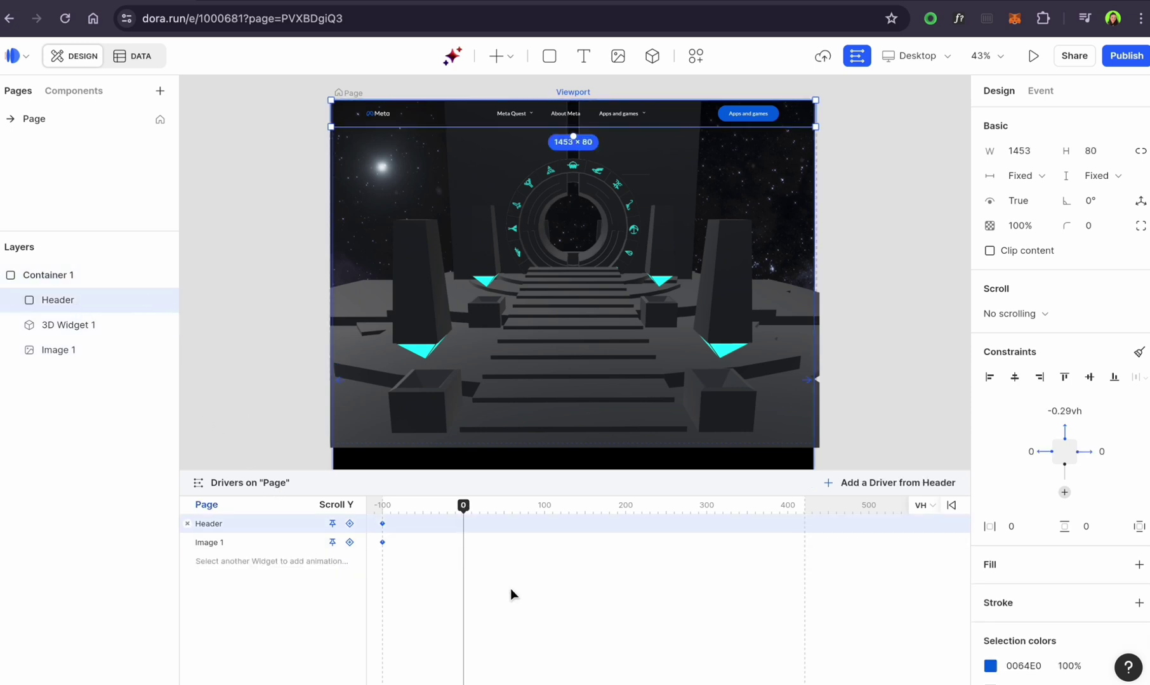
click(350, 525)
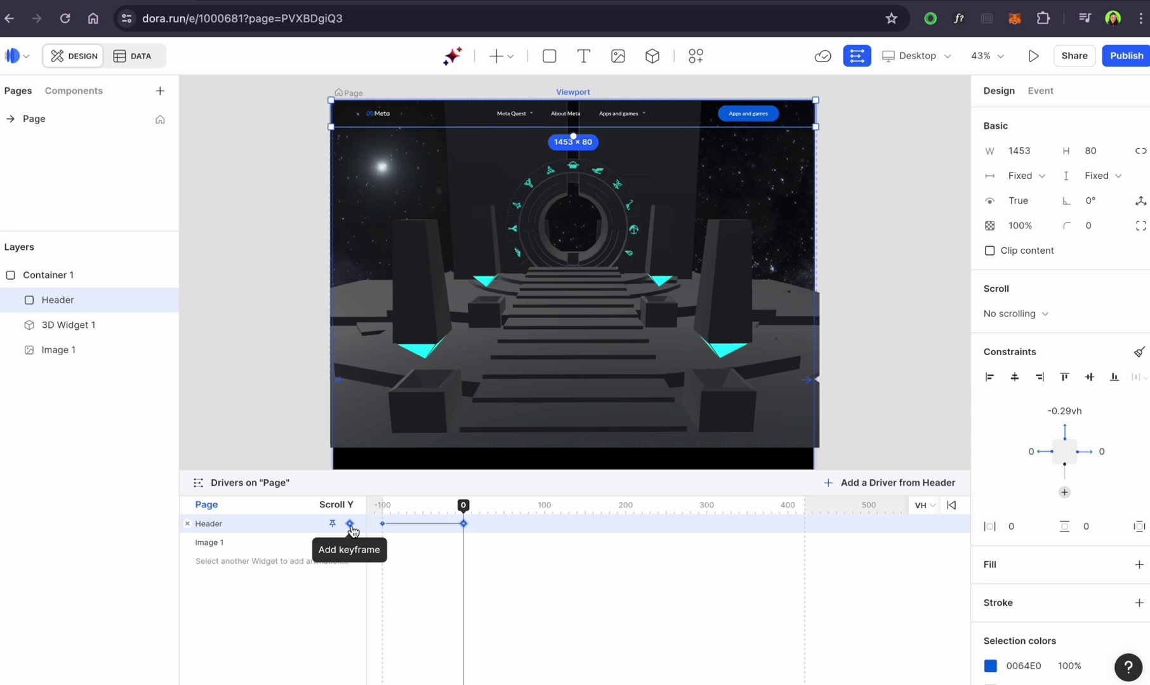
click(350, 525)
- Add a Header keyframe at scroll position 64, move the header up to -18.07vh there, and preview the motion
drag(463, 512, 515, 517)
click(350, 524)
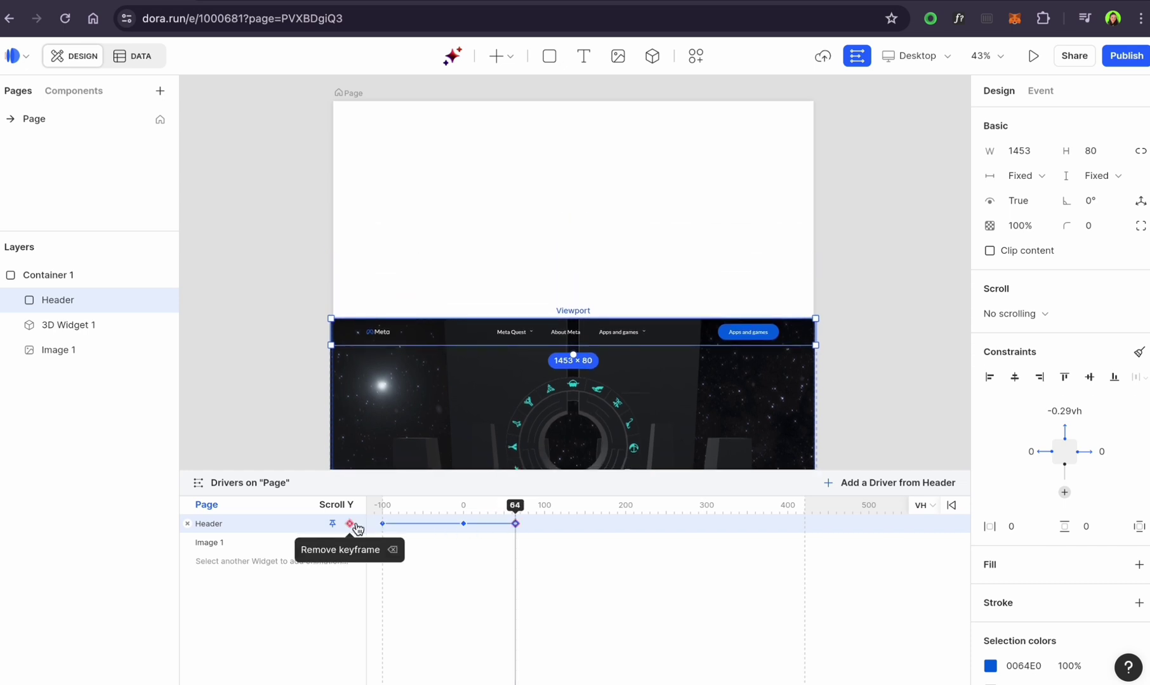
drag(662, 339, 664, 274)
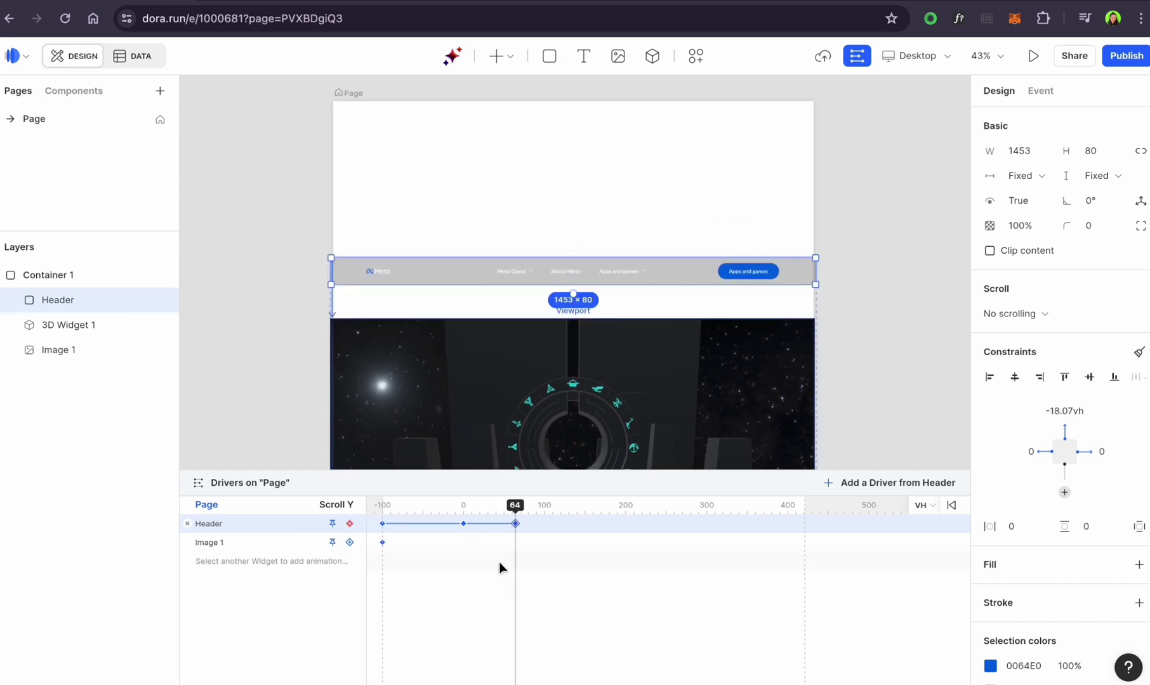
drag(516, 517, 465, 533)
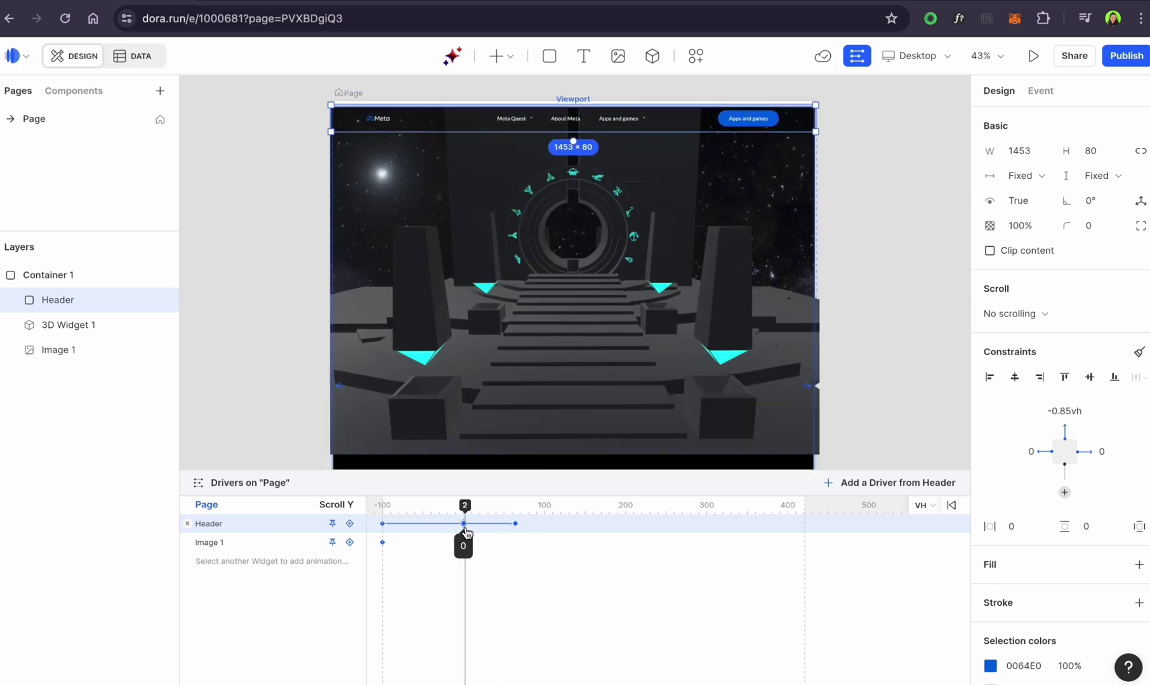
click(516, 526)
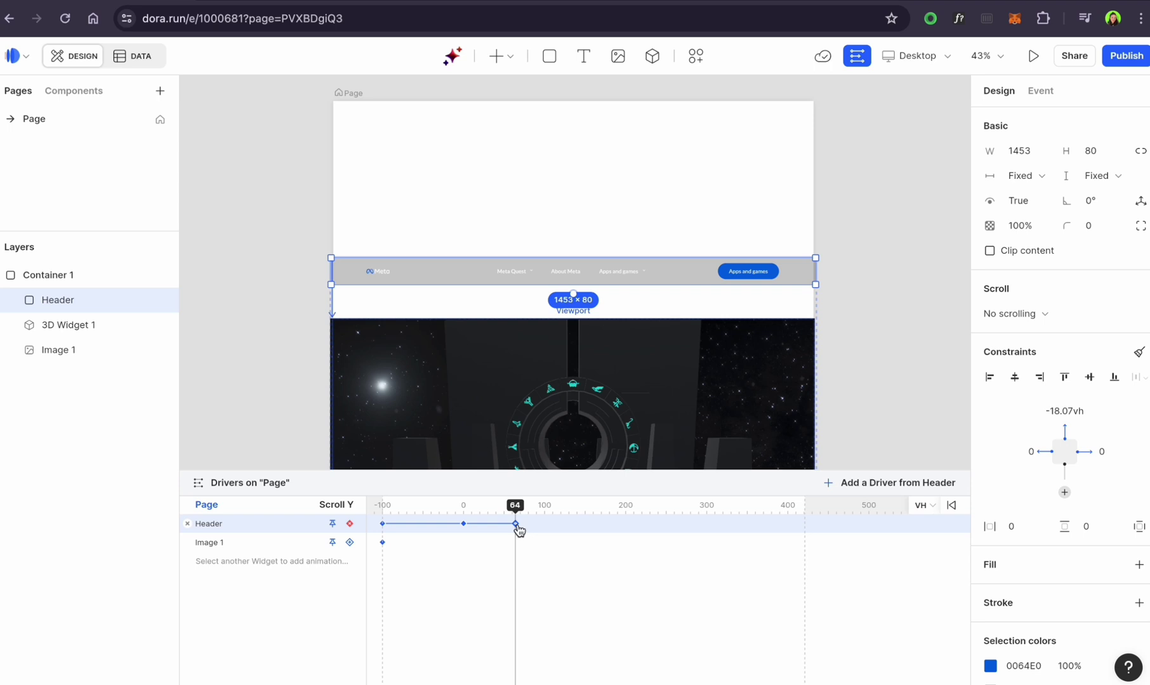
- Remove the Header's keyframe at scroll position 64 and pin the Header at position 0
drag(519, 530, 464, 518)
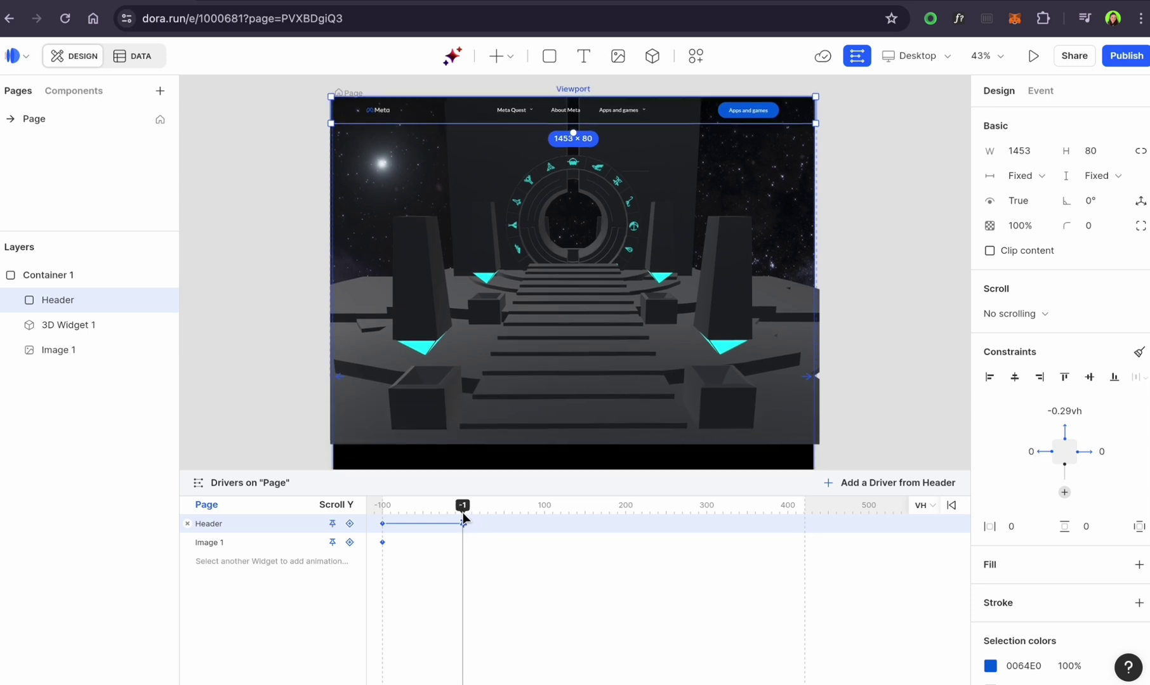
scroll(868, 331, down, 1)
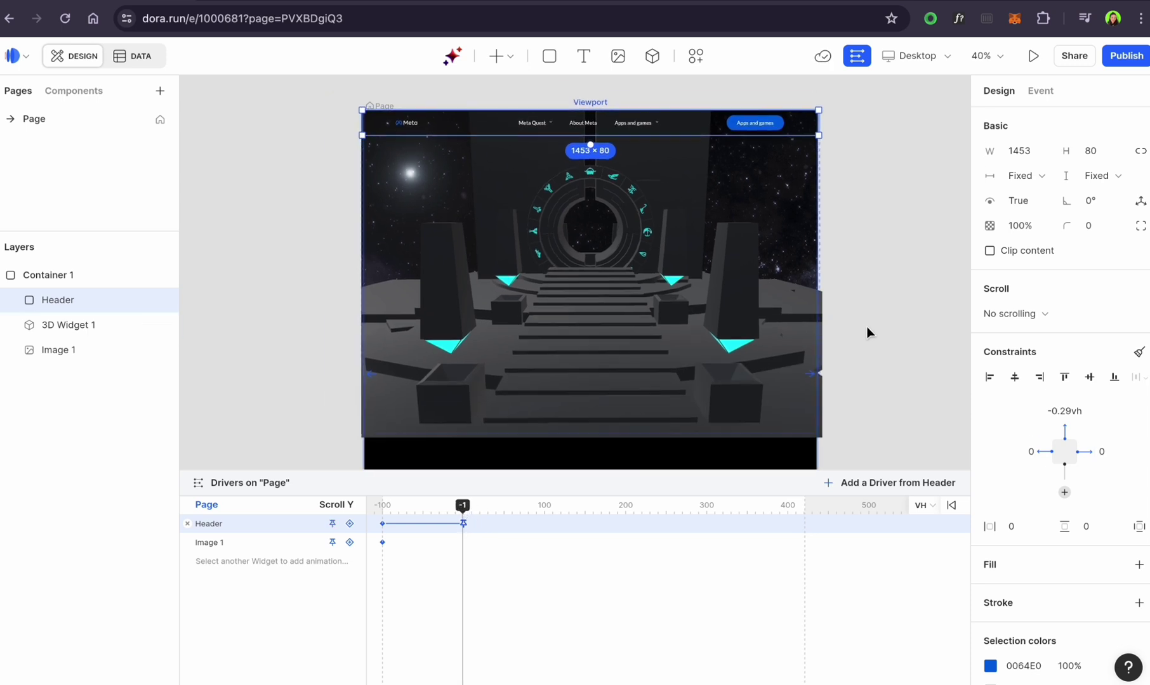
scroll(877, 341, down, 3)
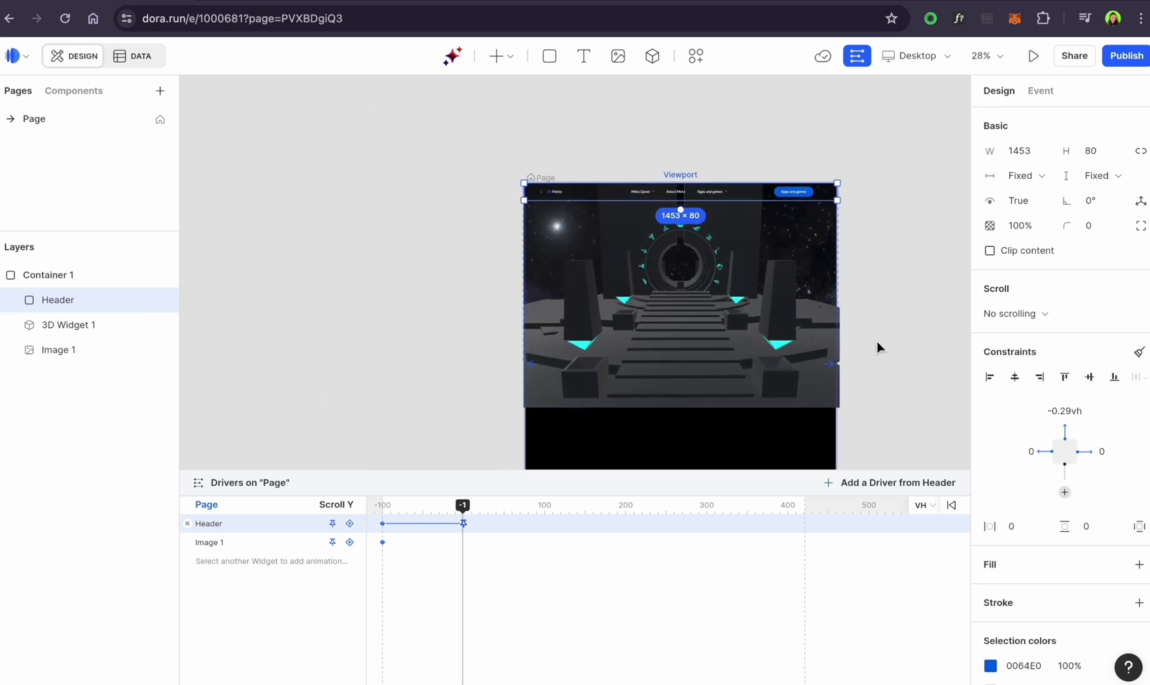
scroll(877, 341, up, 1)
scroll(877, 342, left, 1)
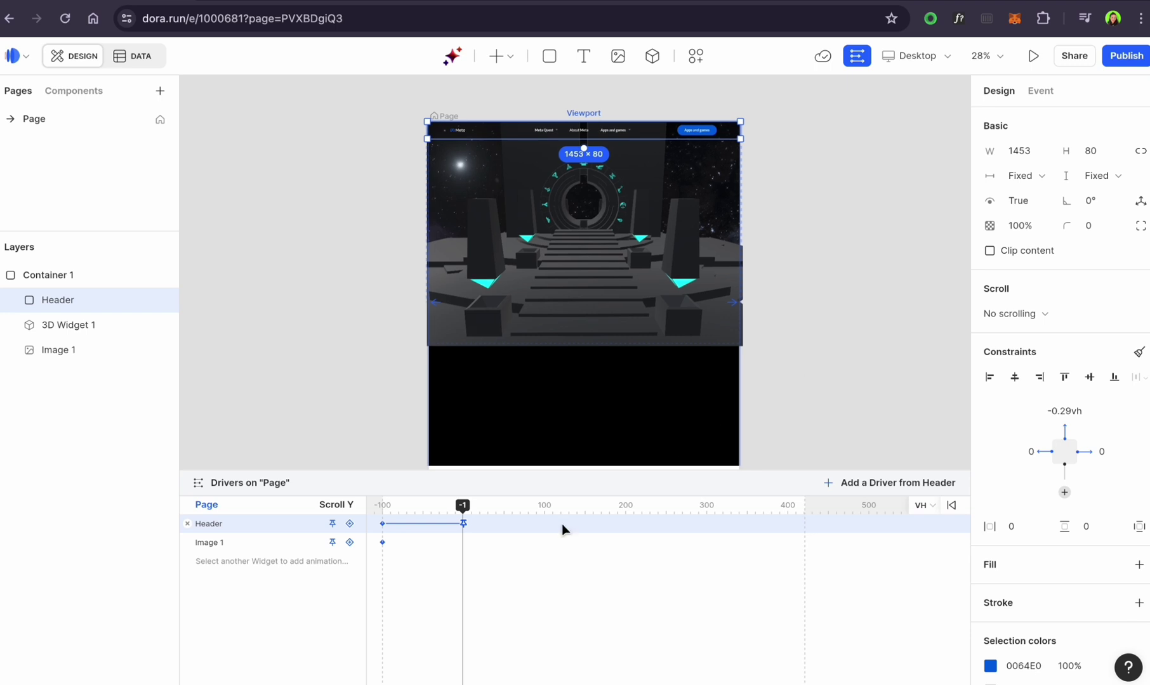
- Pin Image 1 and 3D Widget 1 at scroll position 0 in the page's drivers timeline
click(464, 507)
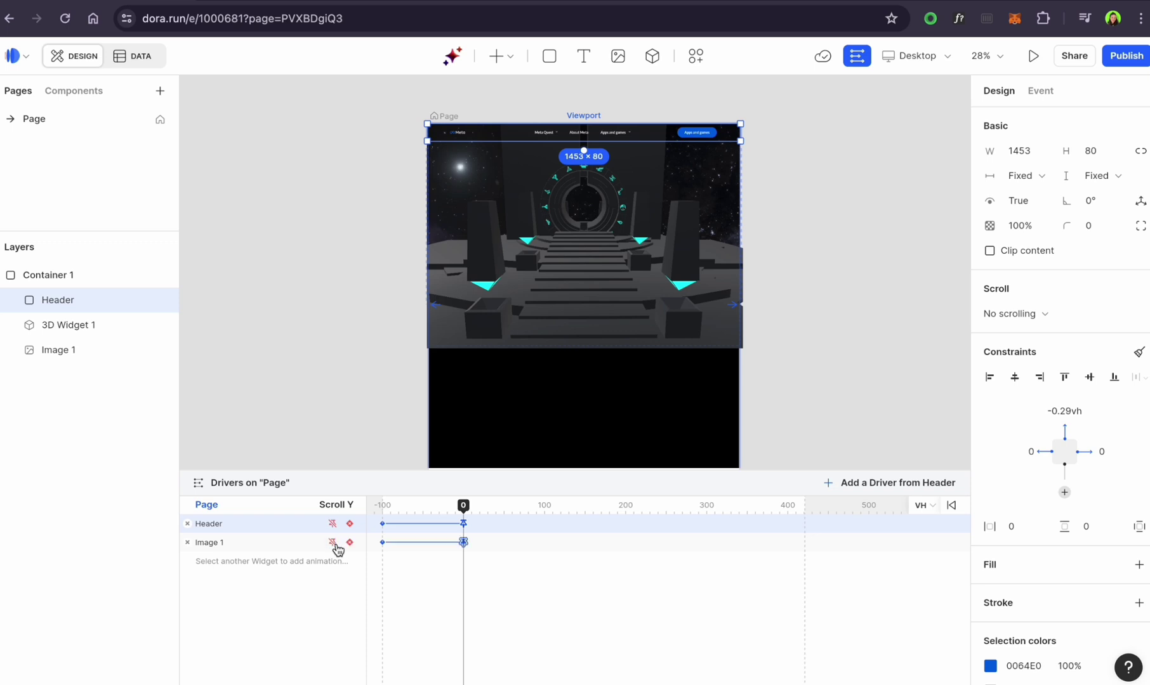
click(55, 331)
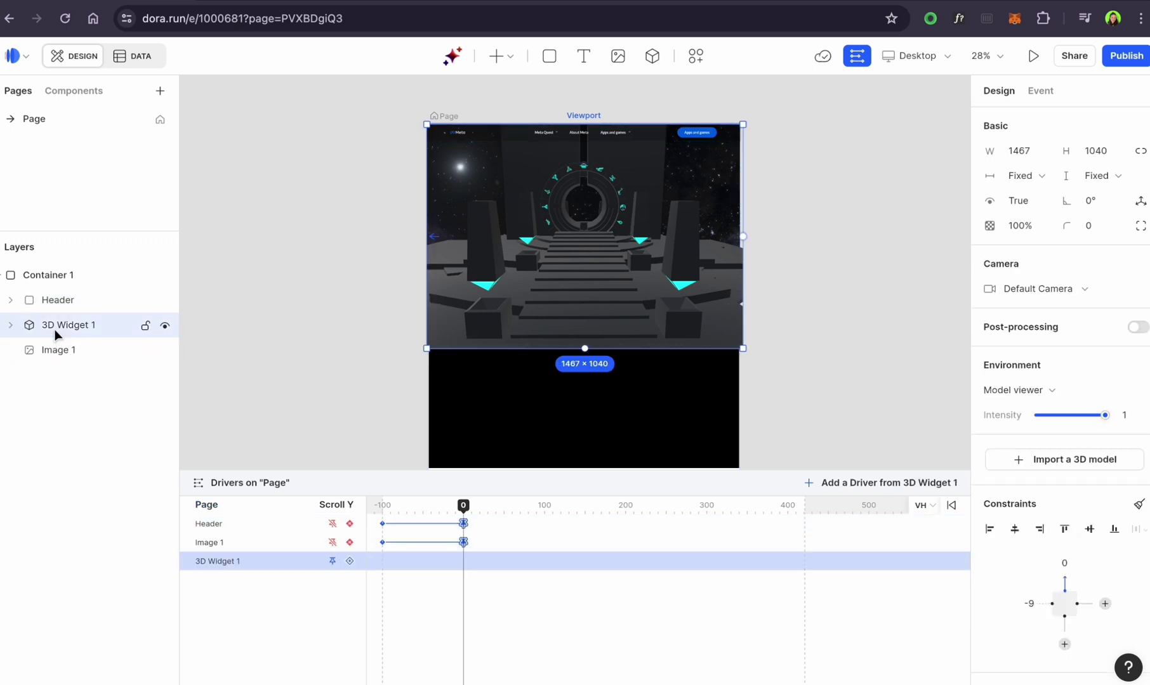
click(332, 561)
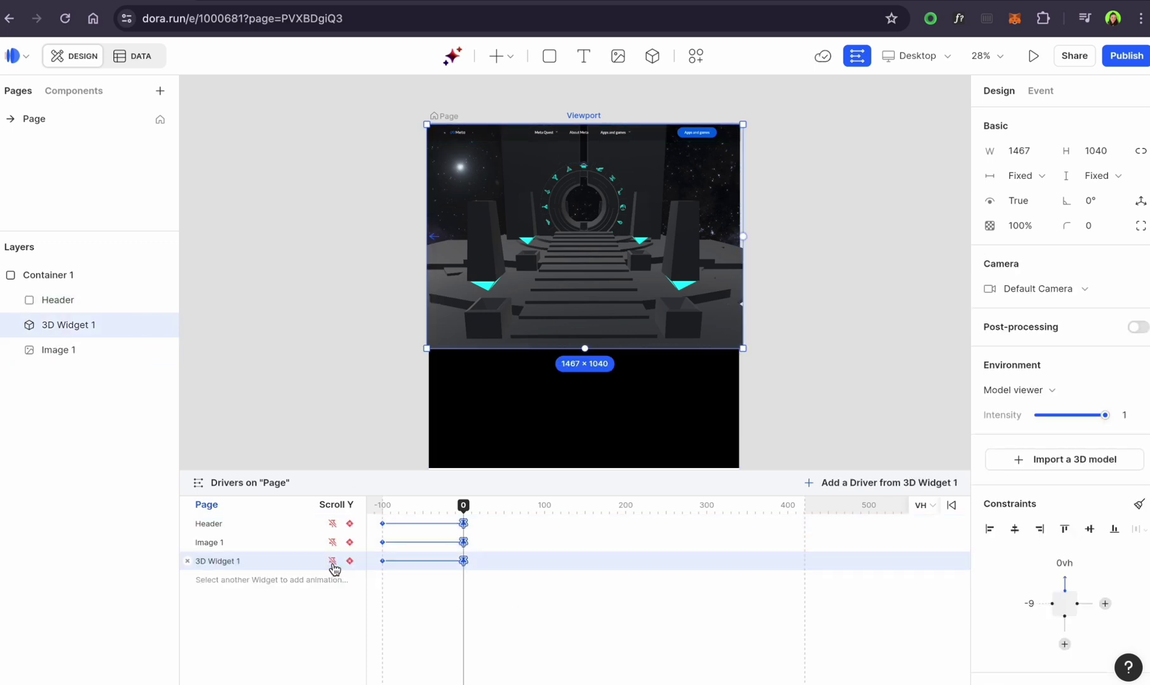
- Add 3D Widget 1's Default Camera to the drivers timeline and pin it at scroll position 0
drag(464, 505, 498, 508)
click(16, 325)
click(89, 350)
click(331, 580)
- At scroll position 42, move the camera into the portal opening with distance 0.90, elevation 8° and azimuthal 89°
click(594, 359)
scroll(594, 359, up, 10)
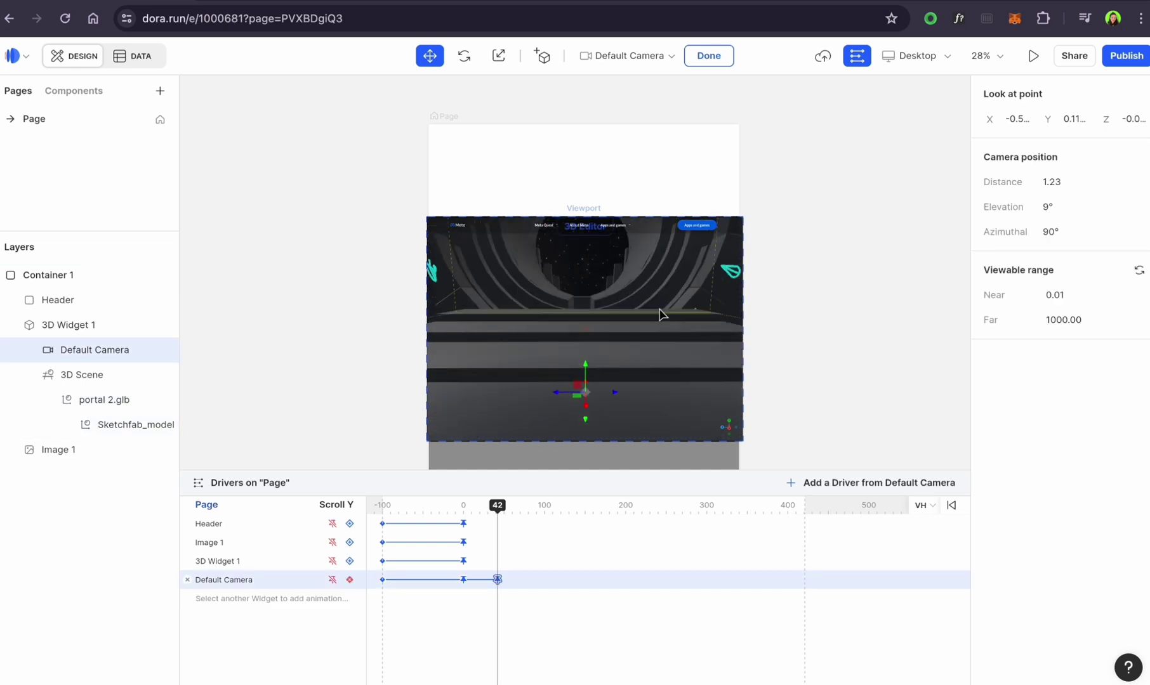
drag(660, 310, 659, 330)
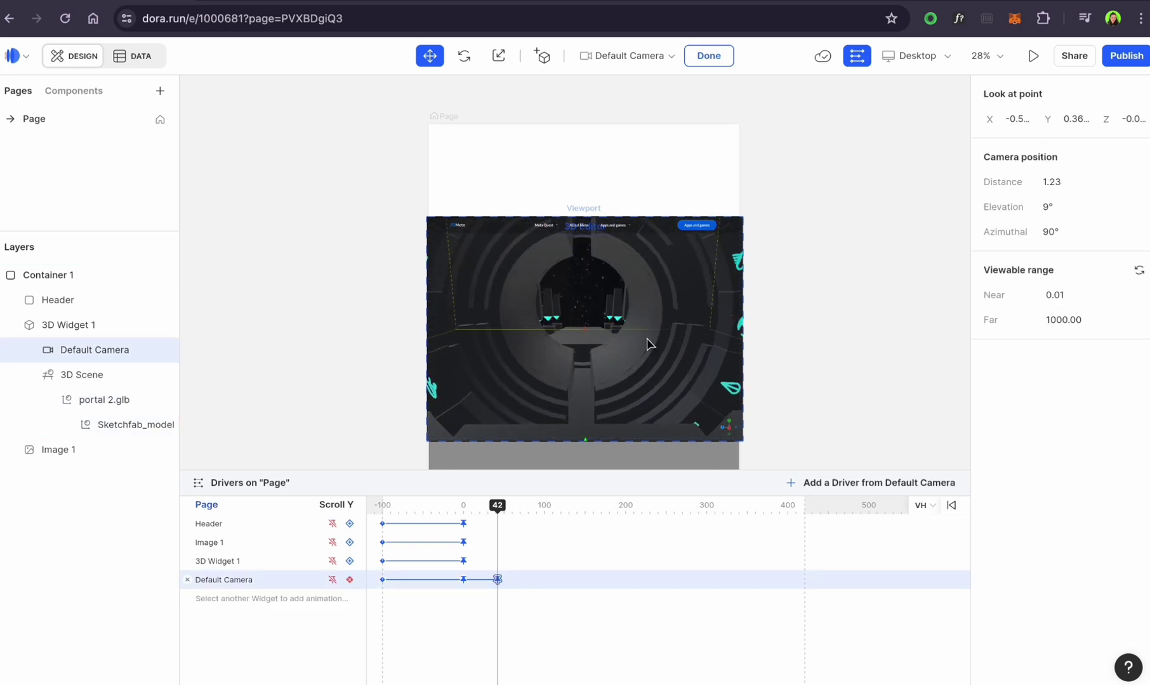
drag(631, 374, 643, 356)
scroll(643, 361, up, 3)
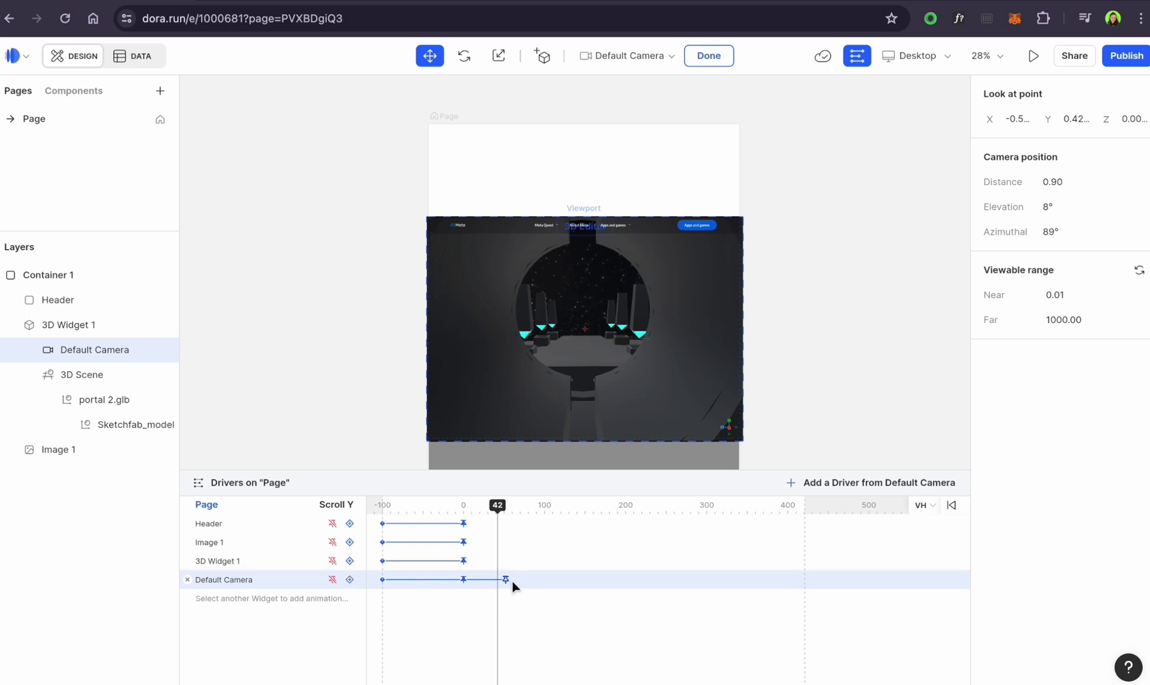
- Shift the camera's end keyframe to scroll position 60 and pin the Header, Image 1 and 3D Widget 1 there
drag(494, 512, 510, 509)
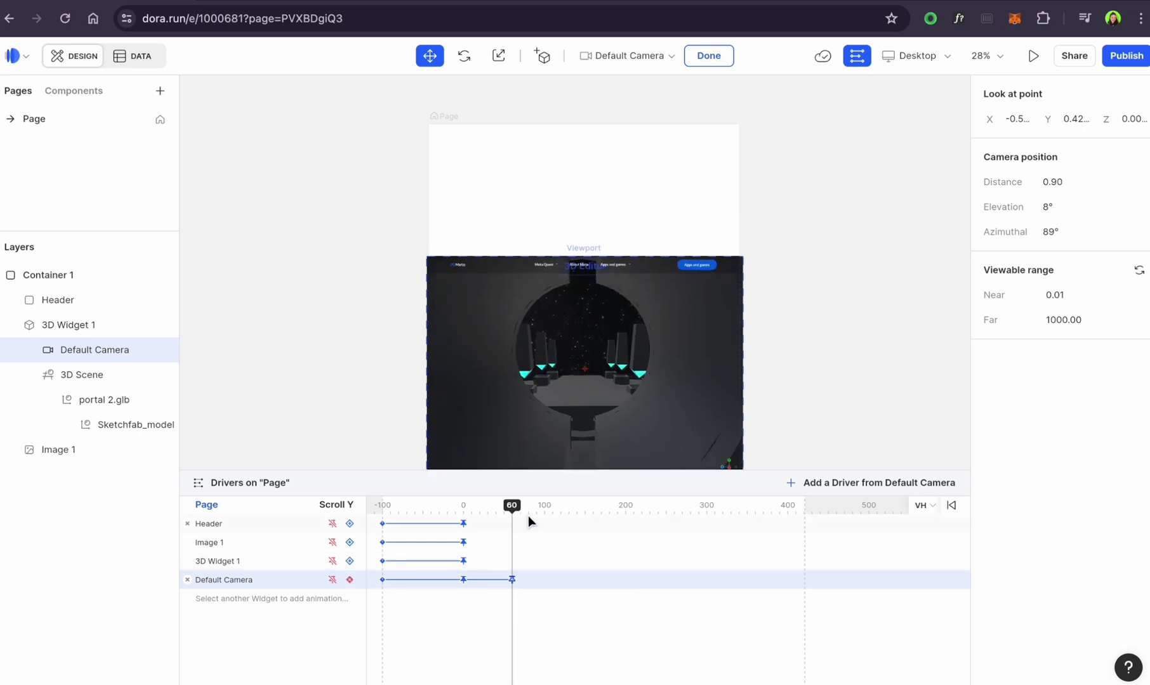
click(808, 399)
scroll(808, 400, down, 3)
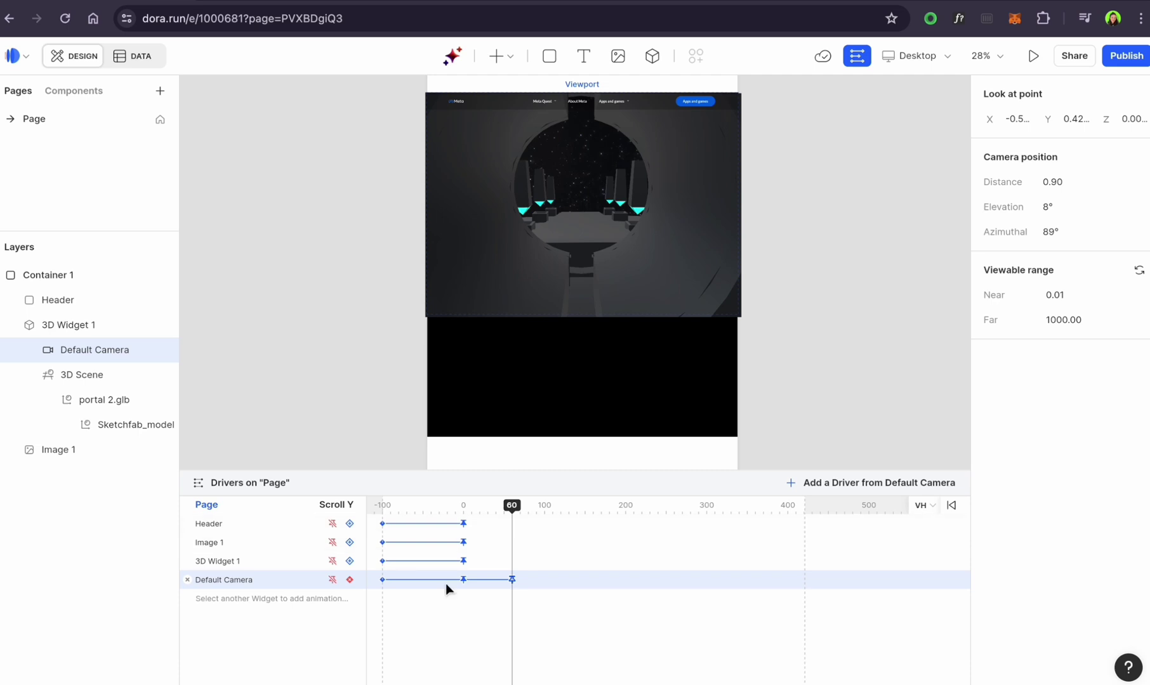
click(334, 525)
click(825, 279)
- Preview the page and scroll down and back up through the portal camera animation
click(1035, 55)
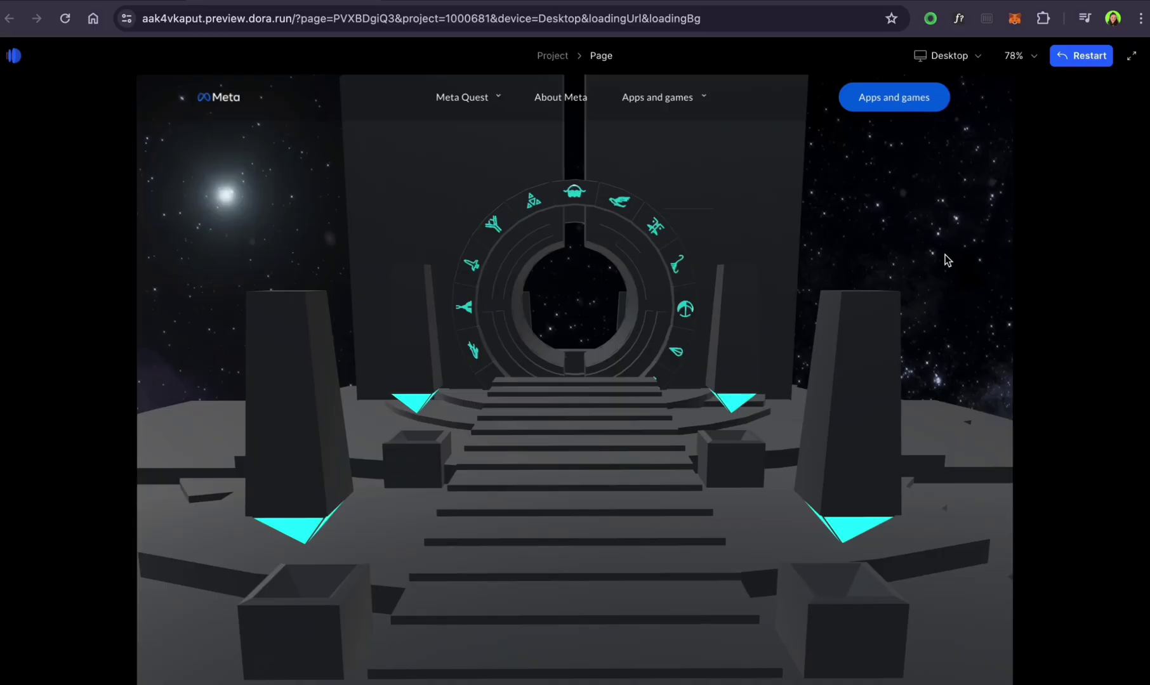
scroll(749, 392, down, 10)
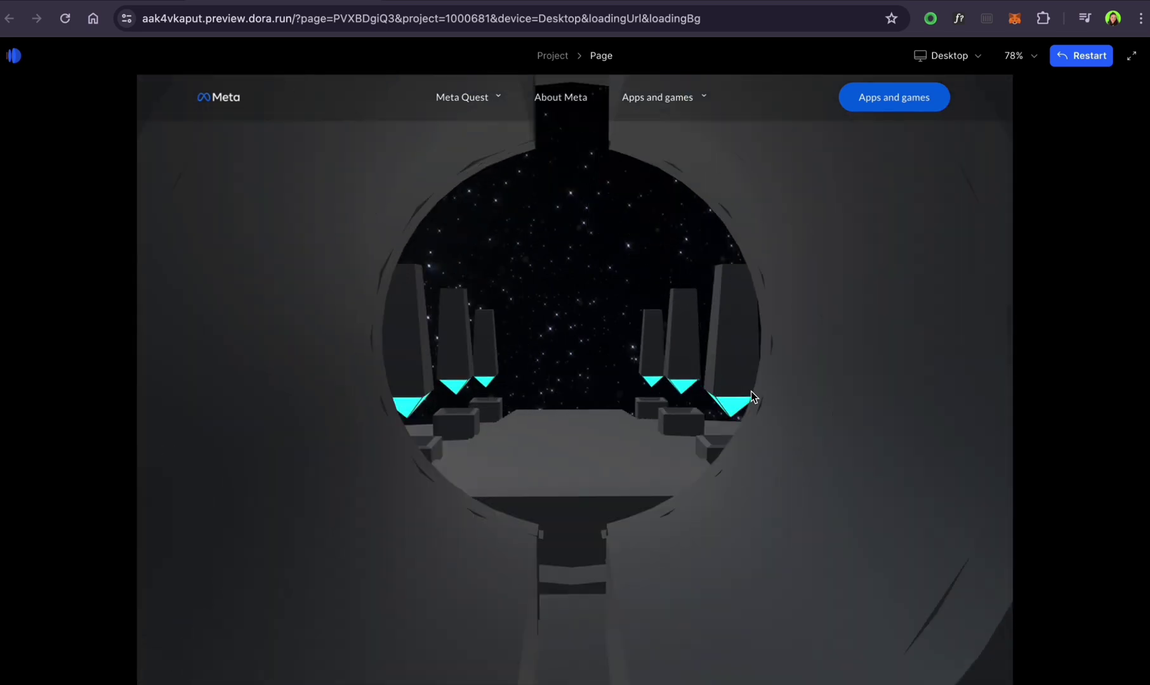
scroll(719, 400, up, 10)
scroll(717, 404, up, 5)
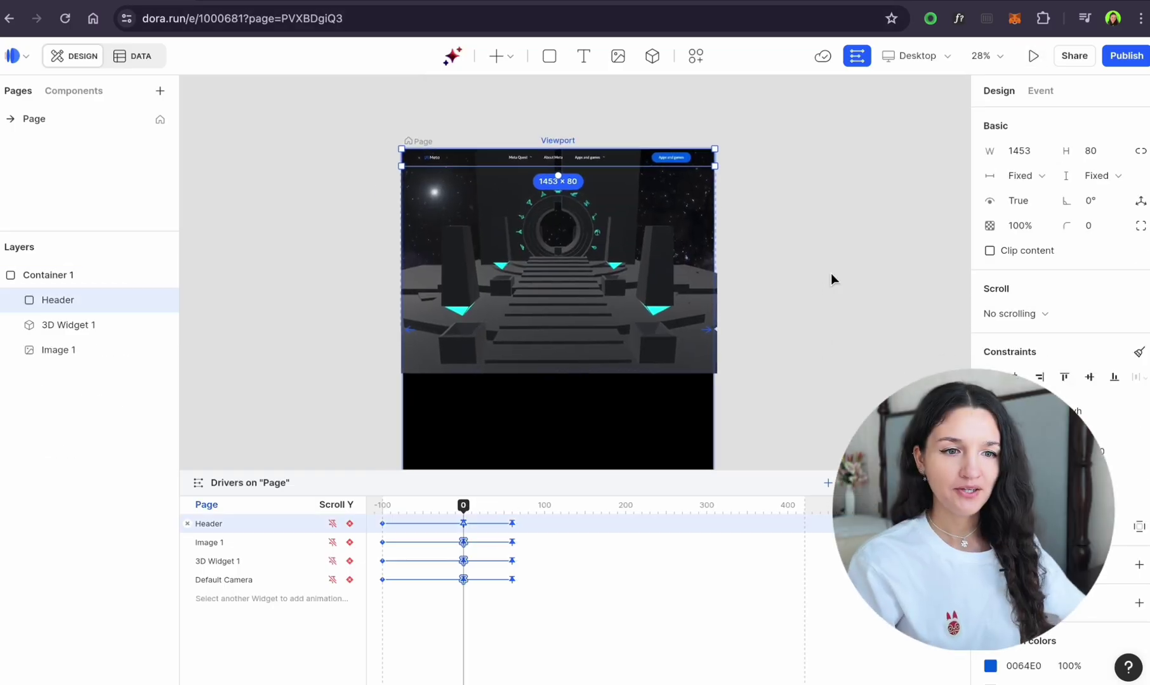
- Draw a second 3D widget of about 1460 × 1039 covering the first viewport area of the page
click(830, 275)
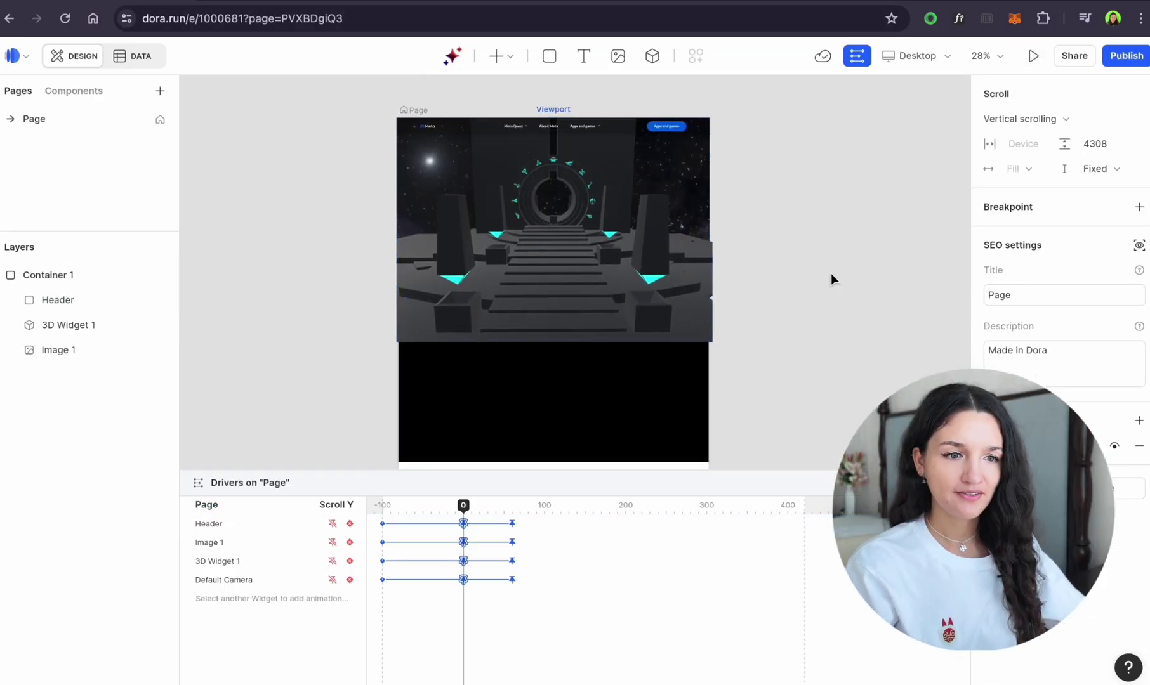
click(653, 56)
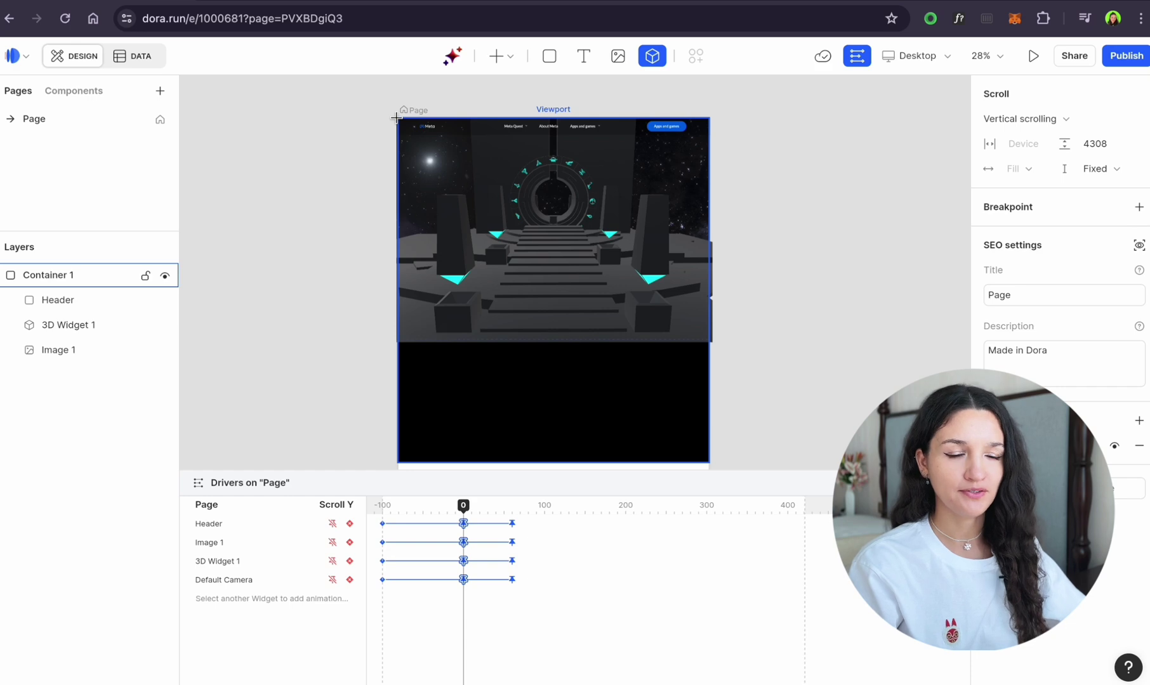
mouse_move(396, 118)
mouse_down()
mouse_move(668, 336)
mouse_move(710, 343)
mouse_up()
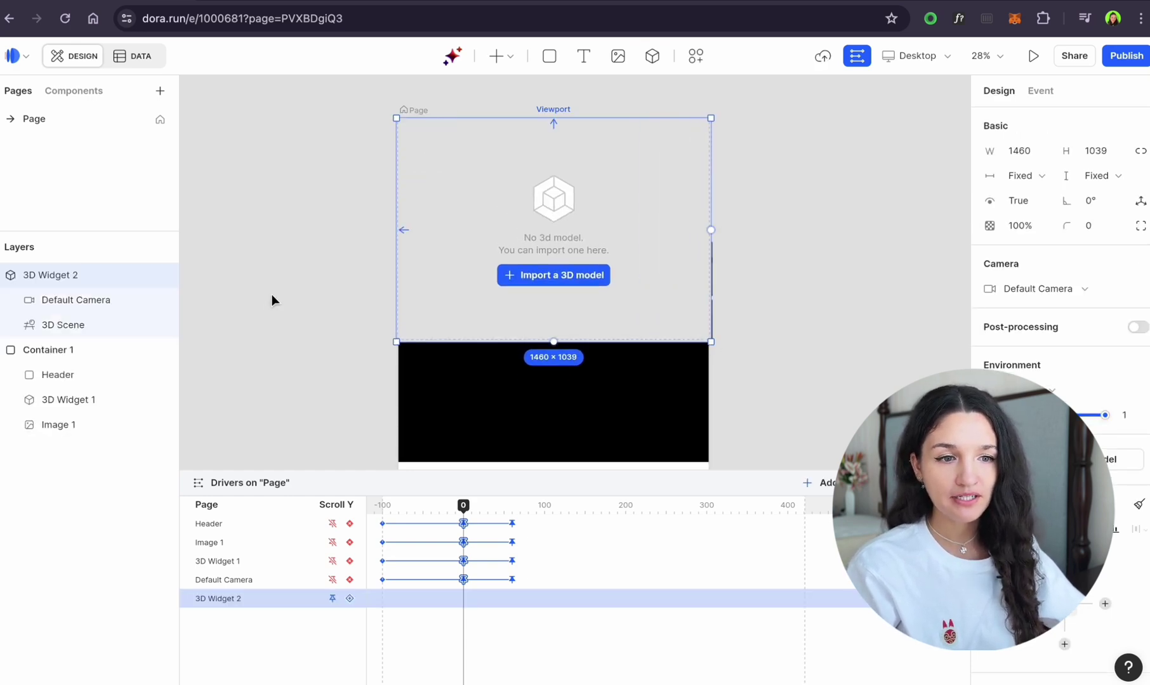
- Collapse the new widget's layers and rename 3D Widget 1 as Portal
click(10, 275)
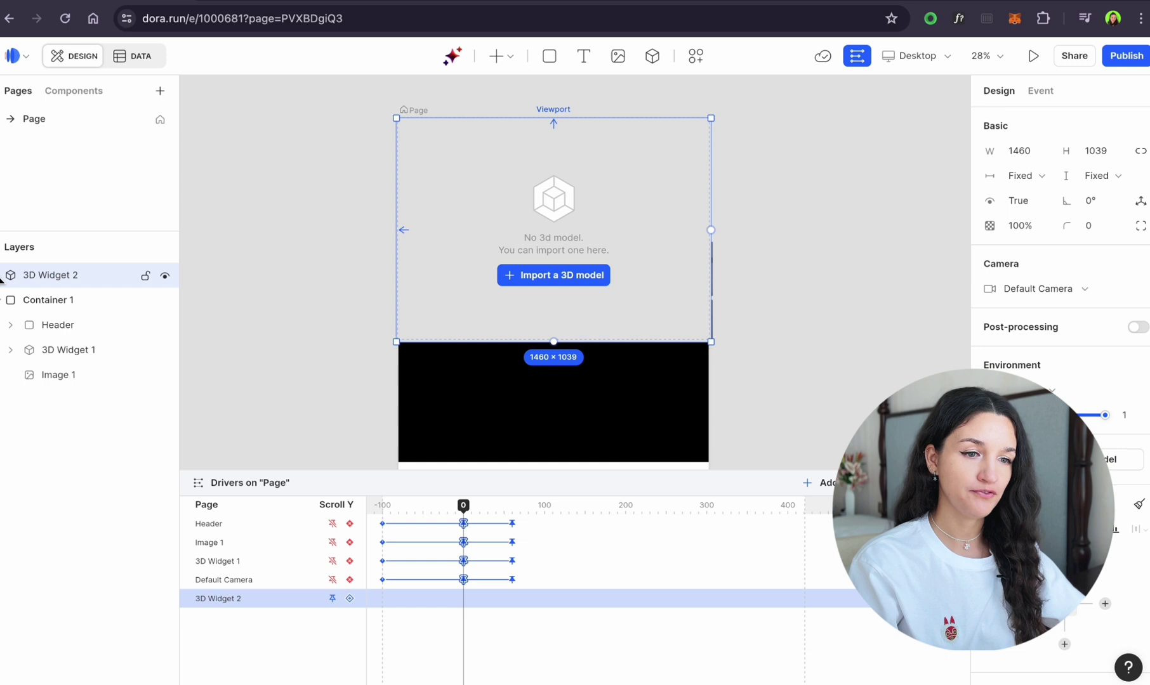
double_click(57, 349)
text(P)
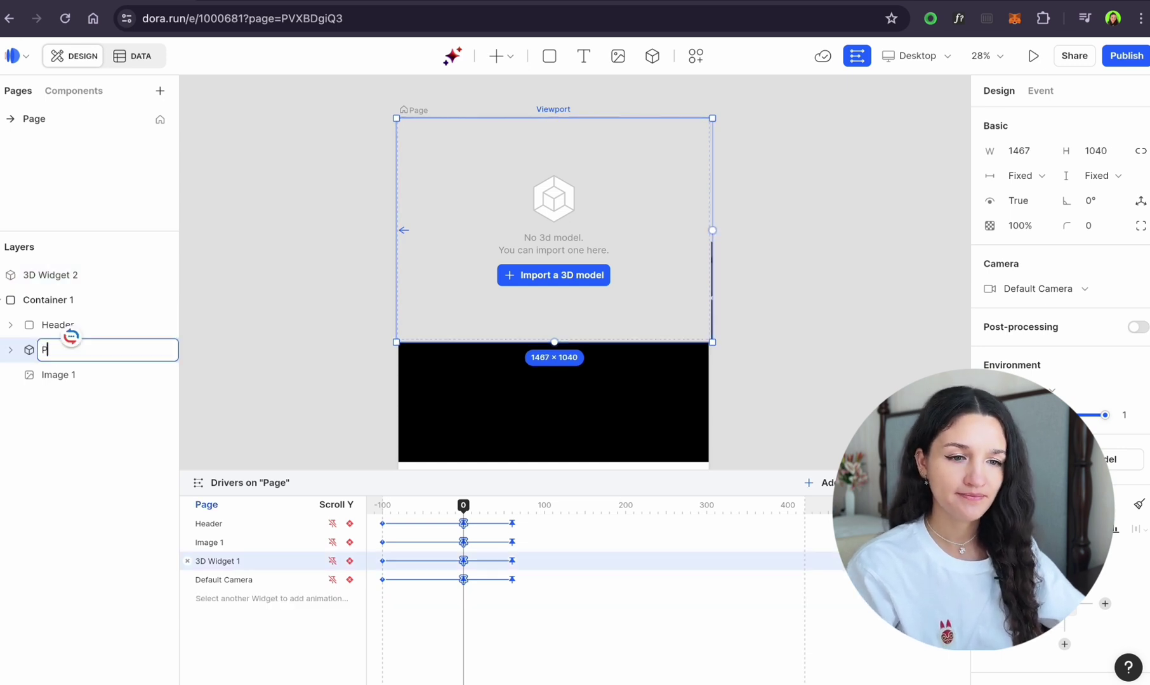
text(ortal)
key(Return)
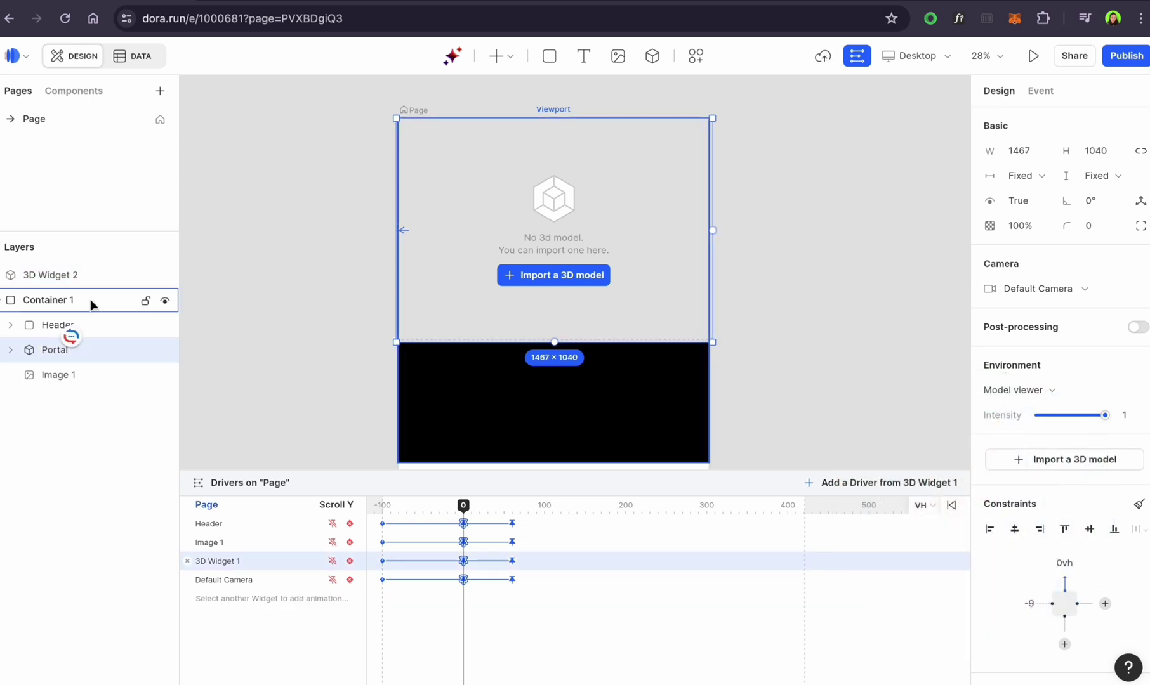
- Rename 3D Widget 2 as Headset and place it inside Container 1 between Header and Portal
double_click(49, 276)
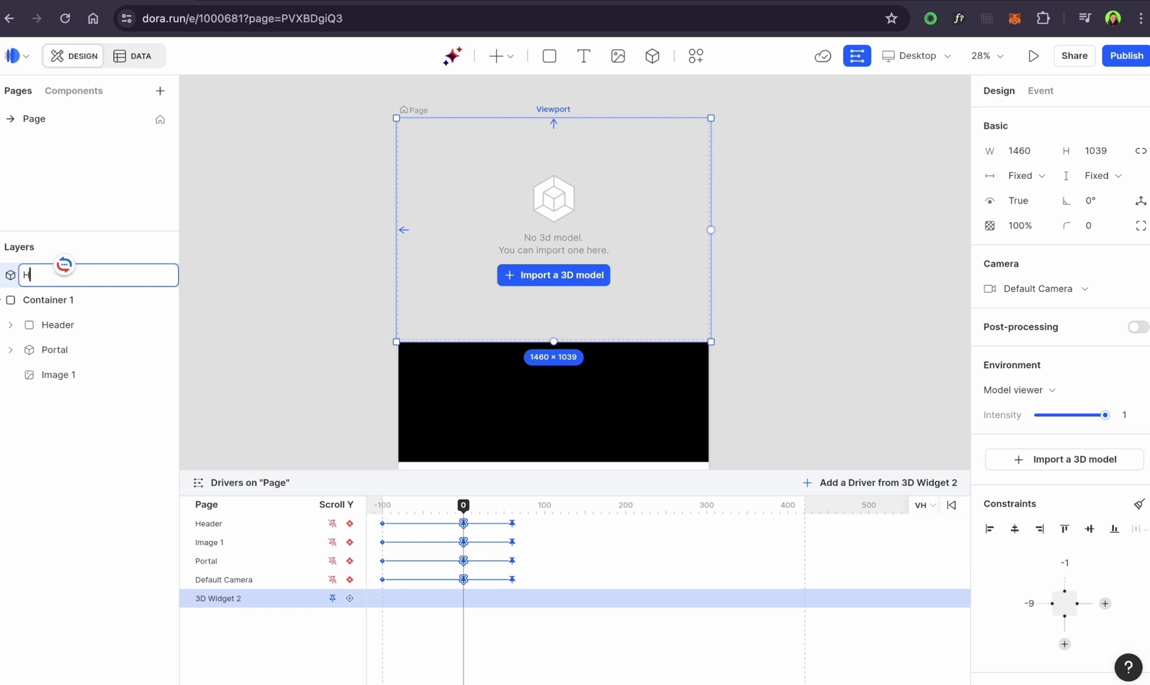
text(Headset)
key(Return)
drag(50, 275, 52, 341)
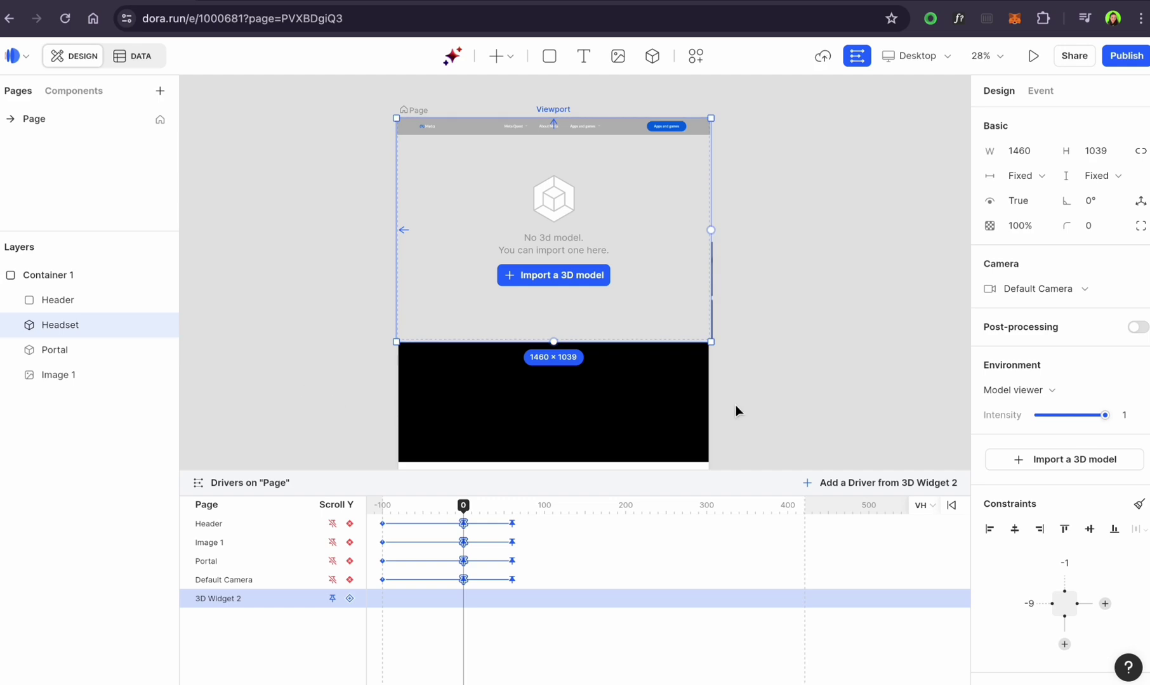
click(851, 328)
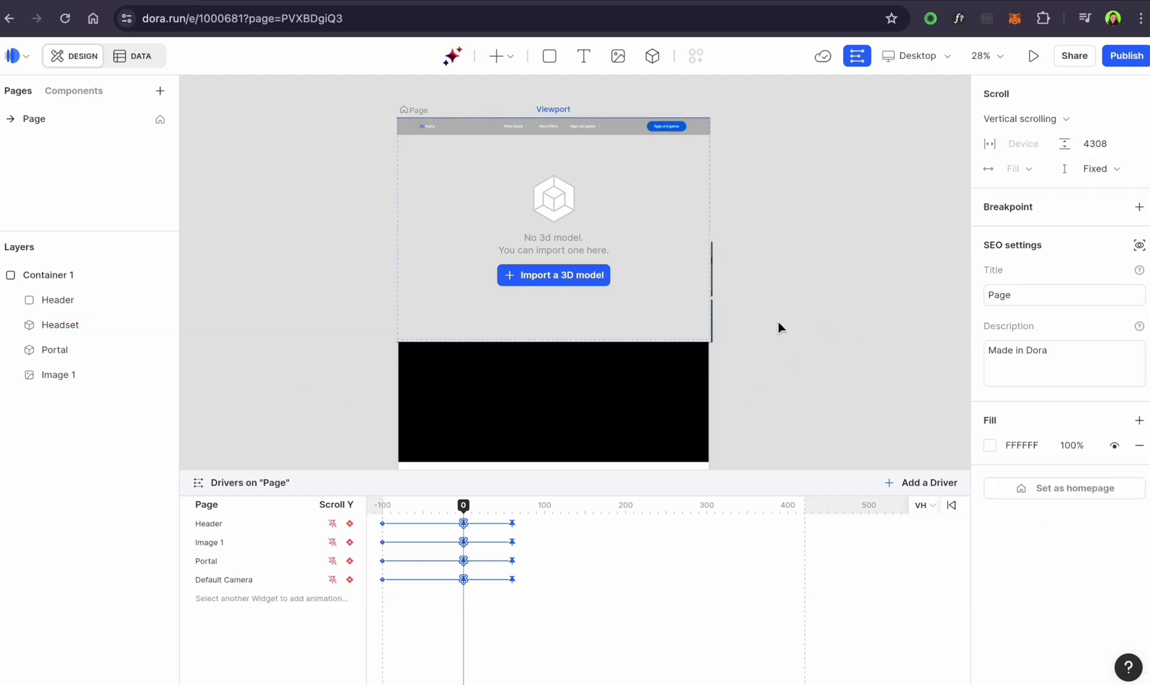
- Import the meta_quest_3_low_poly GLB model from the For Headset folder into the Headset widget
click(555, 275)
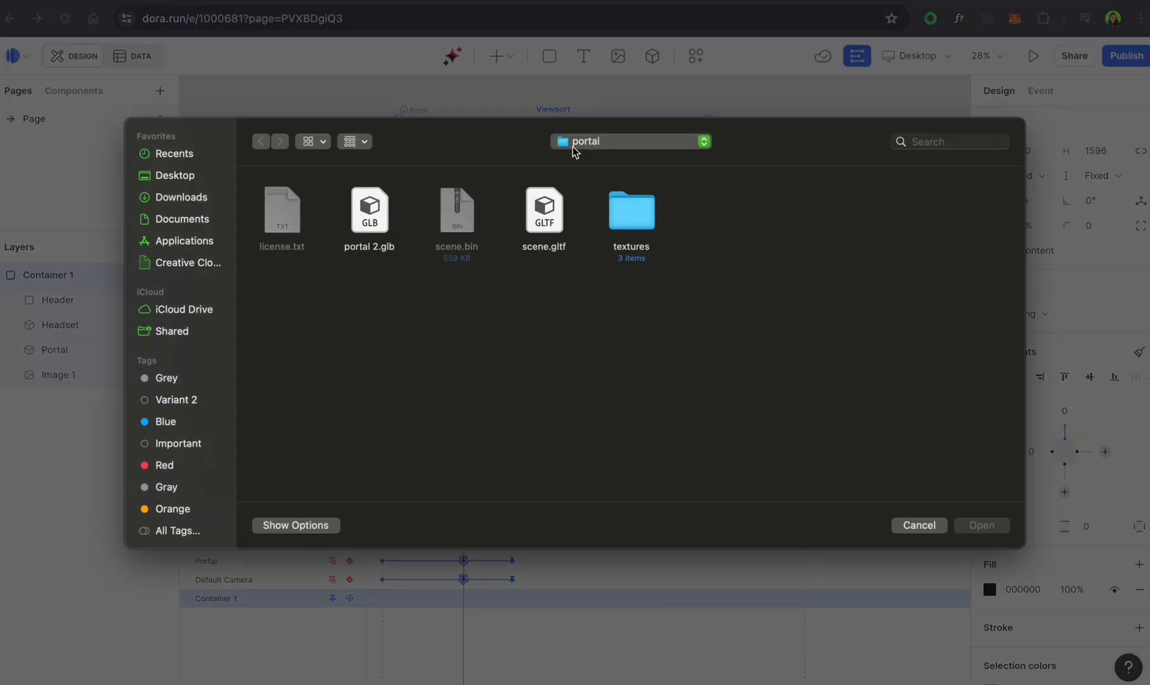
click(574, 151)
click(577, 157)
click(468, 219)
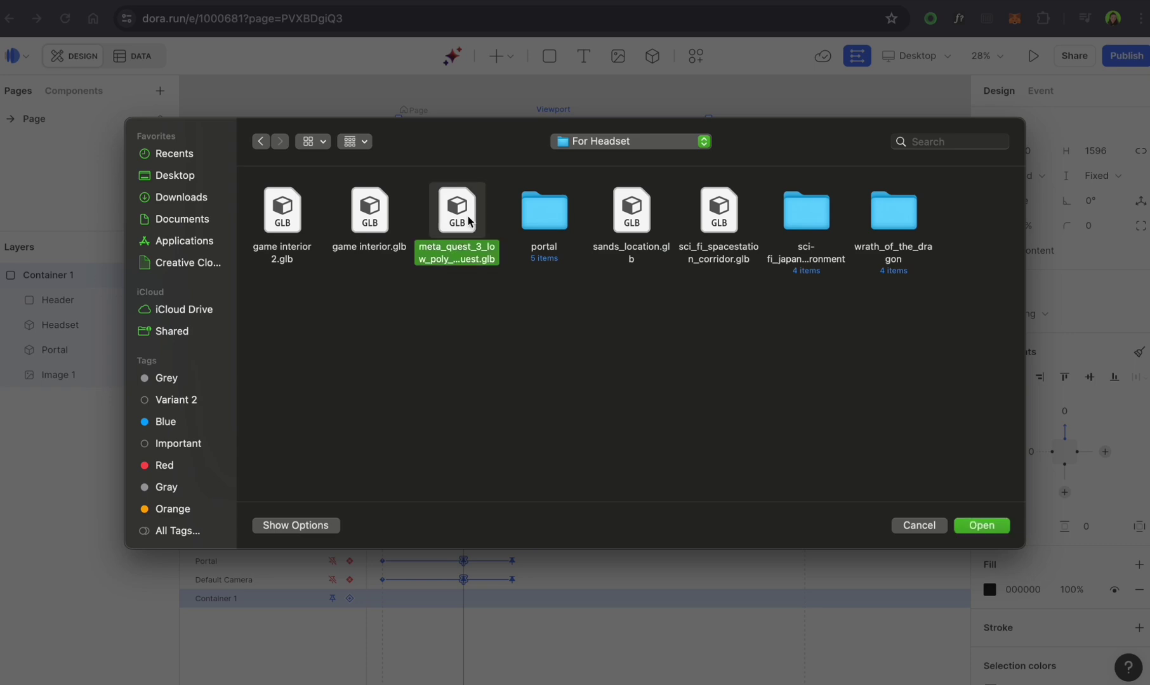
click(987, 526)
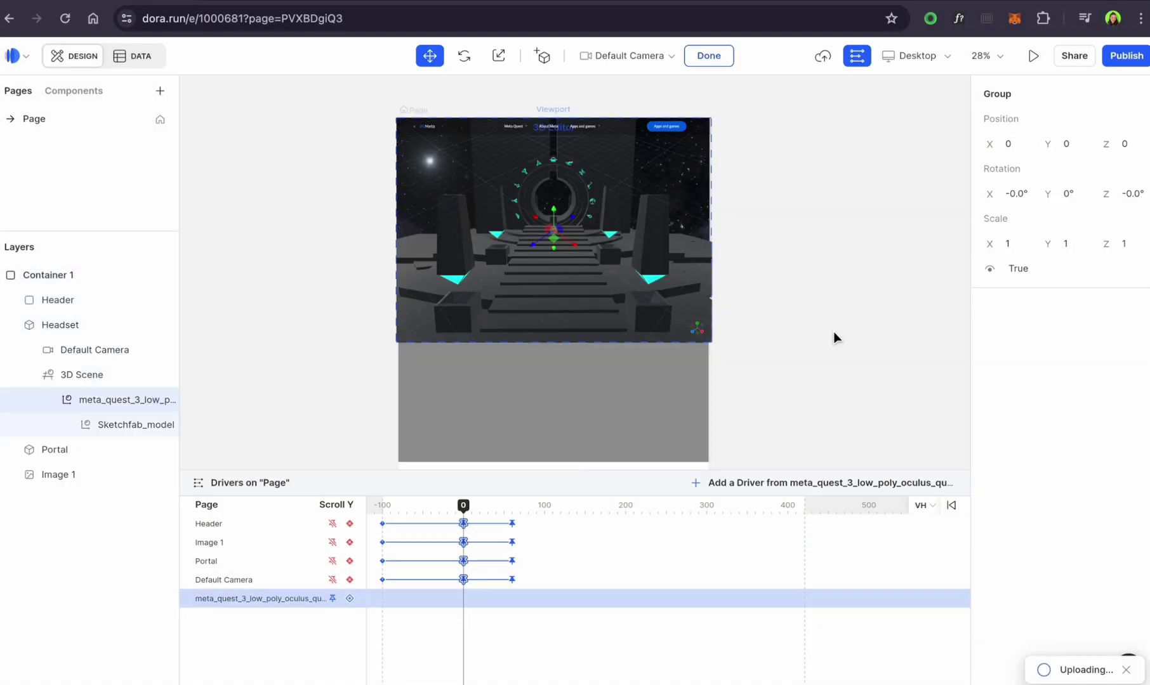
- Frame the headset as a small front-facing object inside the portal ring, with camera distance 3.15, elevation 12° and azimuthal 1°
click(586, 238)
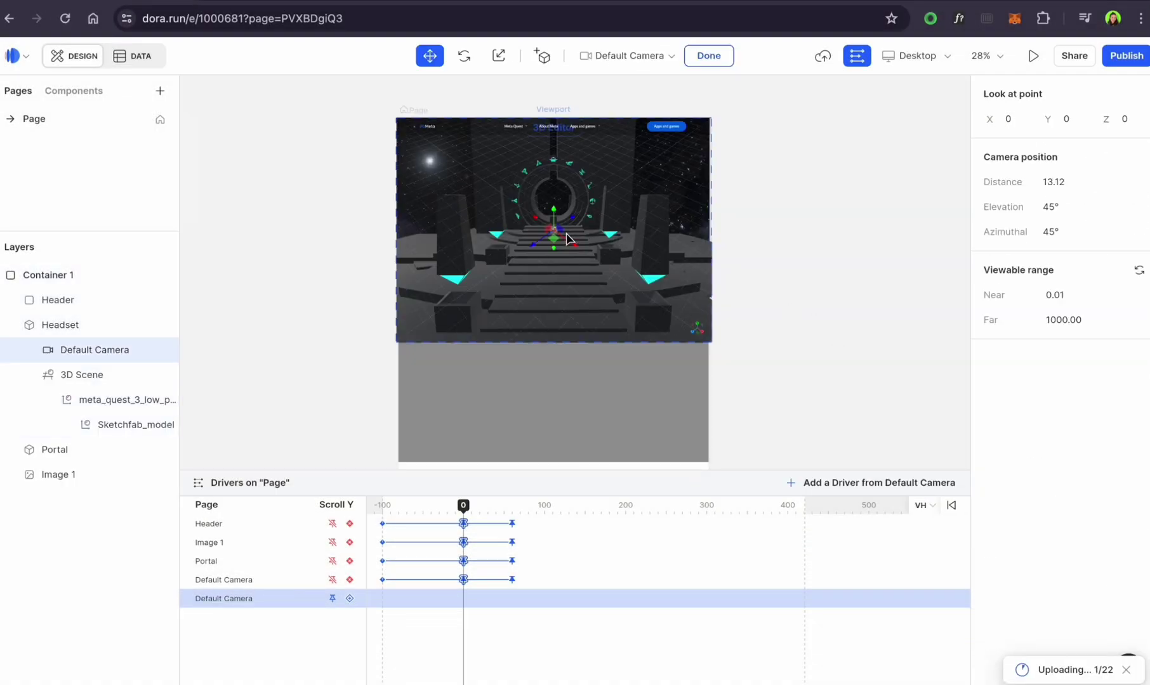
scroll(567, 240, up, 10)
mouse_move(567, 240)
mouse_down()
mouse_move(552, 248)
mouse_move(572, 226)
mouse_move(567, 253)
mouse_move(559, 244)
mouse_move(575, 241)
mouse_up()
key(e)
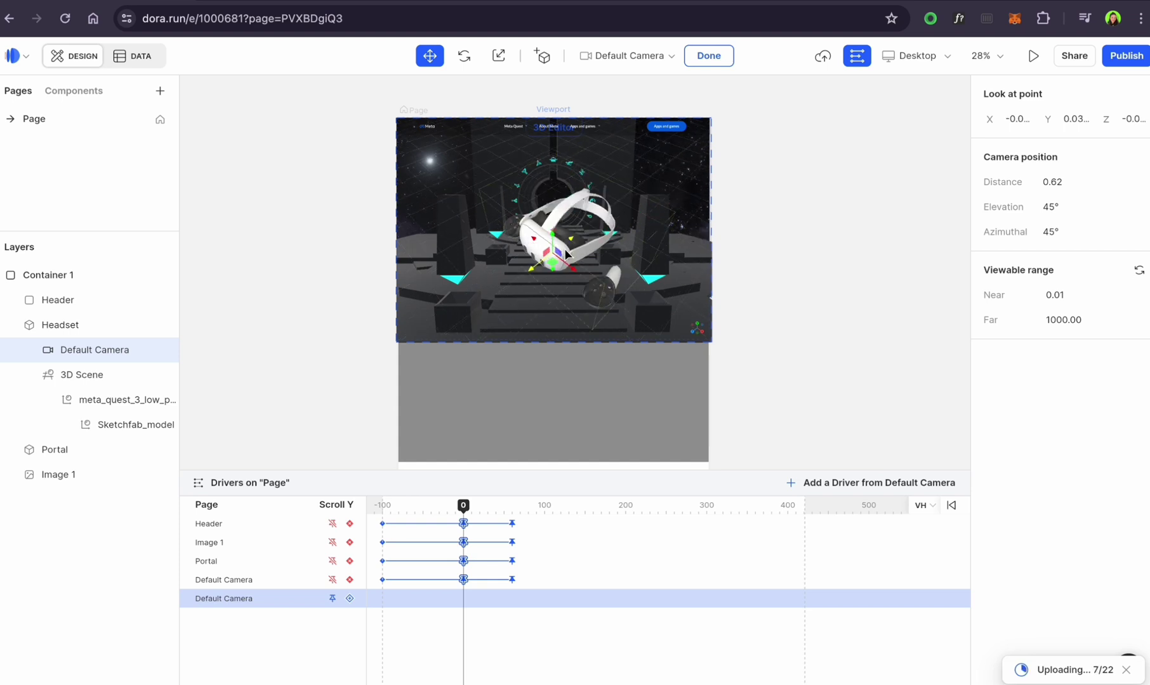
click(572, 226)
scroll(559, 242, up, 3)
scroll(558, 244, down, 10)
click(431, 59)
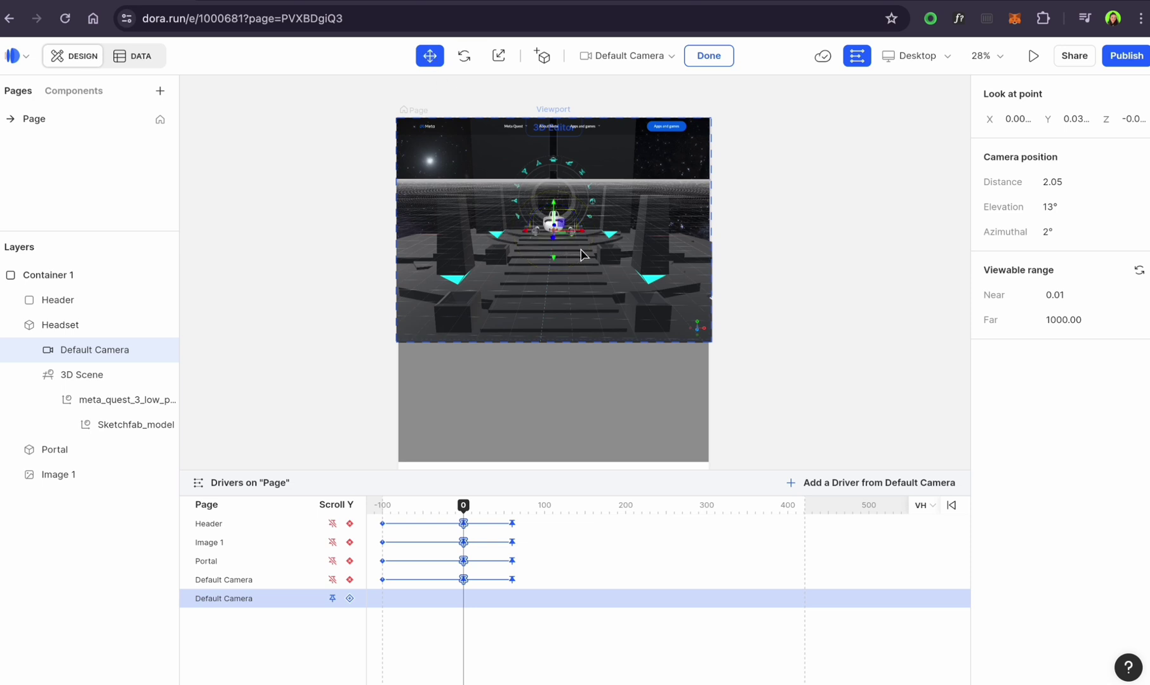
scroll(574, 251, down, 4)
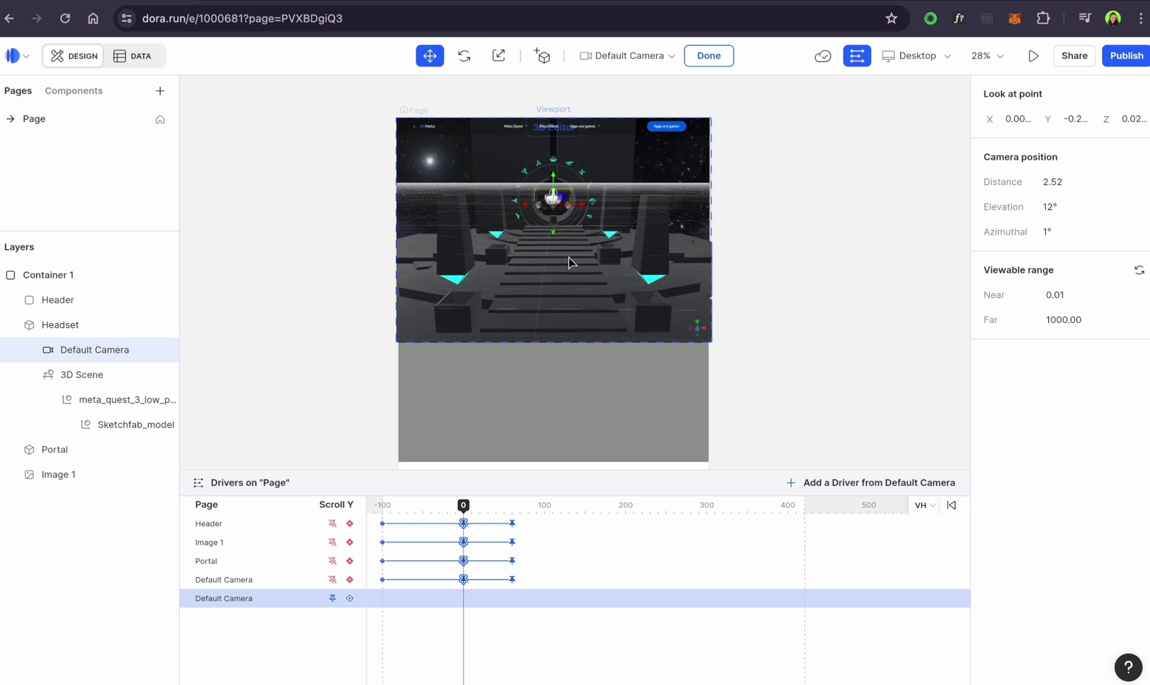
scroll(570, 265, down, 3)
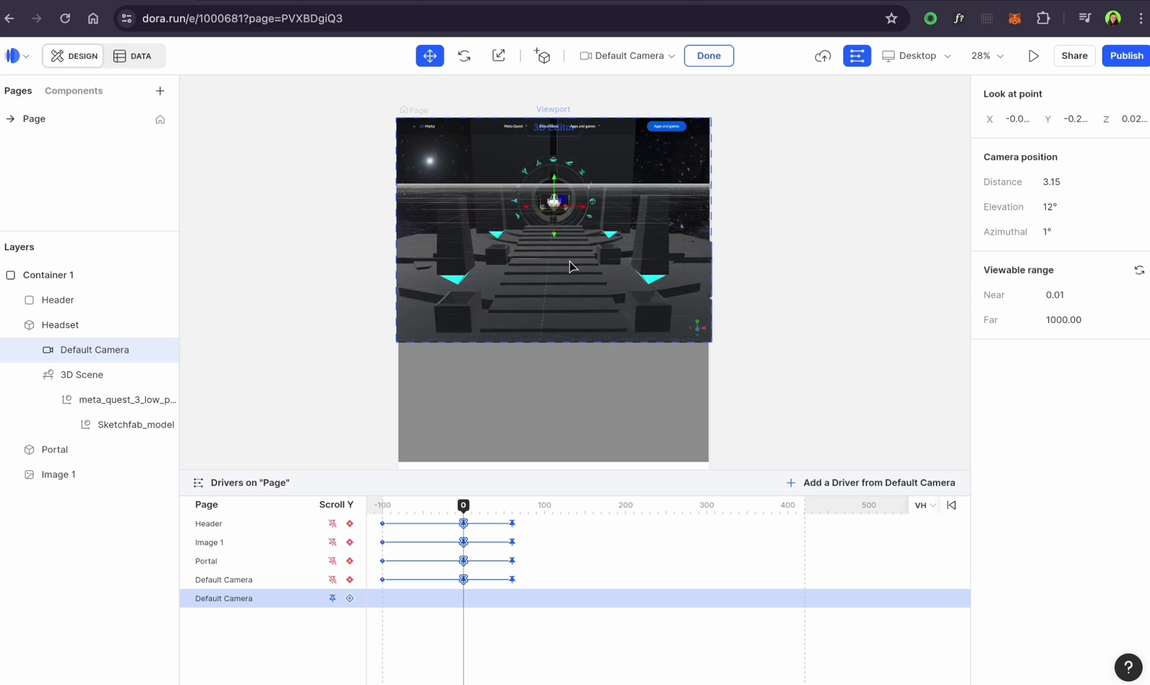
- Pin Headset and its Default Camera at scroll position 0, and at 60 bring the camera to distance 0.47, elevation 7° and azimuthal 0°
click(105, 327)
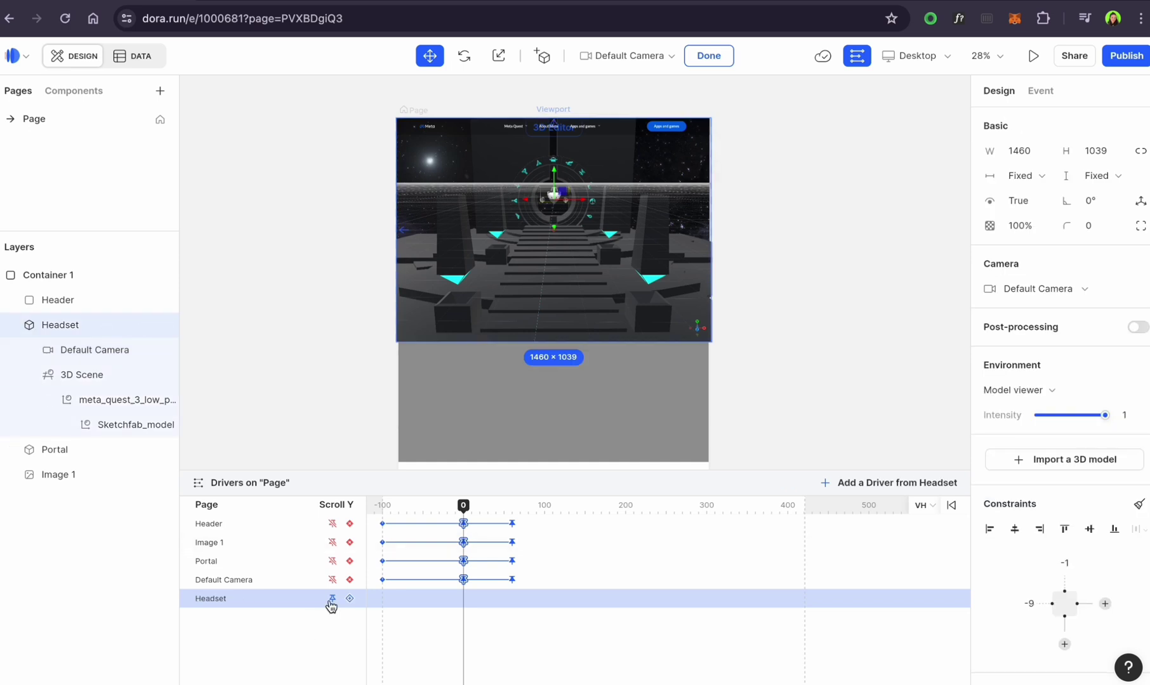
click(332, 598)
drag(477, 518, 512, 512)
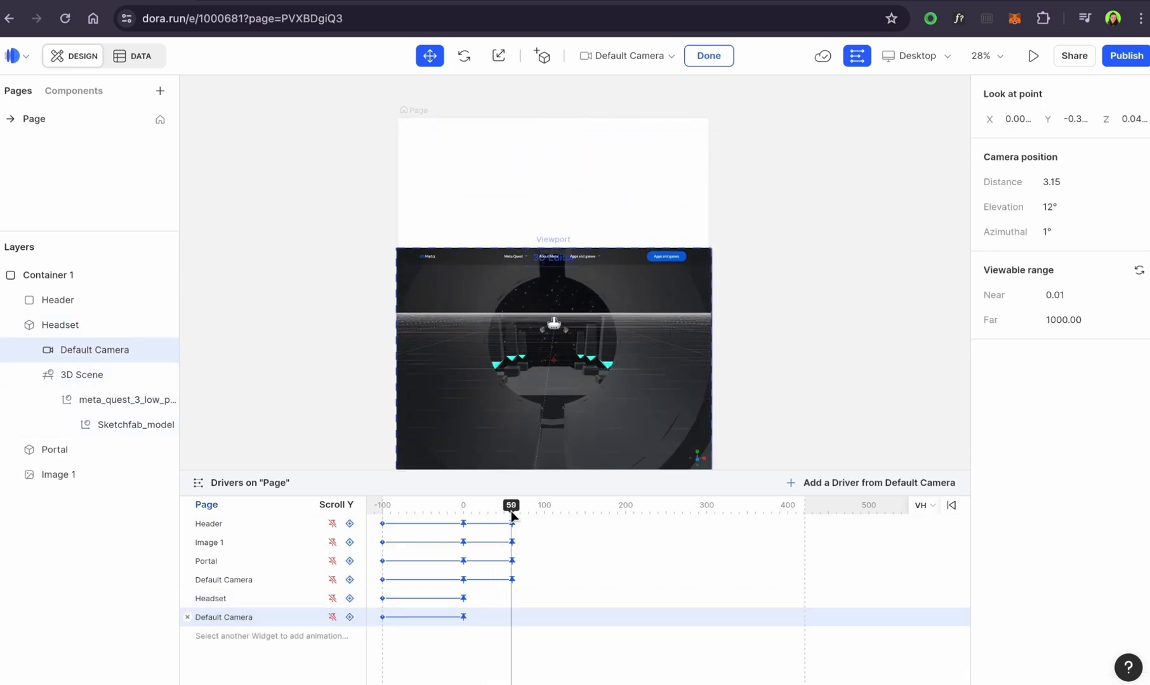
scroll(565, 380, up, 10)
drag(562, 346, 570, 403)
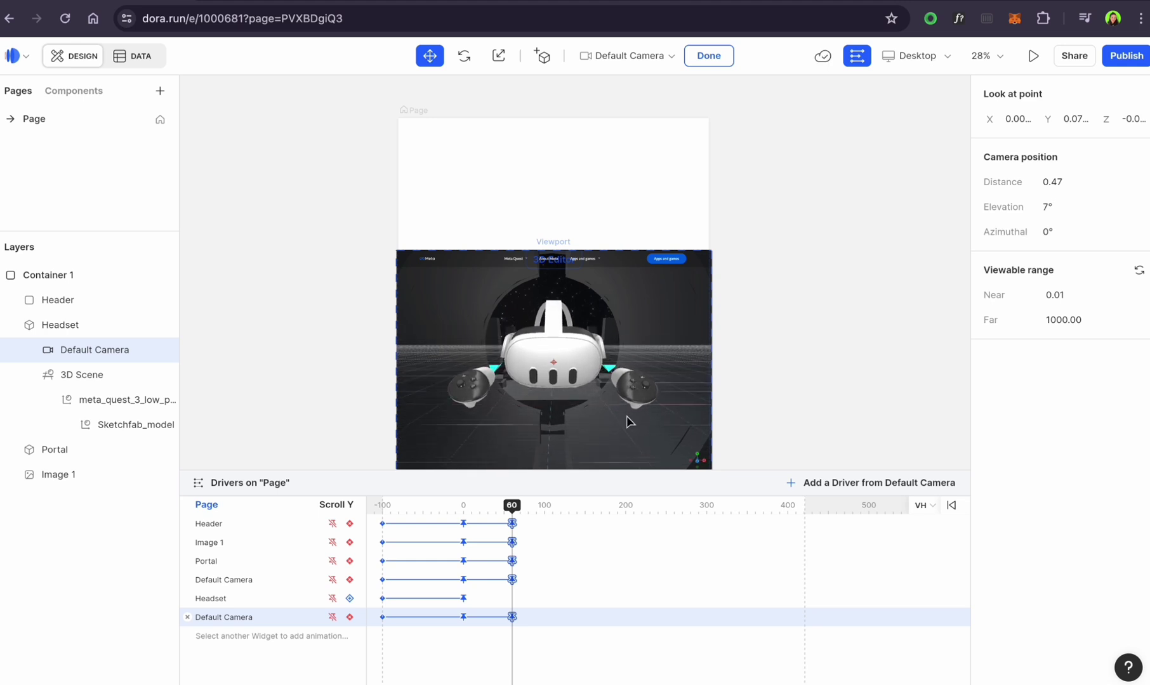
- Pin Headset at scroll position 60 and preview the page
click(333, 601)
mouse_move(512, 506)
mouse_down()
mouse_move(491, 506)
mouse_move(512, 505)
mouse_up()
click(800, 339)
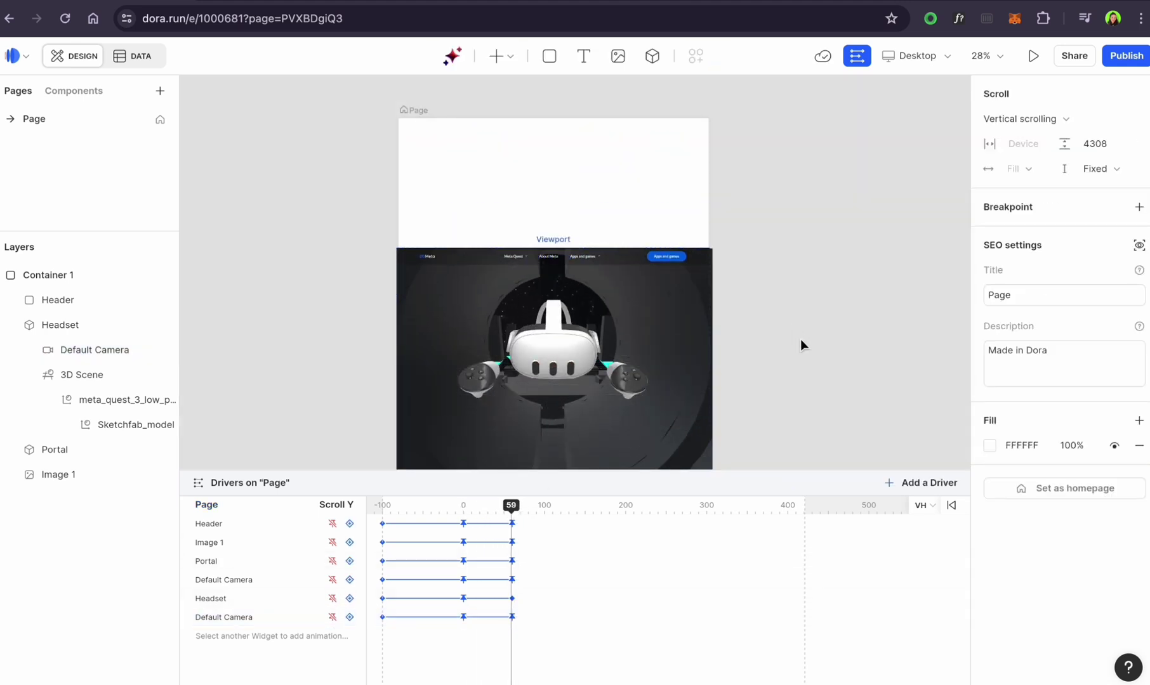
click(1033, 55)
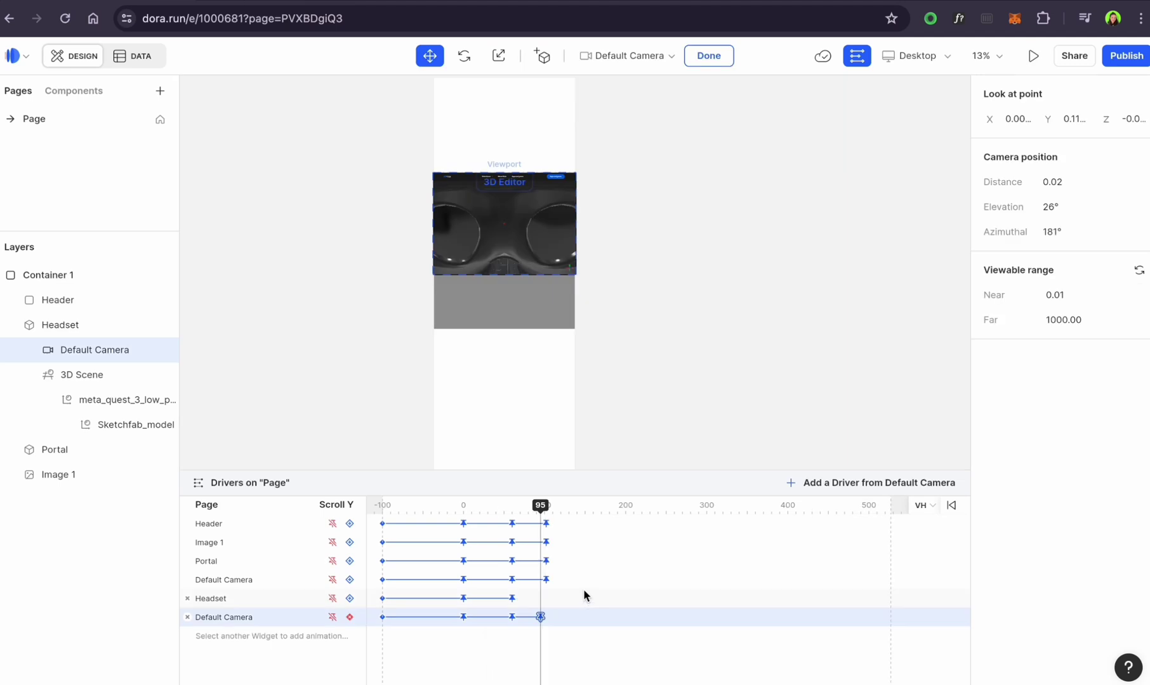
- Pin Headset at scroll positions 150 and 140, and pin its Default Camera at 150
drag(541, 507, 584, 510)
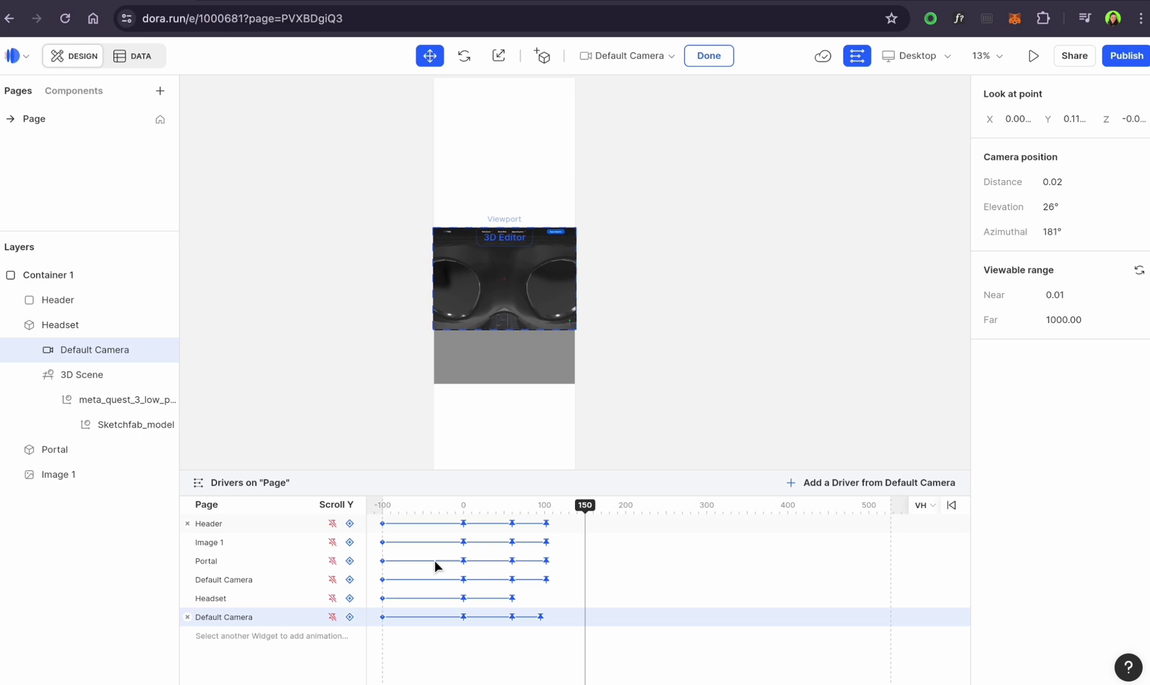
click(332, 599)
click(585, 601)
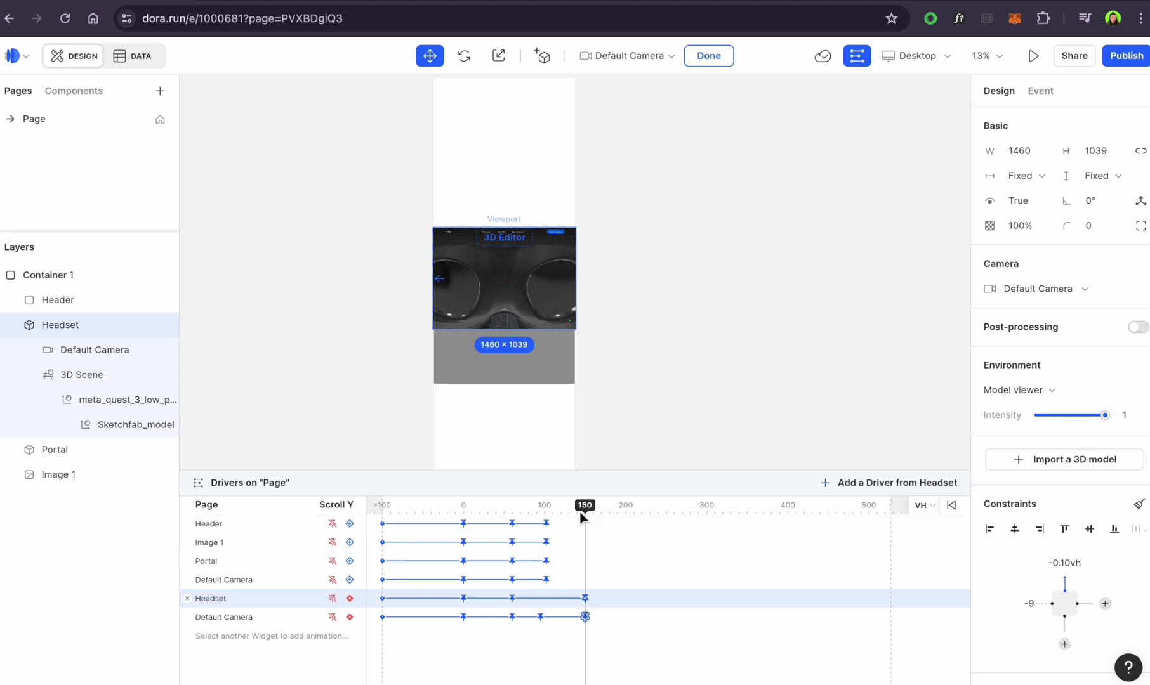
drag(580, 512, 575, 512)
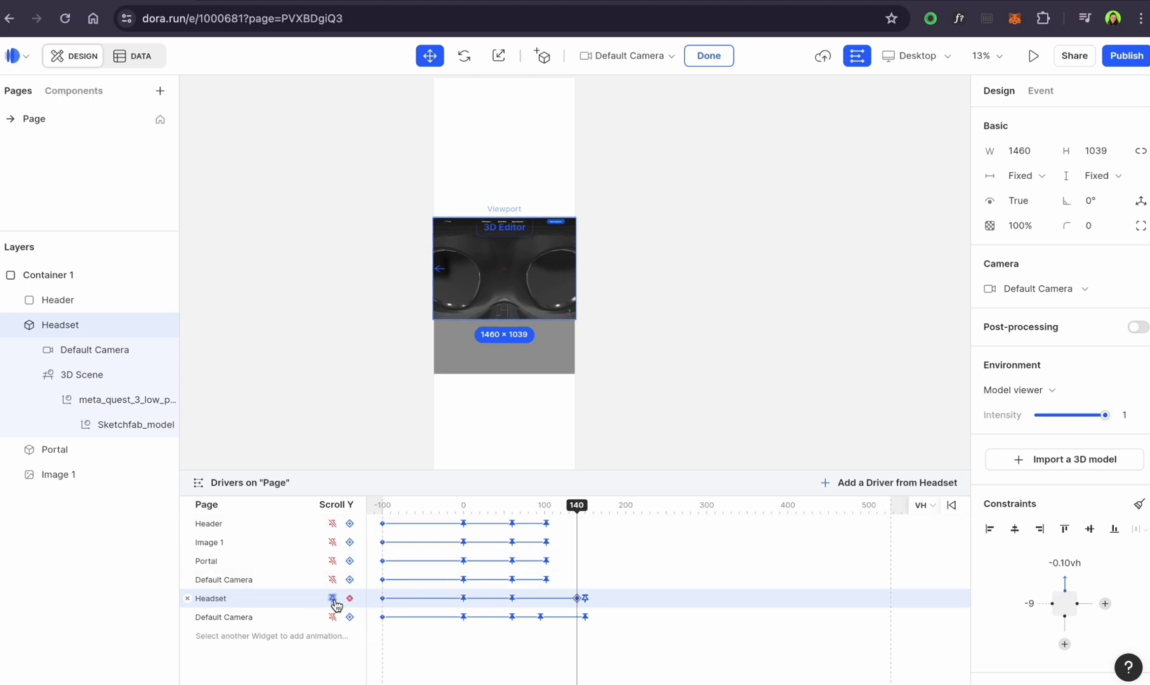
- Add a Layer blur effect of 25 to Headset at scroll position 150
scroll(1042, 559, down, 3)
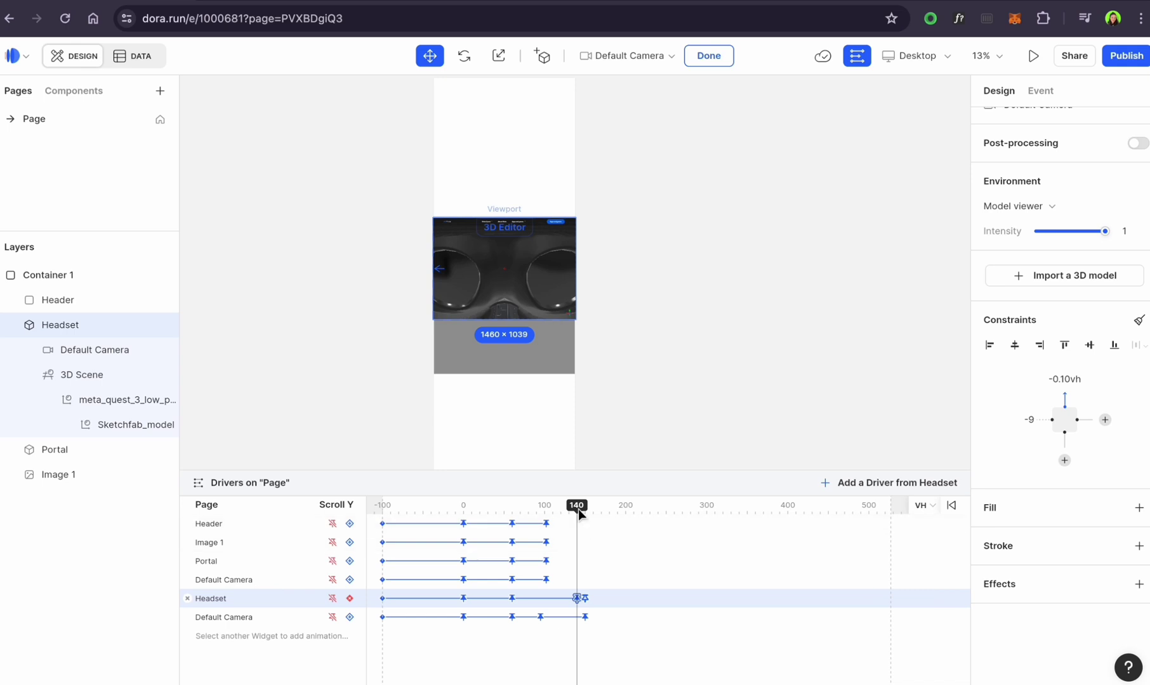
drag(579, 510, 584, 511)
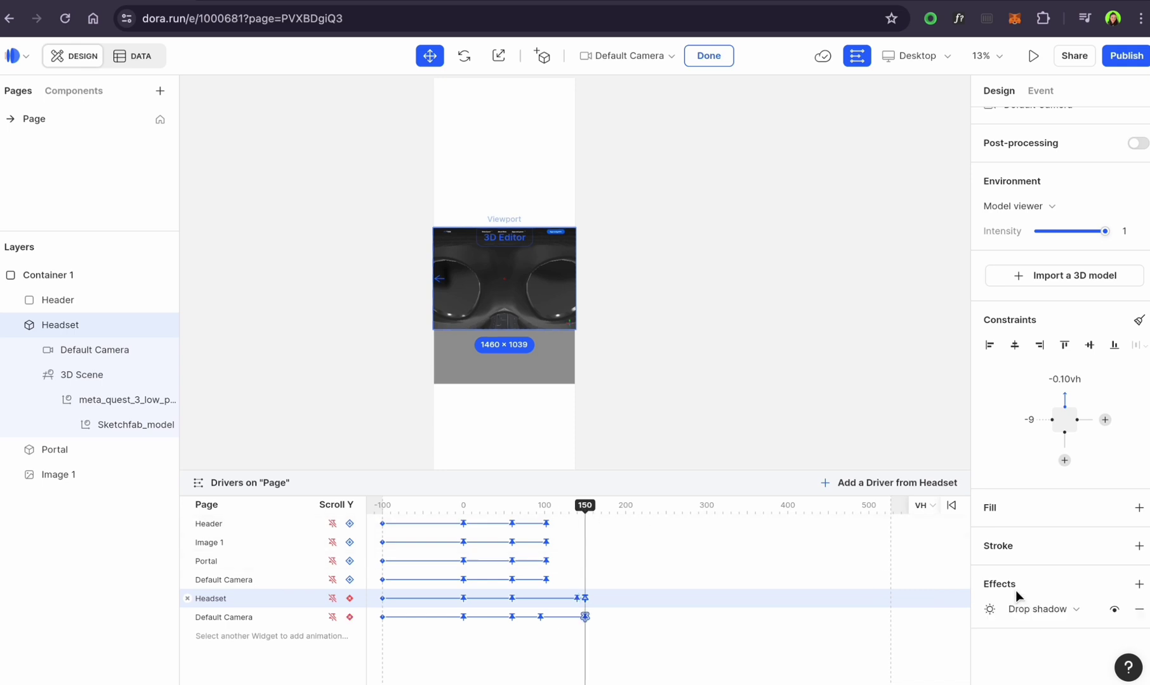
click(1027, 611)
click(1035, 652)
click(989, 609)
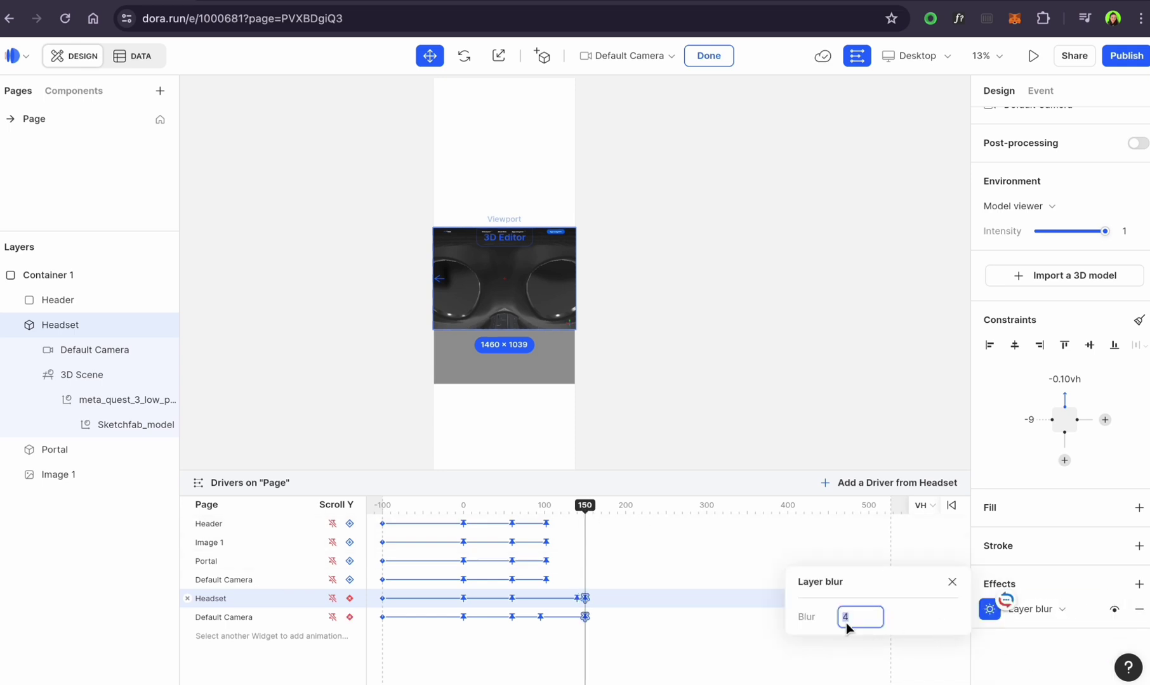
text(25)
click(951, 582)
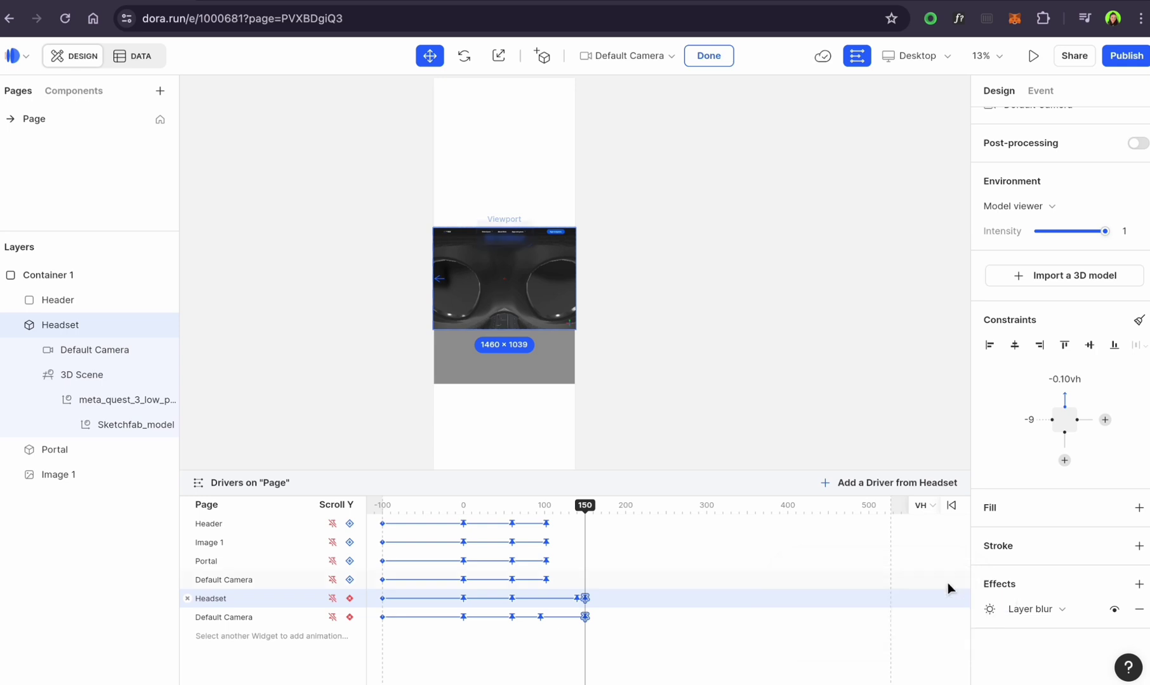
- Retime Headset's blur keyframes further along the scroll timeline and restart the page preview
click(594, 597)
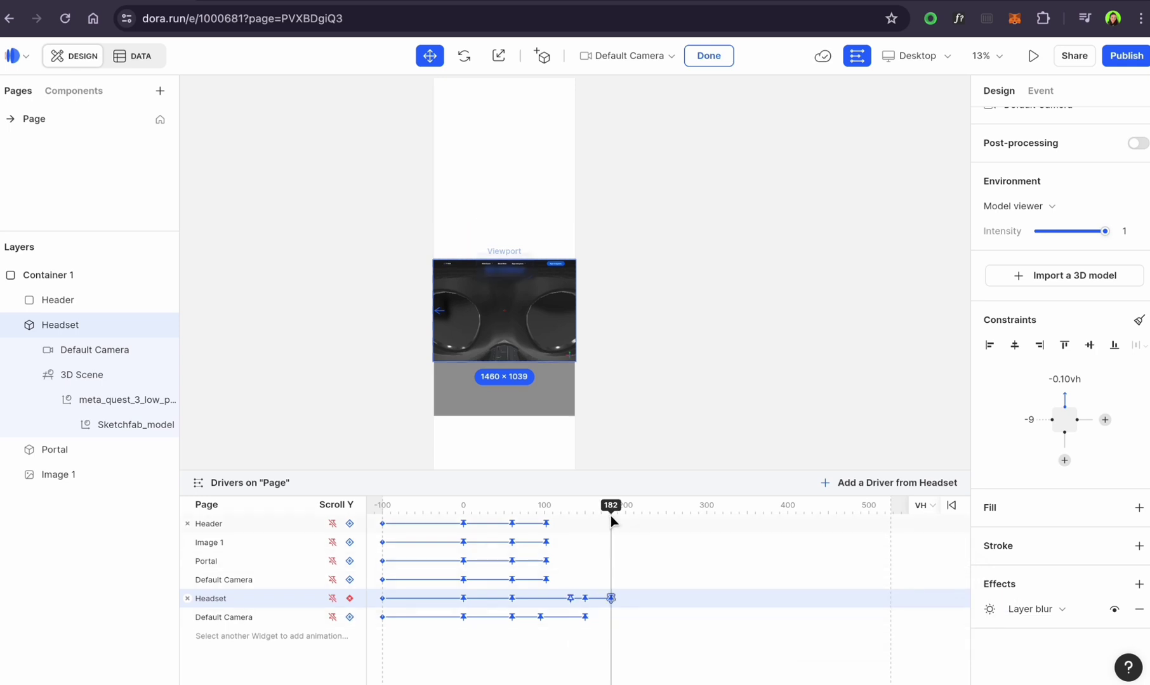
drag(633, 599, 634, 599)
mouse_move(585, 600)
mouse_down()
mouse_move(600, 601)
mouse_move(587, 602)
mouse_up()
drag(610, 505, 511, 508)
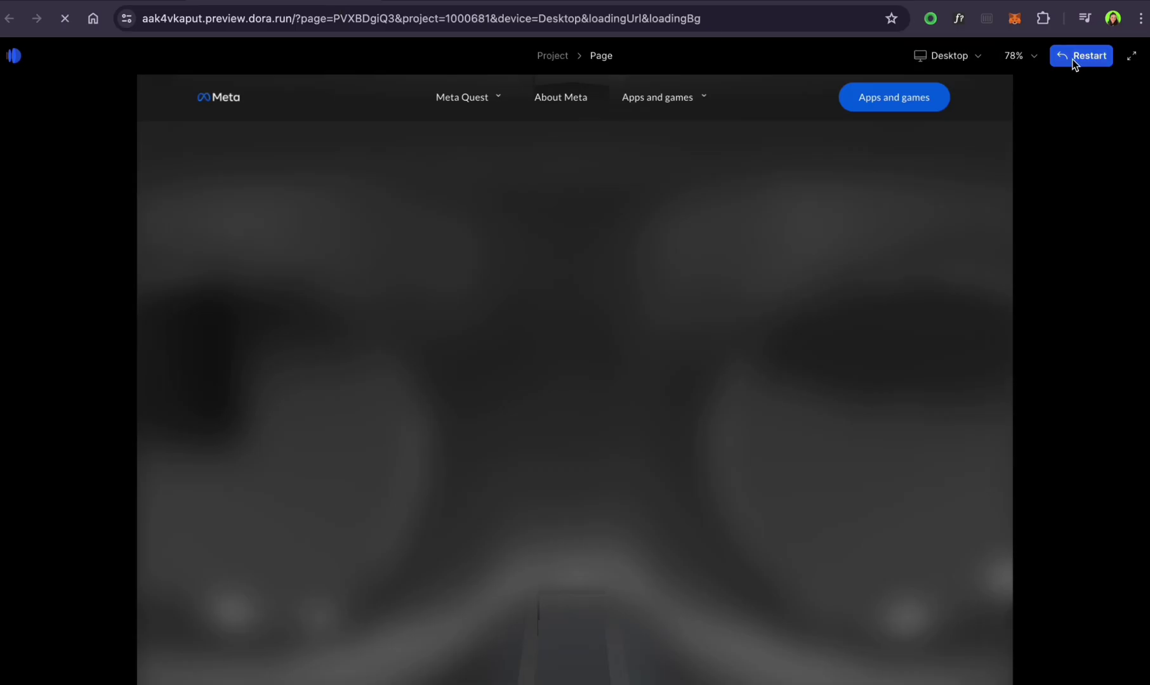
click(1072, 57)
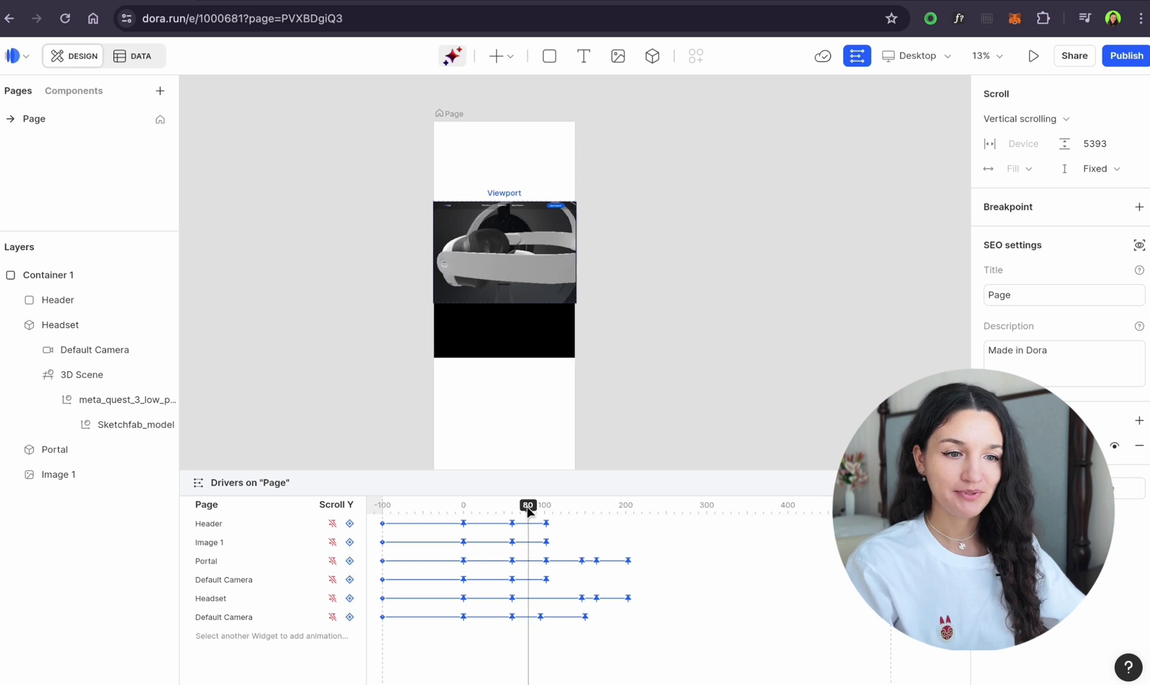
- At scroll position 102, draw a text box about 1120 × 300 across the headset lenses in Container 1
mouse_move(528, 511)
mouse_down()
mouse_move(540, 508)
mouse_move(506, 513)
mouse_move(546, 510)
mouse_up()
scroll(586, 91, up, 1)
click(583, 56)
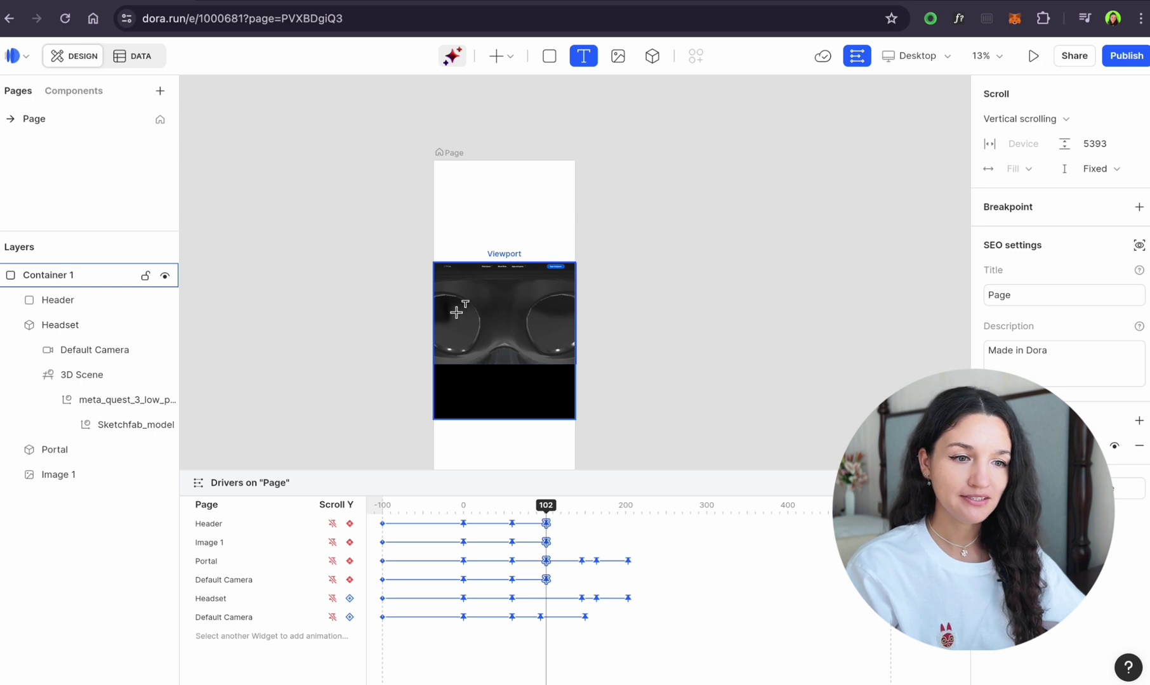
drag(449, 305, 560, 335)
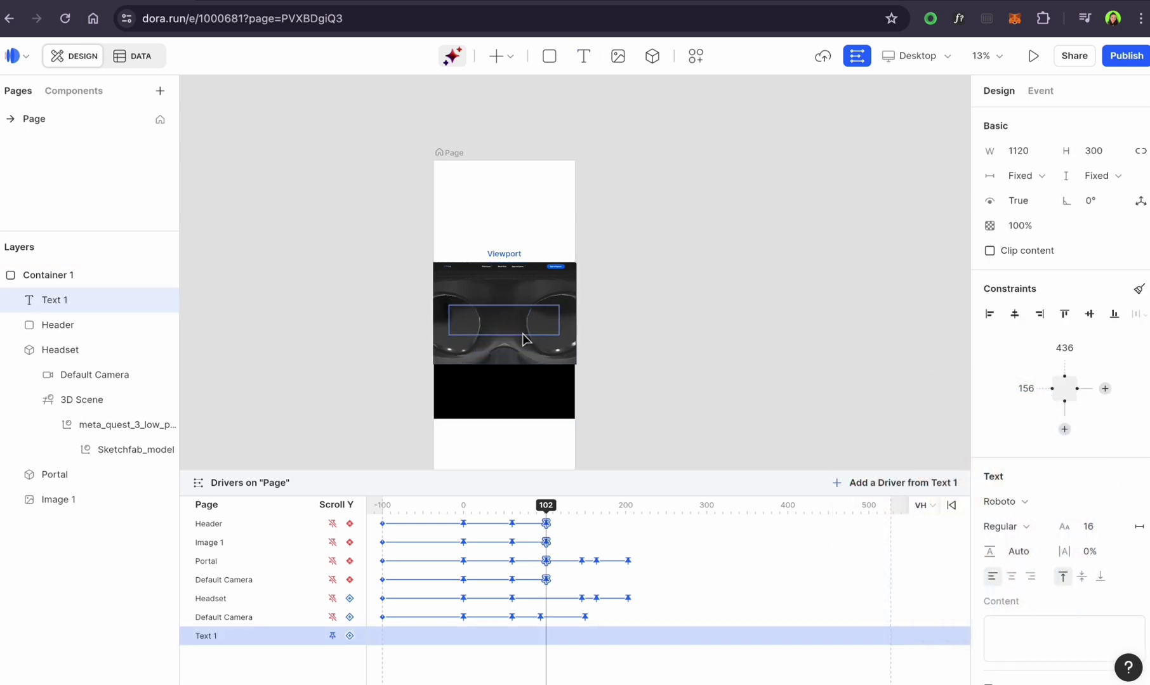
- Copy the headline "Experience the Future of Gaming with Meta Quest 3!" from the source document and paste it as Text 1's content
click(470, 666)
drag(381, 94, 45, 93)
key(super+c)
key(super+Tab)
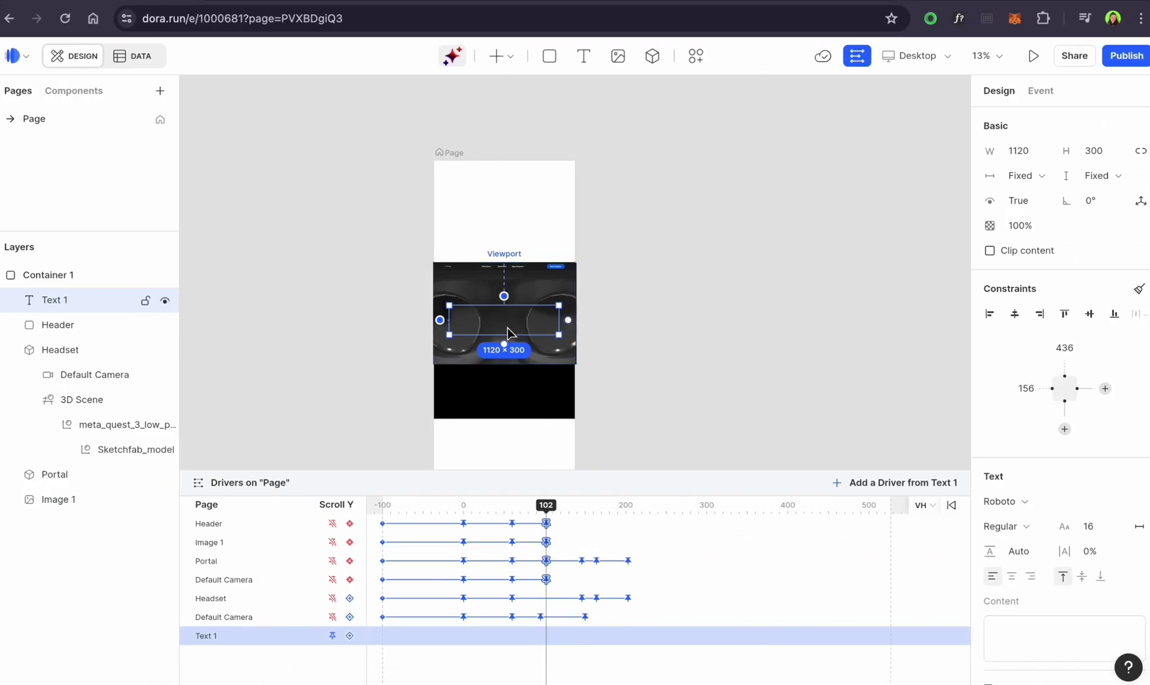
click(1023, 654)
key(super+v)
- Set Text 1's font size to 64 and its font family to Lato
click(1096, 530)
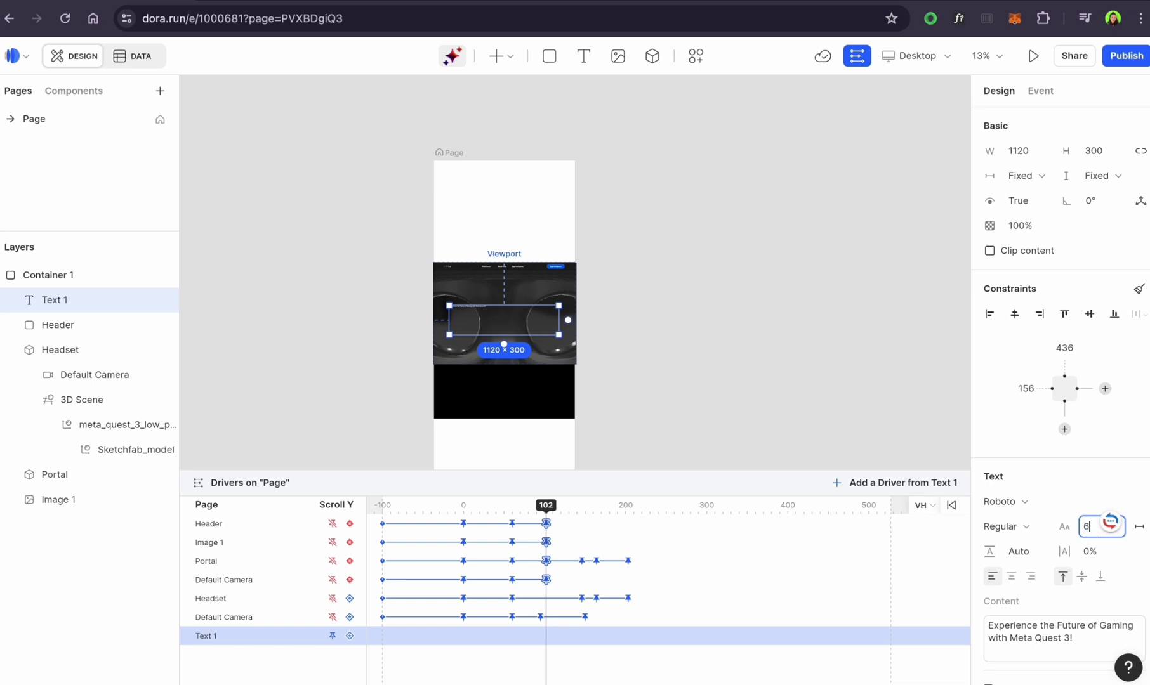
text(64)
key(Return)
click(1009, 502)
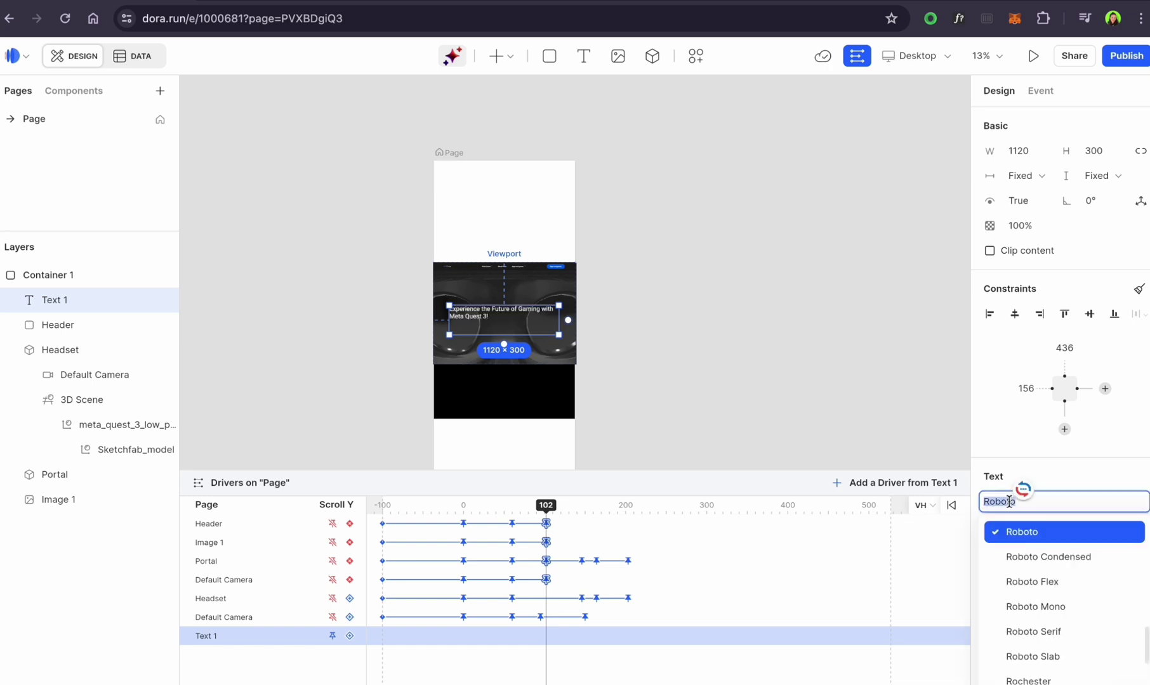
text(lato)
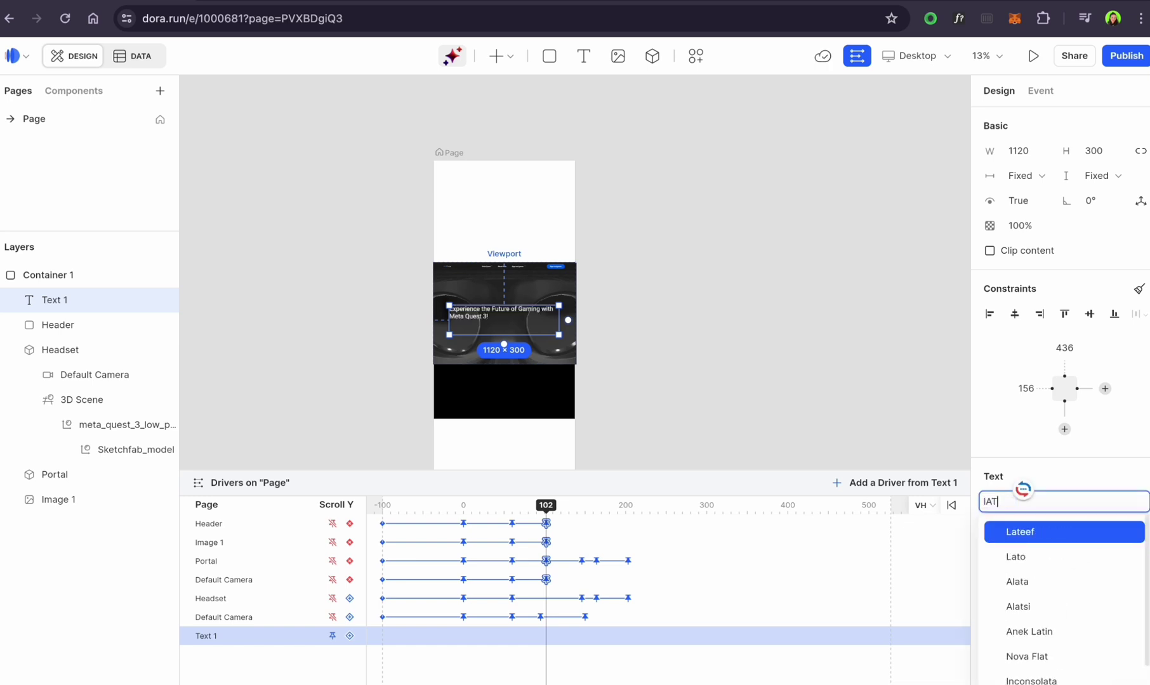
key(Return)
- Format Text 1 as Bold and centre-aligned with a 140% line height
click(1007, 527)
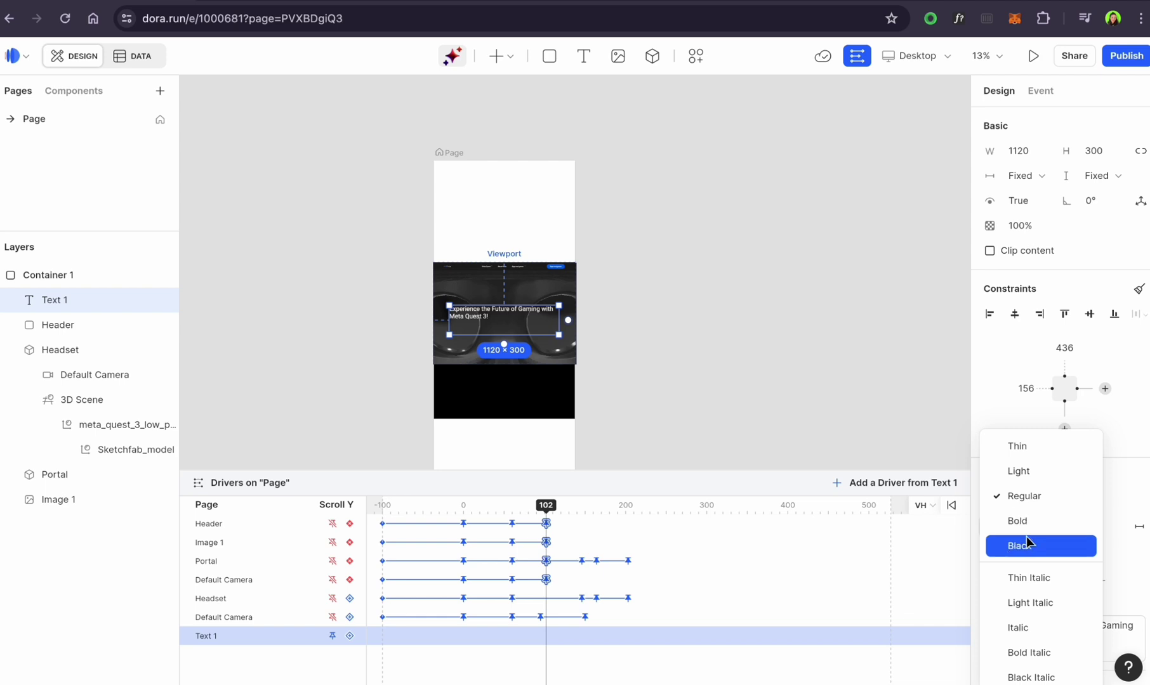
click(1027, 525)
click(1027, 527)
click(1006, 544)
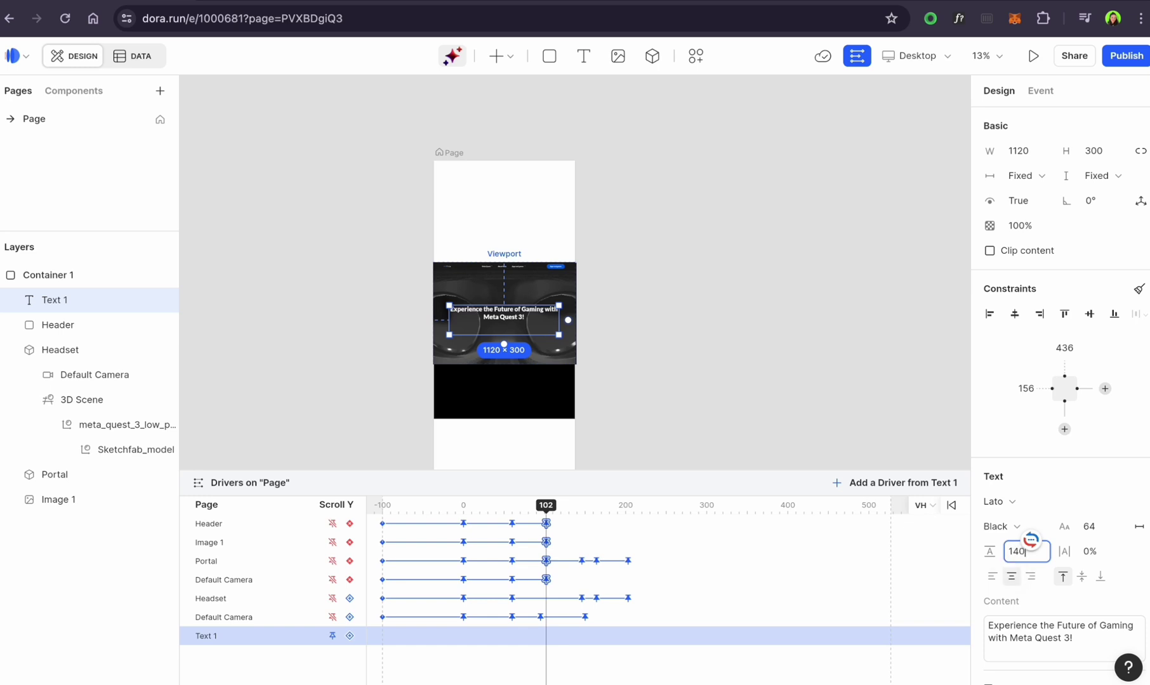
key(Return)
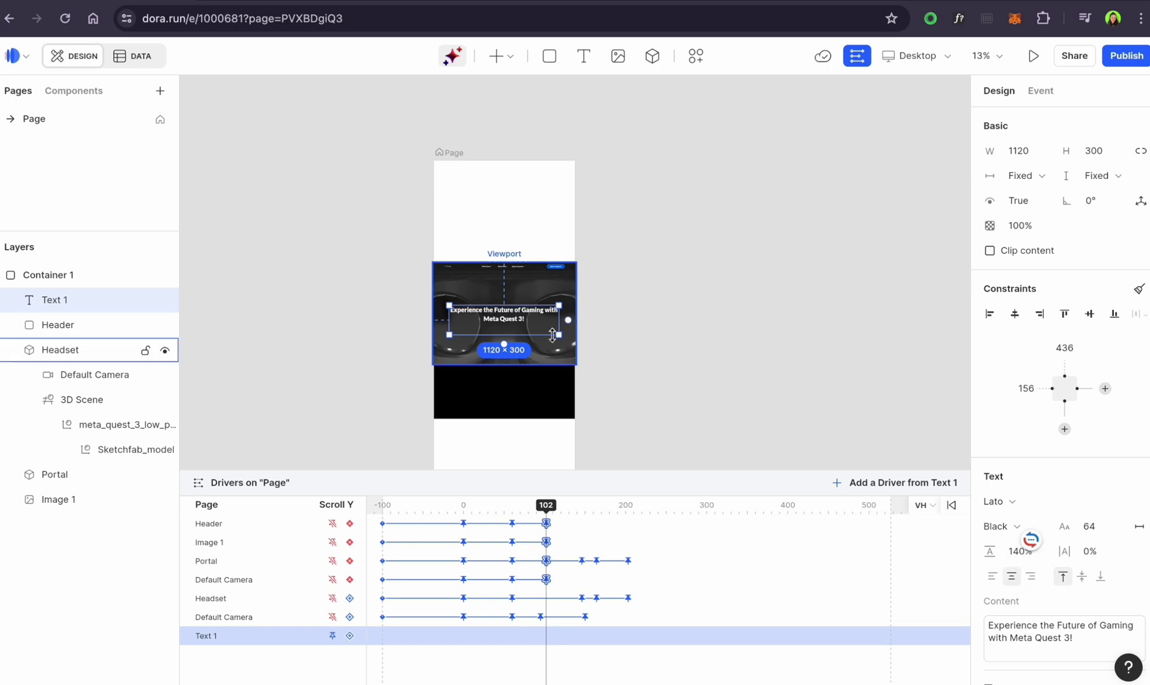
click(1018, 529)
click(1016, 521)
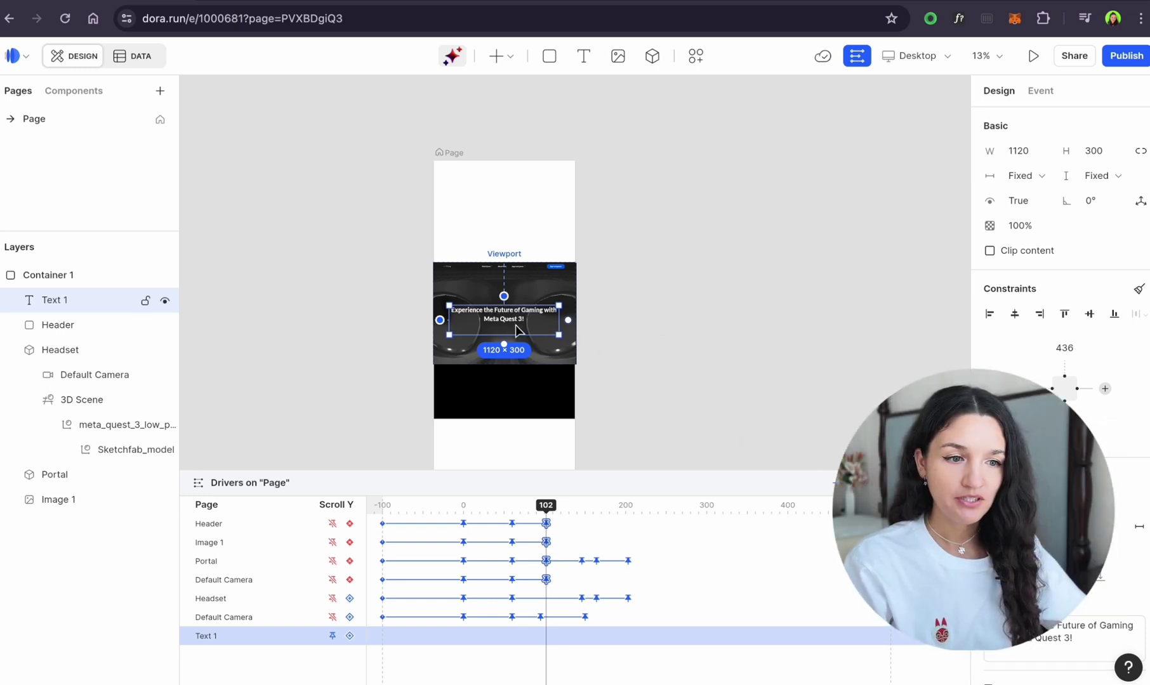
- Resize and reposition Text 1 to about 1120 × 193 between the lenses, and place its layer between Header and Headset
drag(515, 335, 510, 327)
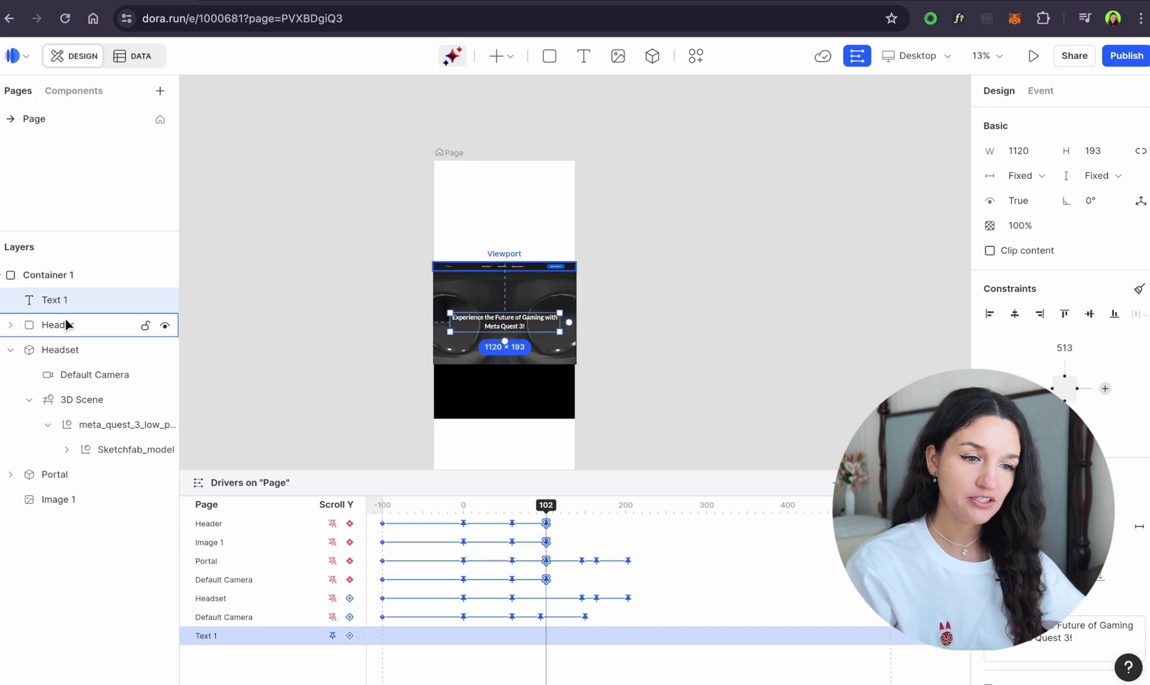
drag(74, 303, 25, 343)
click(13, 353)
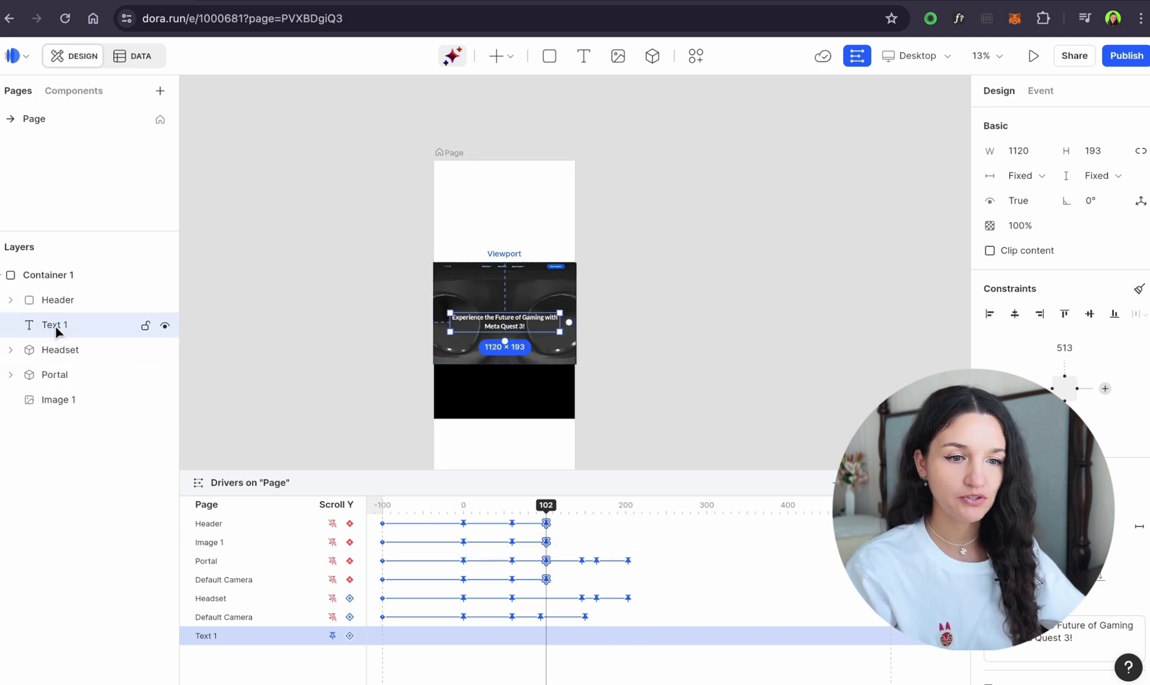
- Pin Text 1 at scroll positions 102 and 121, and set its opacity to 0% at 102
click(348, 637)
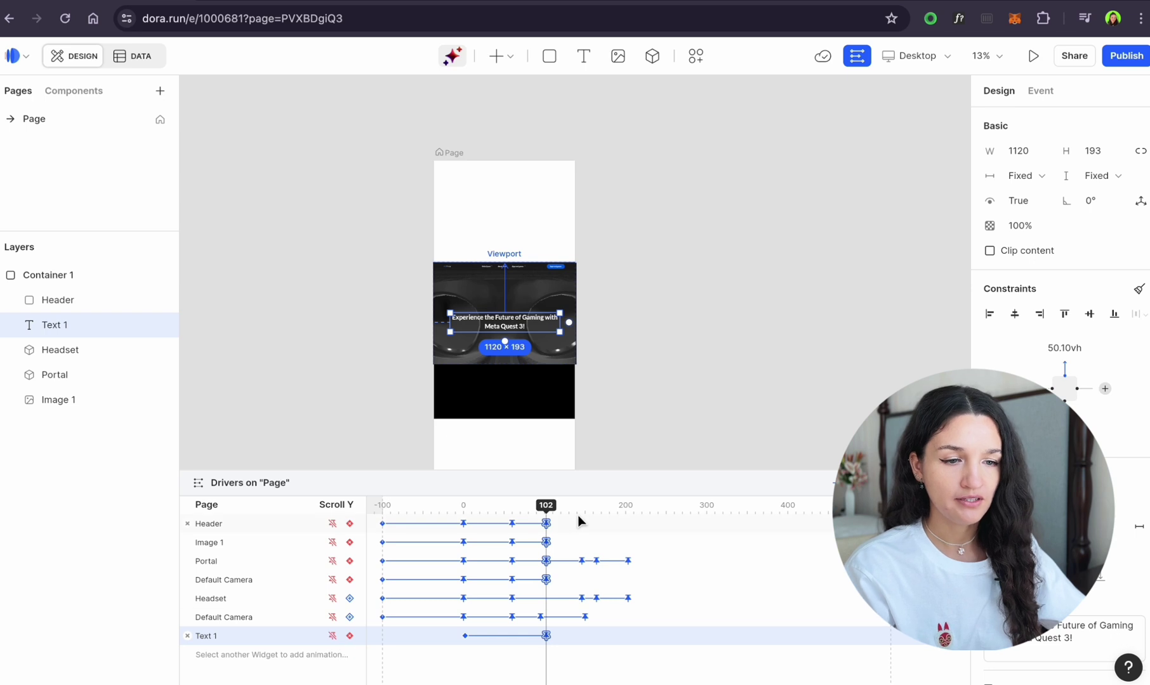
drag(547, 507, 560, 551)
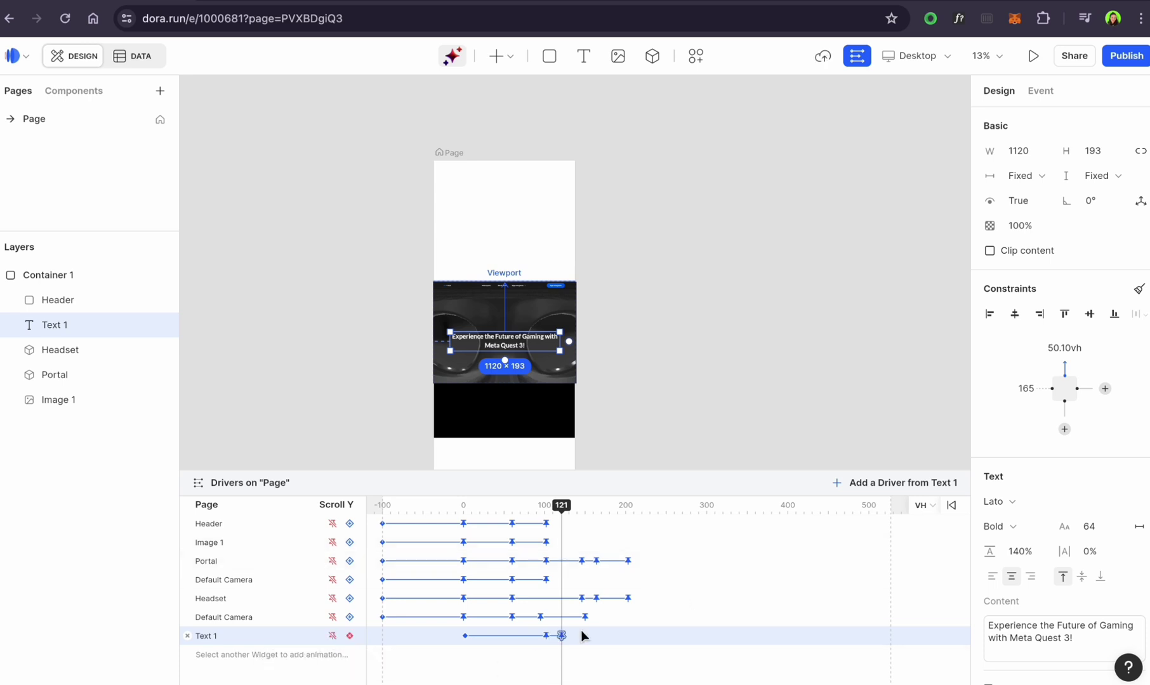
click(546, 636)
text(0)
key(Return)
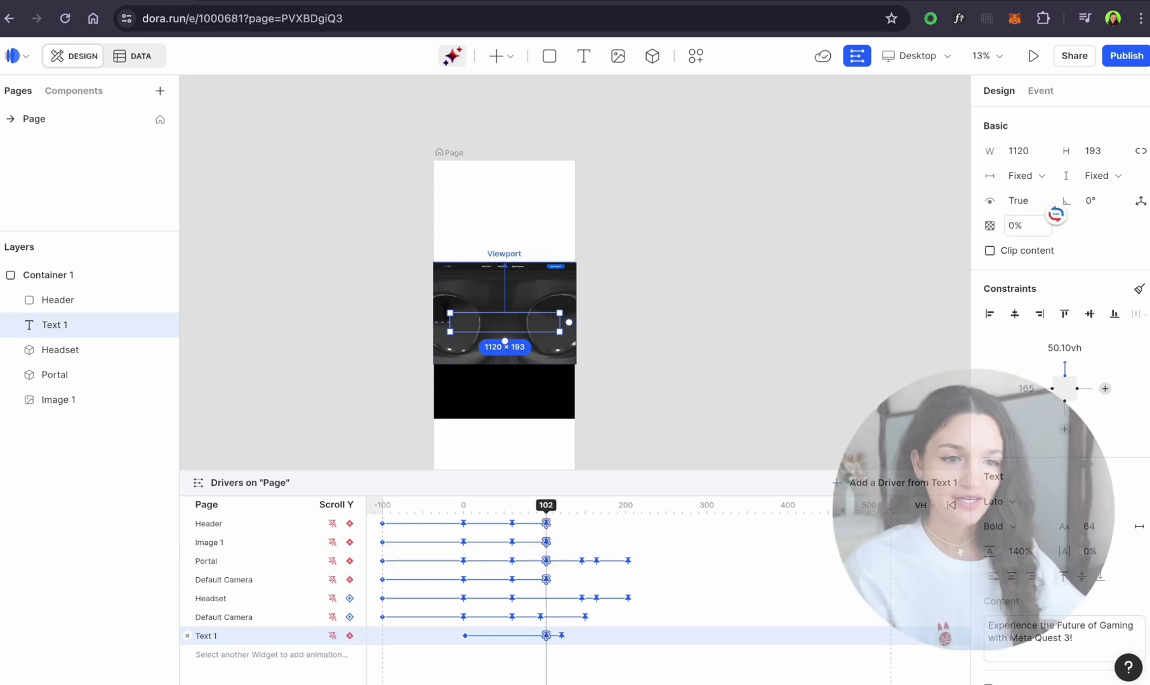
- Apply Ease out easing to Text 1's transition between scroll positions 102 and 121
scroll(556, 647, up, 3)
click(555, 641)
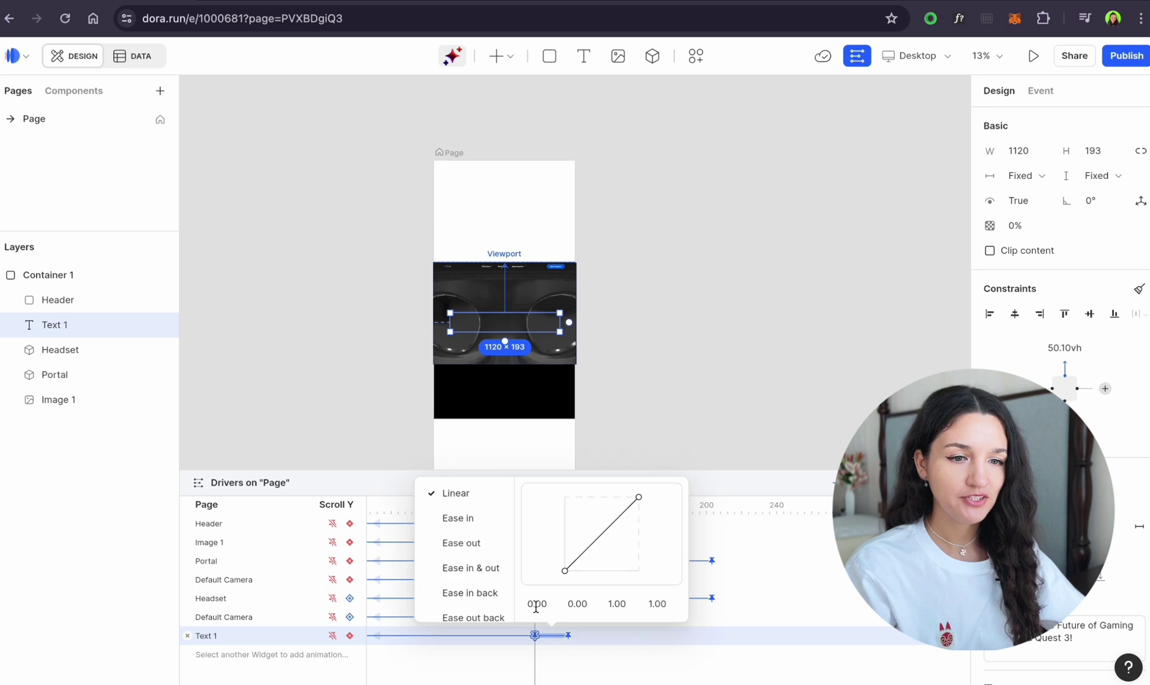
click(477, 547)
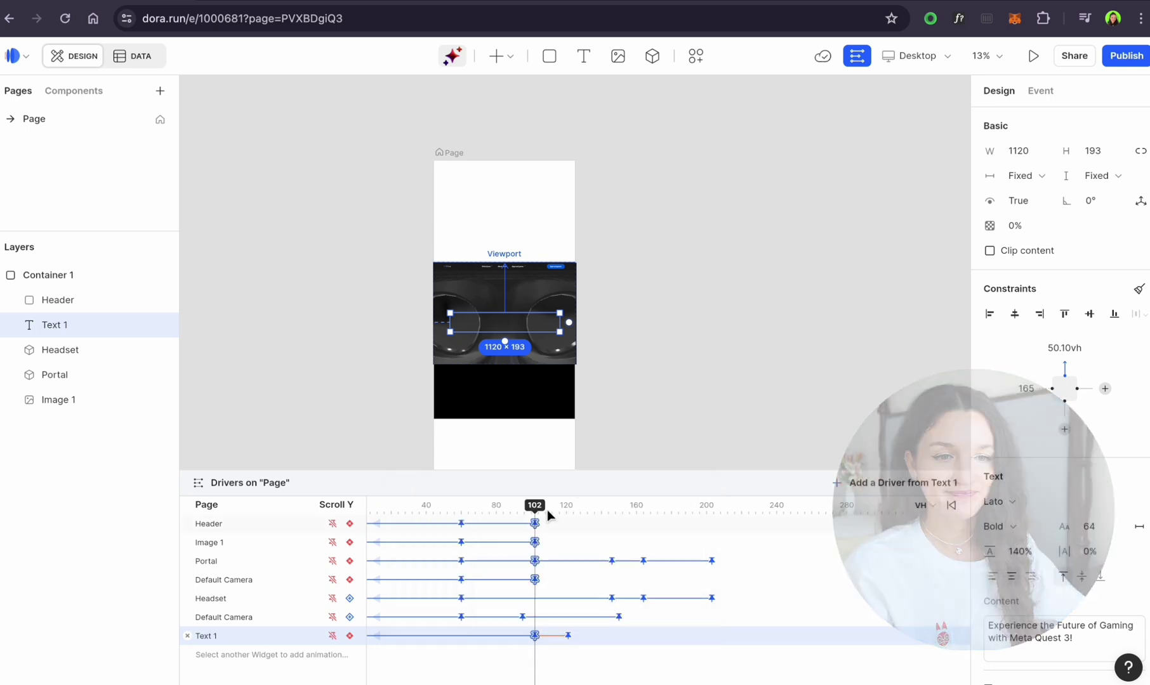
- Set Text 1's opacity to 0% at scroll position 2 and delete the extra keyframe at the start of its track
drag(536, 506, 462, 508)
scroll(461, 641, left, 3)
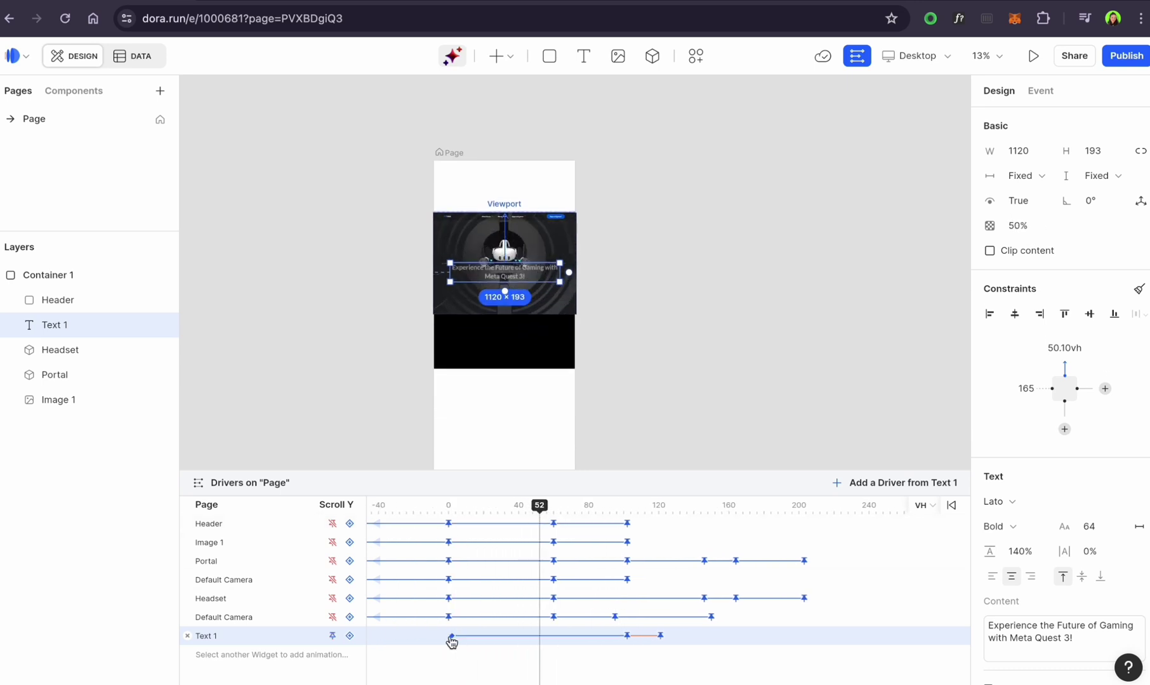
click(453, 637)
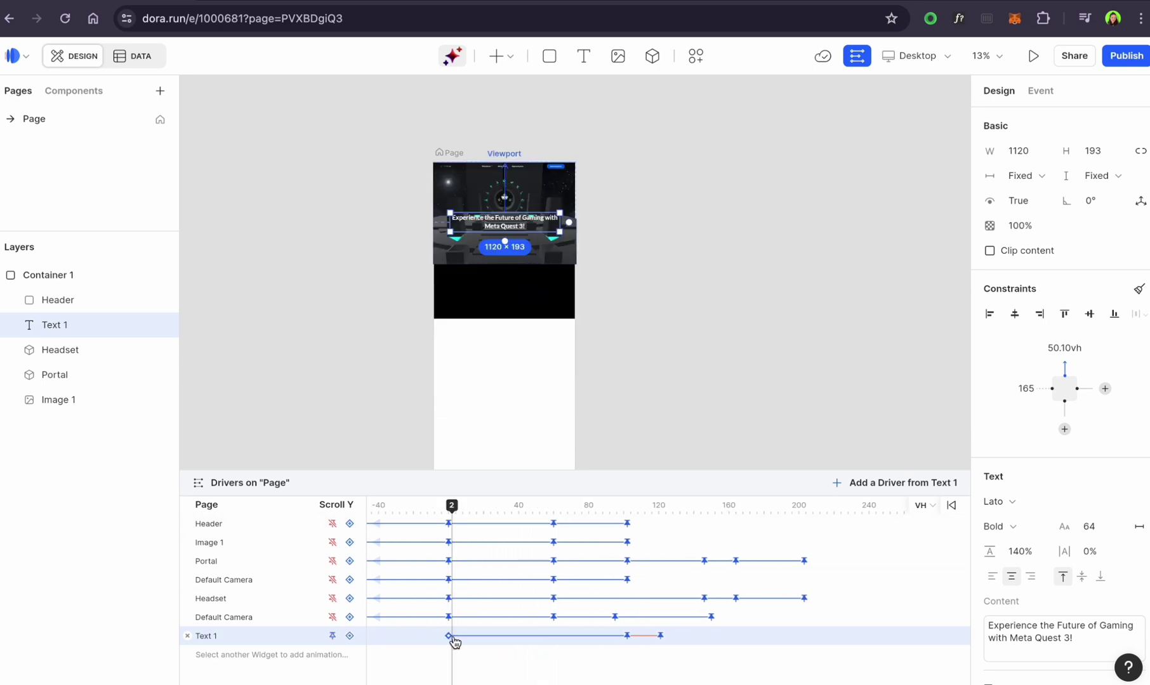
click(1029, 225)
text(0)
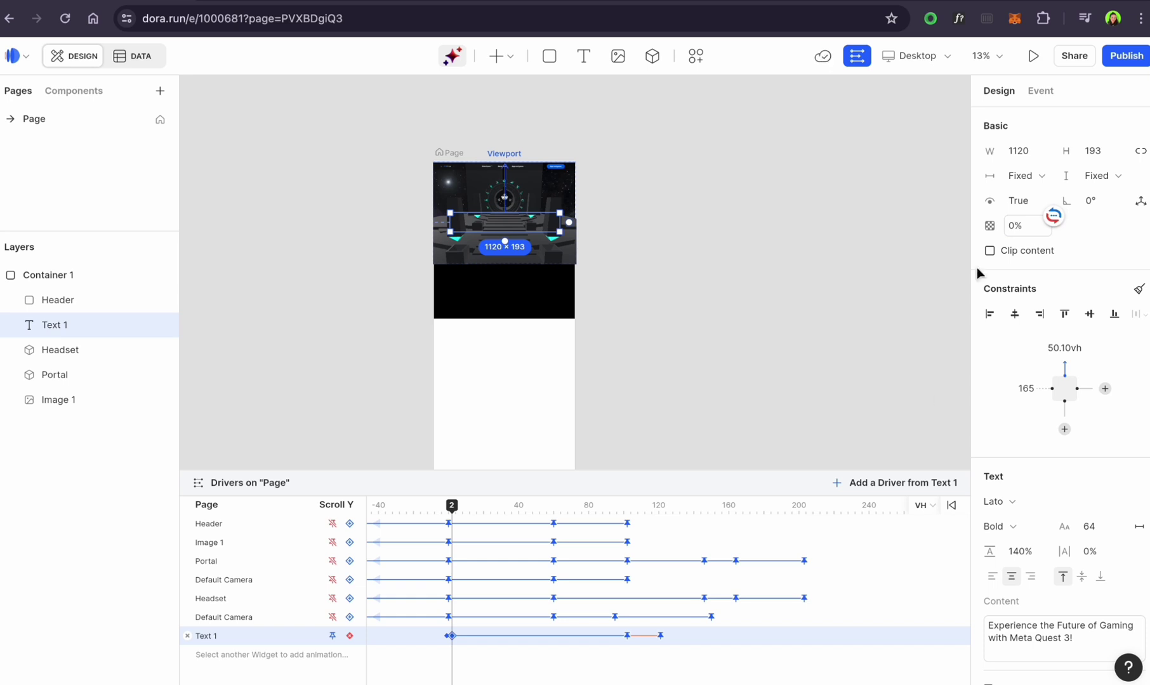
scroll(534, 633, up, 5)
scroll(521, 607, left, 1)
drag(446, 509, 862, 519)
click(432, 637)
key(Delete)
- Move Text 1's two fade-in keyframes earlier, to about scroll positions 99 and 108
scroll(847, 537, right, 3)
scroll(745, 644, right, 1)
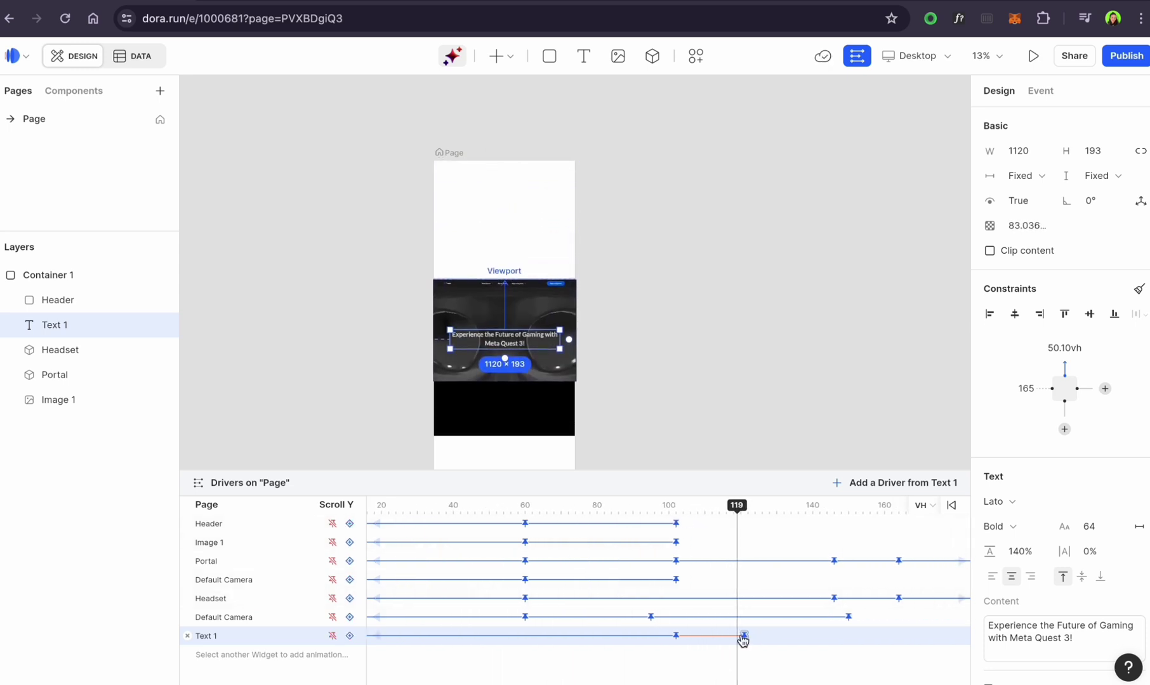
mouse_move(709, 641)
mouse_down()
mouse_move(665, 639)
mouse_move(703, 636)
mouse_move(689, 641)
mouse_up()
- Move Portal's keyframes at 146 and 164 earlier, to about scroll positions 112 and 124
drag(737, 509, 804, 529)
scroll(754, 609, right, 10)
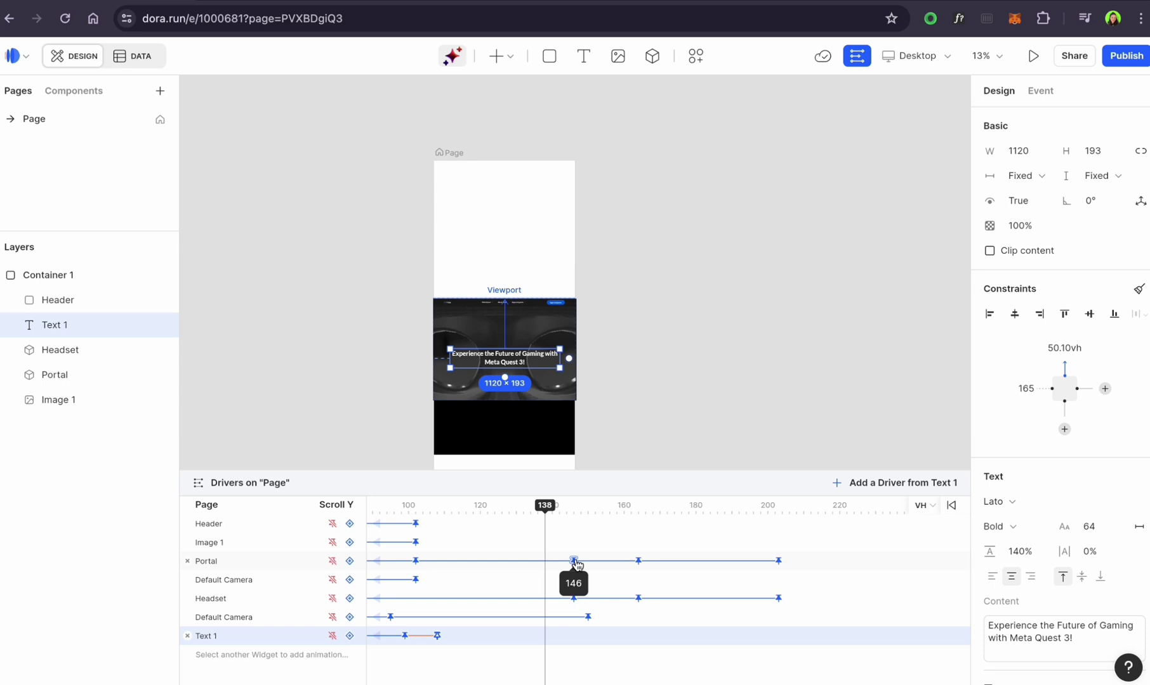
drag(577, 505, 462, 520)
drag(574, 561, 453, 565)
drag(640, 562, 501, 567)
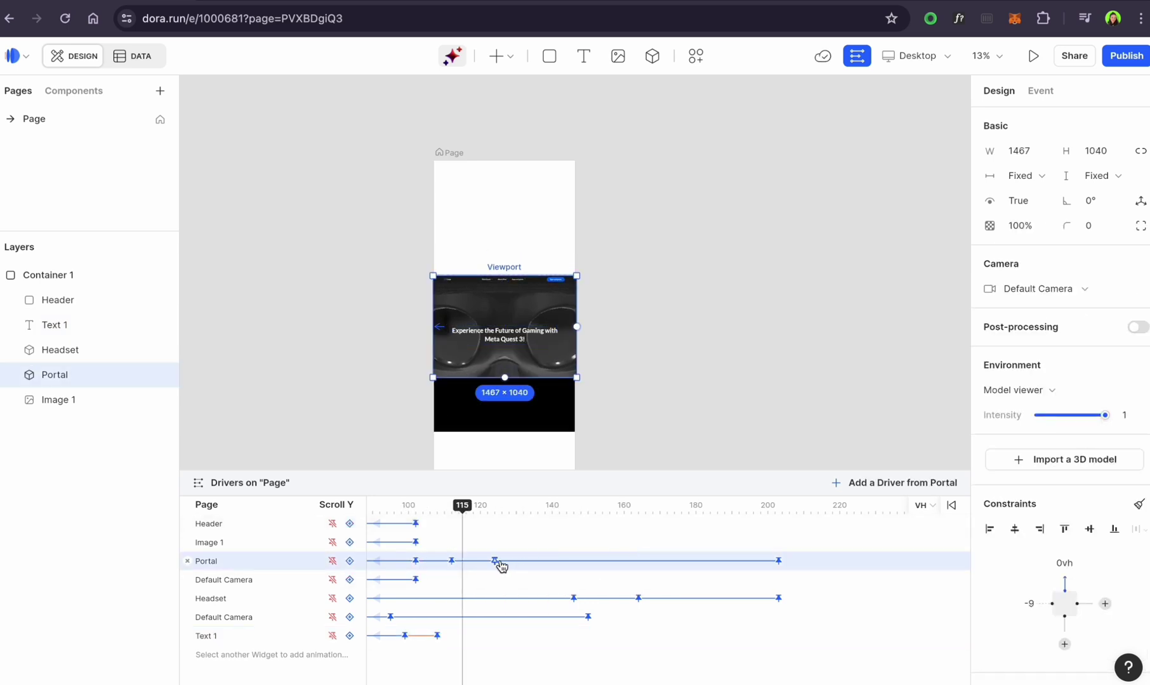
- Move the remaining Portal, Headset and headset camera keyframes earlier, with stops at about scroll positions 112, 122 and 132
drag(779, 563, 447, 602)
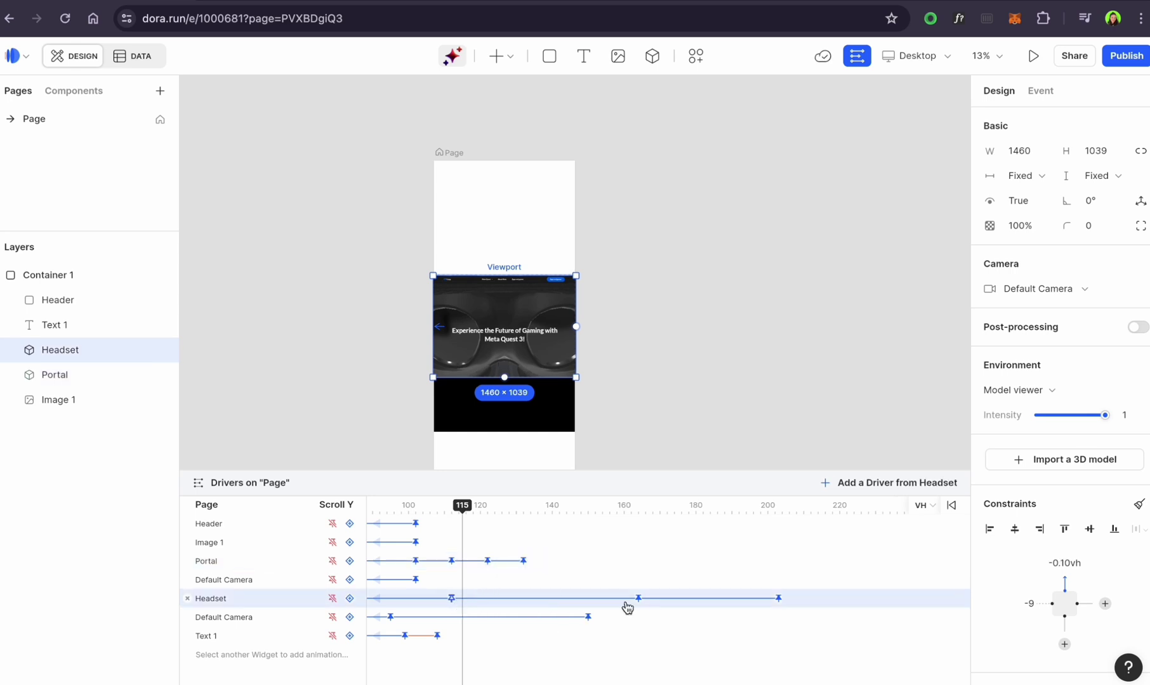
drag(638, 600, 486, 600)
drag(588, 617, 537, 621)
- Shift Text 1's two fade-in keyframes to about scroll positions 105 and 111, and preview the page
drag(433, 635, 432, 634)
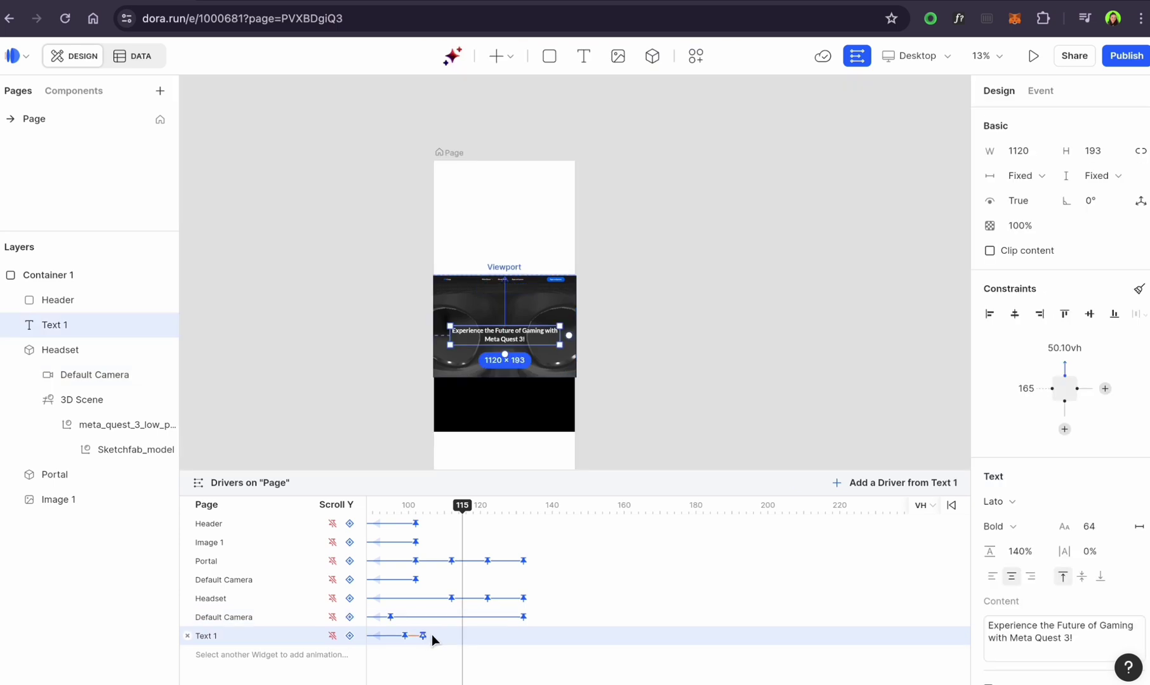
drag(402, 507, 450, 639)
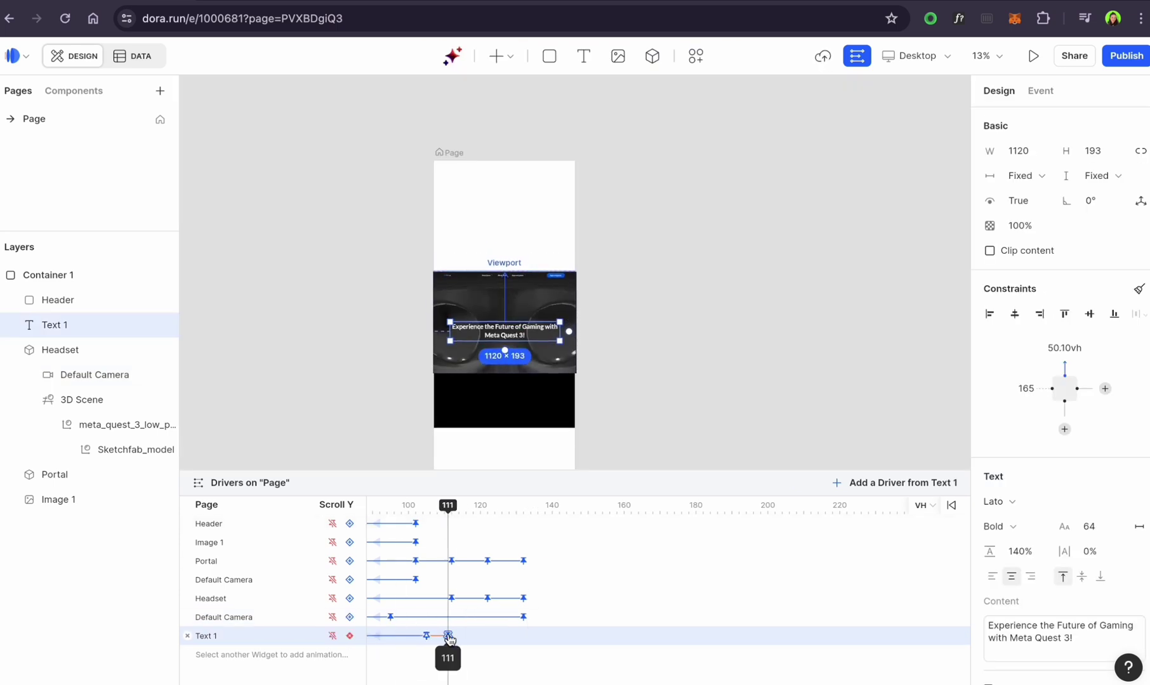
click(750, 359)
click(1034, 56)
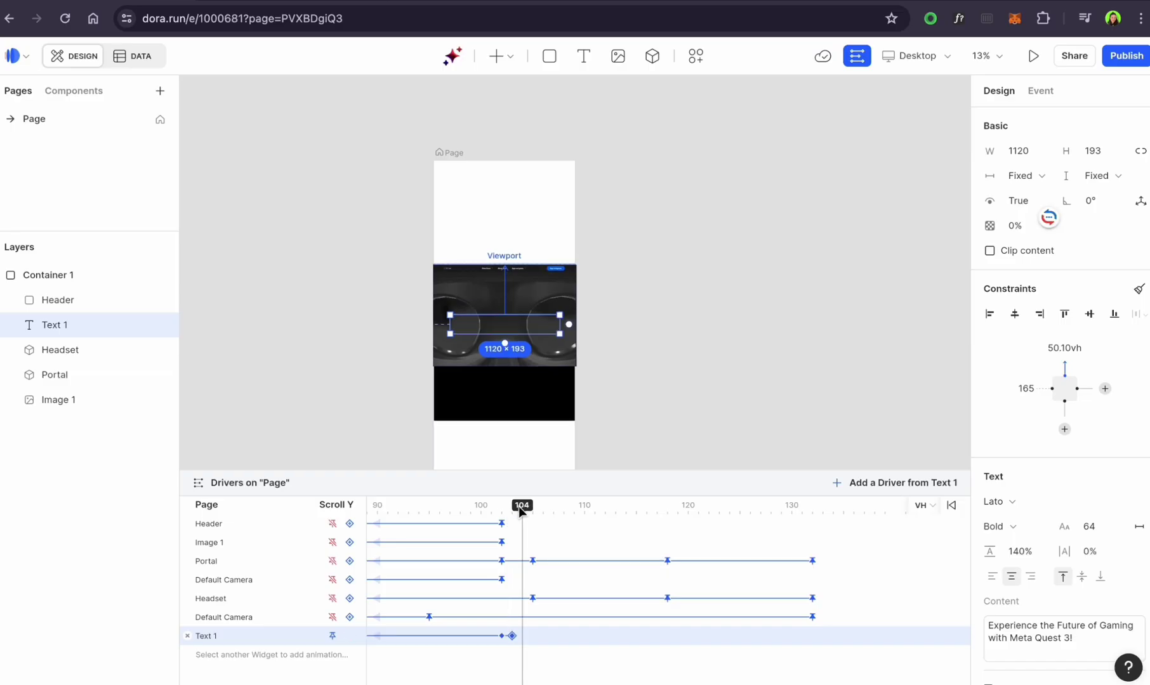
- At scroll position 105, add a text box reading "Unleash Your Imagination", copied from the Notes document, over the headset scene
drag(518, 507, 532, 506)
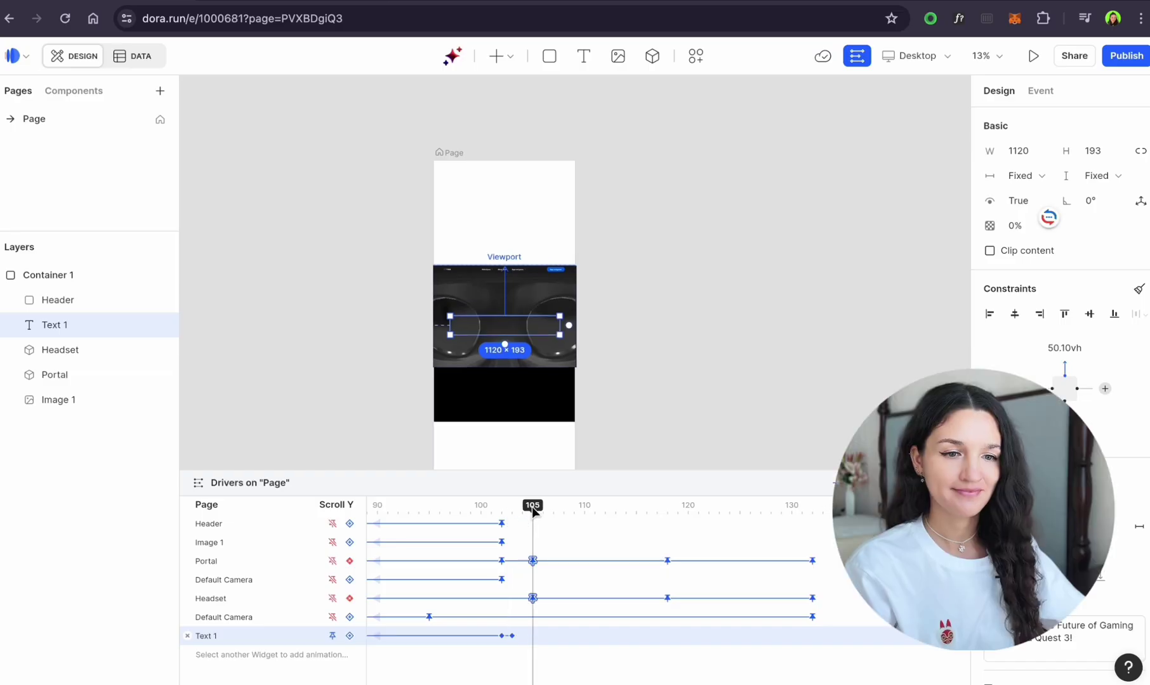
click(624, 172)
key(t)
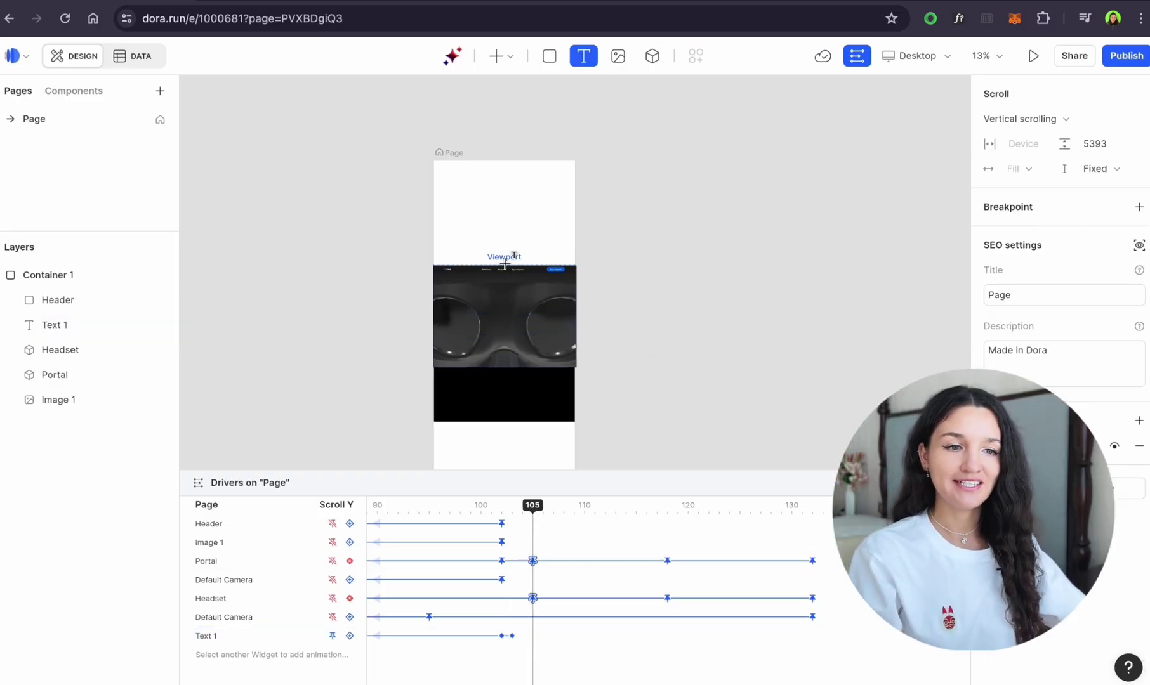
click(448, 290)
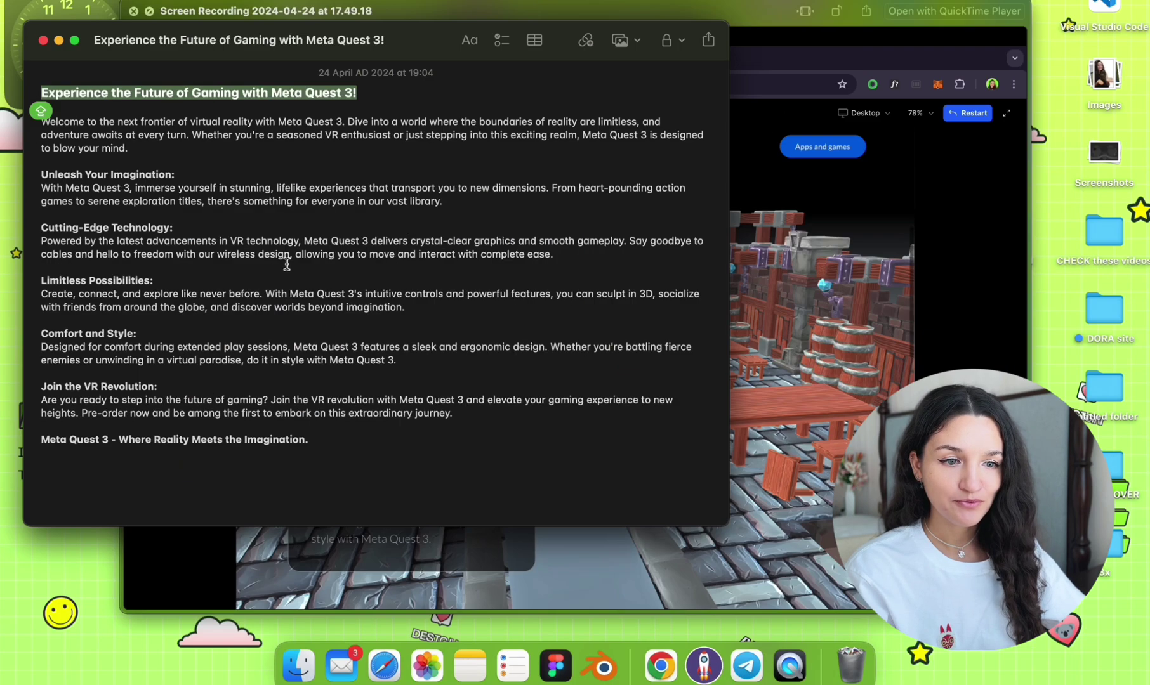
drag(172, 175, 45, 170)
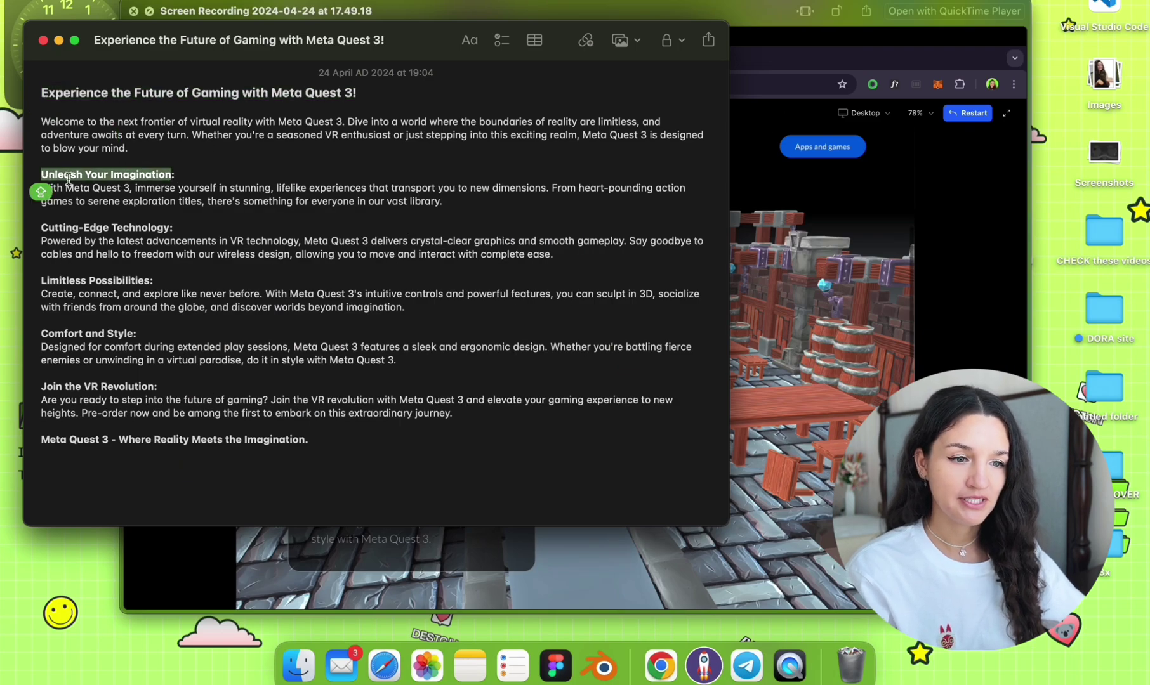
key(ctrl+Right)
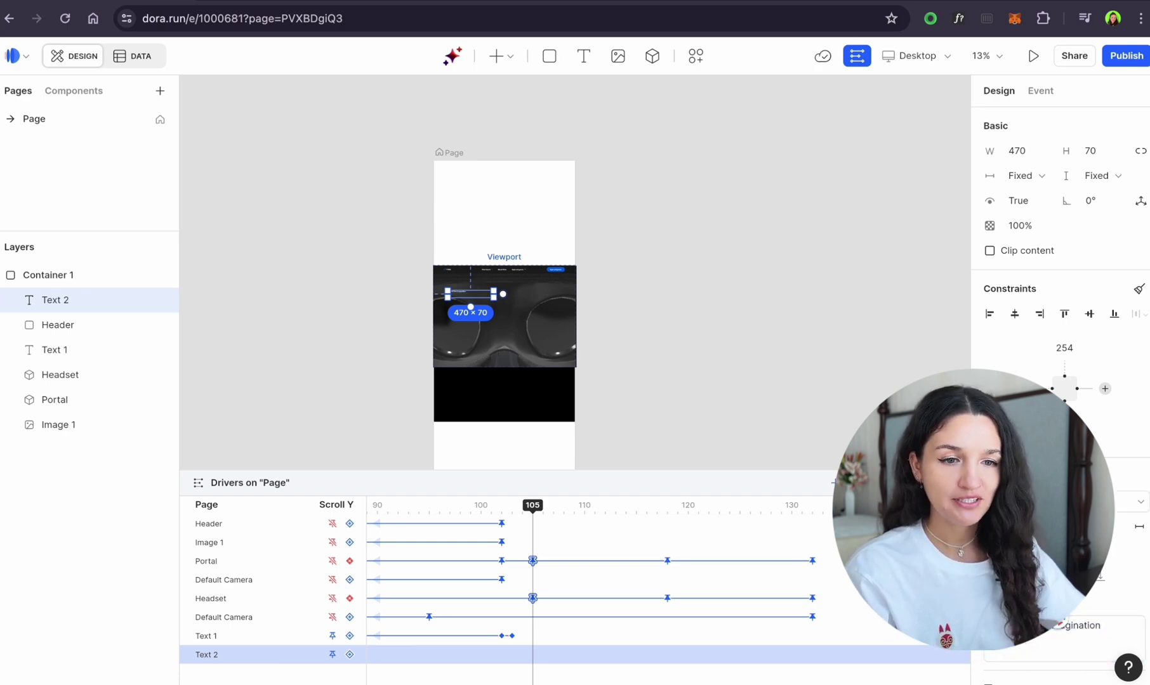
- Change the "Unleash Your Imagination" heading's font to Lato and reselect the heading
click(1067, 502)
text(o)
key(Return)
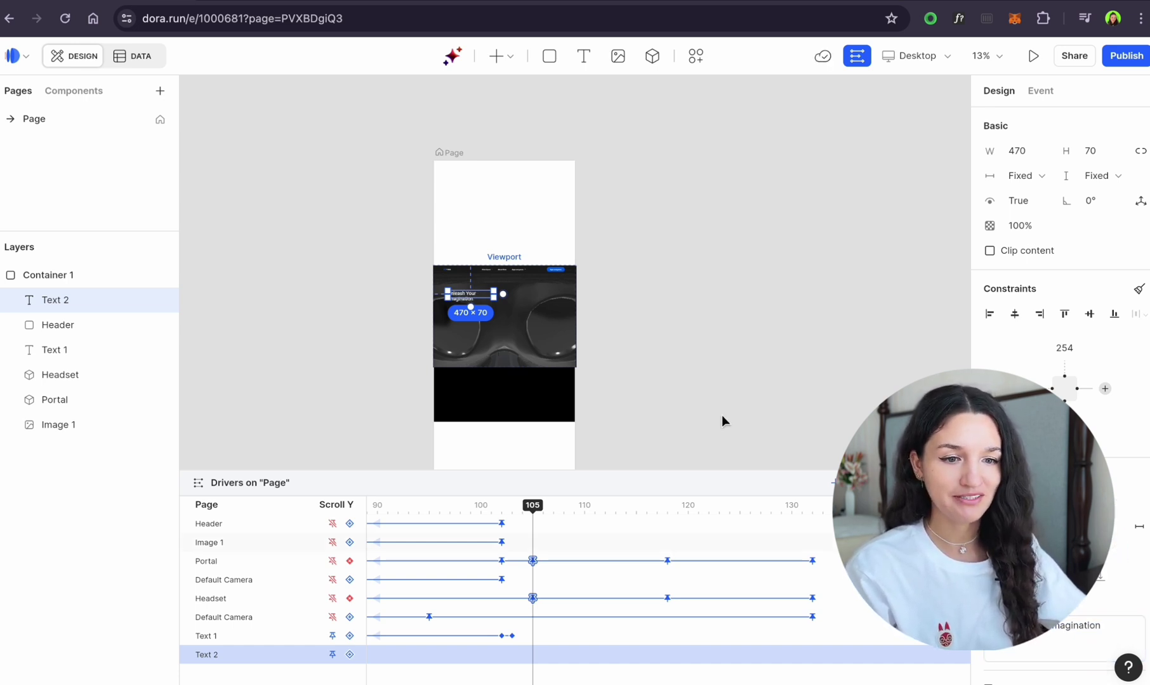
key(Escape)
scroll(496, 297, up, 8)
scroll(423, 306, down, 5)
click(411, 310)
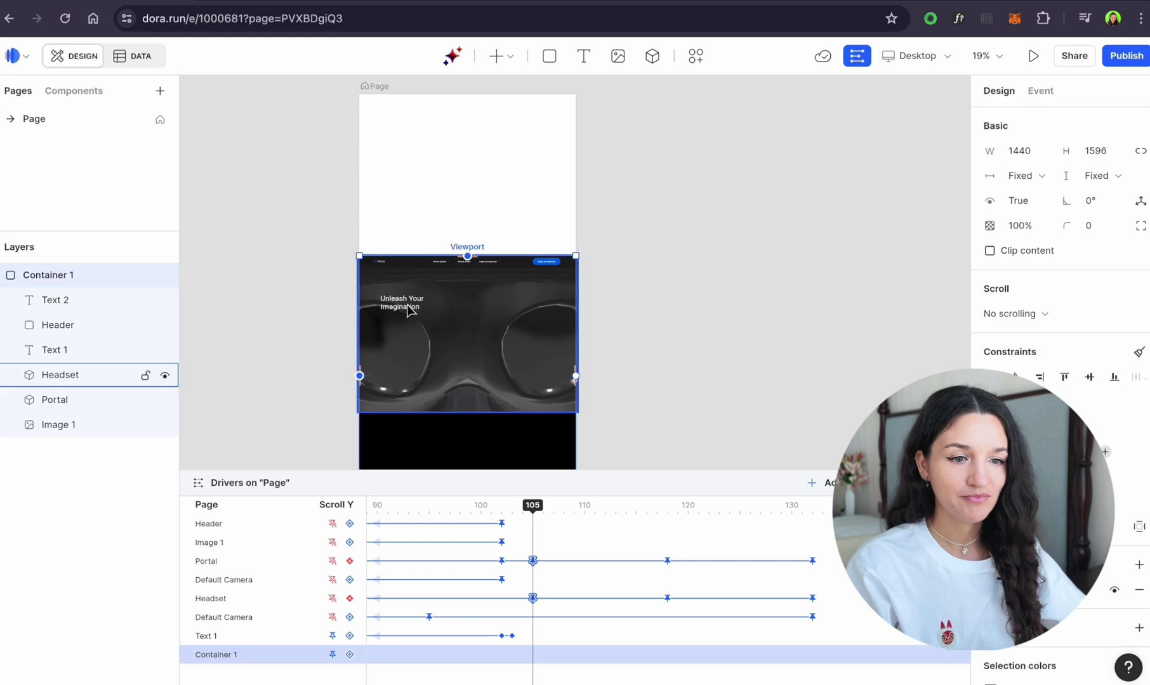
click(409, 309)
click(102, 300)
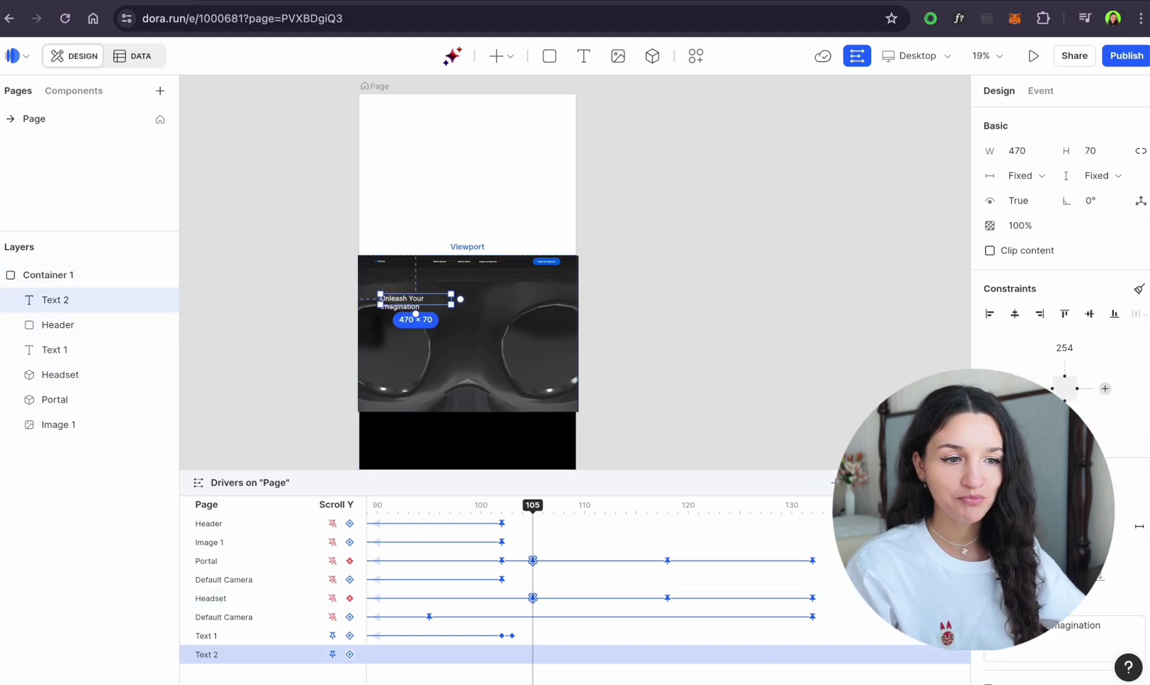
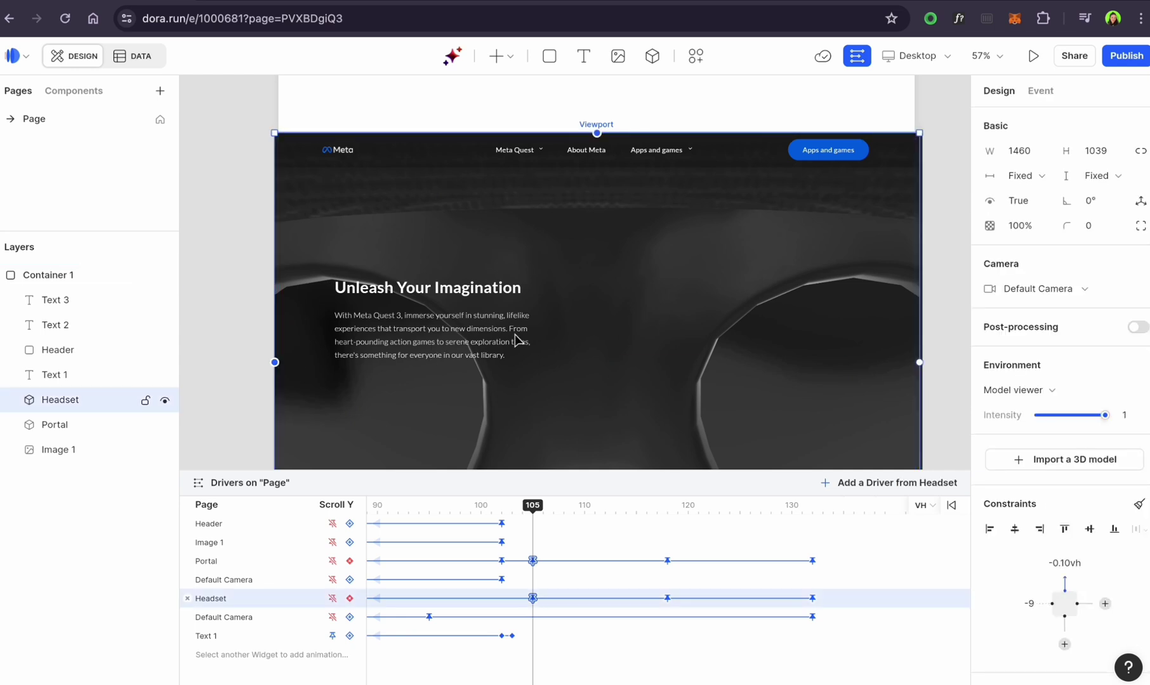
- Set the line height of the paragraph under "Unleash Your Imagination" to 160% and its letter spacing to 2%
click(515, 336)
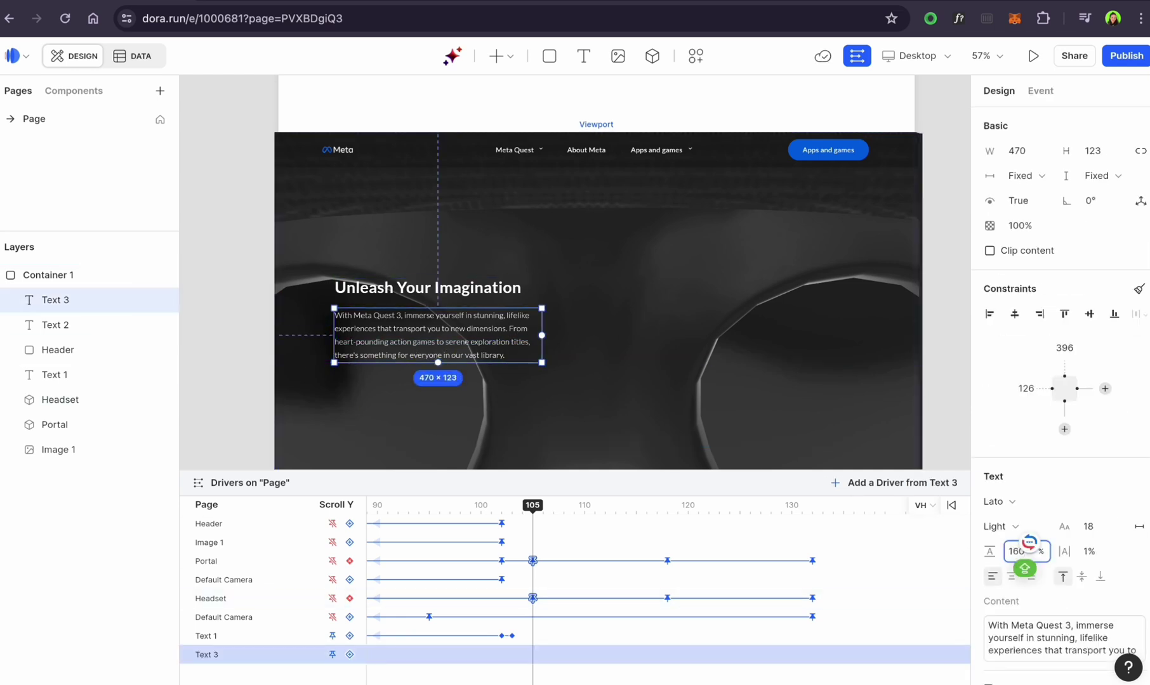
click(244, 398)
click(372, 343)
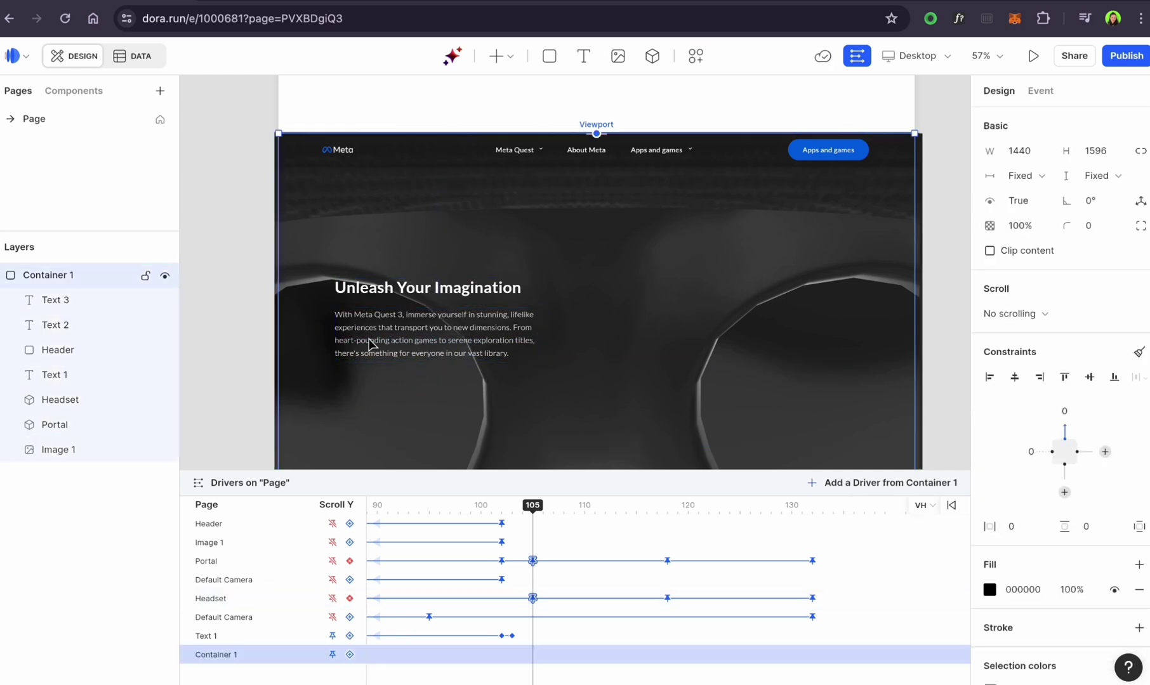
- Set the "Unleash Your Imagination" paragraph's font size to 20 and extend its text box to 161 high
scroll(372, 345, down, 5)
click(420, 285)
click(1095, 528)
text(20)
key(Return)
drag(436, 289, 436, 299)
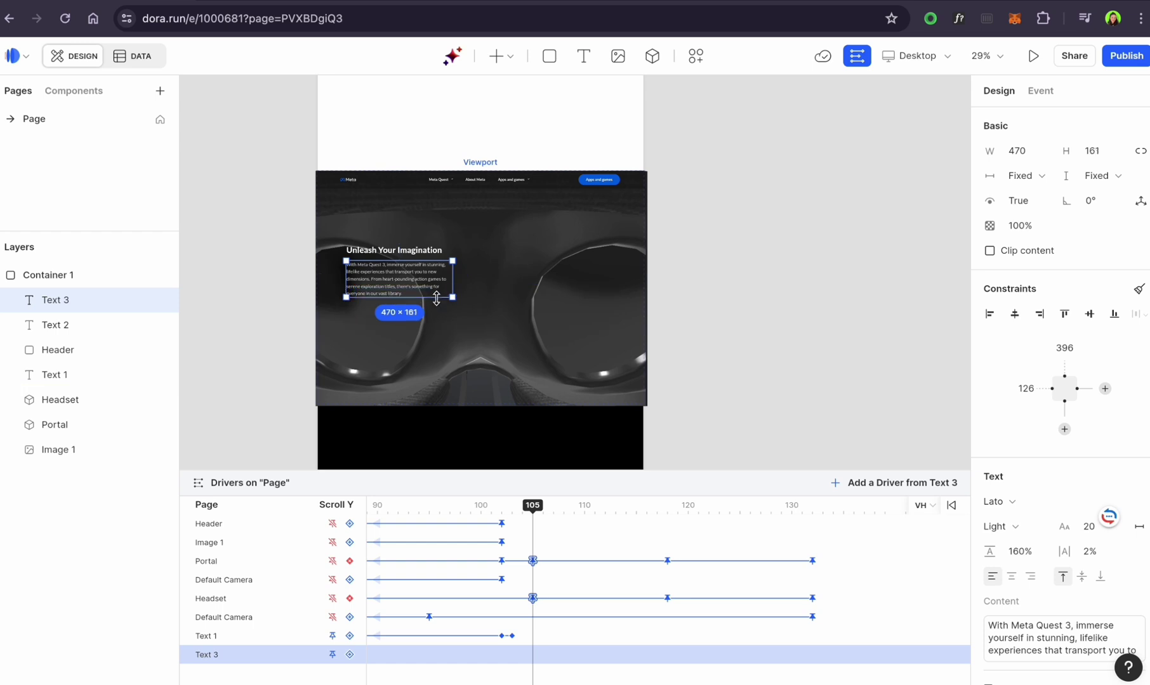
click(273, 286)
scroll(388, 261, up, 5)
scroll(592, 406, down, 6)
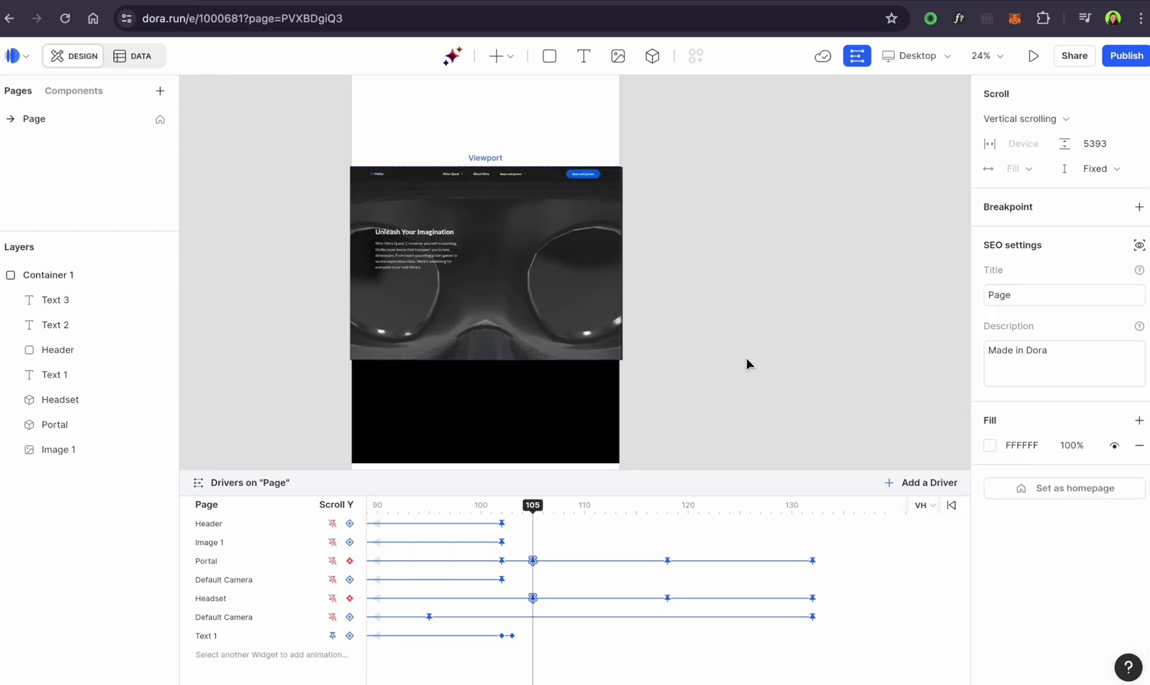
- Group Text 3 and Text 2 into a container and name it UNLEASH
click(51, 300)
shift+click(51, 326)
key(super+g)
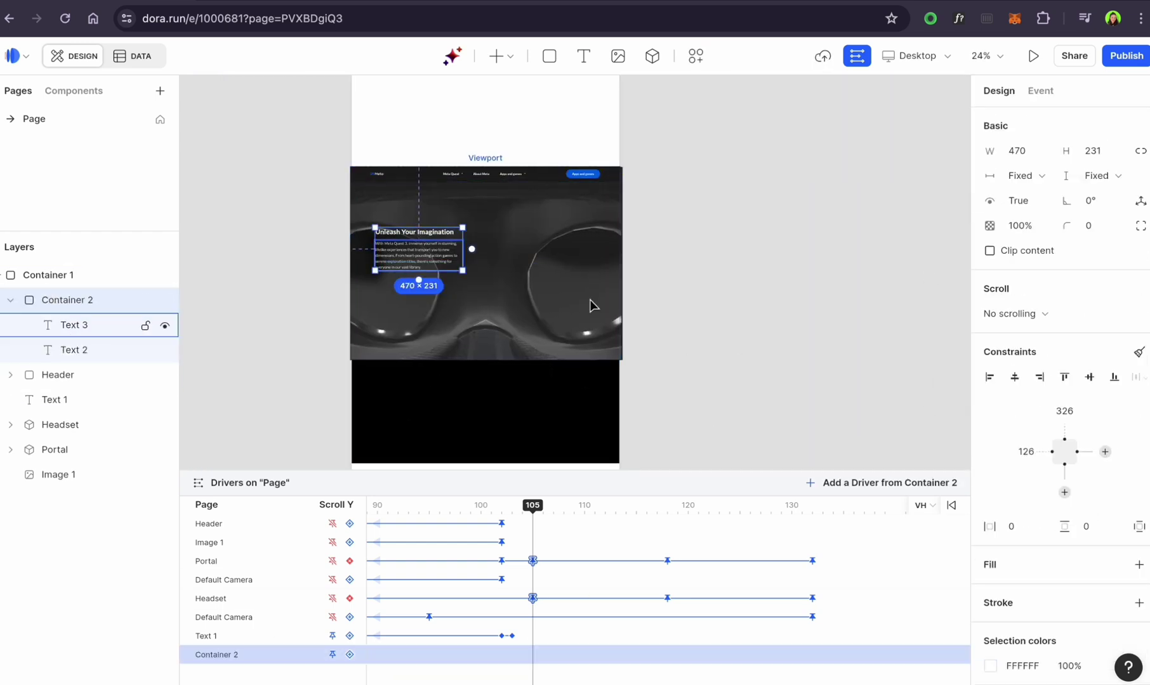
- Duplicate the UNLEASH container and place the copy over the lower right of the headset scene, at about 887, 640
click(380, 263)
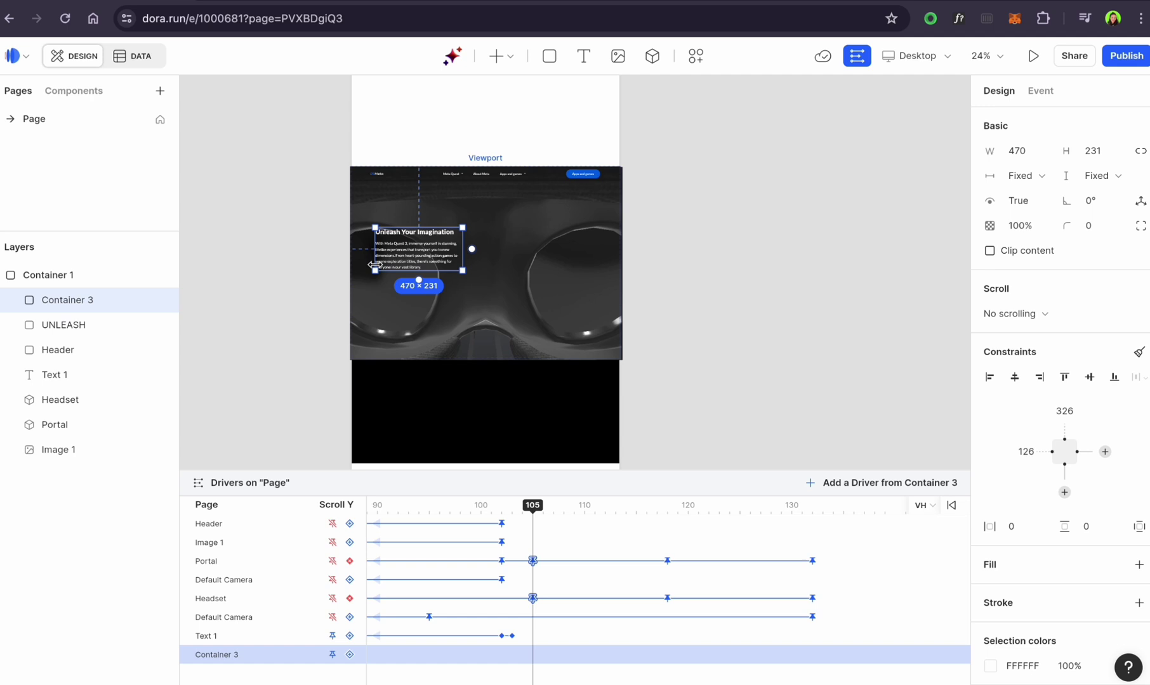
drag(414, 253, 551, 308)
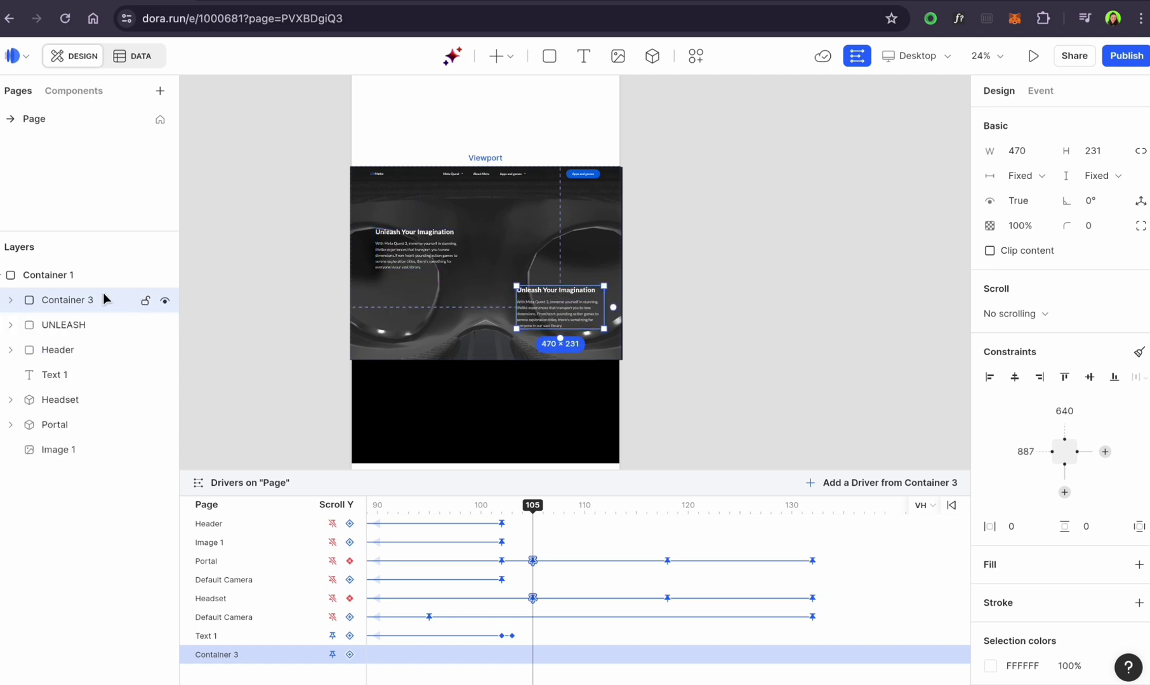
click(63, 325)
click(64, 300)
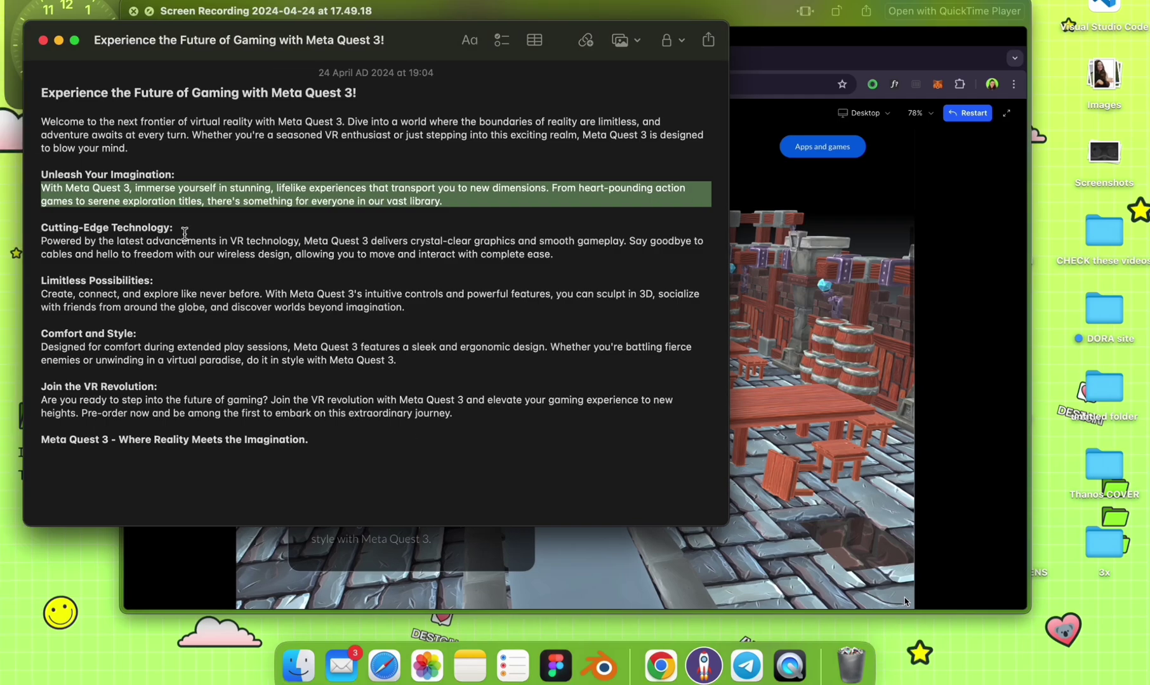
- Replace the copied block's heading with "Cutting-Edge Technology" from the Notes document and rename its container Cutting
drag(185, 233, 39, 229)
key(super+c)
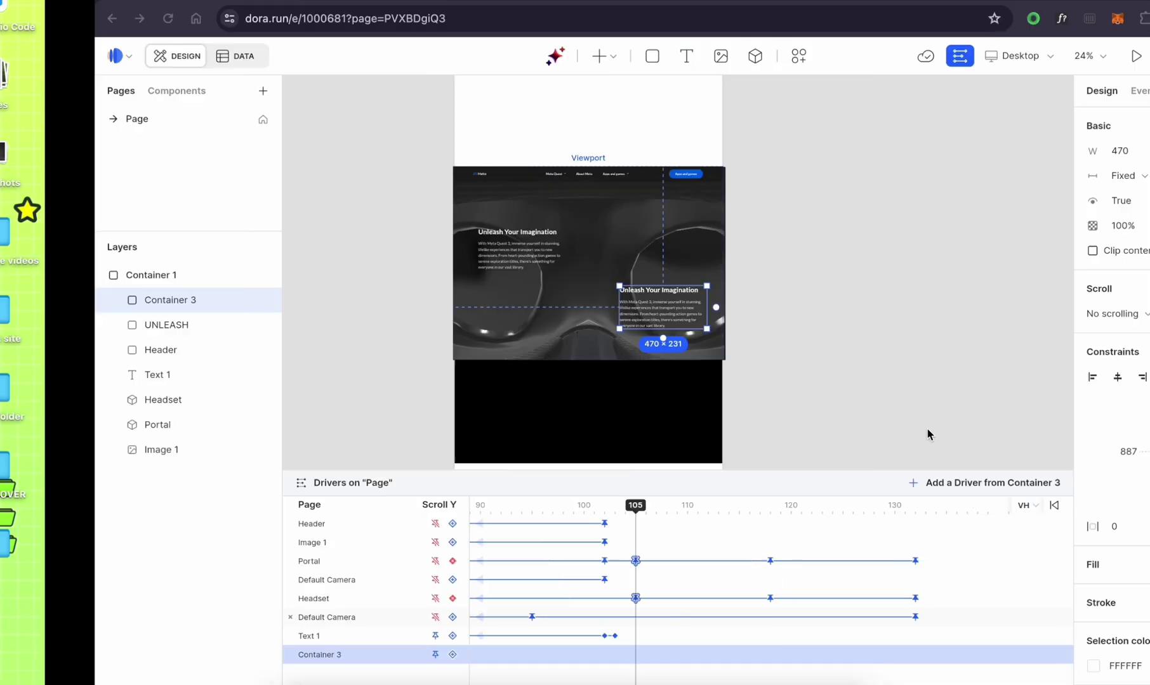
click(10, 299)
click(97, 353)
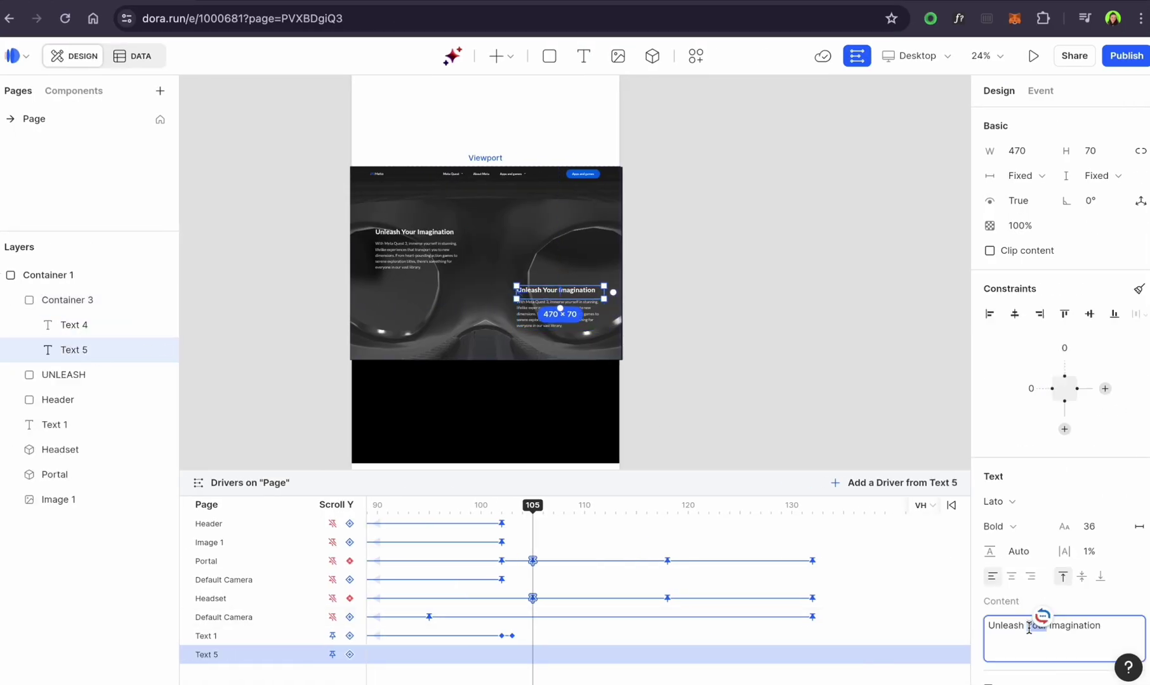
double_click(55, 300)
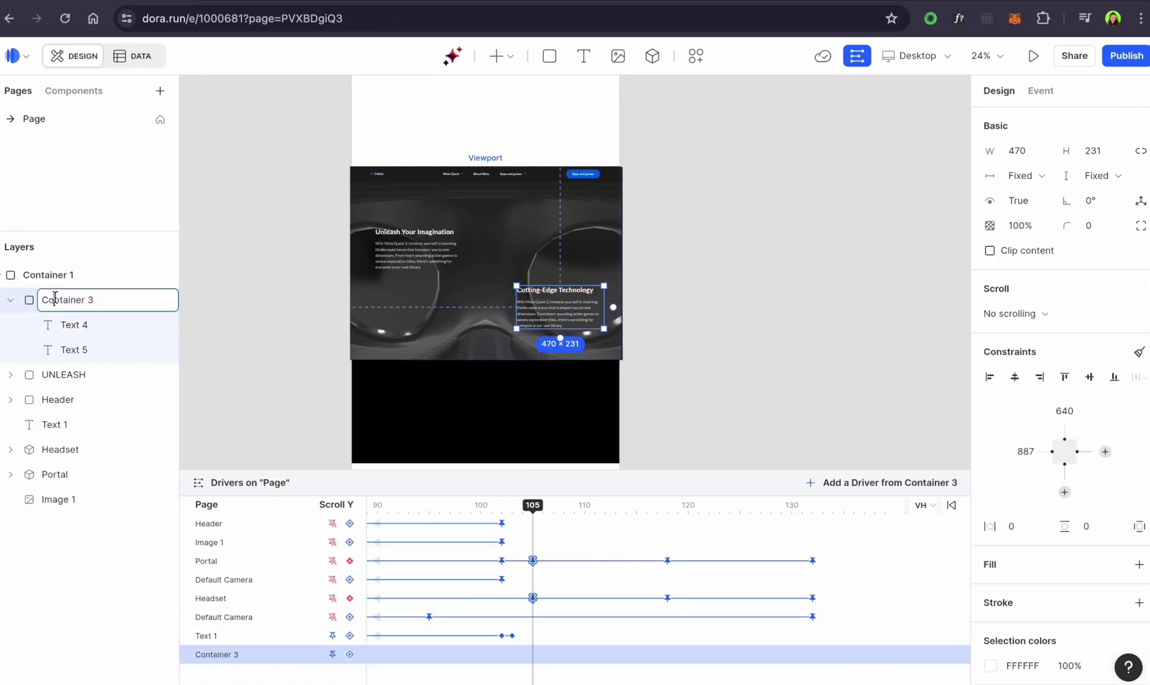
key(super+v)
- Replace the Cutting container's paragraph with the "Powered by the latest advancements in VR technology" text from the Notes document
click(63, 325)
click(63, 350)
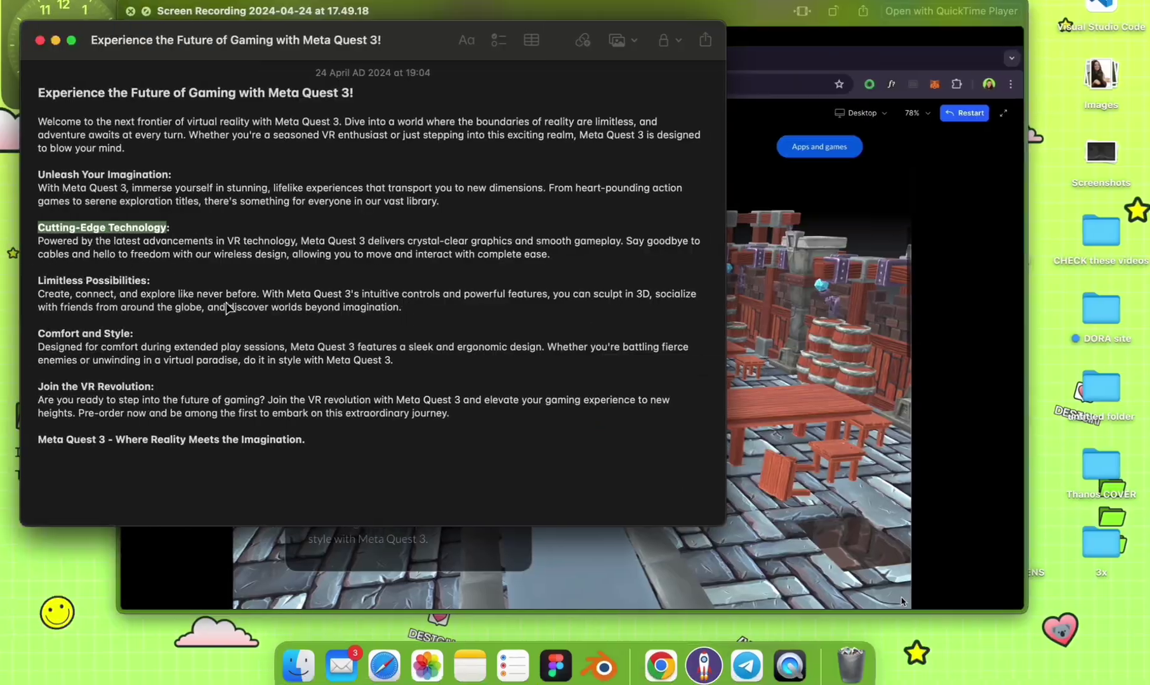
drag(550, 254, 37, 241)
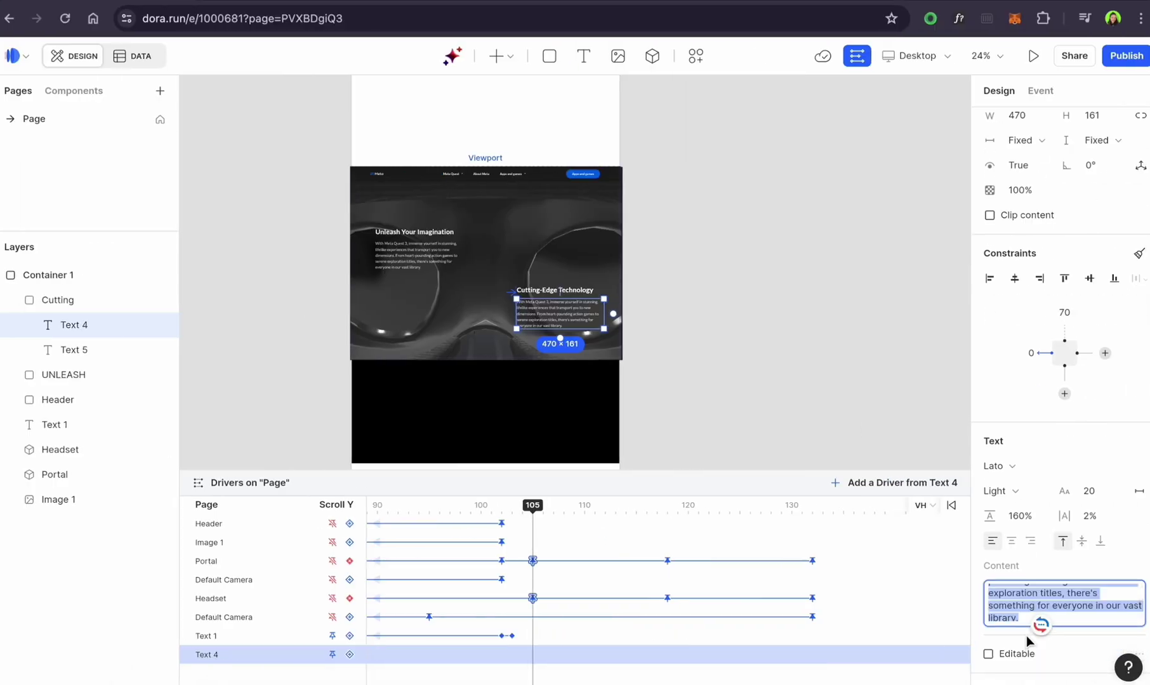
text(Powered by the latest advancements in VR technology, Meta Quest 3 delivers crystal-clear graphics and smooth gameplay. Say goodbye to cables and hello to freedom with our wireless design, allowing you to move and interact with complete ease.)
click(798, 435)
- Narrow the "Cutting-Edge Technology" paragraph's text box slightly and return to the whole-page view
click(561, 314)
scroll(574, 305, up, 10)
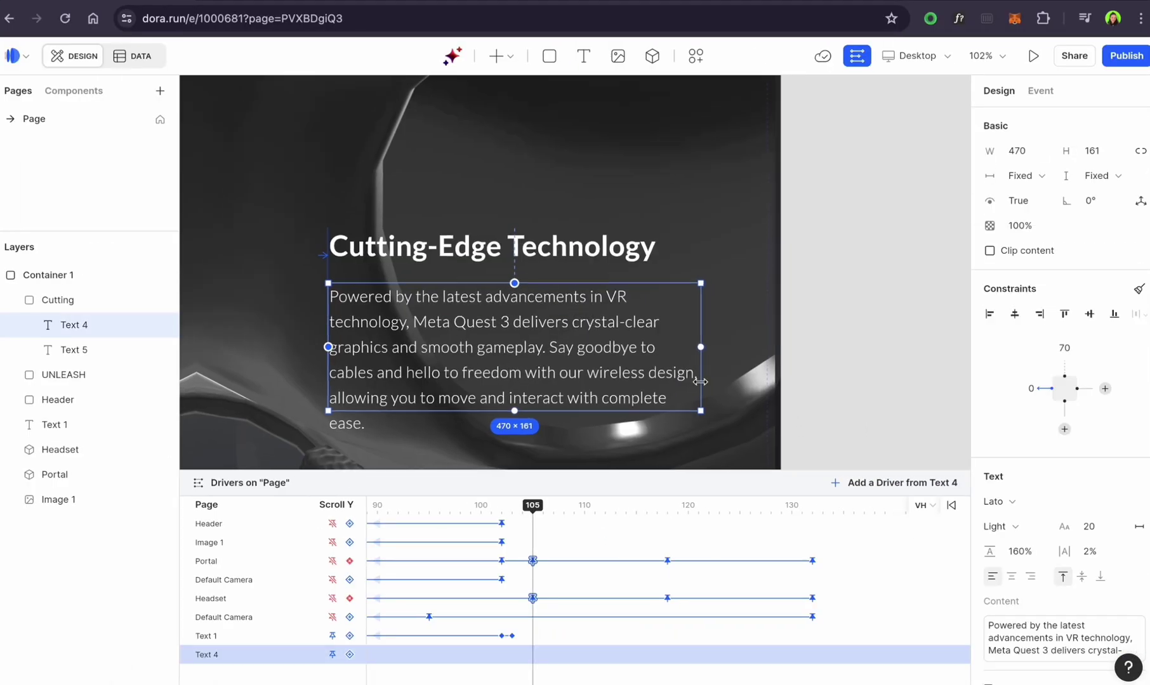
drag(701, 382, 685, 382)
click(877, 388)
key(shift+1)
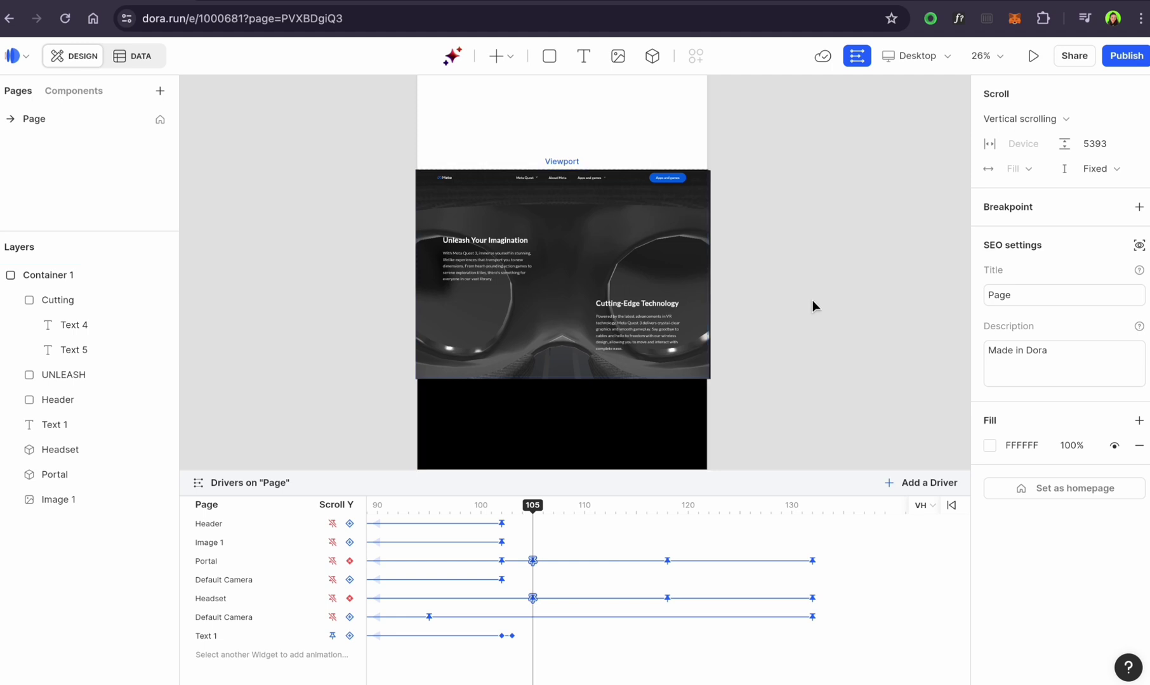
- Pin the UNLEASH container to the viewport with a keyframe at scroll position 105
click(17, 302)
click(63, 325)
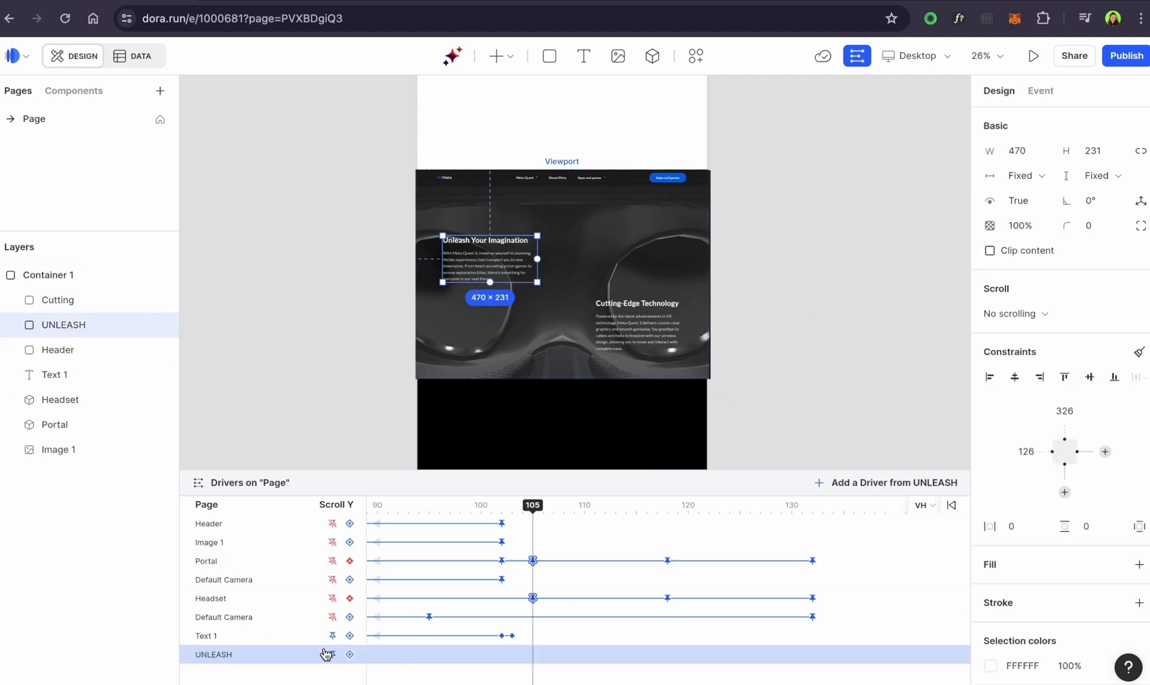
click(56, 302)
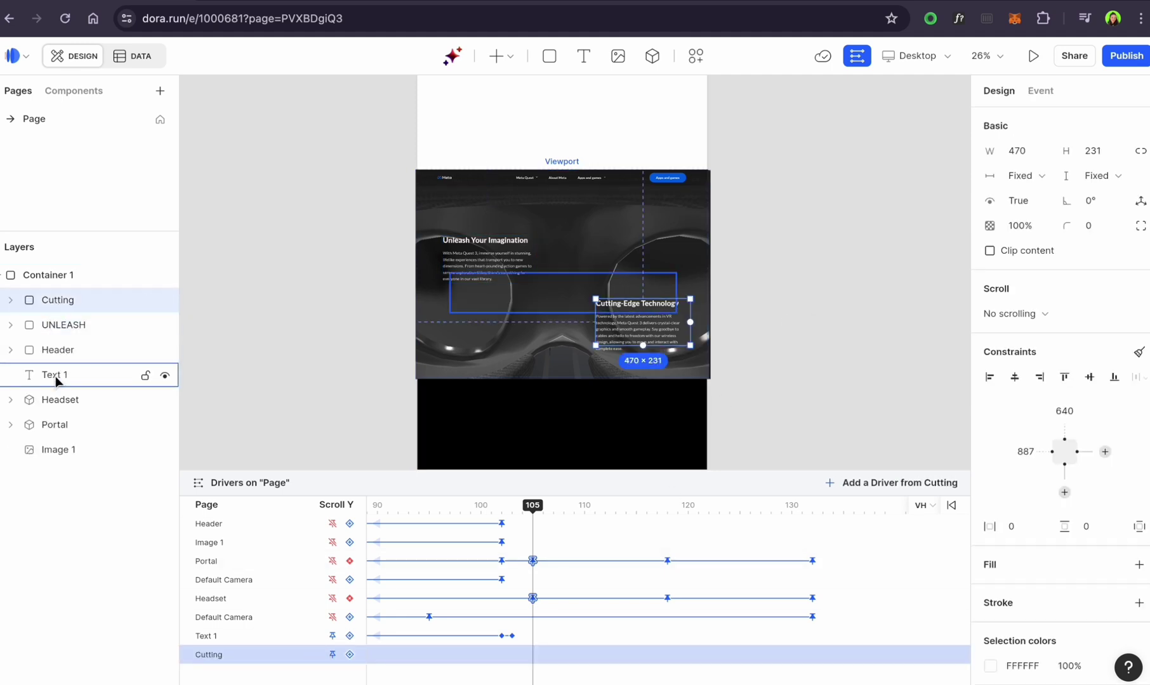
click(48, 325)
click(332, 654)
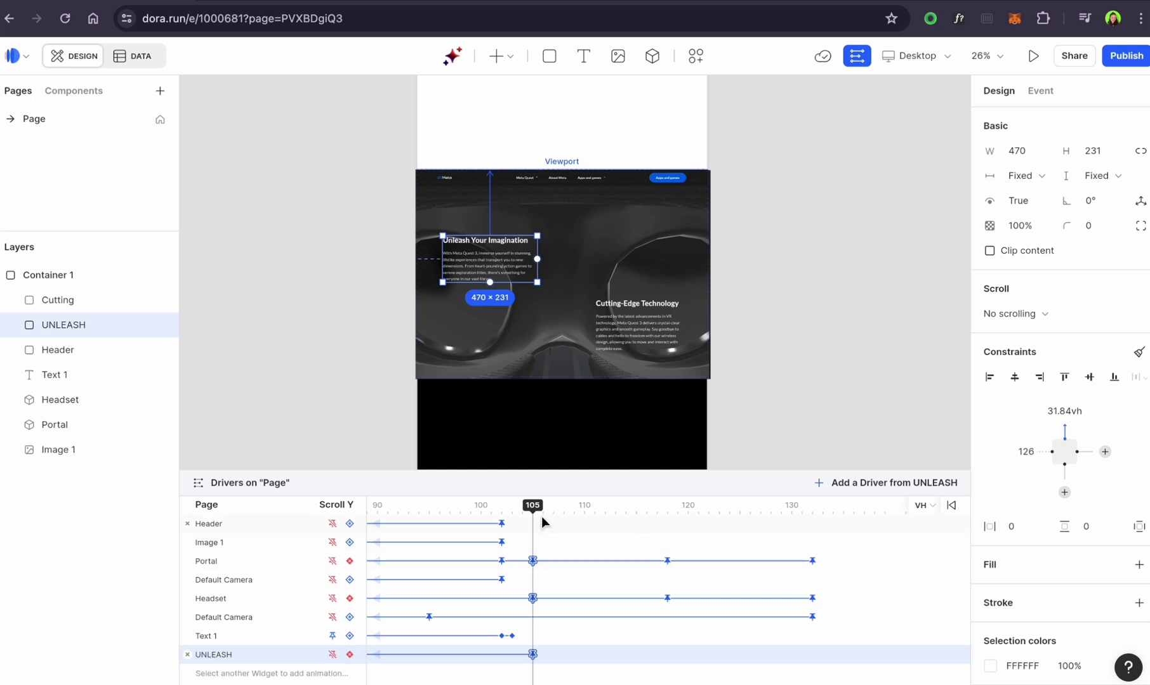
- Set the UNLEASH container's opacity to 0% at scroll position 105 and add a pinned keyframe at 107
drag(532, 509, 543, 508)
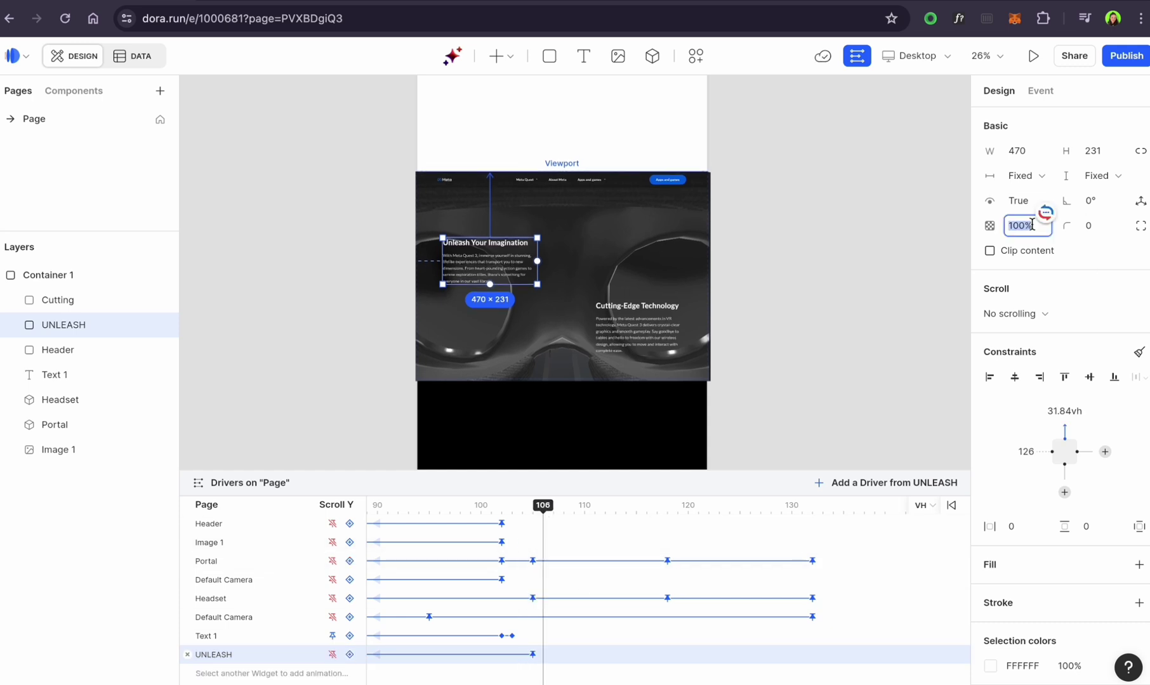
click(532, 655)
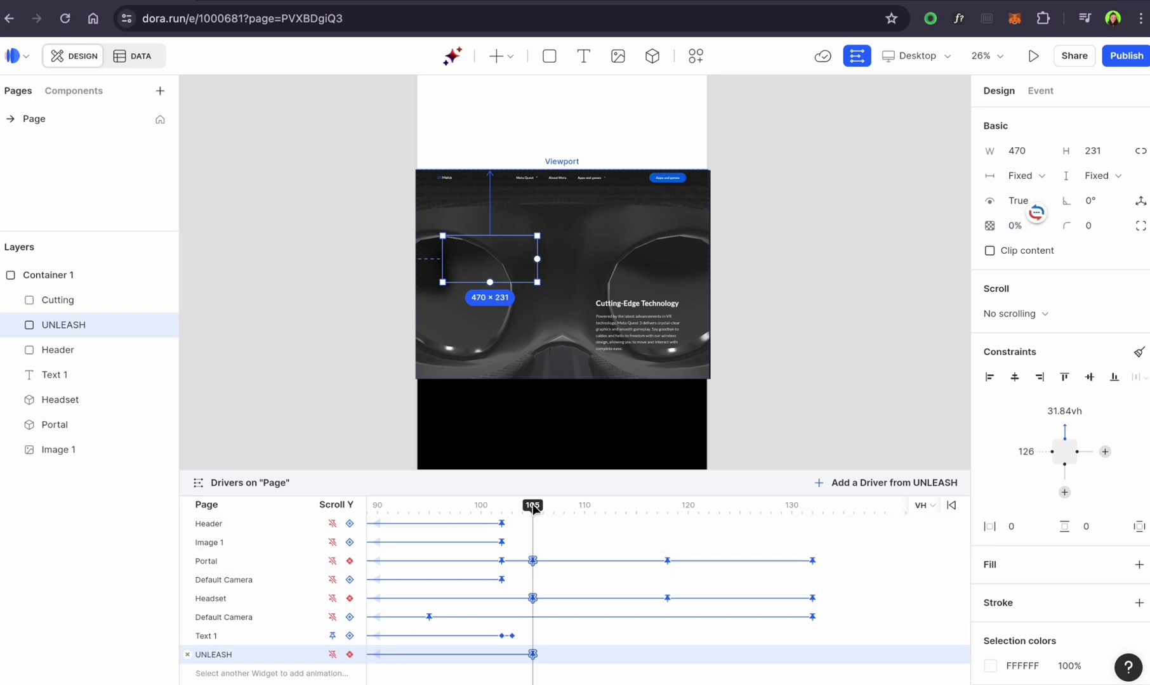
drag(534, 508, 553, 509)
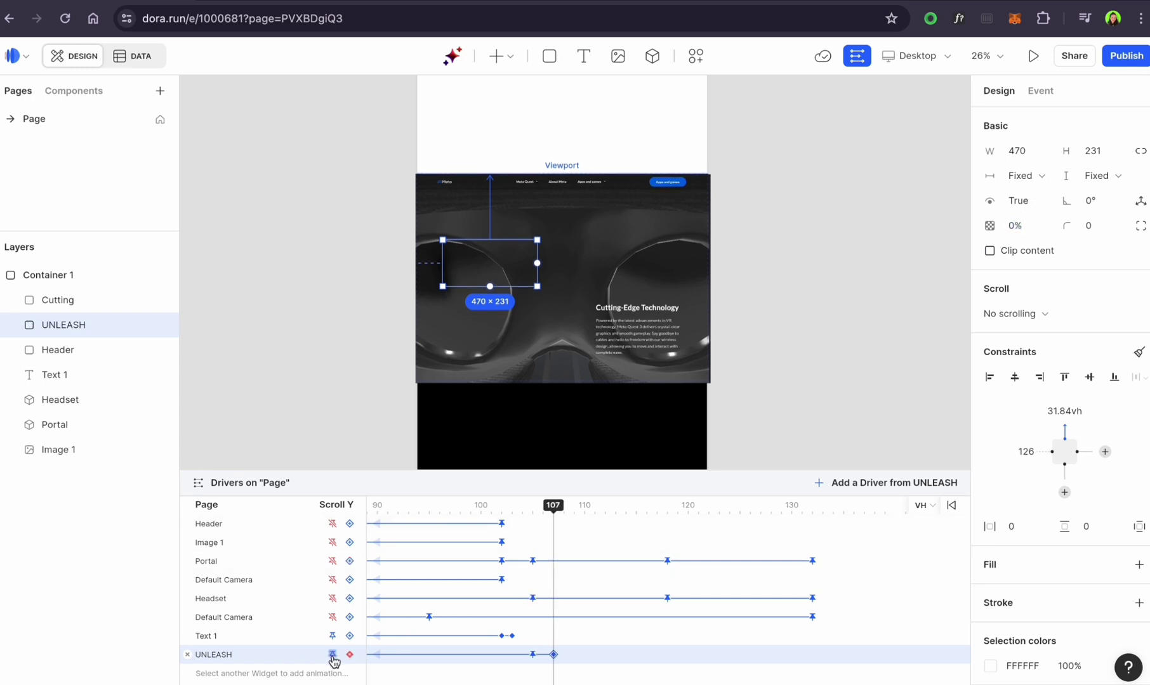
- Try rotating the UNLEASH container at scroll position 105, then reset its rotation to 0°
click(533, 510)
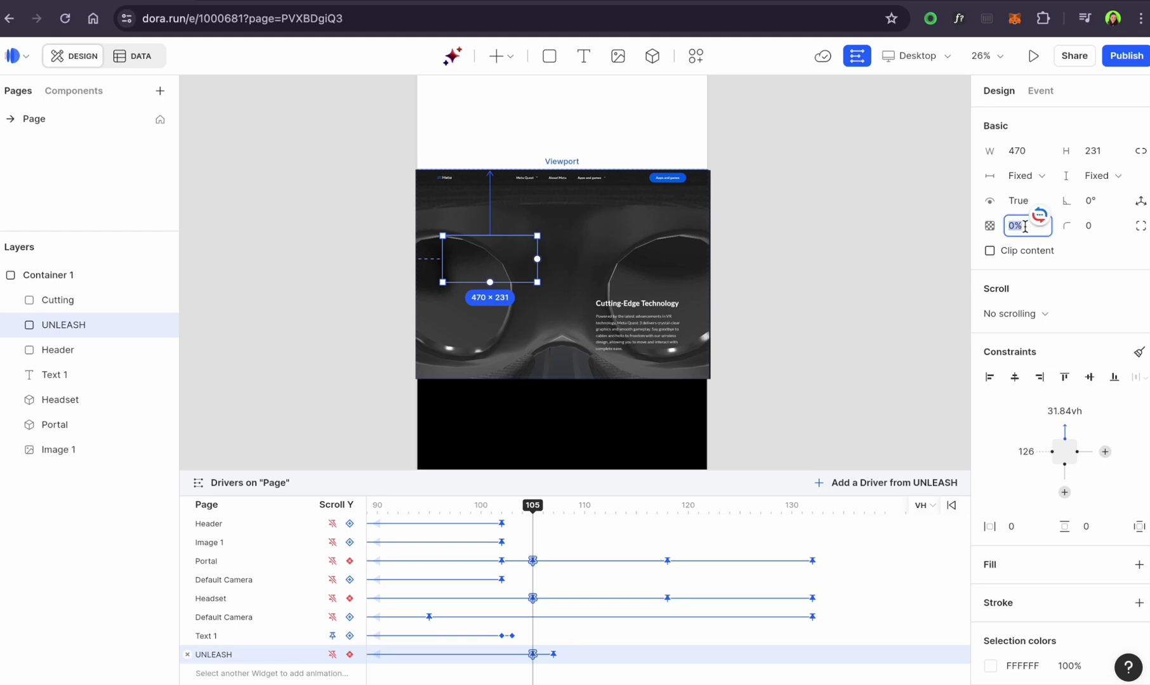
click(1141, 202)
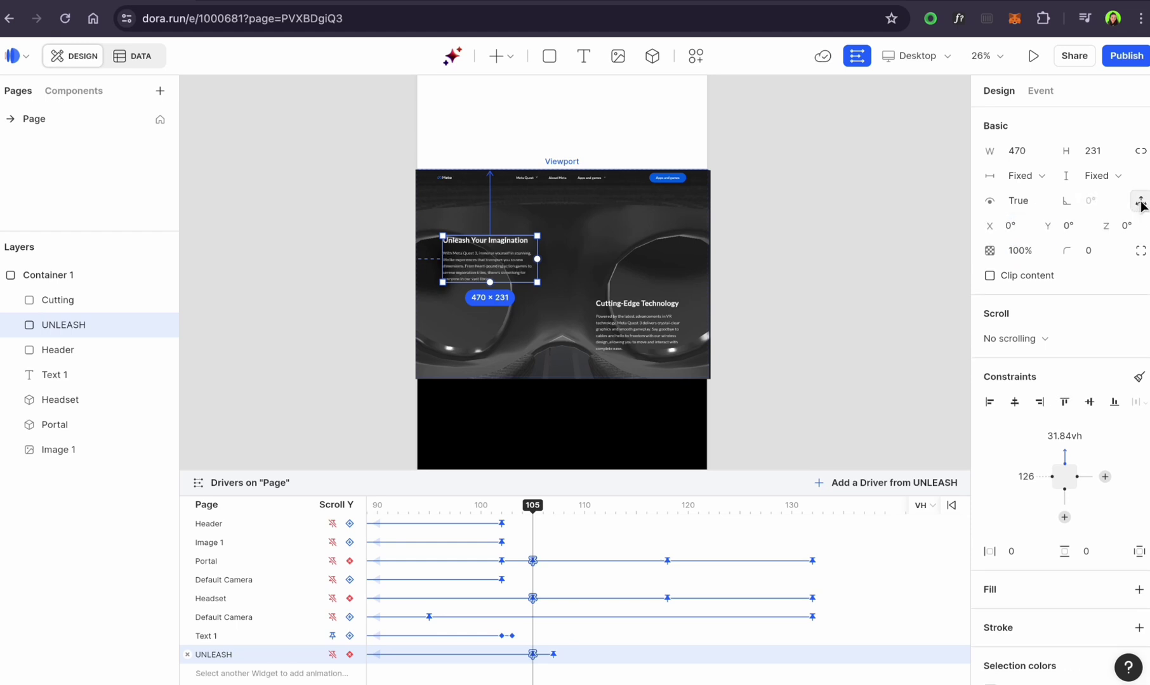
drag(991, 226, 1124, 226)
key(super+z)
key(super+z)
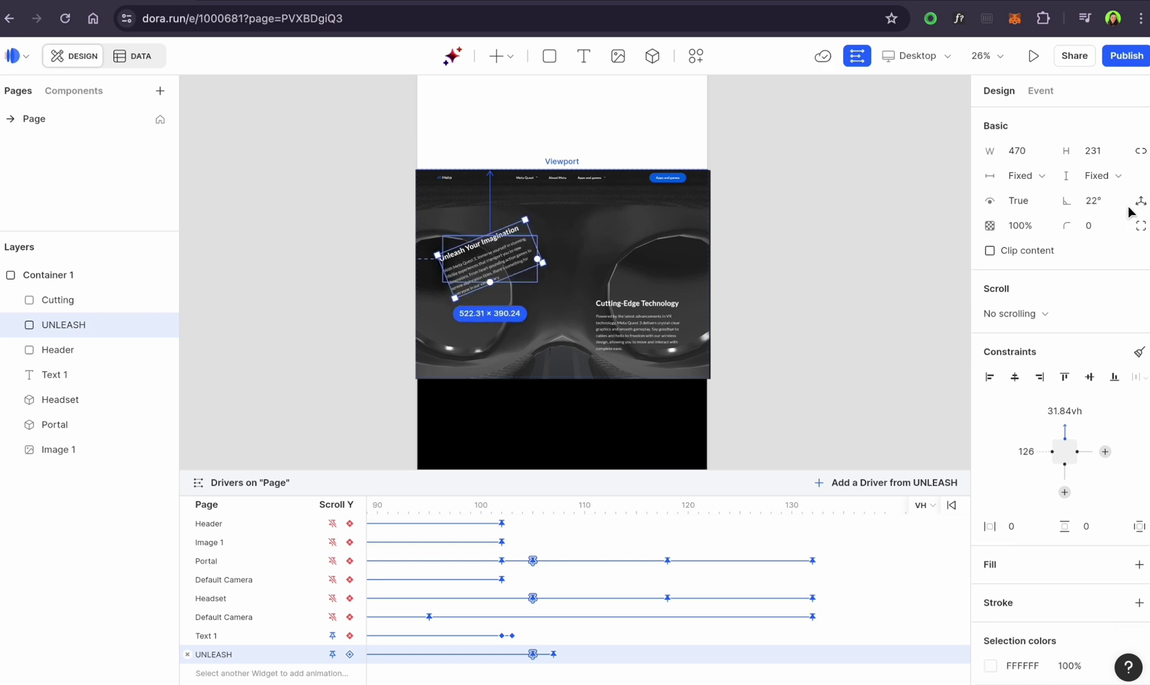
click(1140, 201)
text(0)
key(Return)
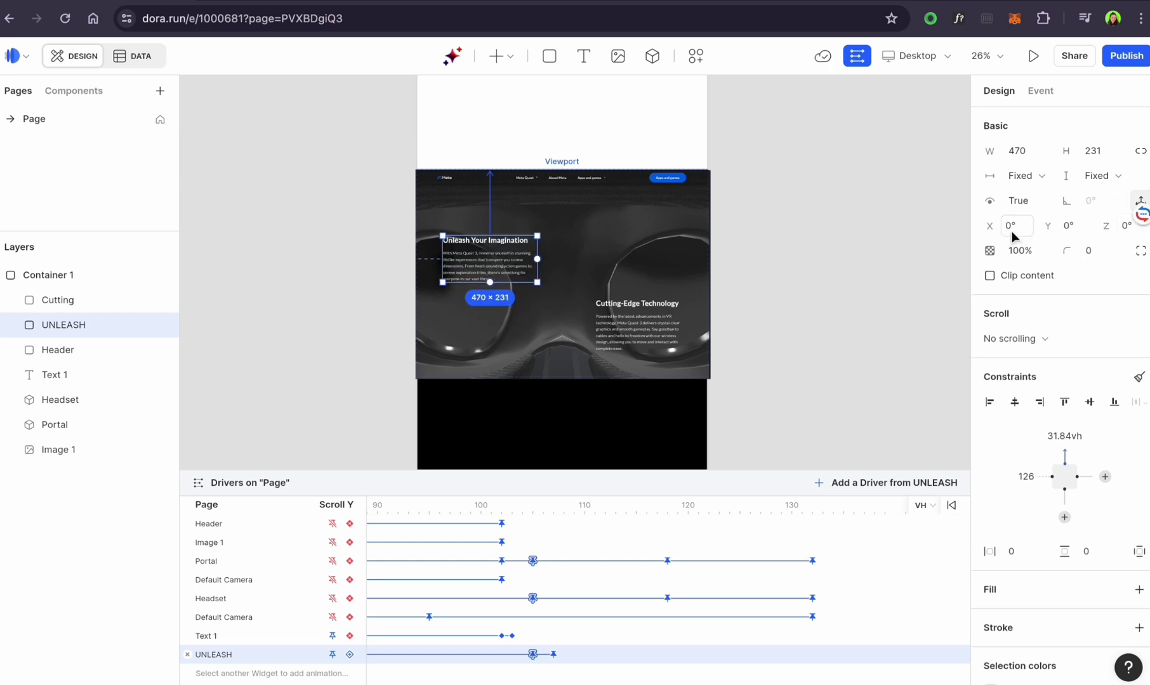
- Set the UNLEASH container's X rotation to 25° at its scroll position 105 keyframe
click(1026, 220)
text(25)
key(Return)
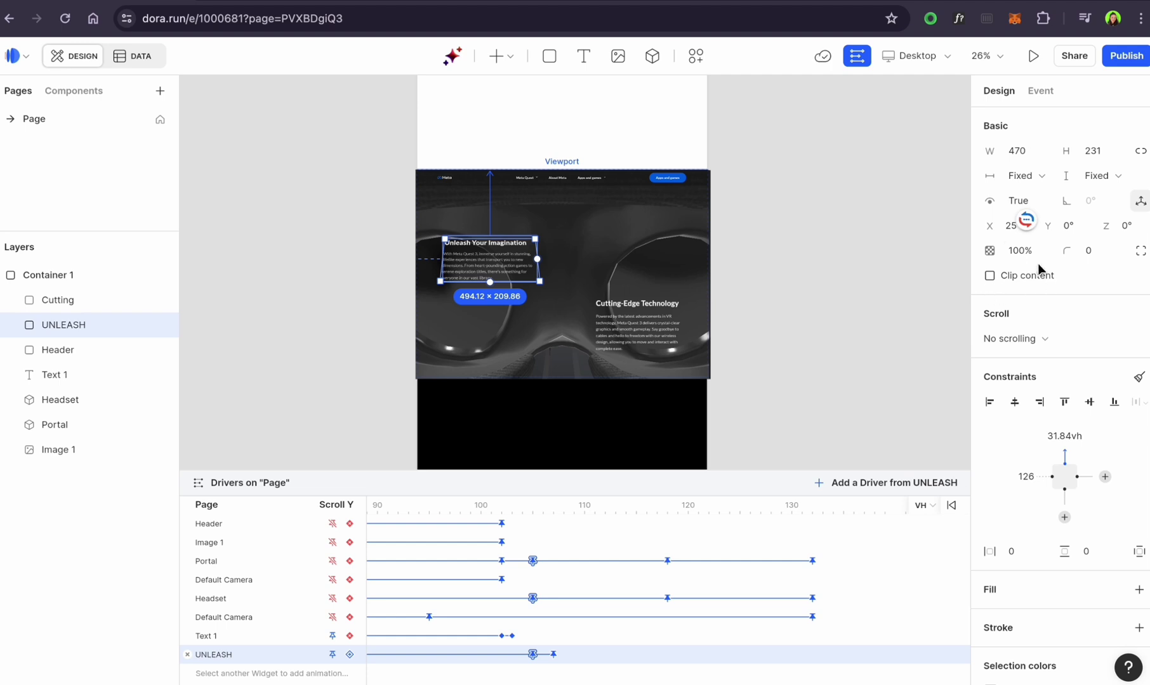
click(534, 540)
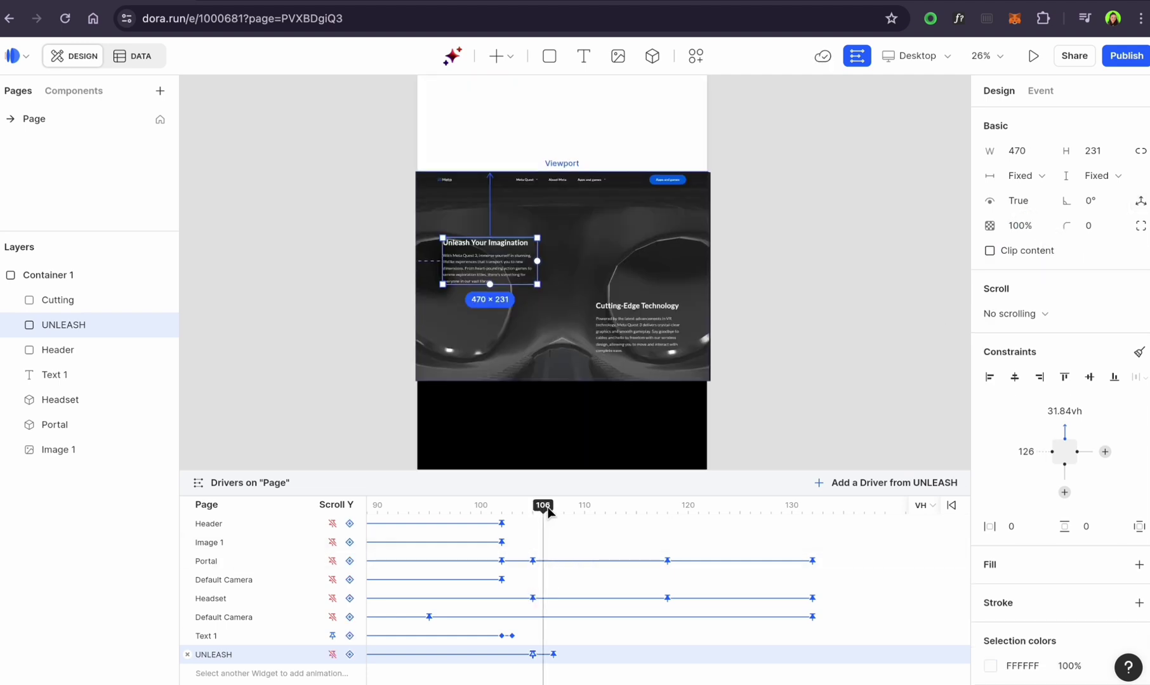
click(1141, 202)
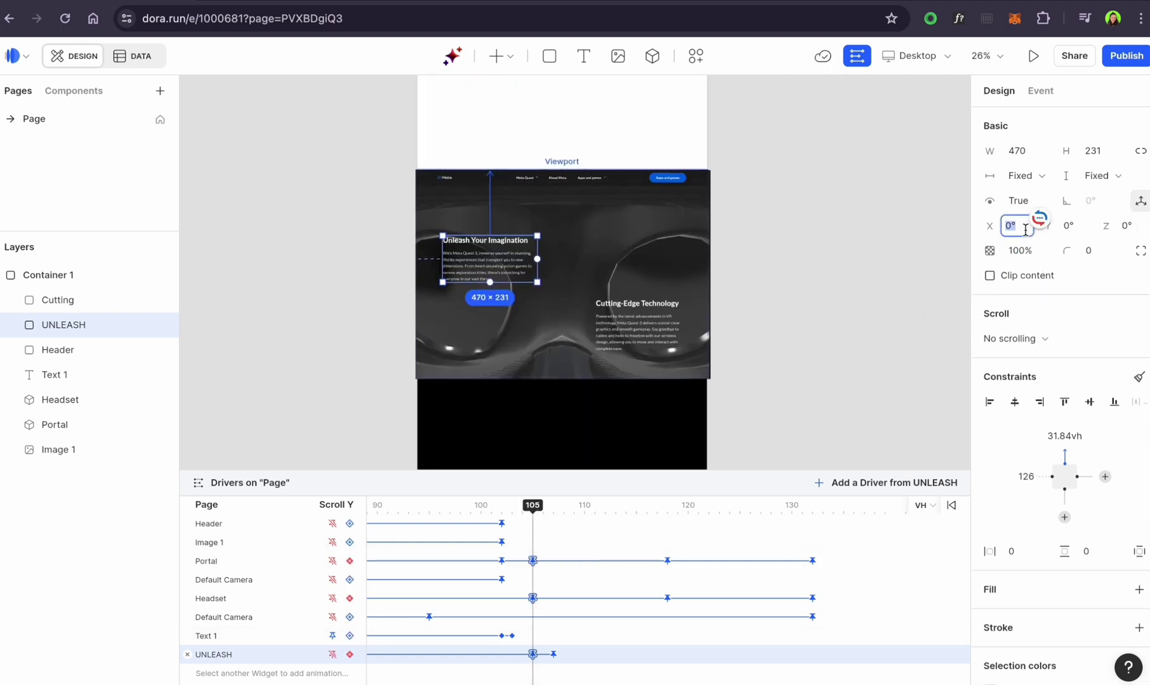
- Change the easing between the UNLEASH container's keyframes at 105 and 107 and check the fade at 106
click(554, 655)
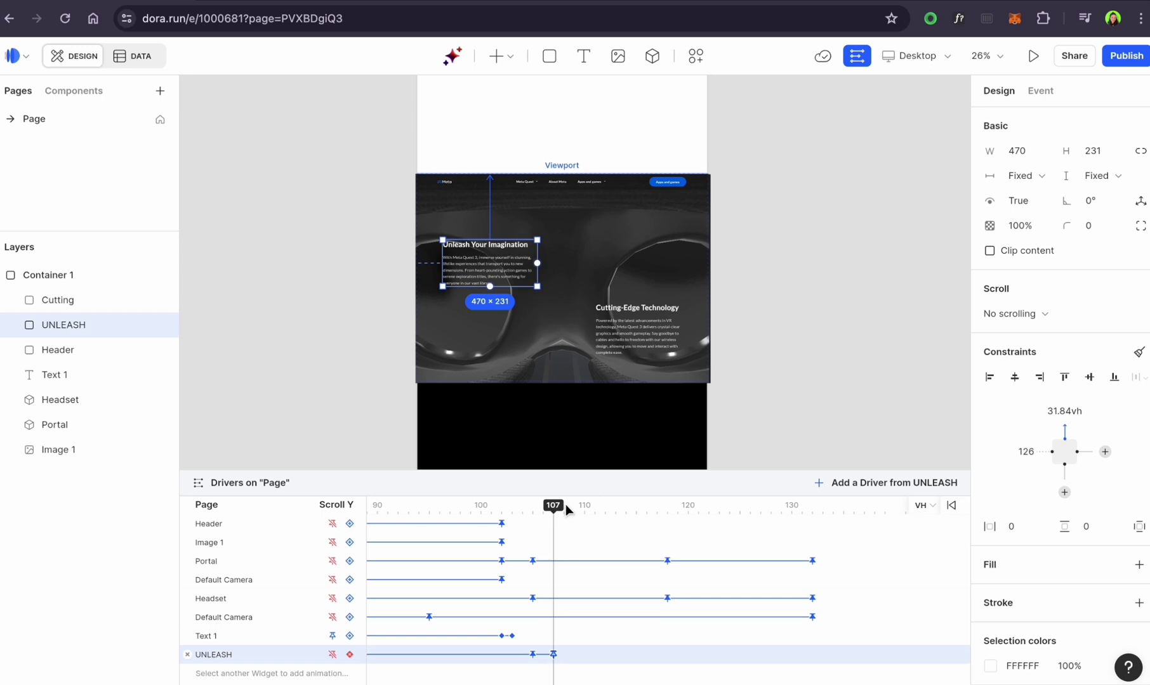
click(544, 660)
click(454, 537)
click(545, 512)
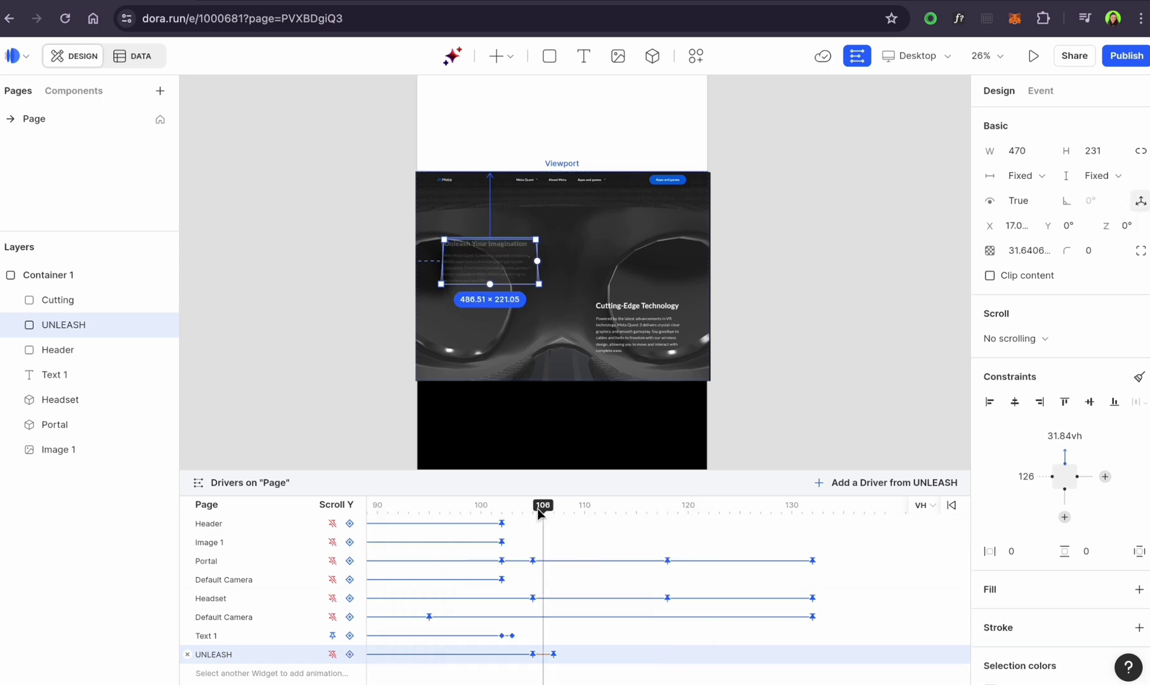
- Add unpinned UNLEASH keyframes at scroll positions 111 and 112, with opacity 0% at 112
drag(545, 515, 591, 517)
click(331, 655)
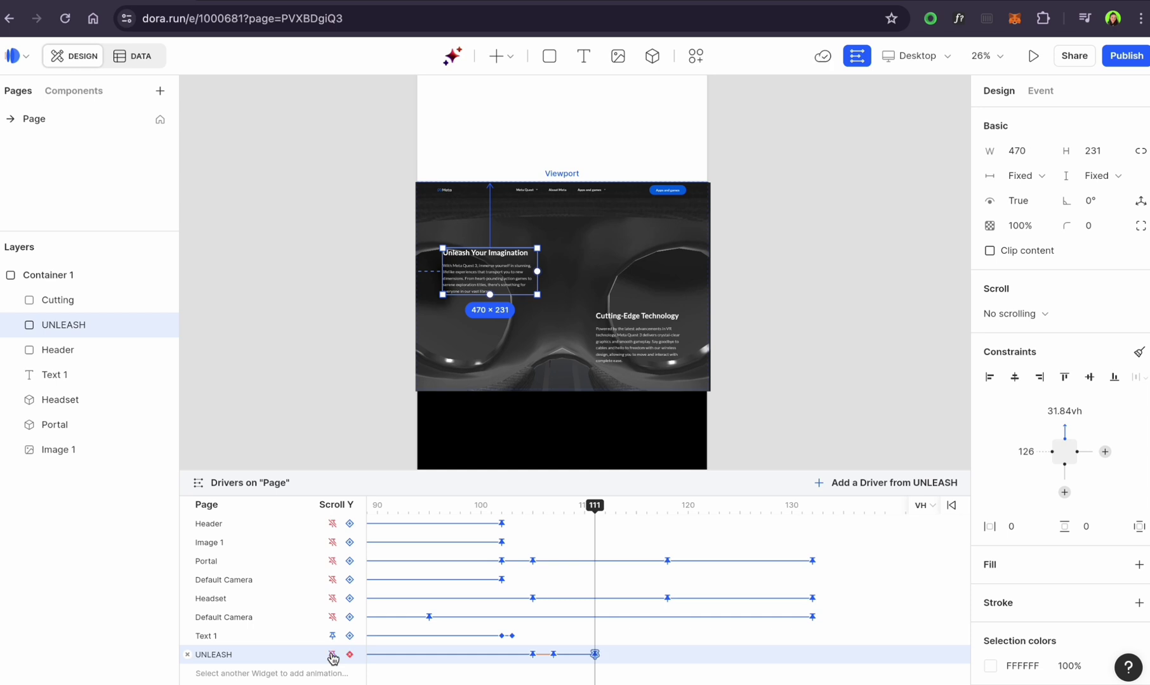
click(324, 658)
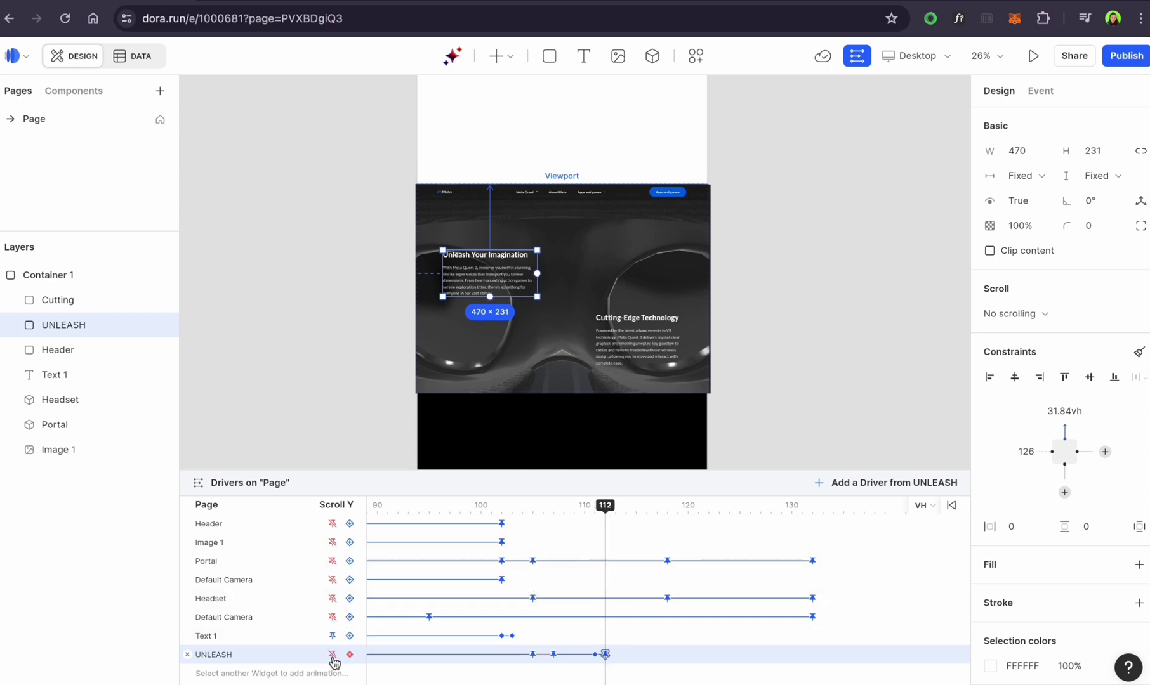
text(0)
key(Return)
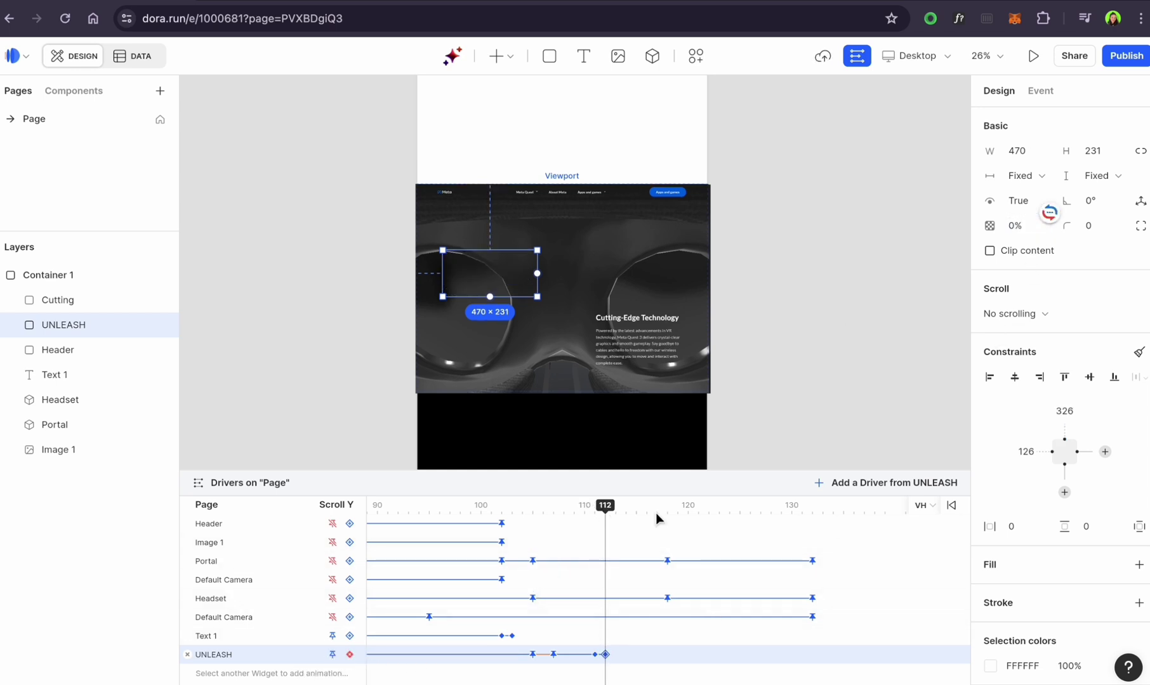
- Move the UNLEASH container's last two keyframes to scroll positions 129 and 130
drag(607, 509, 637, 511)
click(606, 656)
click(605, 655)
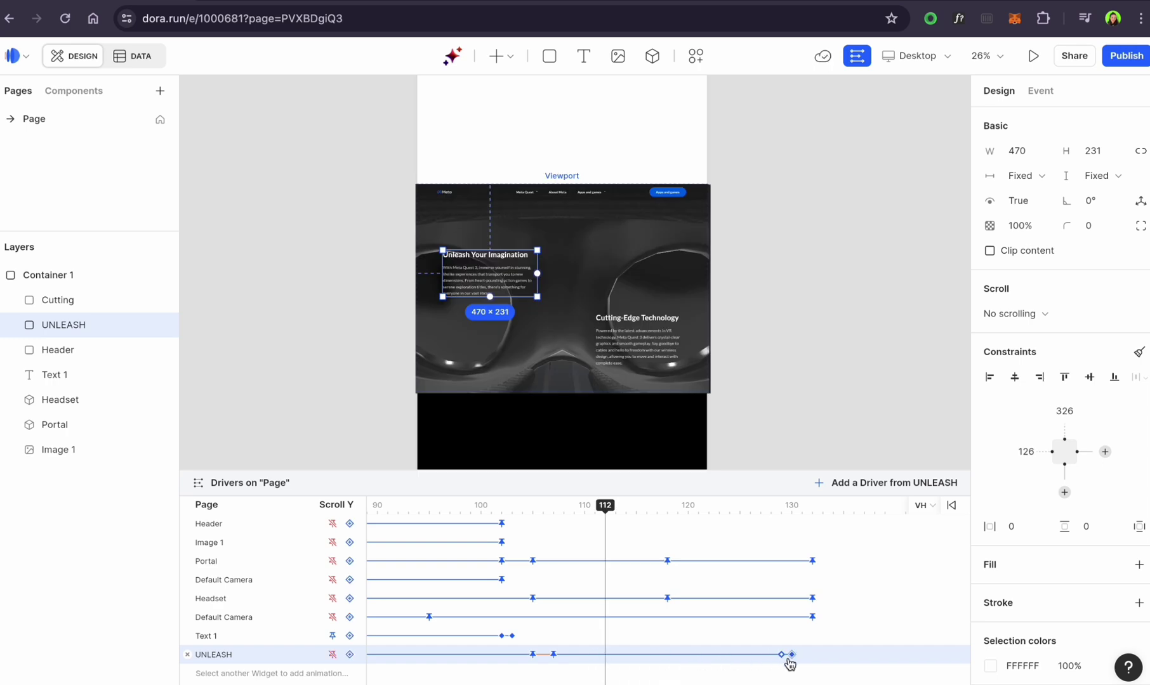
- Preview the page, scroll back and forth through the headline and feature text animations, and return to the editor
click(1033, 56)
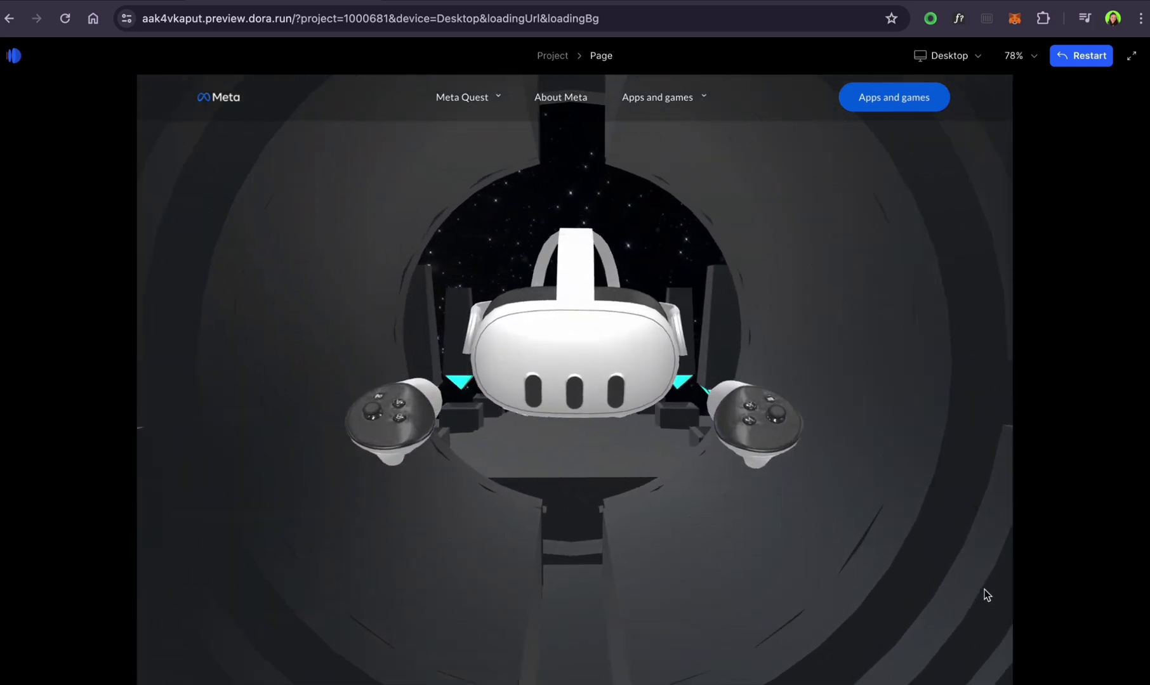
scroll(984, 595, down, 10)
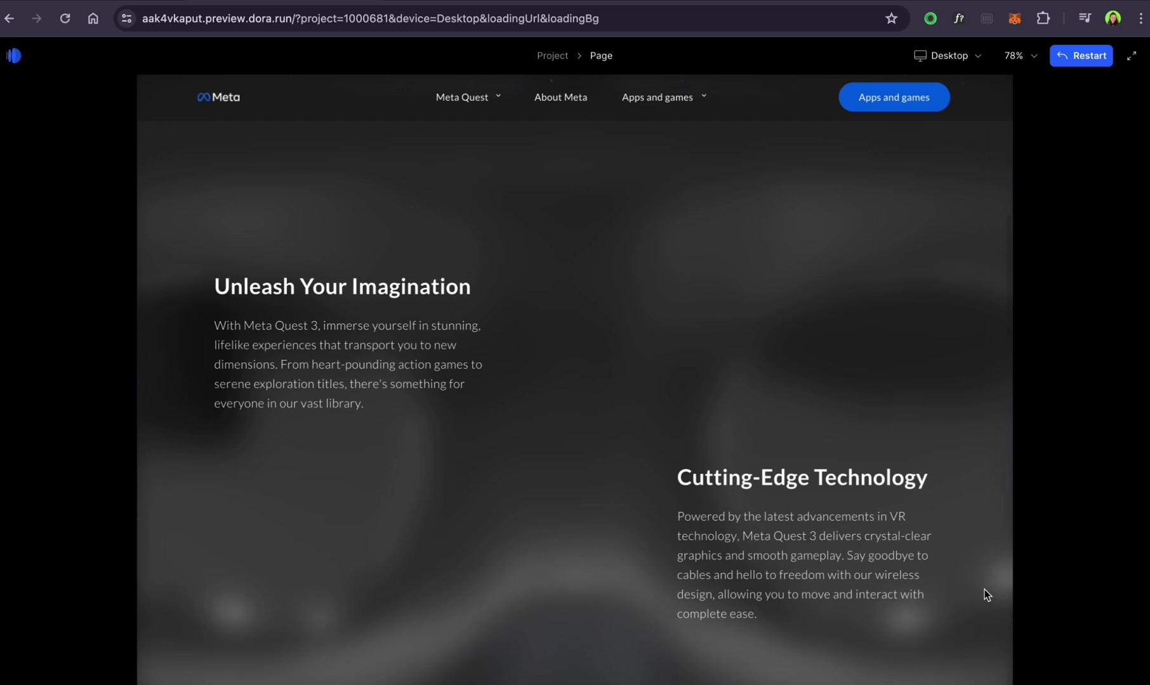
scroll(985, 594, up, 3)
scroll(986, 594, up, 3)
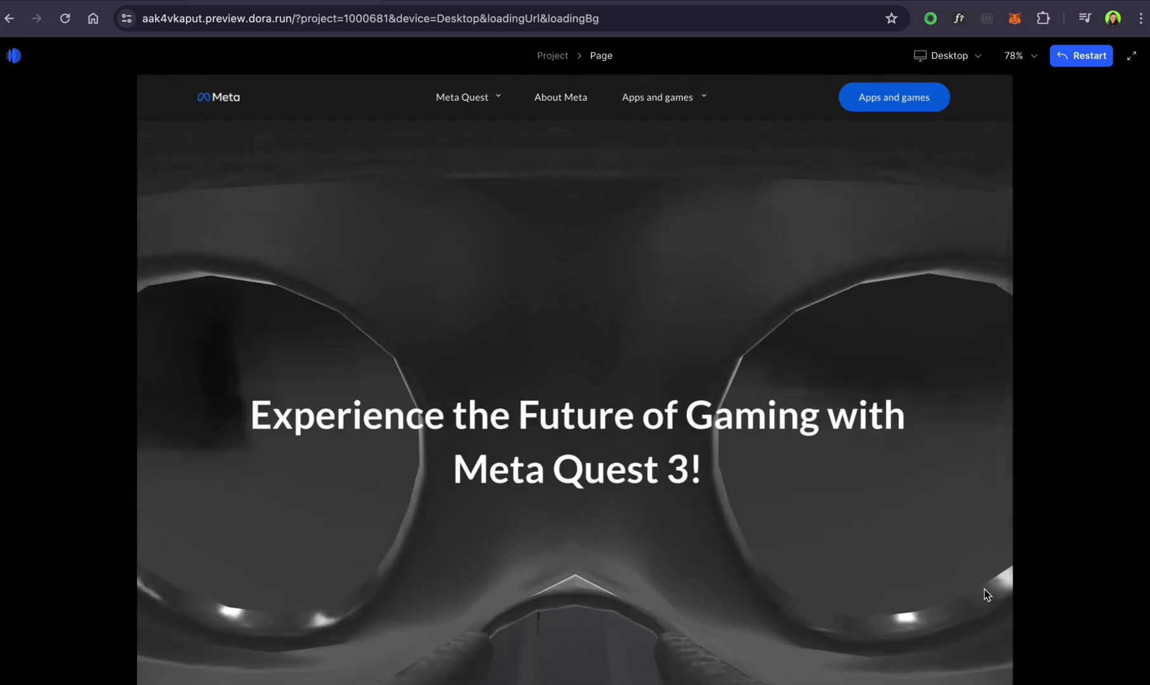
scroll(985, 594, down, 5)
click(101, 1)
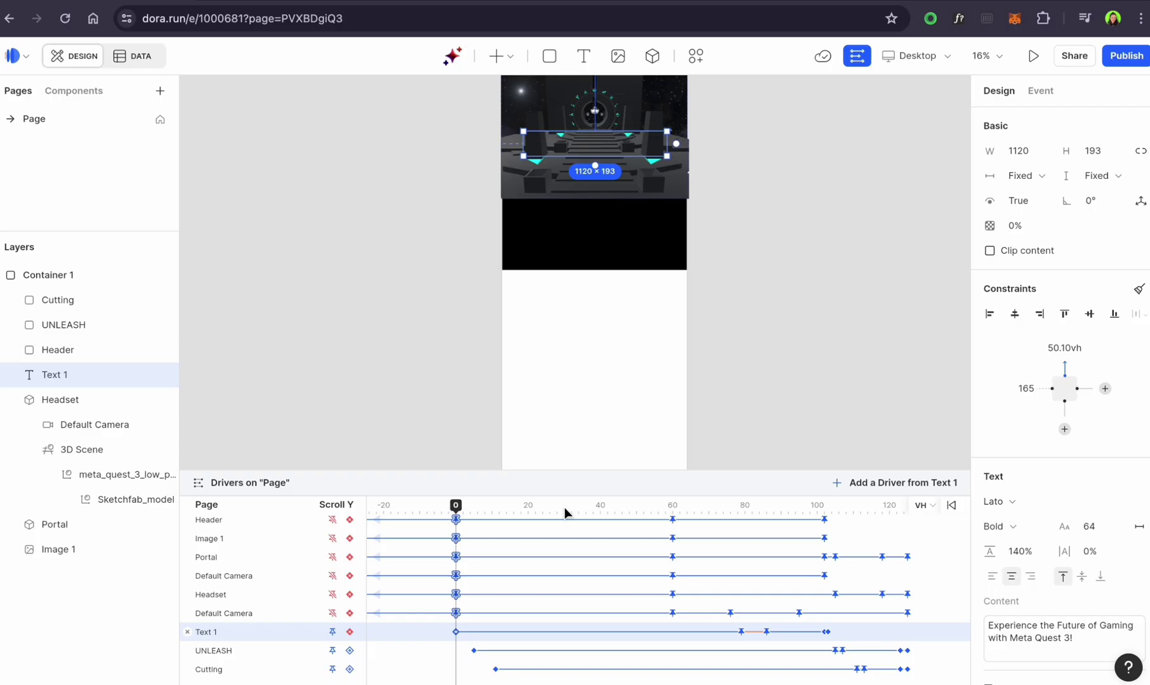
scroll(722, 598, right, 5)
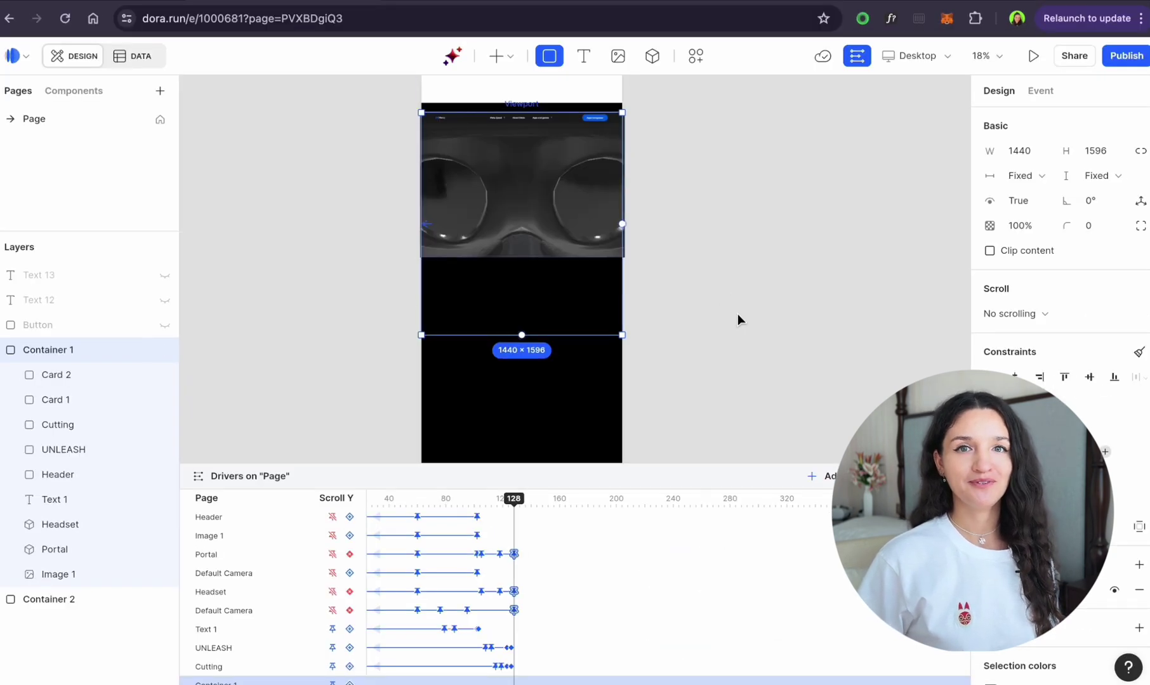
- Draw a container about 1443 × 1871 over the headset scene at scroll position 140 and place it between the Text 1 and Headset layers
click(530, 498)
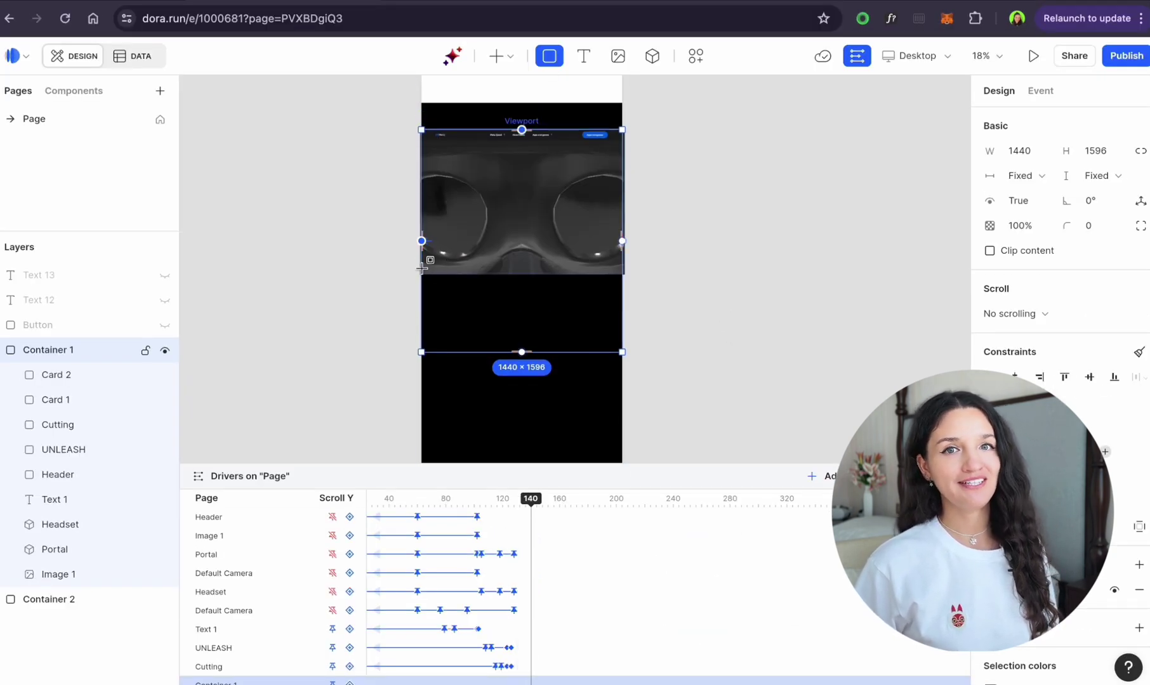
mouse_move(421, 137)
mouse_down()
mouse_move(621, 311)
mouse_move(626, 297)
mouse_move(623, 398)
mouse_up()
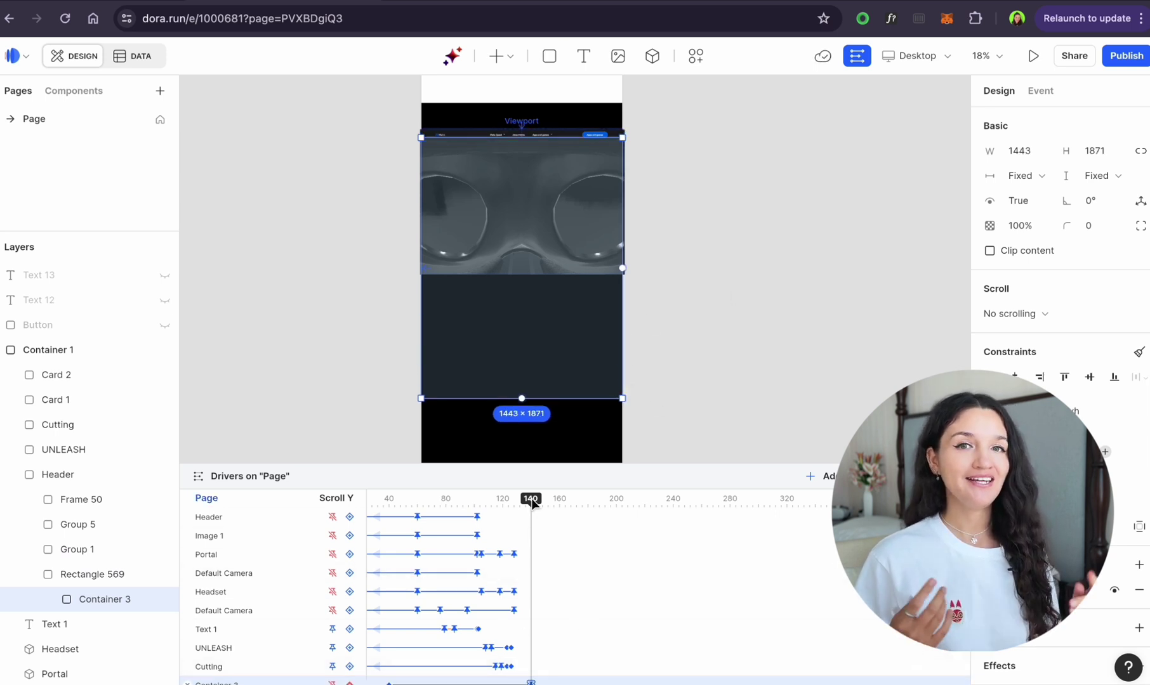
drag(87, 622, 70, 373)
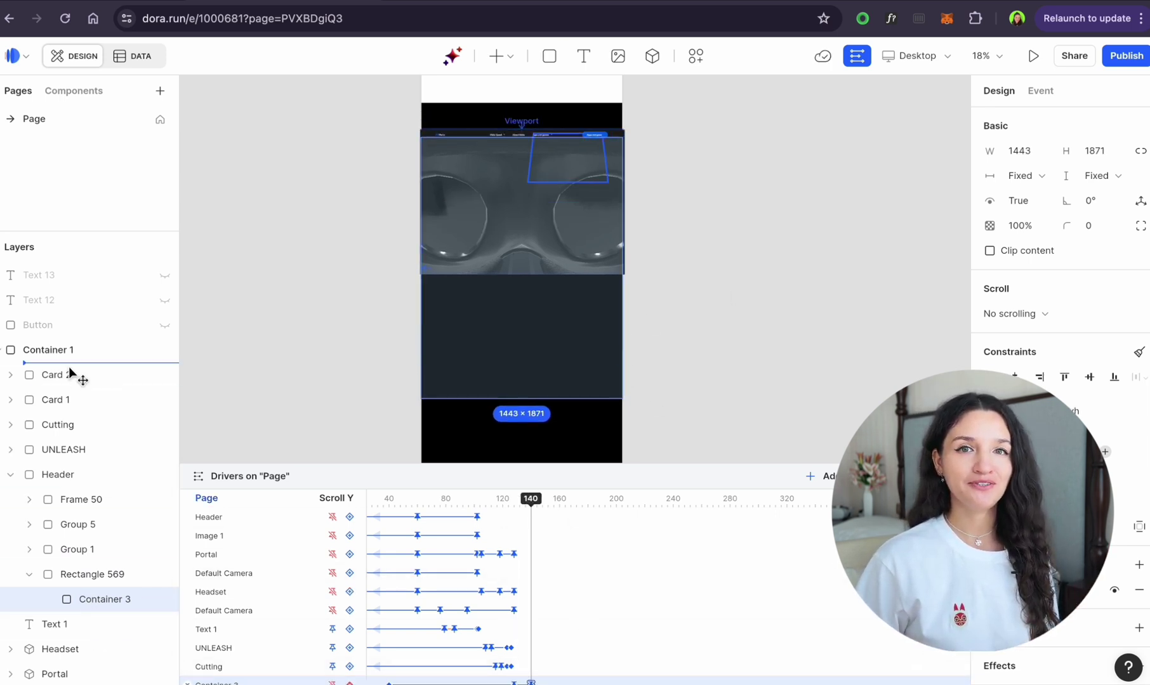
drag(67, 490, 70, 521)
click(10, 500)
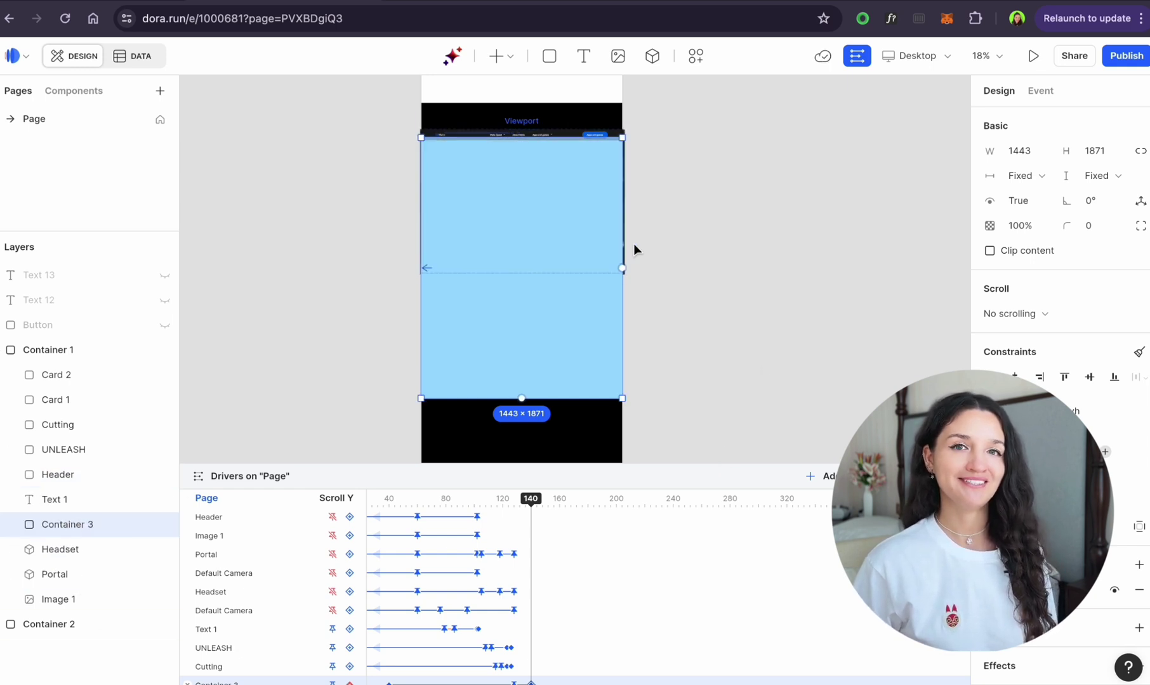
- Fill Container 3 with a vertical linear gradient from greyish blue 8BA5B4 to black
click(992, 590)
click(825, 363)
click(910, 388)
drag(800, 648, 927, 646)
drag(825, 559, 785, 608)
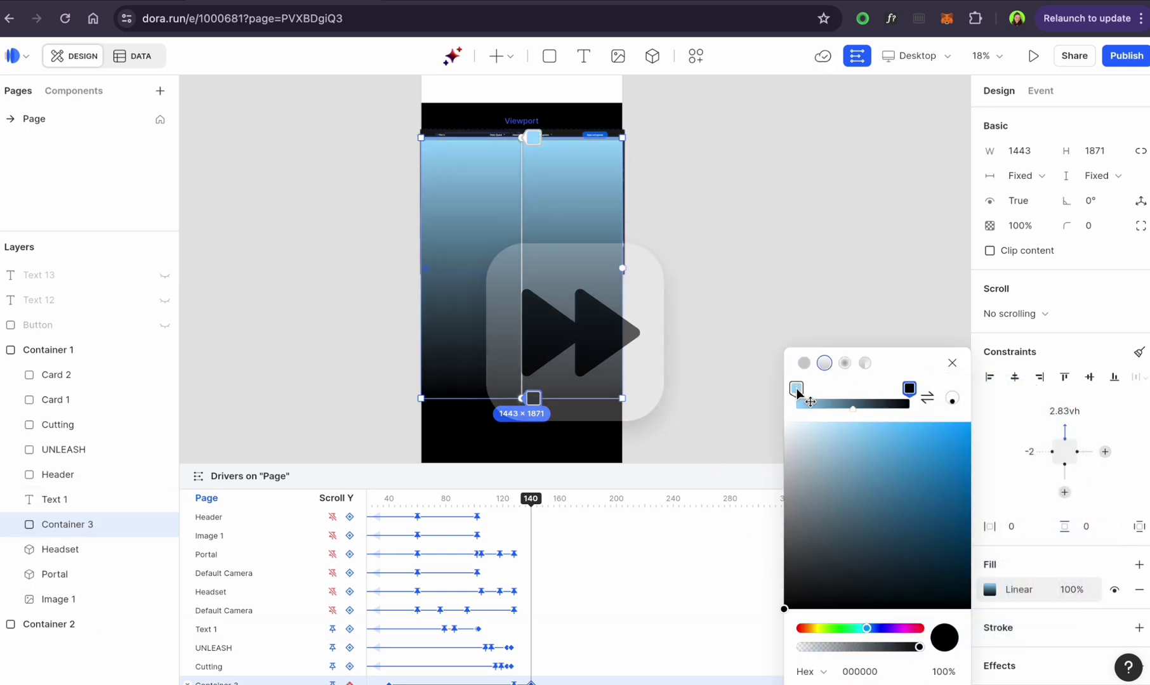
click(797, 389)
drag(855, 426, 827, 481)
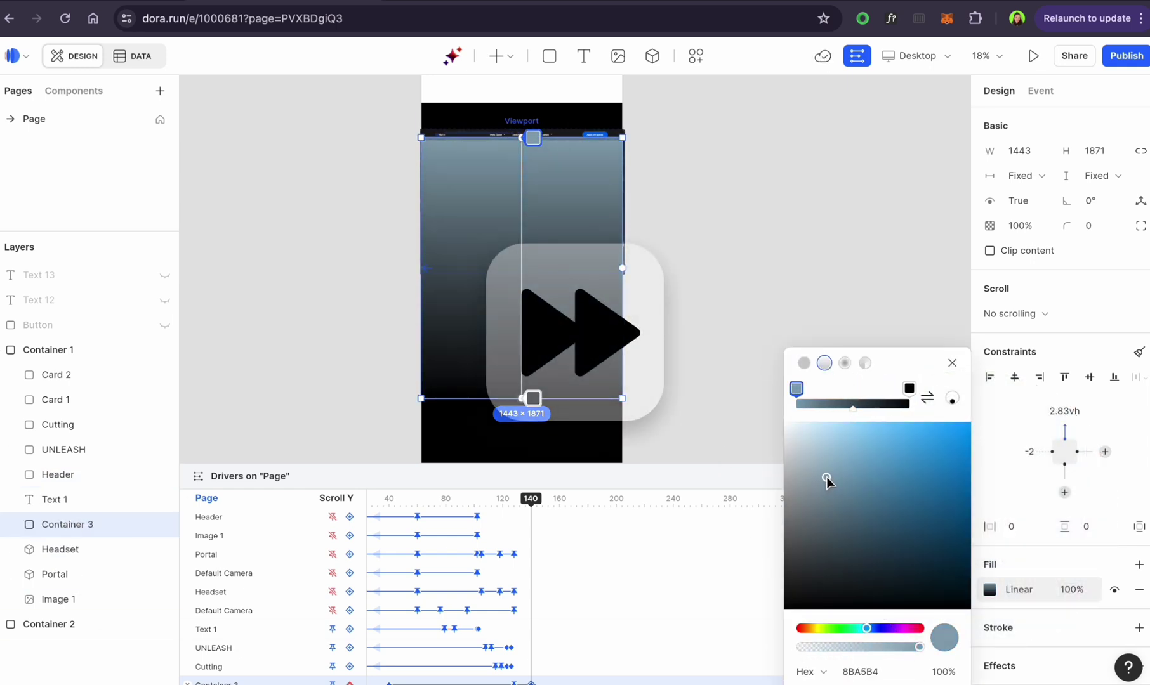
- Add a black stop near the gradient's start and make the first stop fully transparent black
mouse_move(797, 388)
mouse_down()
mouse_move(849, 397)
mouse_move(794, 391)
mouse_up()
click(805, 404)
drag(815, 539, 767, 638)
click(803, 404)
mouse_move(797, 389)
mouse_down()
mouse_move(812, 390)
mouse_move(795, 391)
mouse_up()
drag(919, 647, 796, 652)
- Reposition the blue gradient stop and add a darker blue stop 516876 between it and the upper black stop
drag(533, 266, 533, 236)
click(522, 327)
drag(534, 328, 533, 205)
drag(813, 534, 838, 526)
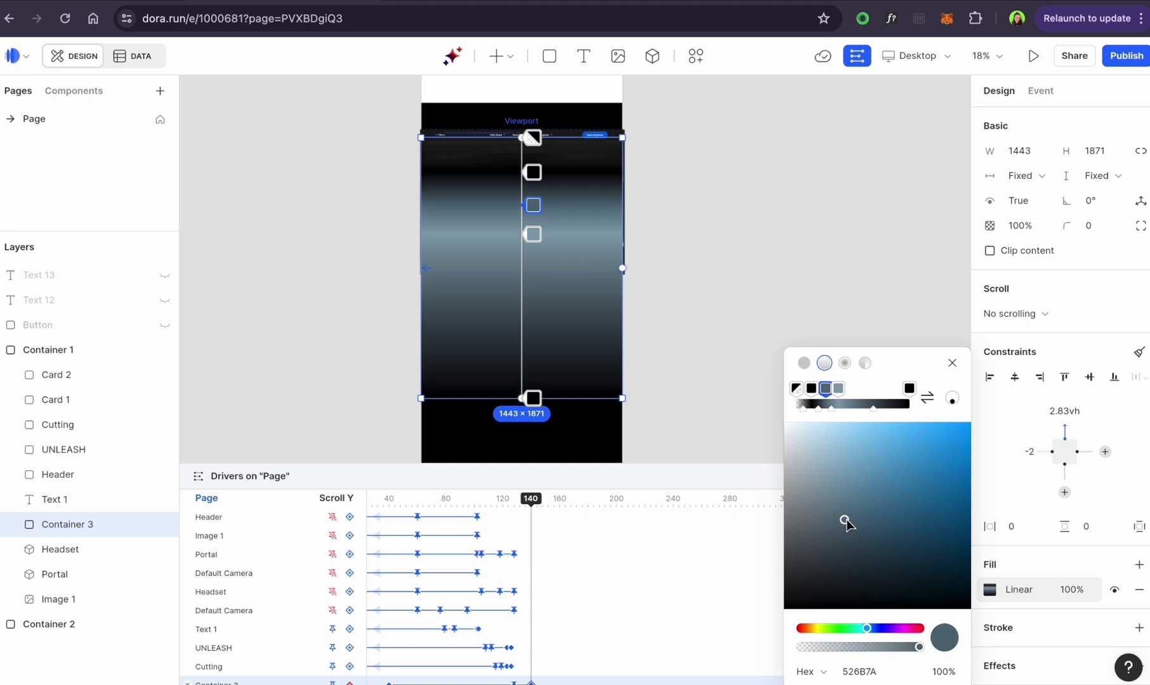
- Lower the light blue stop and recolour it 84A4B5, and move the second black stop closer to the gradient's start
drag(838, 398, 850, 396)
drag(842, 522, 837, 480)
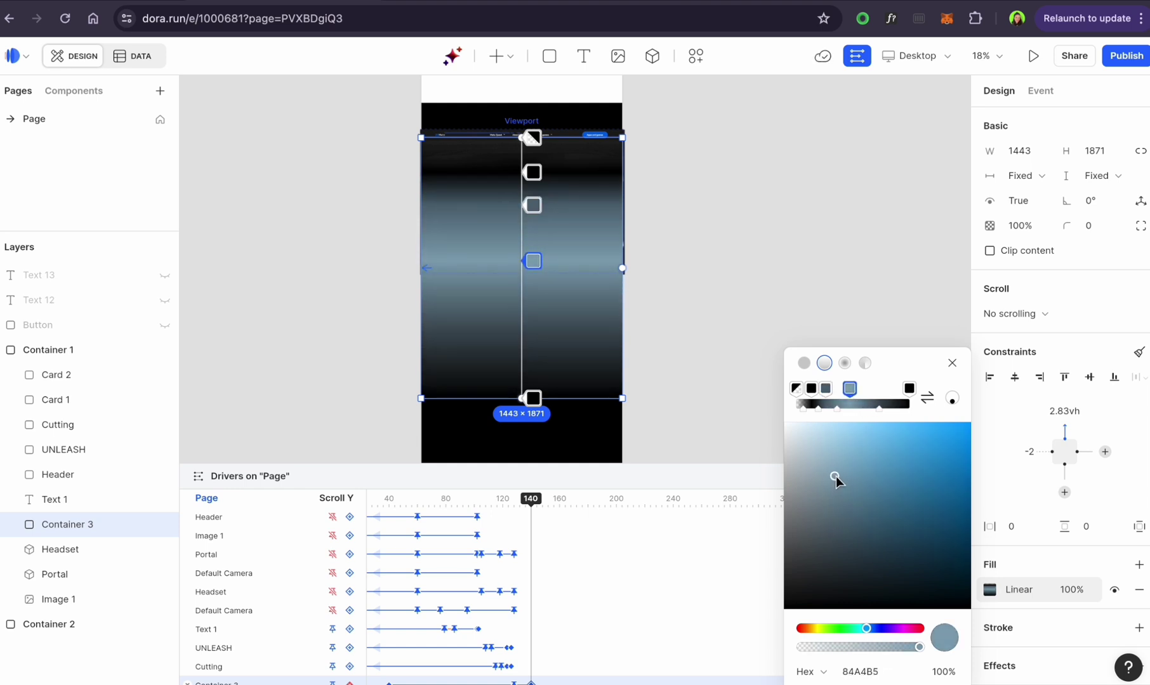
drag(535, 215, 536, 218)
drag(534, 172, 535, 154)
drag(534, 218, 534, 207)
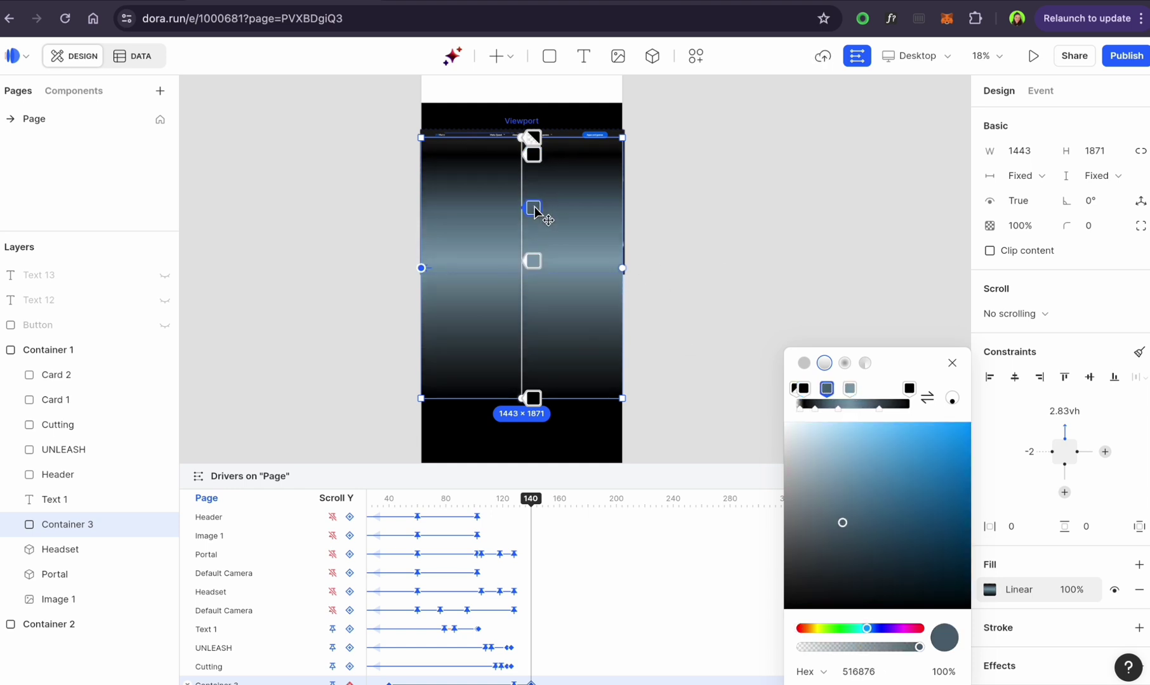
key(Escape)
- Set Container 3's visibility to False at its scroll position 128 keyframe
drag(532, 500, 449, 502)
click(1014, 202)
scroll(538, 656, up, 5)
click(512, 682)
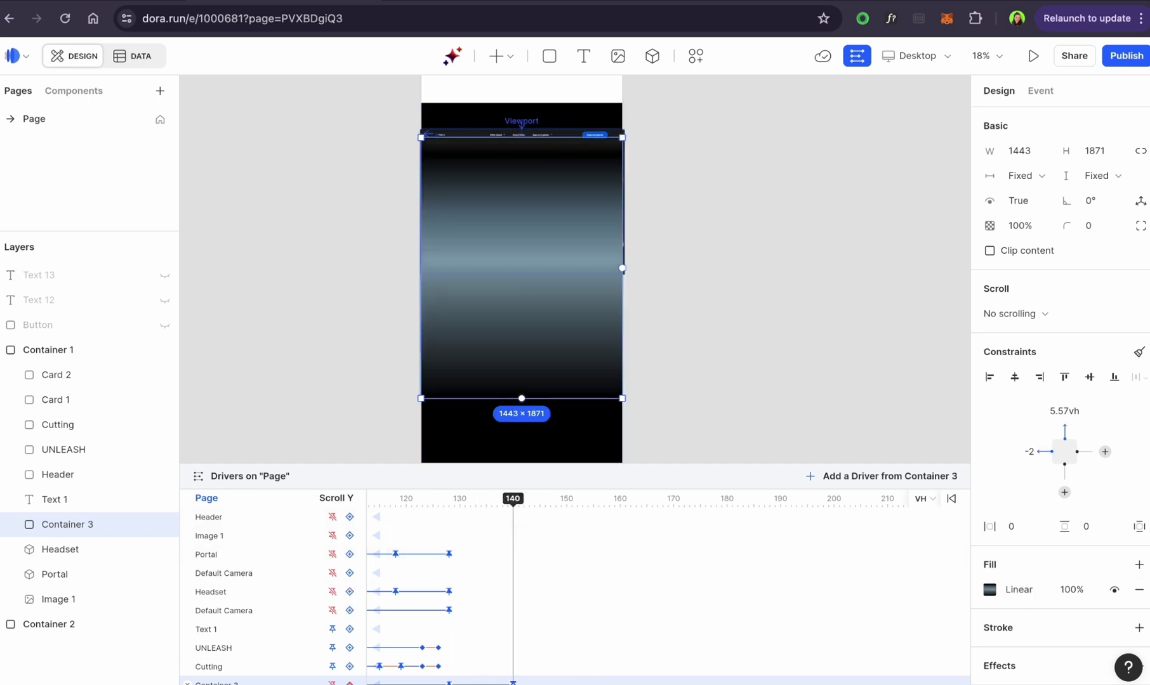
drag(513, 502, 450, 501)
click(349, 684)
click(349, 683)
click(991, 201)
click(1012, 202)
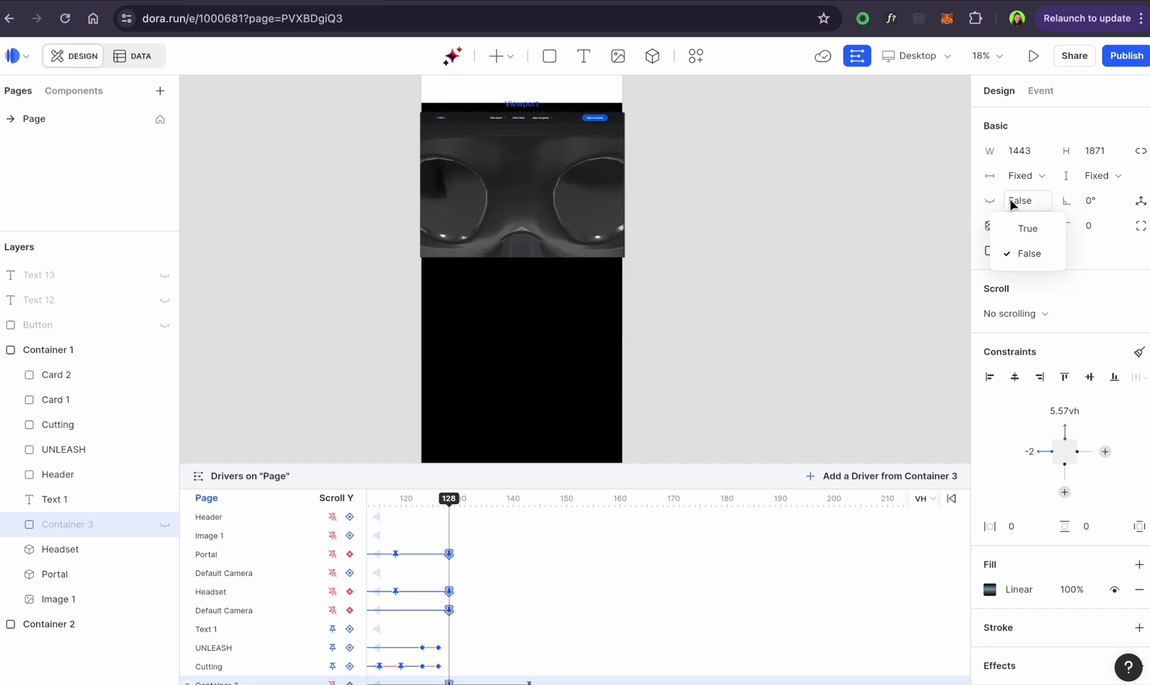
click(1029, 254)
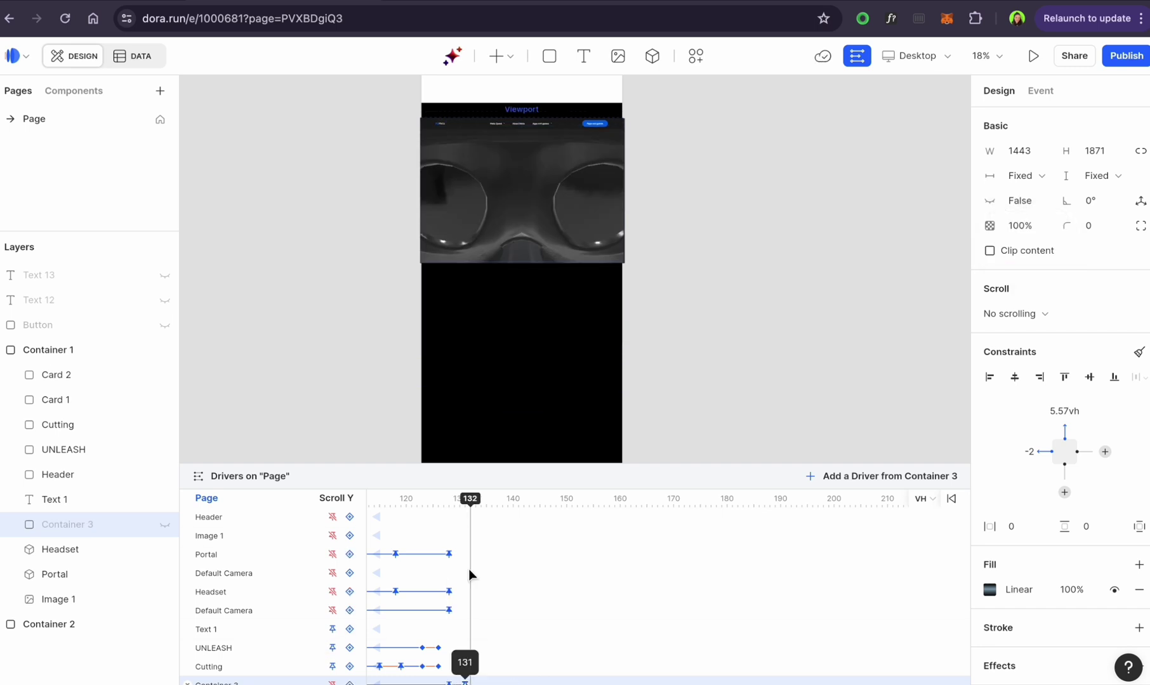
- Move Container 3's last keyframe to scroll position 132 and check the easing and visibility at 128
click(445, 502)
mouse_move(446, 505)
mouse_down()
mouse_move(467, 509)
mouse_move(449, 504)
mouse_up()
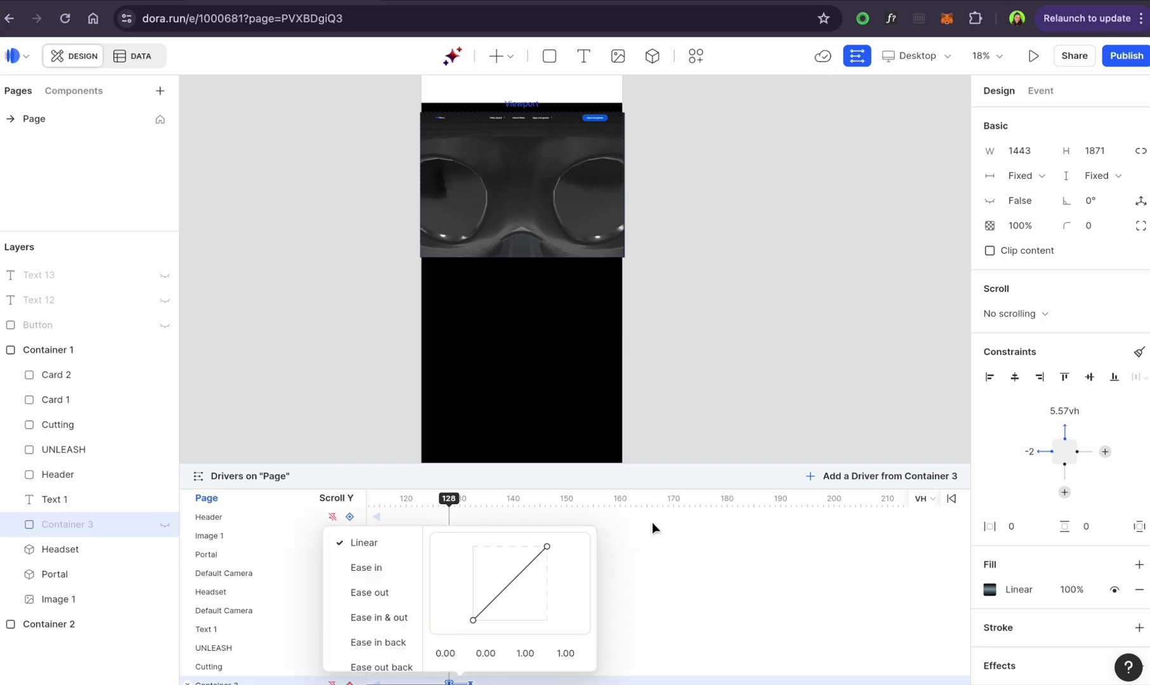
click(449, 683)
click(990, 201)
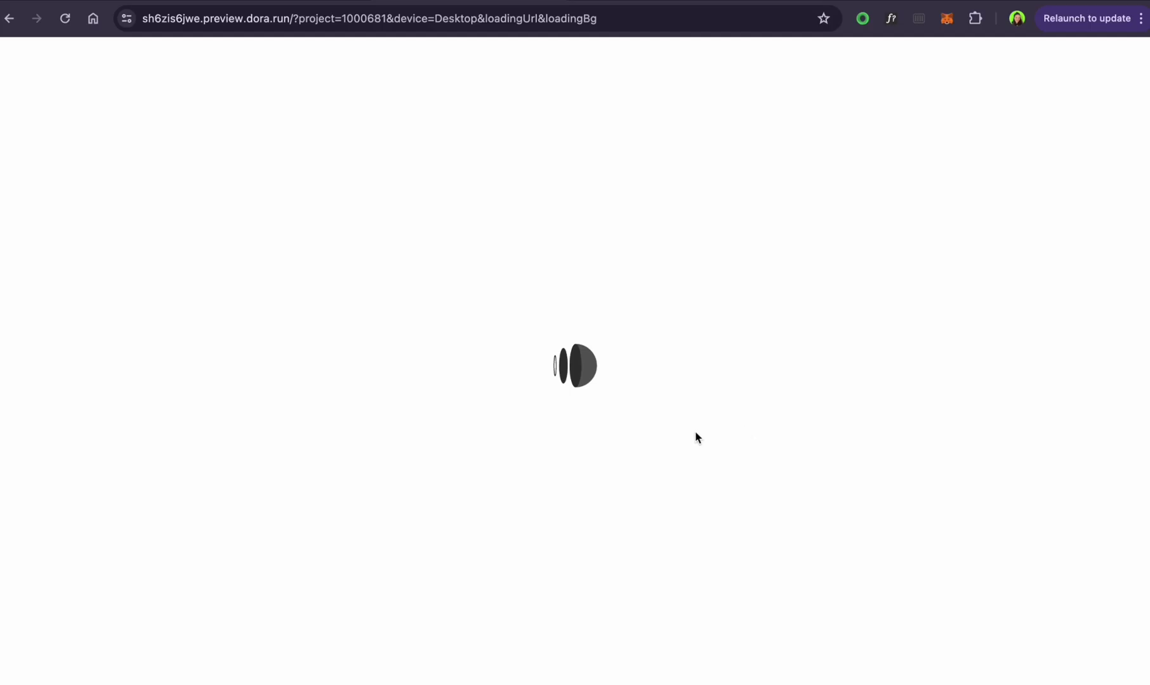
- Preview the page by scrolling through the feature texts and the gradient overlay
scroll(695, 432, down, 10)
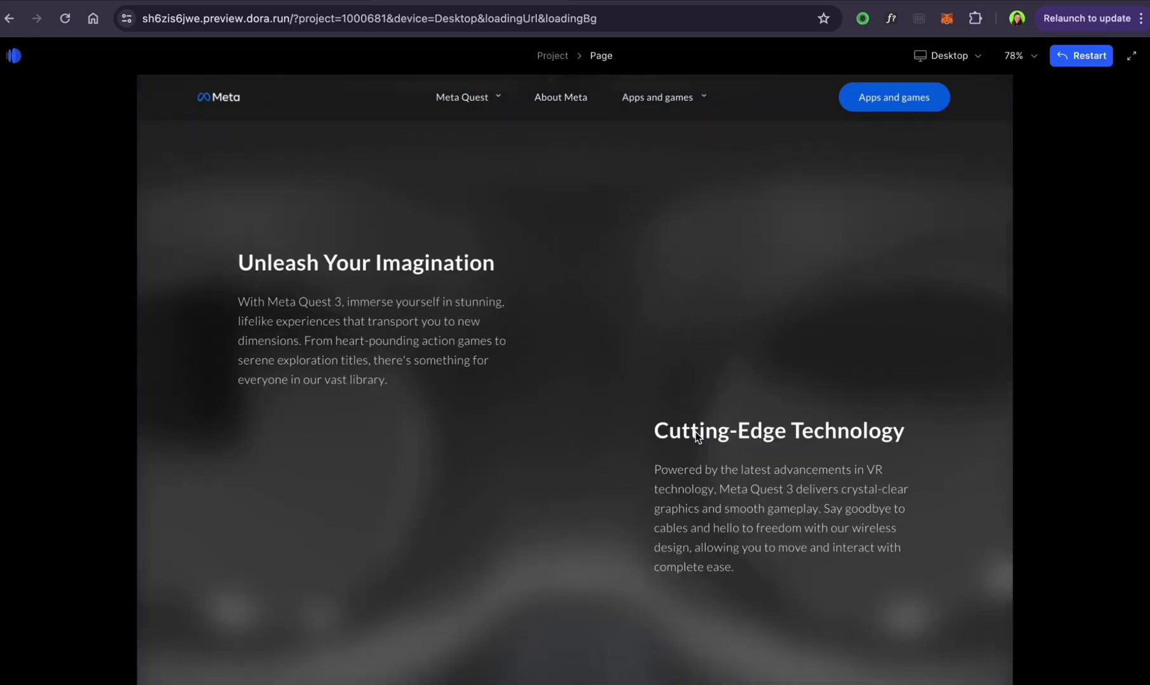
scroll(698, 438, down, 10)
click(365, 2)
- Move Container 3's first keyframe to scroll position 128, set its visibility to True there and check the overlay up to 149
scroll(777, 394, down, 2)
click(771, 537)
mouse_move(772, 500)
mouse_down()
mouse_move(799, 503)
mouse_move(772, 509)
mouse_up()
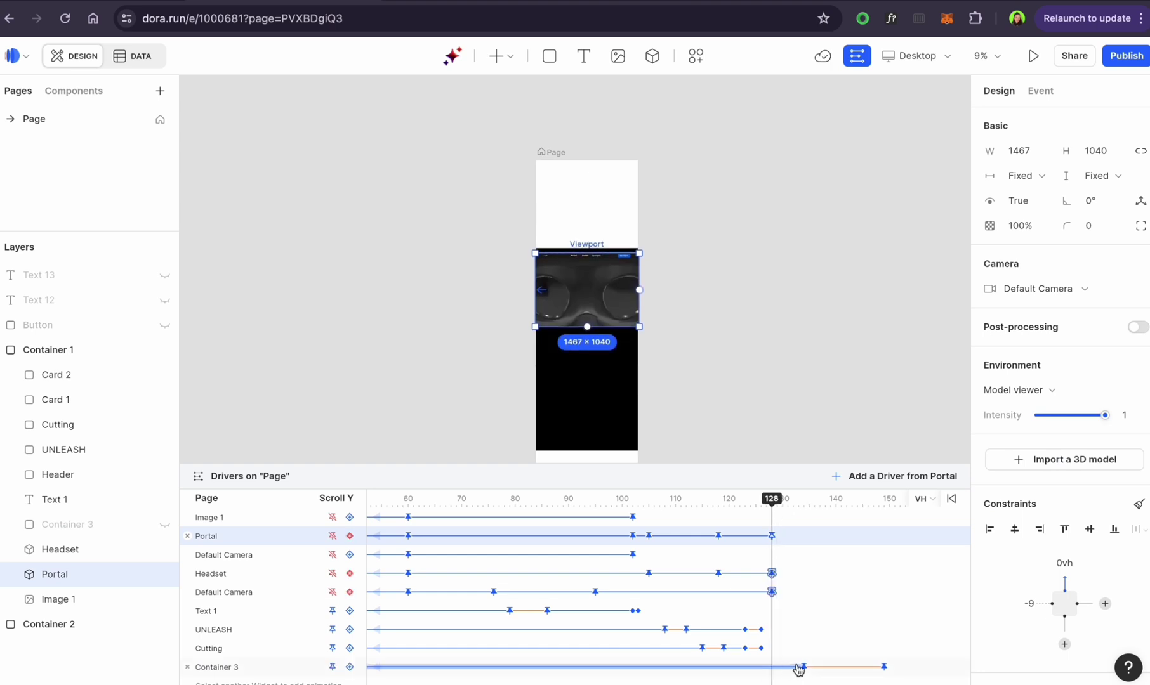
drag(803, 668, 772, 667)
click(1017, 203)
mouse_move(772, 502)
mouse_down()
mouse_move(791, 506)
mouse_move(770, 509)
mouse_up()
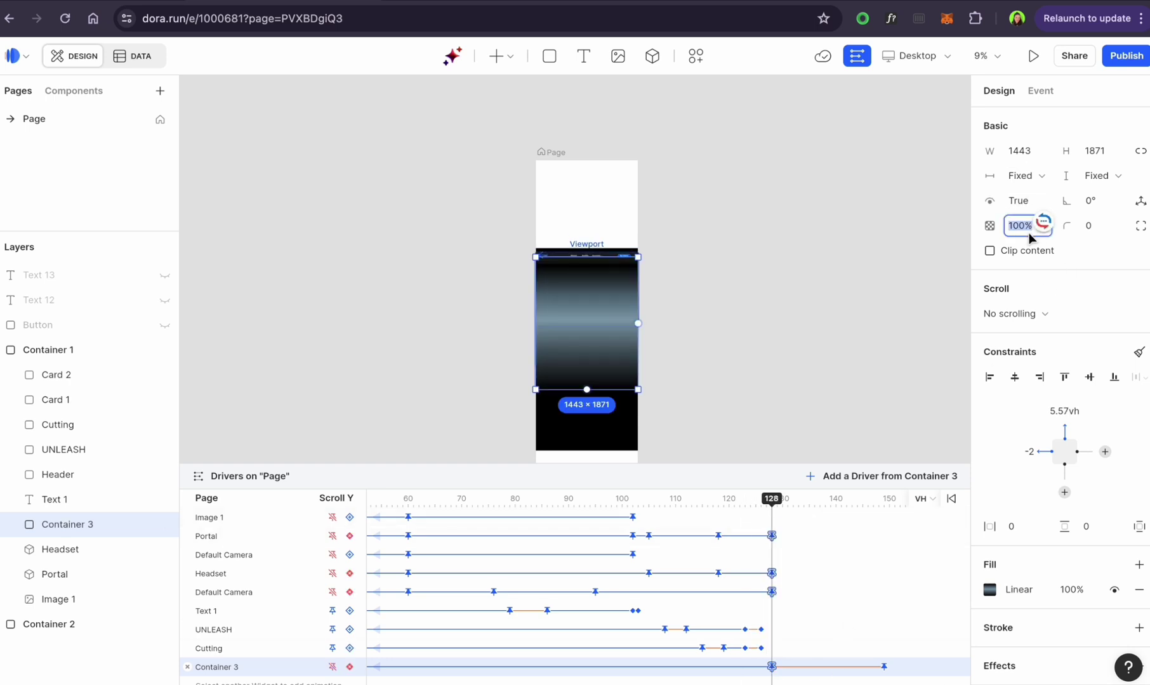
drag(772, 500, 884, 502)
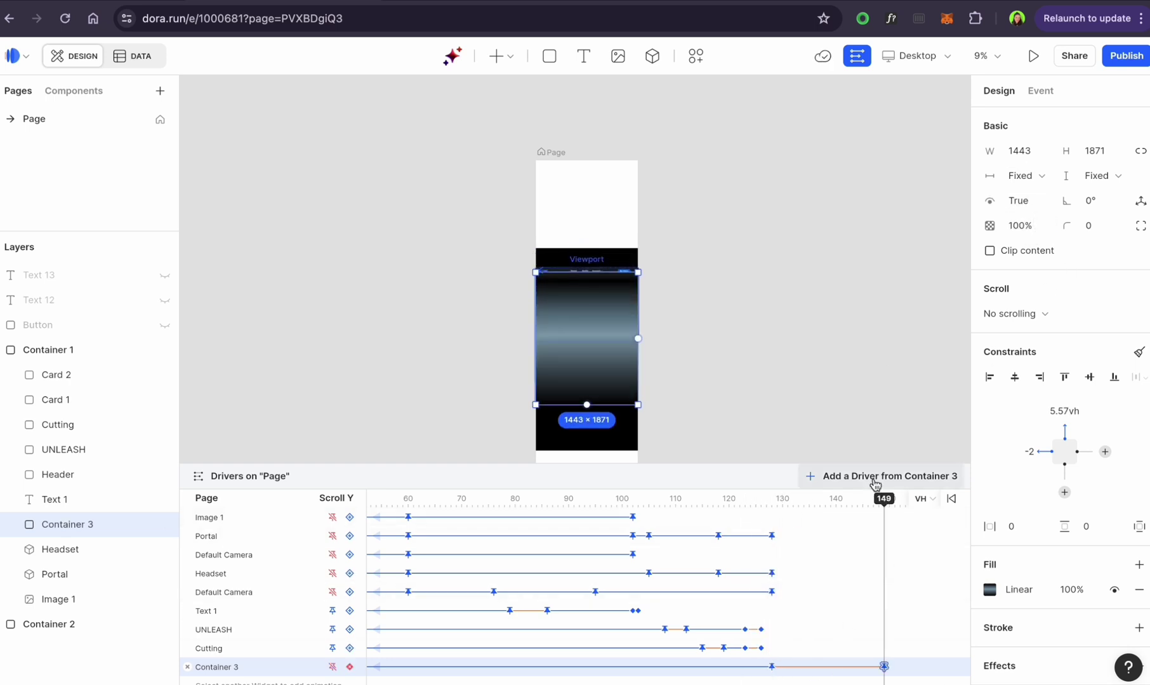
- Restart the page preview and scroll through the headset scene to the gradient overlay
click(428, 2)
click(1101, 61)
scroll(727, 357, down, 8)
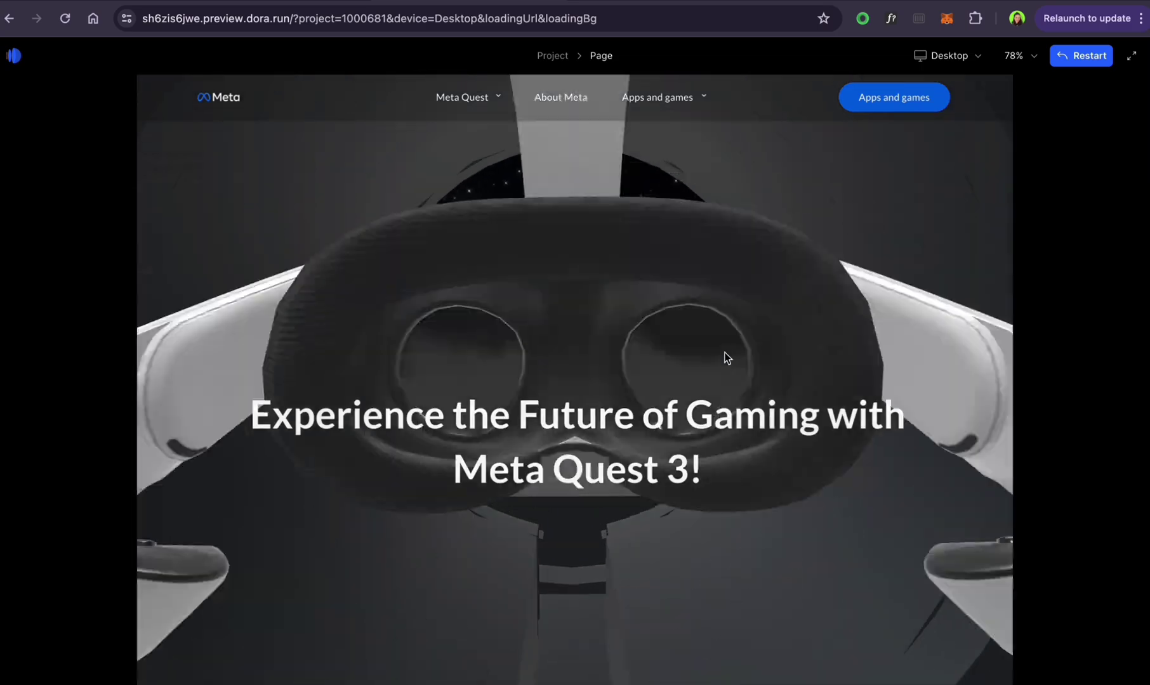
scroll(728, 359, down, 10)
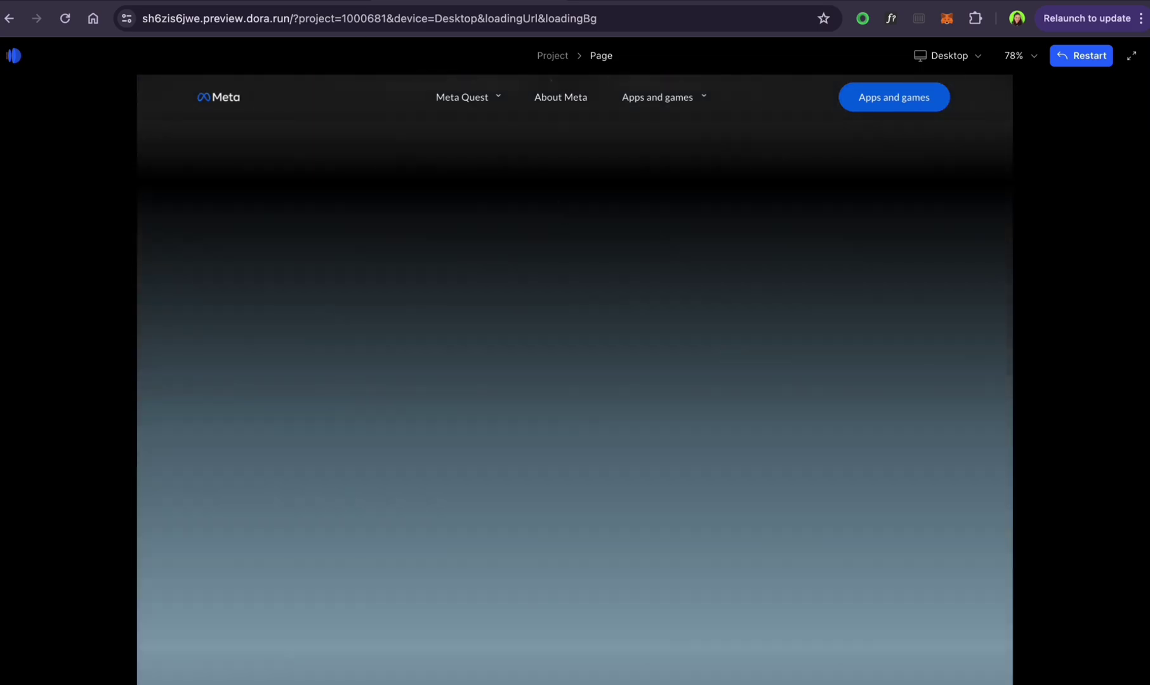
click(298, 2)
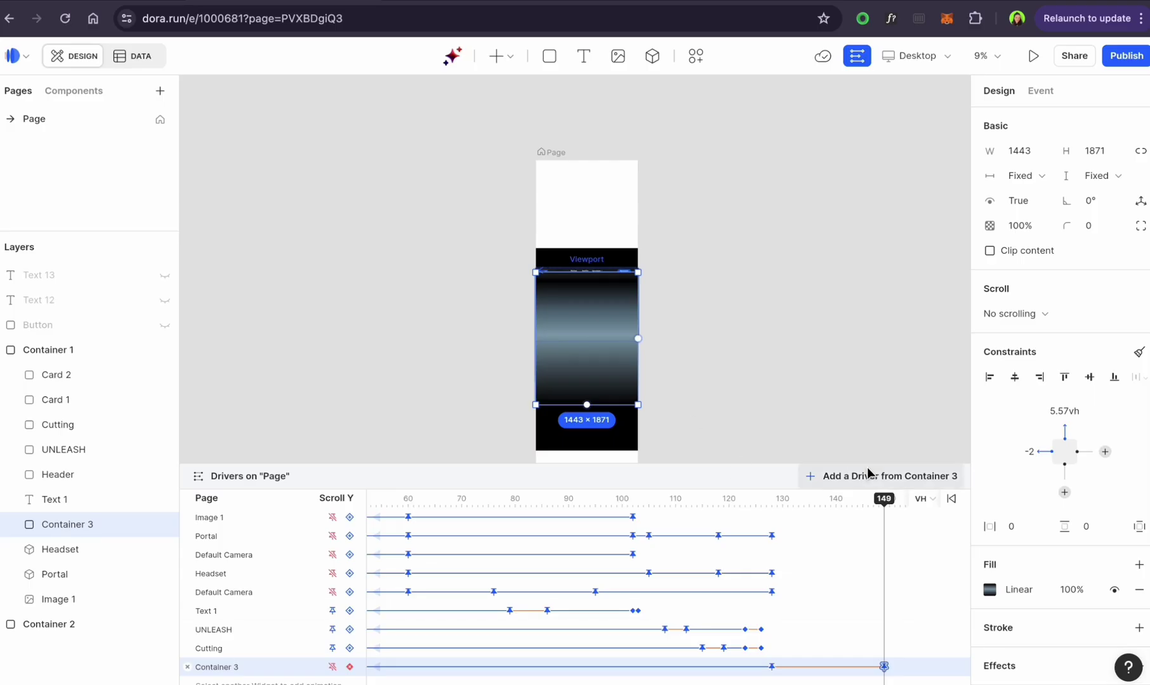
- Move Container 3's end keyframe to scroll position 143 and add another keyframe at about 181
scroll(753, 660, right, 5)
drag(749, 506, 914, 508)
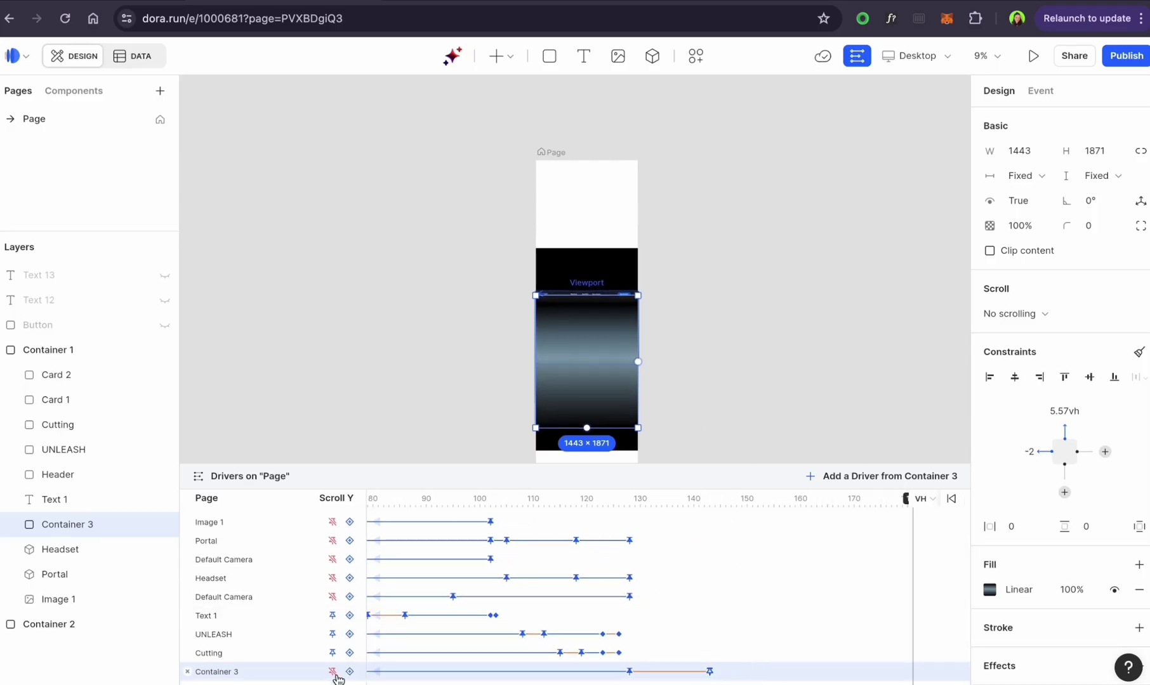
click(349, 672)
scroll(884, 551, right, 1)
drag(867, 547, 664, 538)
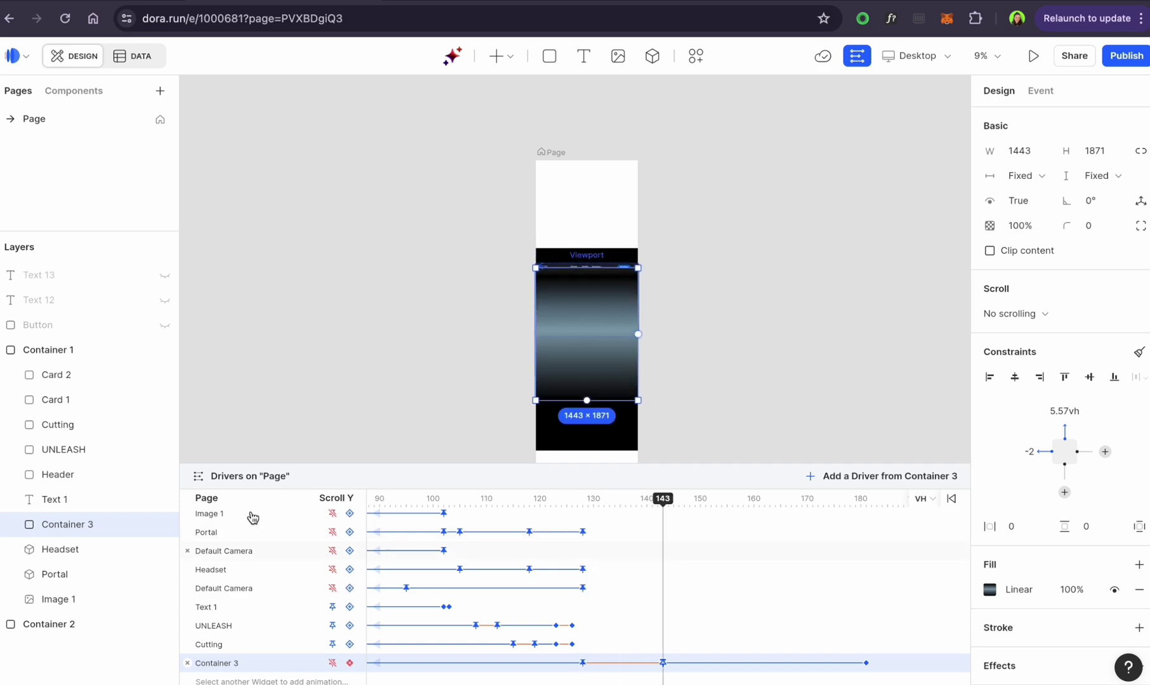
- Draw a 3D widget about 1477 × 1123 across the gradient section and import the model game interior 2.glb into it
click(652, 62)
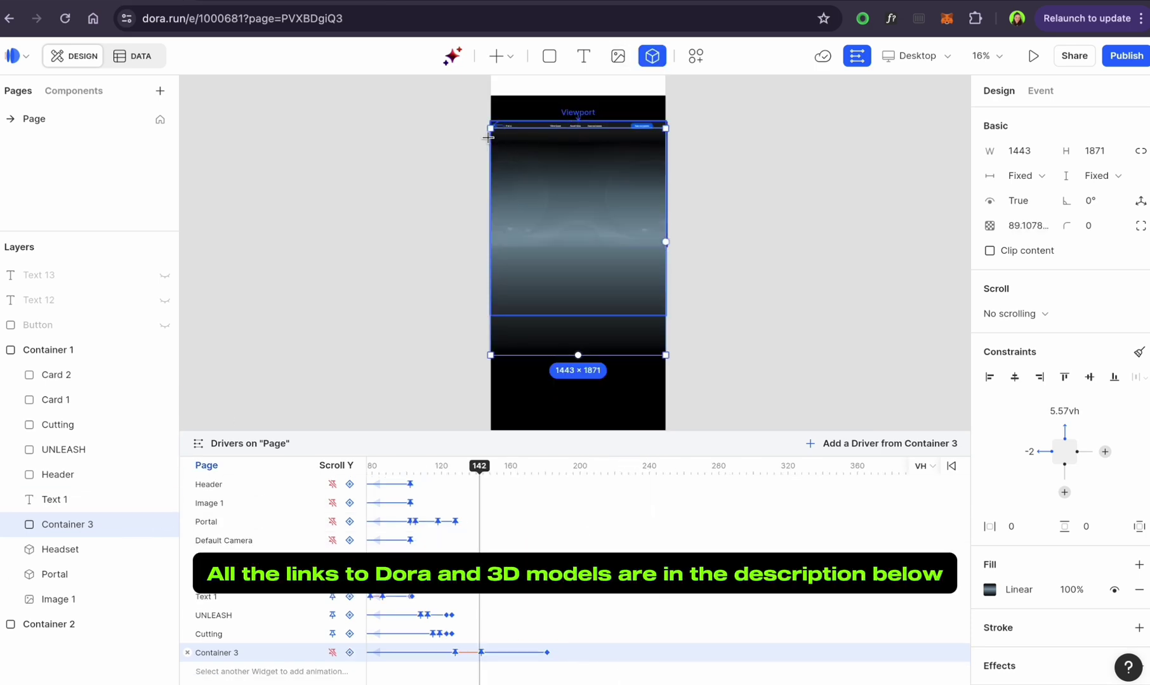
drag(488, 138, 667, 274)
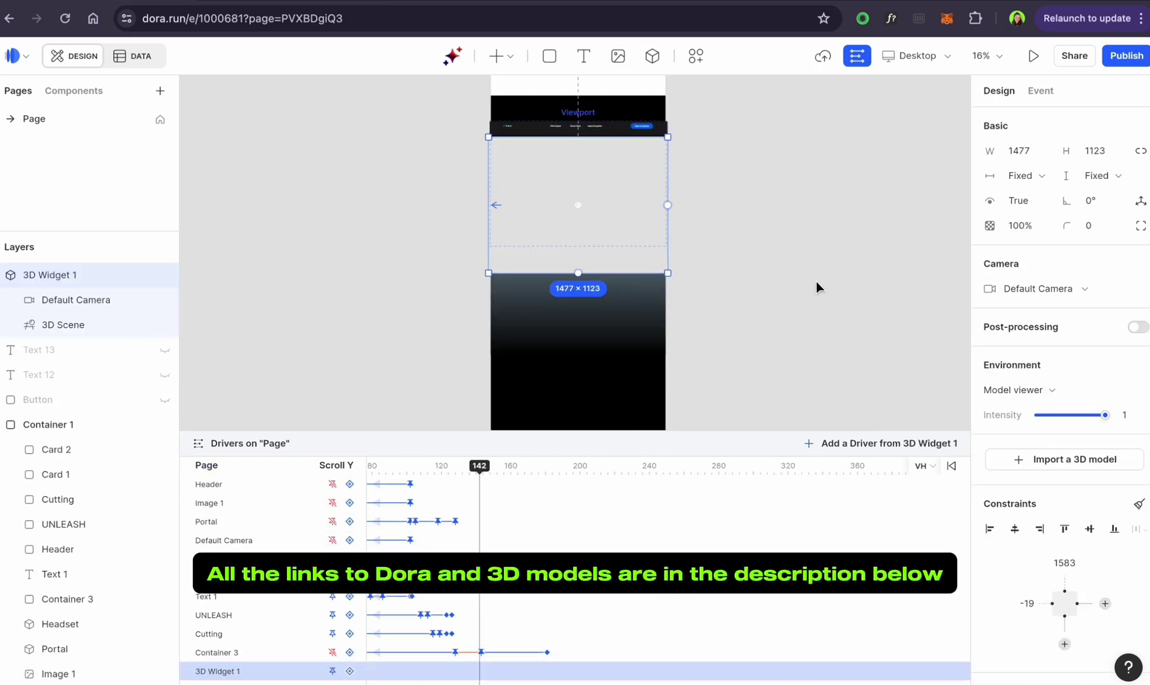
click(575, 274)
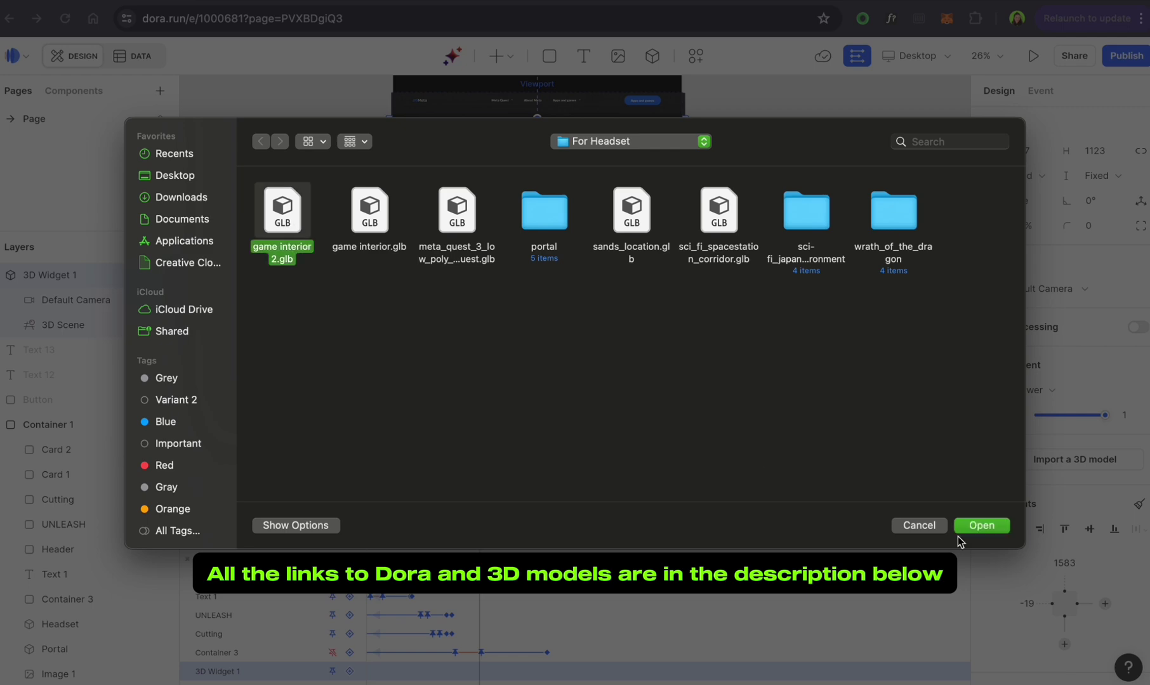
click(959, 530)
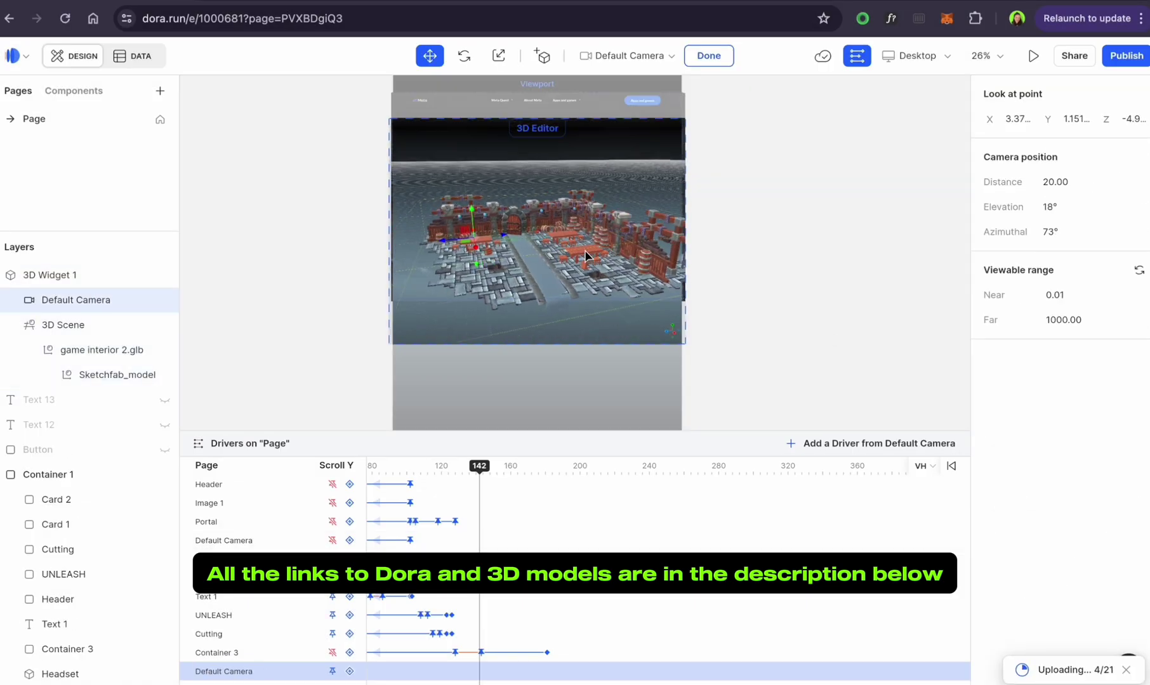
- Frame the interior model along its central aisle, with camera distance about 10.63, elevation 12° and azimuthal 88°
scroll(585, 250, up, 10)
drag(585, 250, 571, 264)
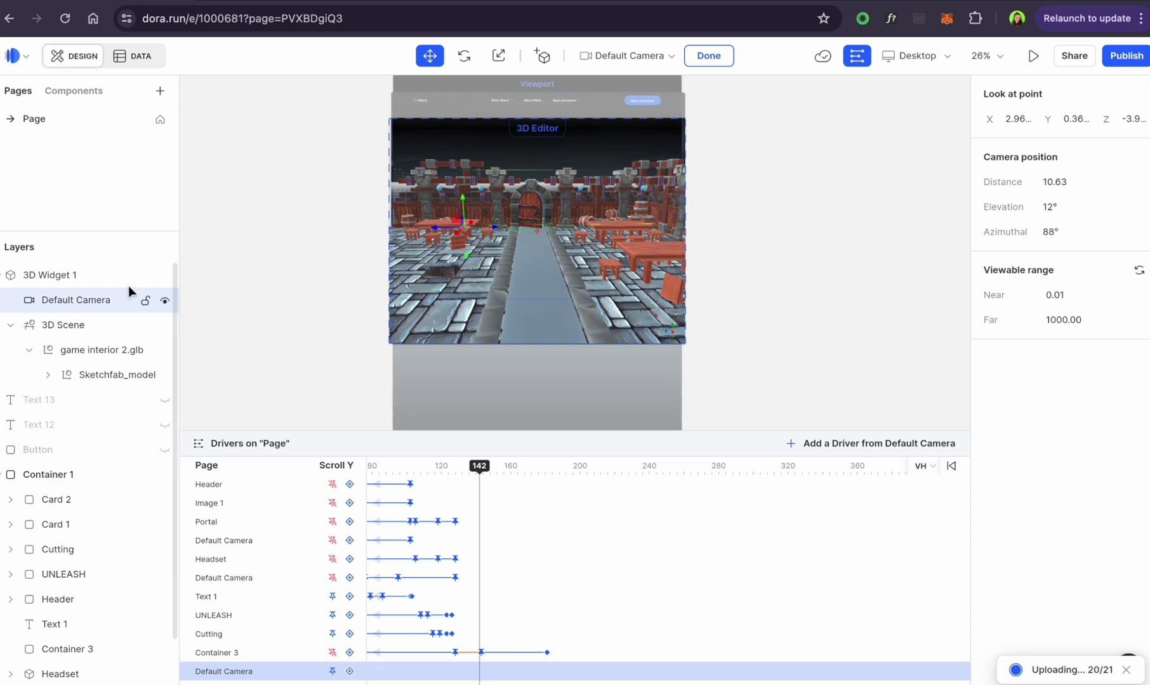
- Pin 3D Widget 1 at scroll positions 140 and 145, with opacity 0% at 140 and 100% at 145
click(108, 277)
click(332, 672)
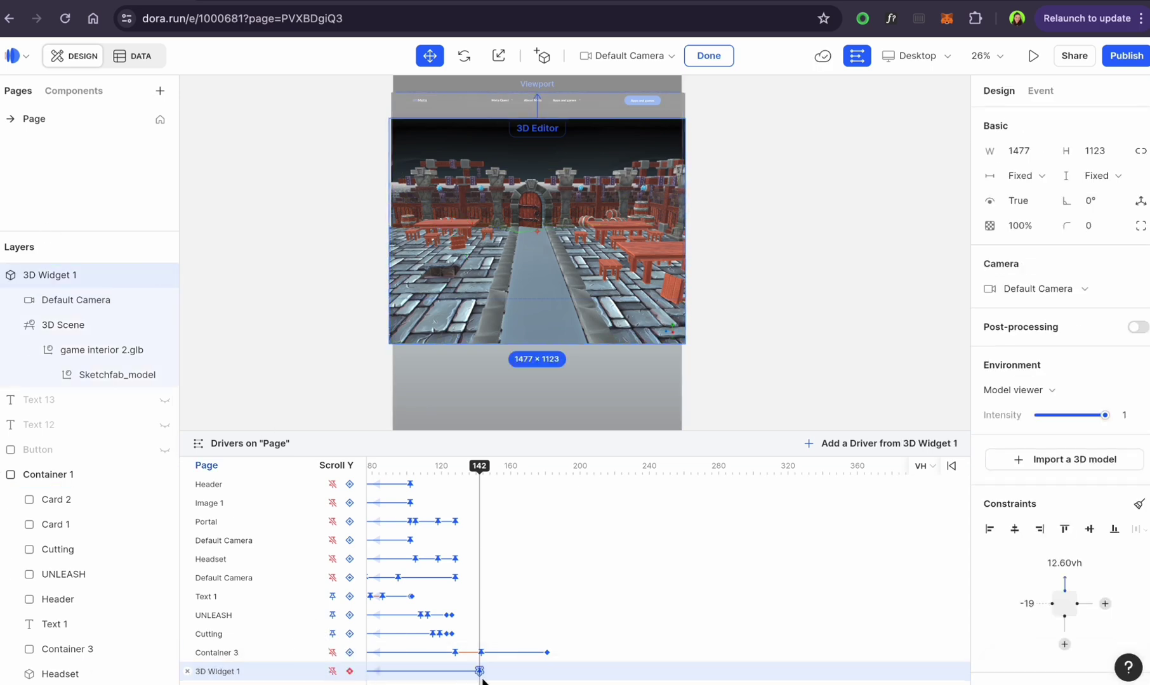
mouse_move(477, 466)
mouse_down()
mouse_move(460, 466)
mouse_move(487, 470)
mouse_up()
click(332, 671)
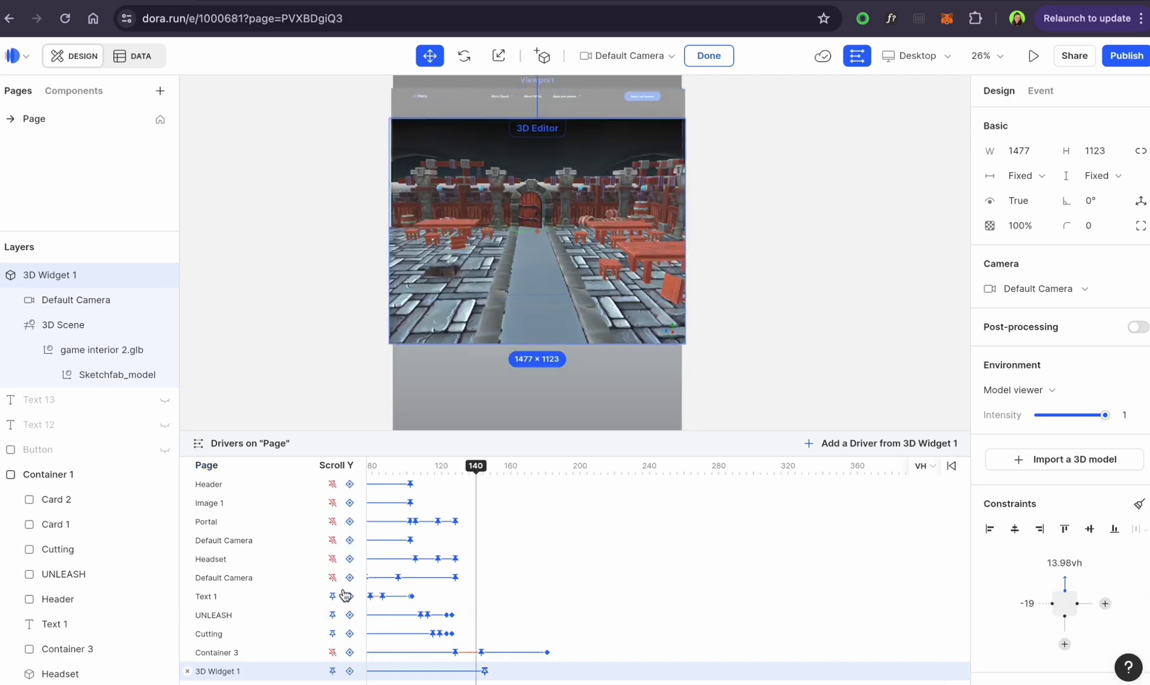
click(484, 468)
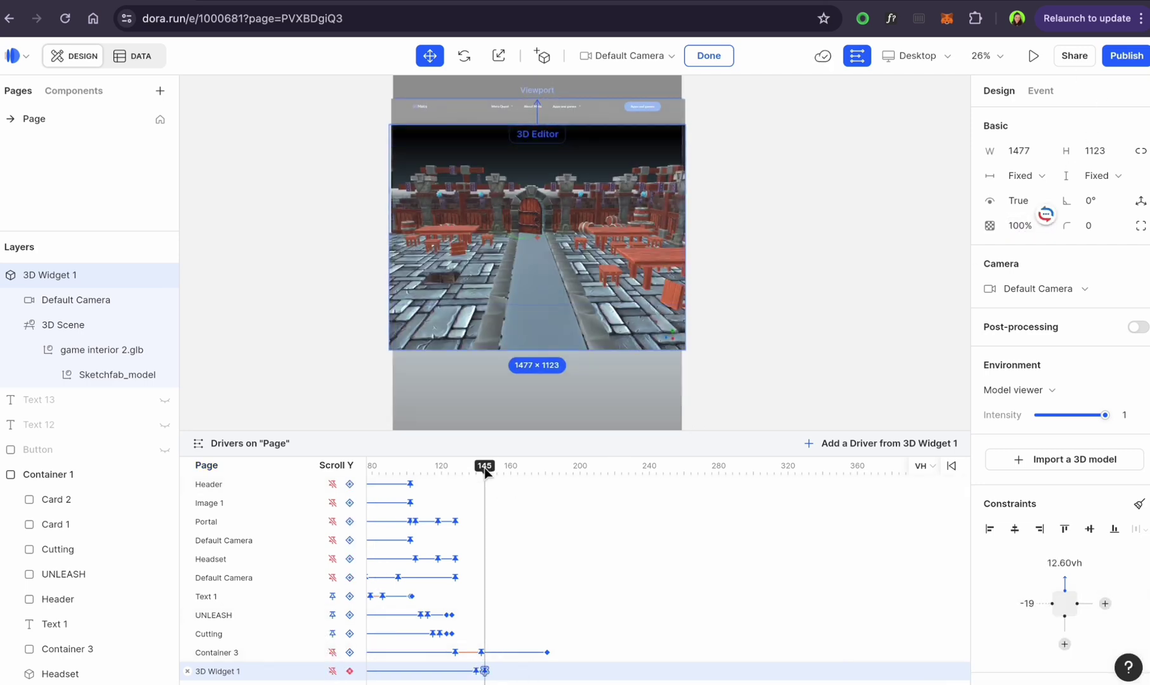
click(475, 468)
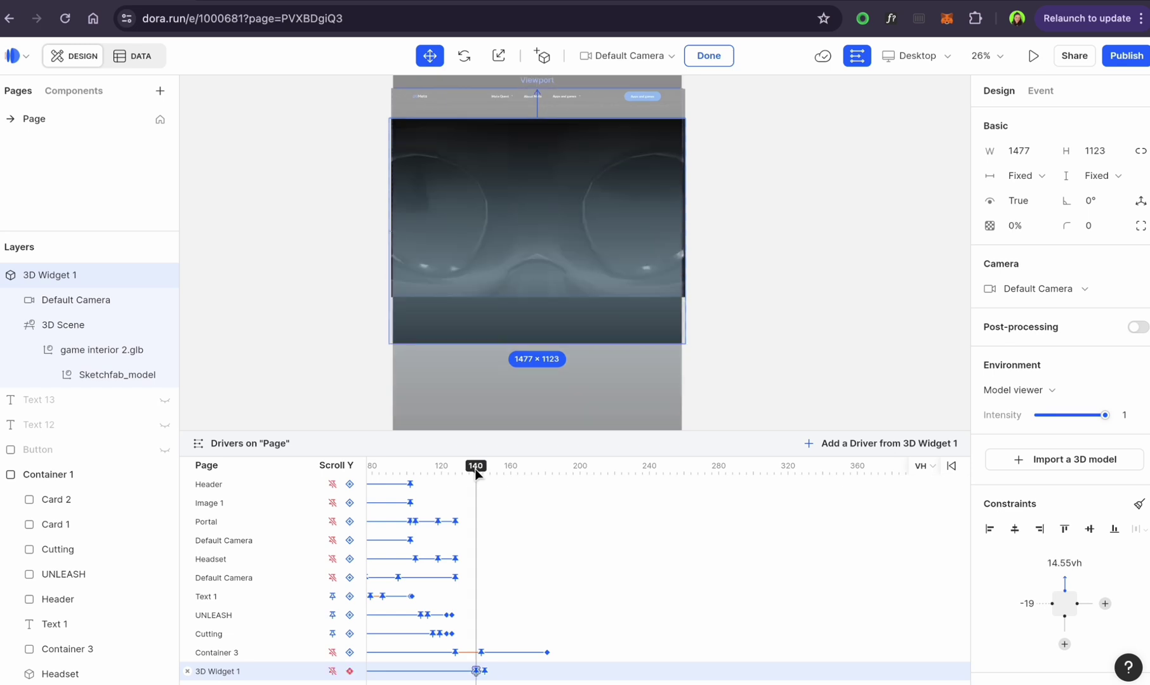
- Keyframe the interior scene's Default Camera at scroll positions 140 and 181, and finish editing the 3D scene
click(114, 303)
drag(476, 468, 616, 472)
scroll(750, 617, down, 1)
click(798, 314)
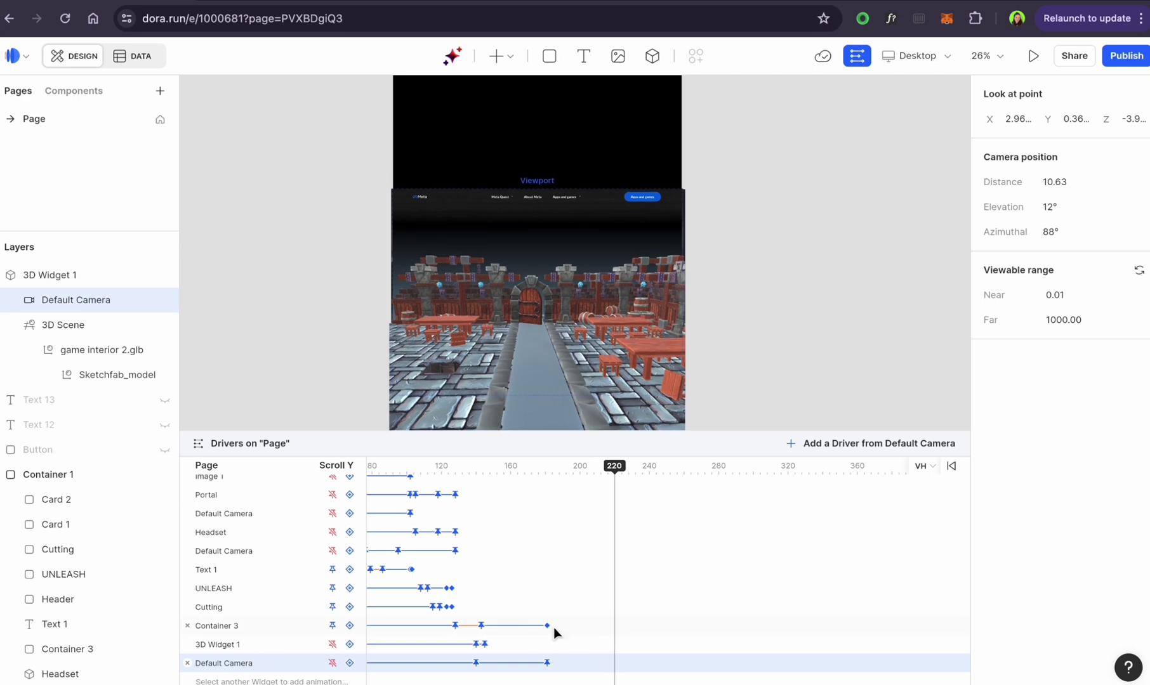
- Move Container 3's last keyframe to about scroll position 258 and add a keyframe at 218
click(548, 627)
drag(620, 482, 447, 533)
drag(482, 465, 610, 474)
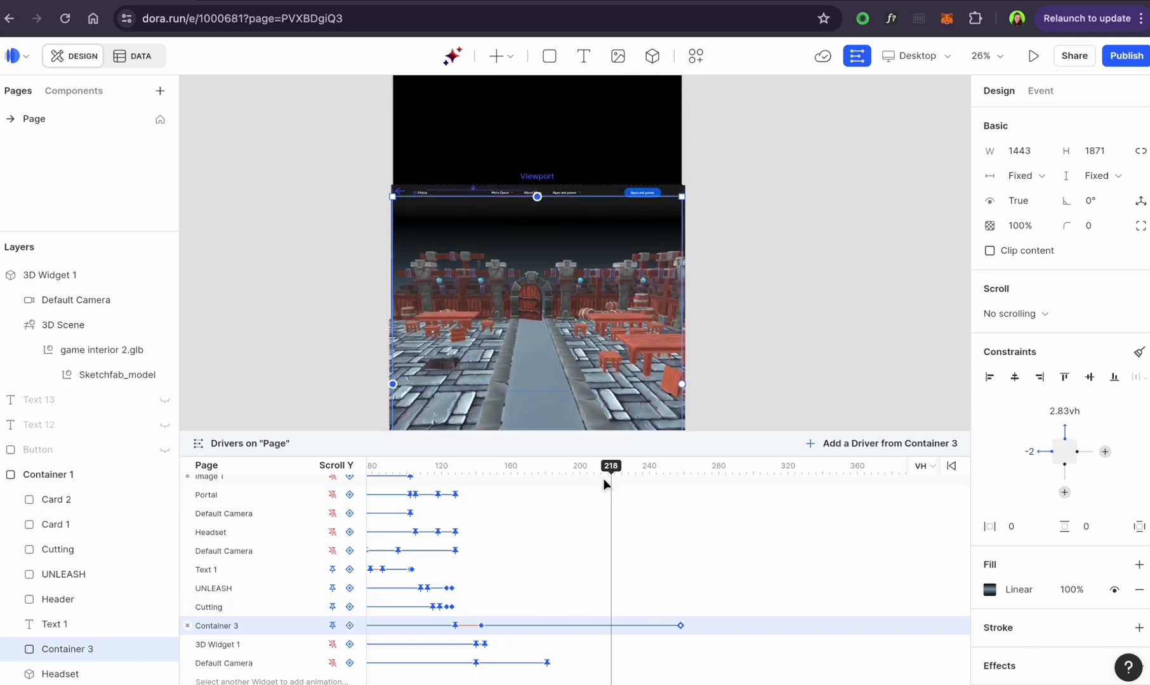
click(350, 626)
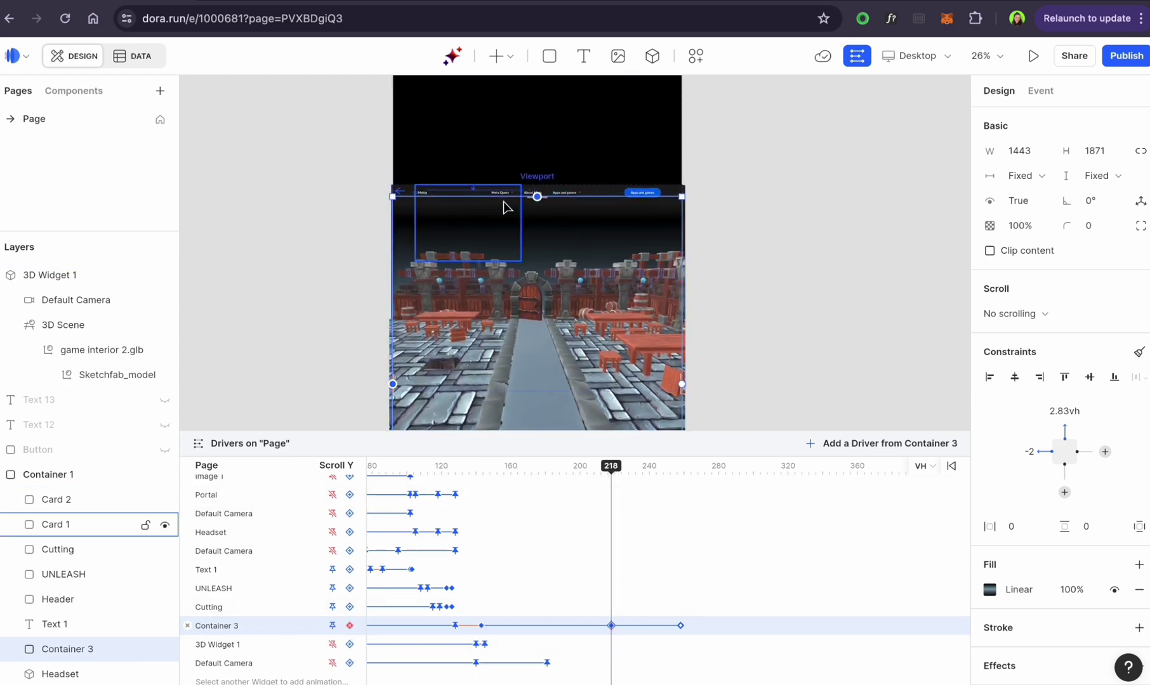
- Move the interior Default Camera's last keyframe to scroll position 174
drag(570, 479, 535, 495)
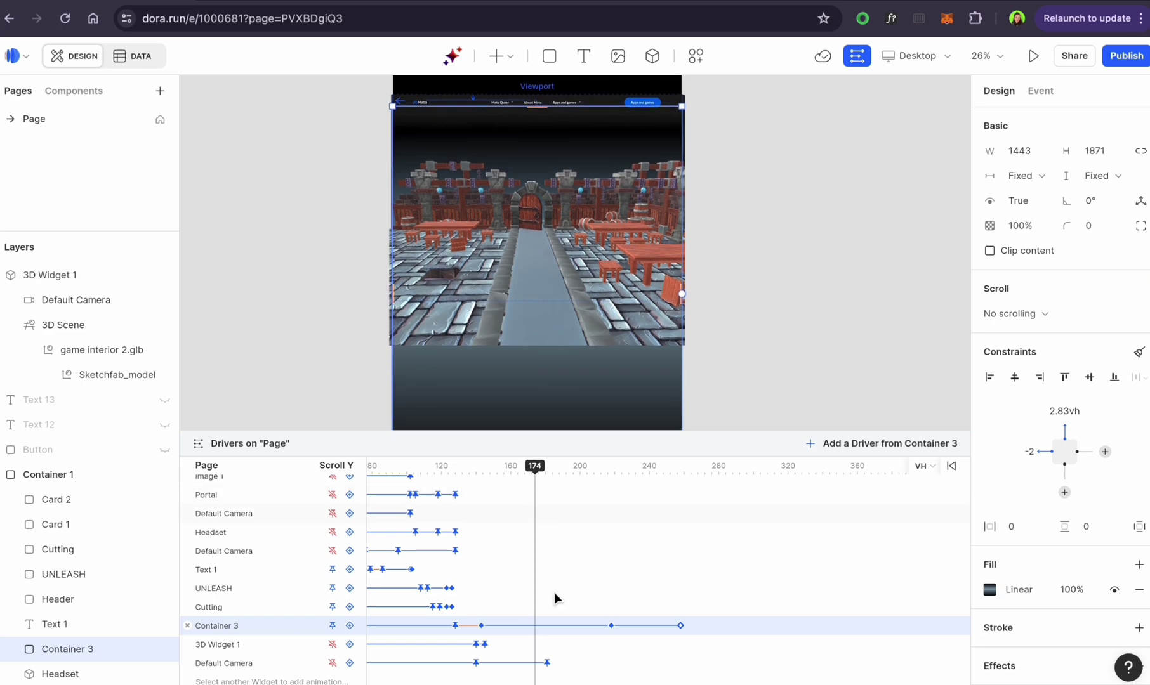
drag(547, 664, 536, 665)
- Move Card 1 down over the interior floor to offsets of about 753 vertically and 112 horizontally, and pin it at 174
click(71, 525)
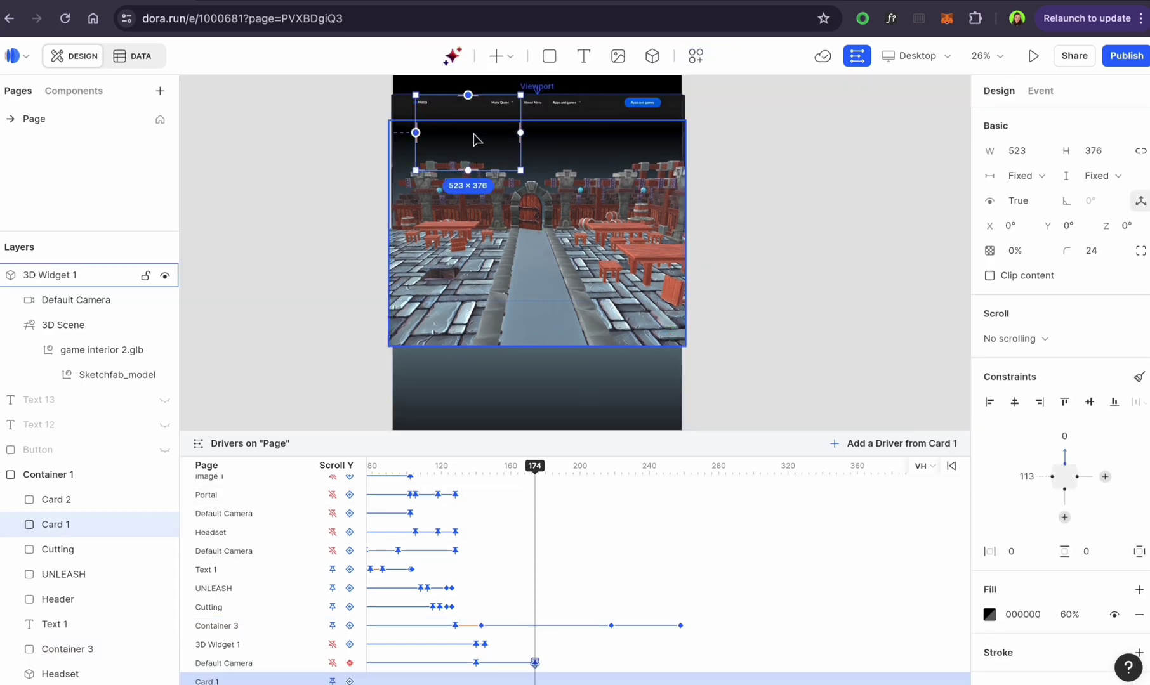
drag(476, 139, 476, 290)
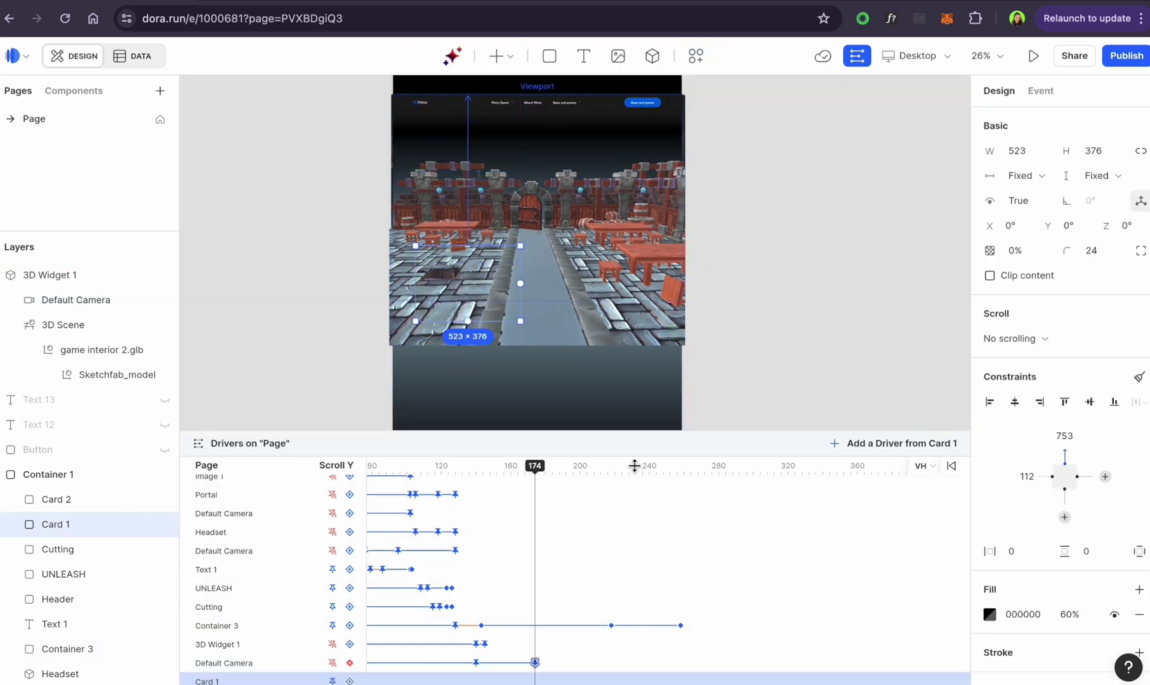
click(332, 681)
- Set Card 1's keyframes at scroll positions 168 and 181 with an Ease in transition between them
drag(534, 494, 525, 493)
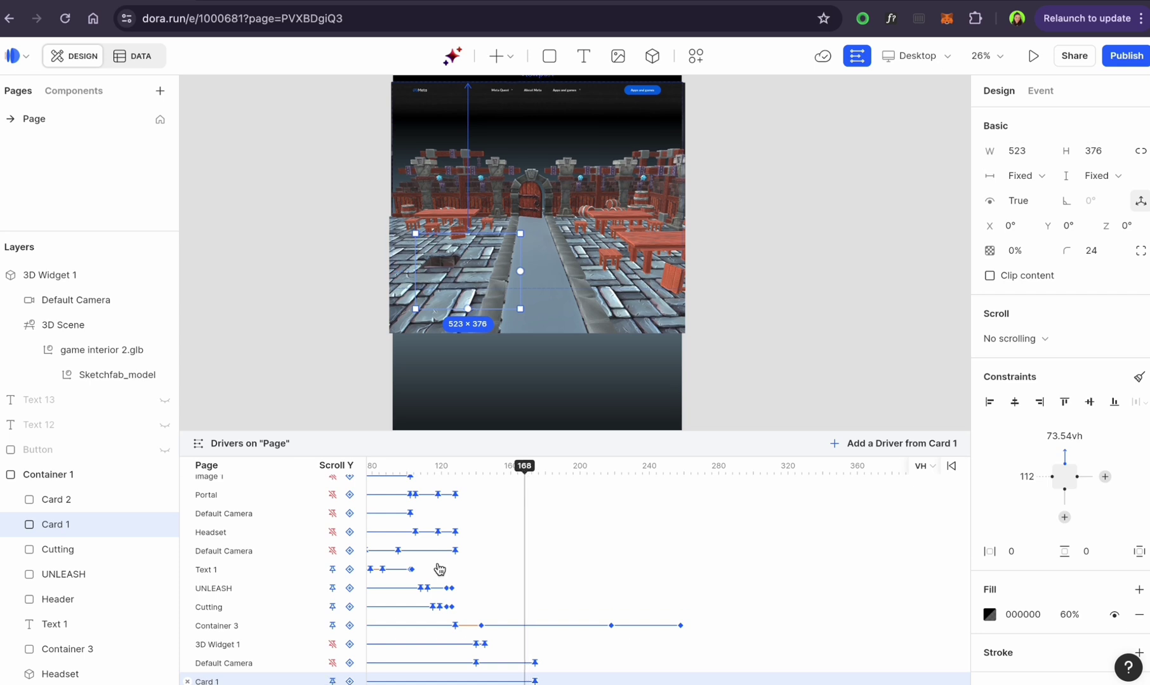
click(537, 681)
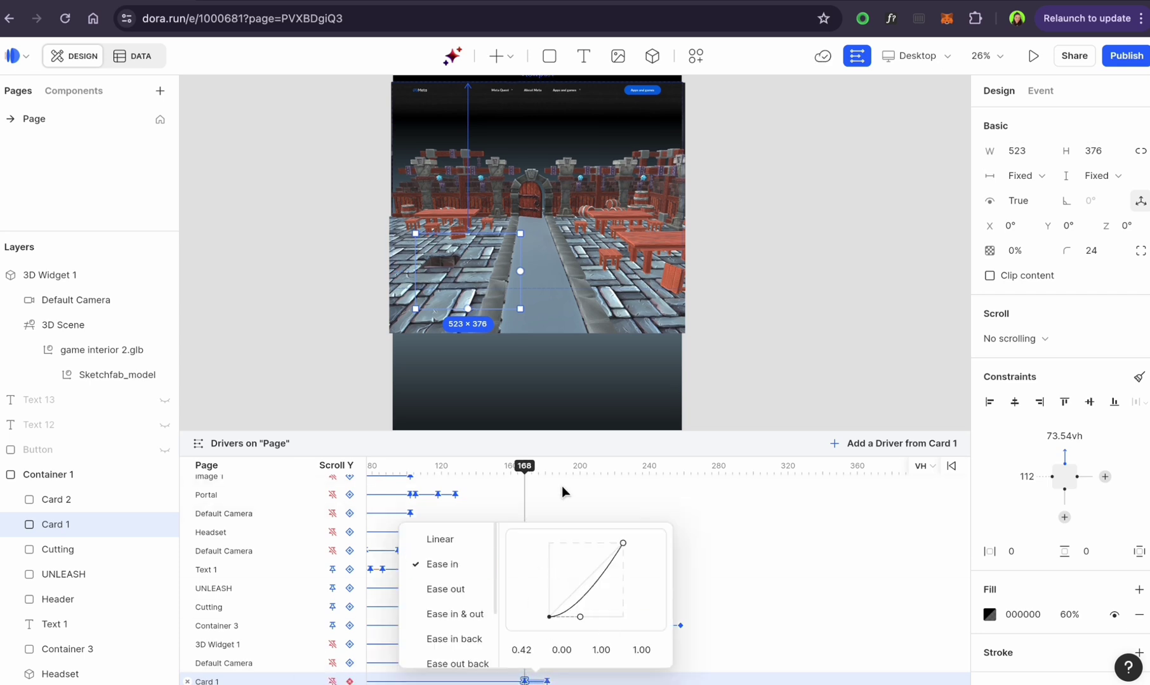
mouse_move(525, 466)
mouse_down()
mouse_move(547, 479)
mouse_move(525, 473)
mouse_up()
- Move Card 2 out of Container 1 to the front of the layer order and expand Container 1's layers
drag(49, 500, 67, 419)
click(3, 500)
click(3, 301)
shift+click(43, 301)
key(super+z)
click(63, 403)
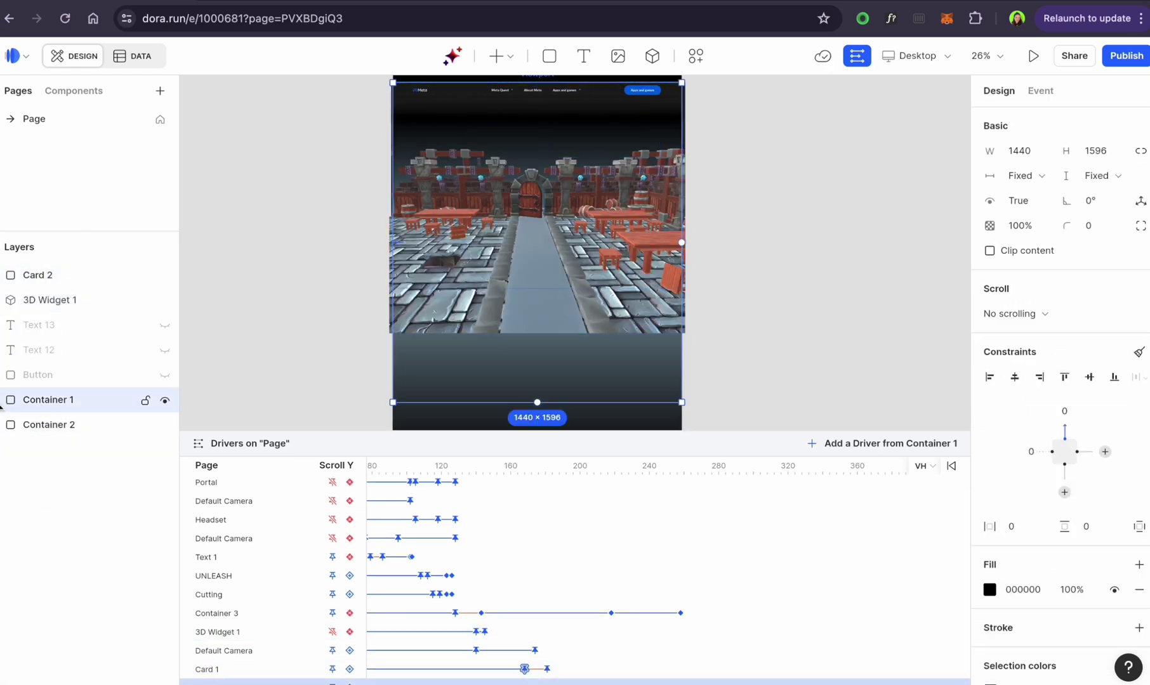
click(1, 402)
click(1, 401)
click(1, 401)
click(67, 550)
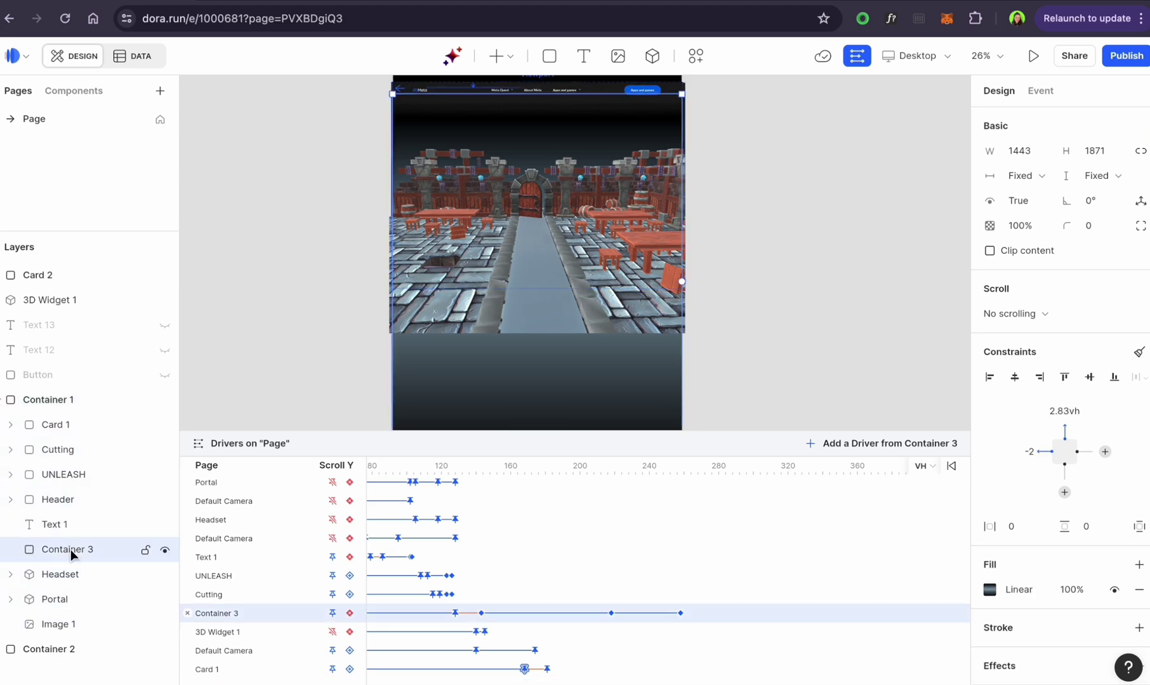
- Move 3D Widget 1 into Container 1 directly above Container 3, and bring Header to the front of Container 1
click(27, 275)
shift+click(38, 300)
drag(38, 300, 79, 539)
drag(60, 574, 59, 389)
key(super+z)
click(71, 576)
drag(56, 475, 64, 391)
- Set Card 1's opacity to 100% at its scroll position 168 keyframe
click(524, 669)
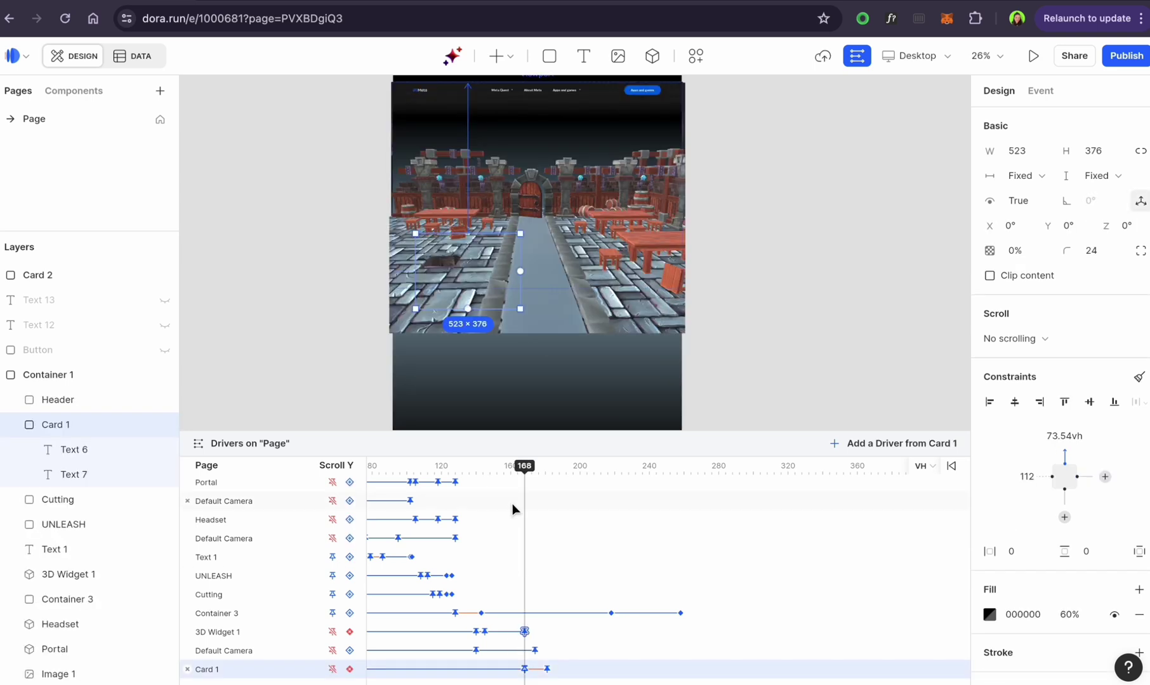
click(1041, 240)
text(1)
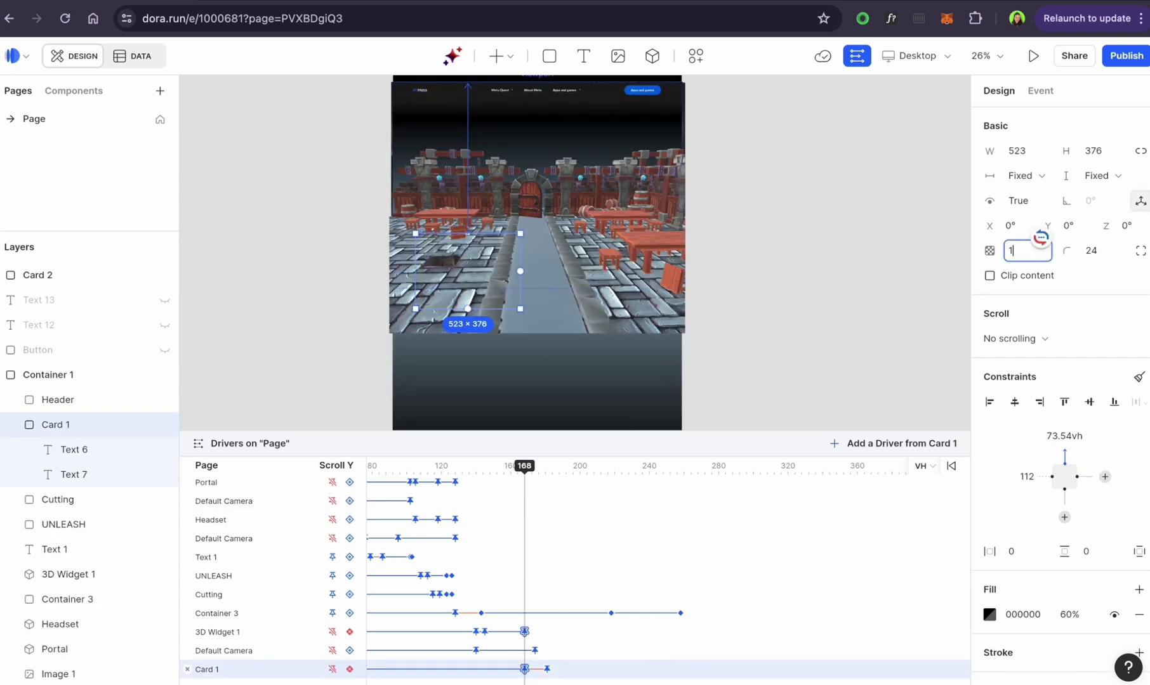
text(00)
key(Return)
- Set Card 1's X rotation to 25° and Y rotation to 2° at scroll position 168
text(20)
key(Tab)
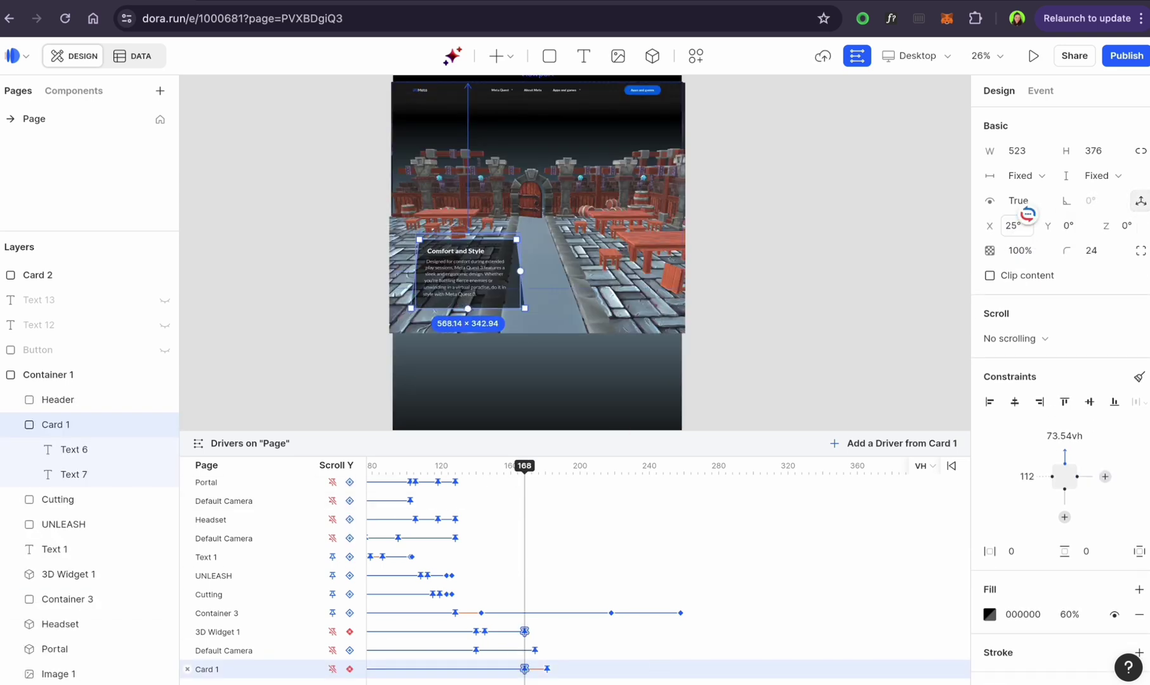
text(20)
key(Return)
text(25)
key(Return)
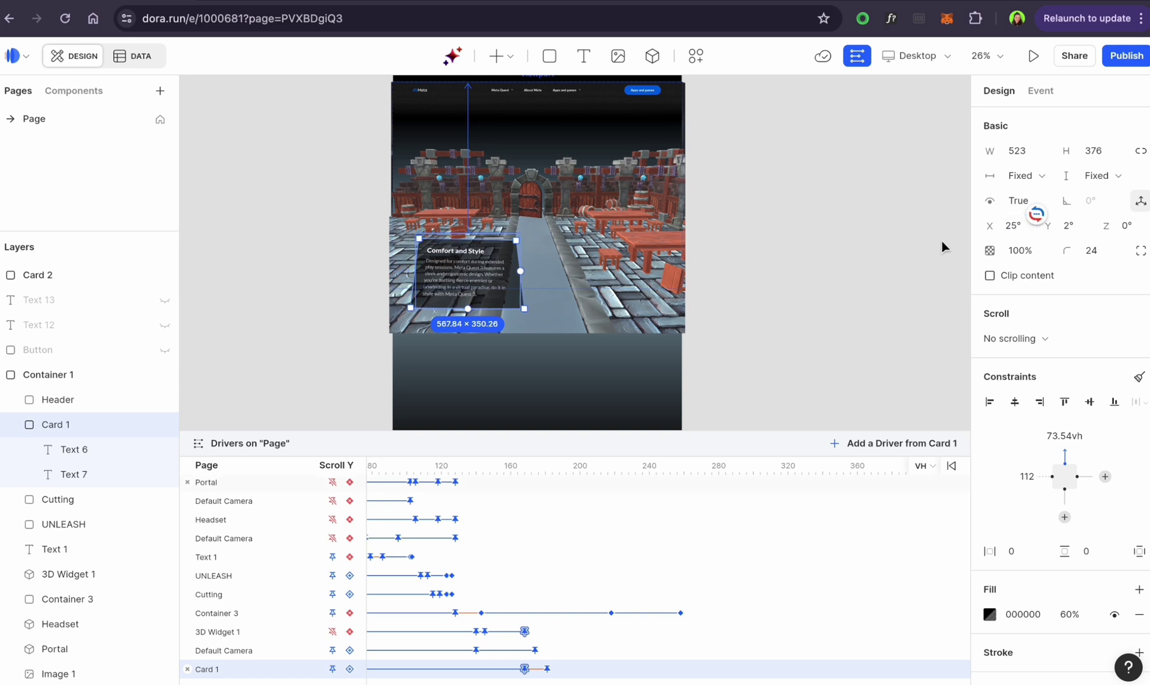
- Set Card 1's opacity to 0% at its 168 keyframe and edit its opacity at the 181 keyframe
click(524, 669)
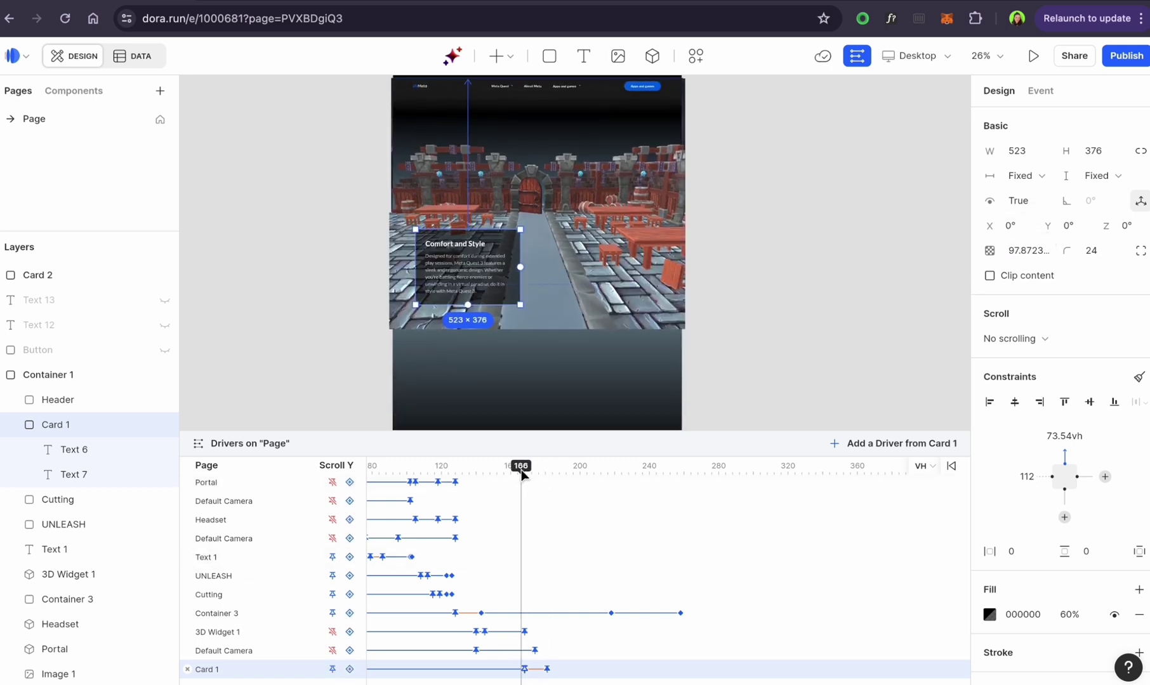
click(1042, 250)
text(0)
key(Return)
click(548, 670)
click(1037, 252)
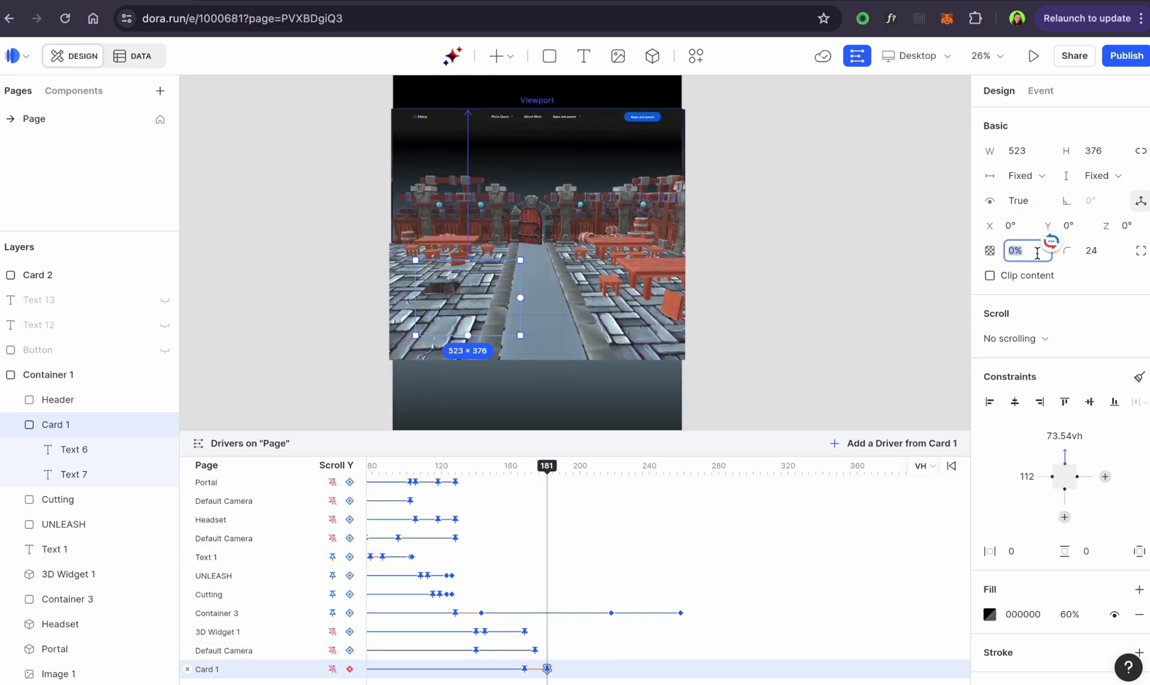
key(Return)
drag(546, 467, 525, 475)
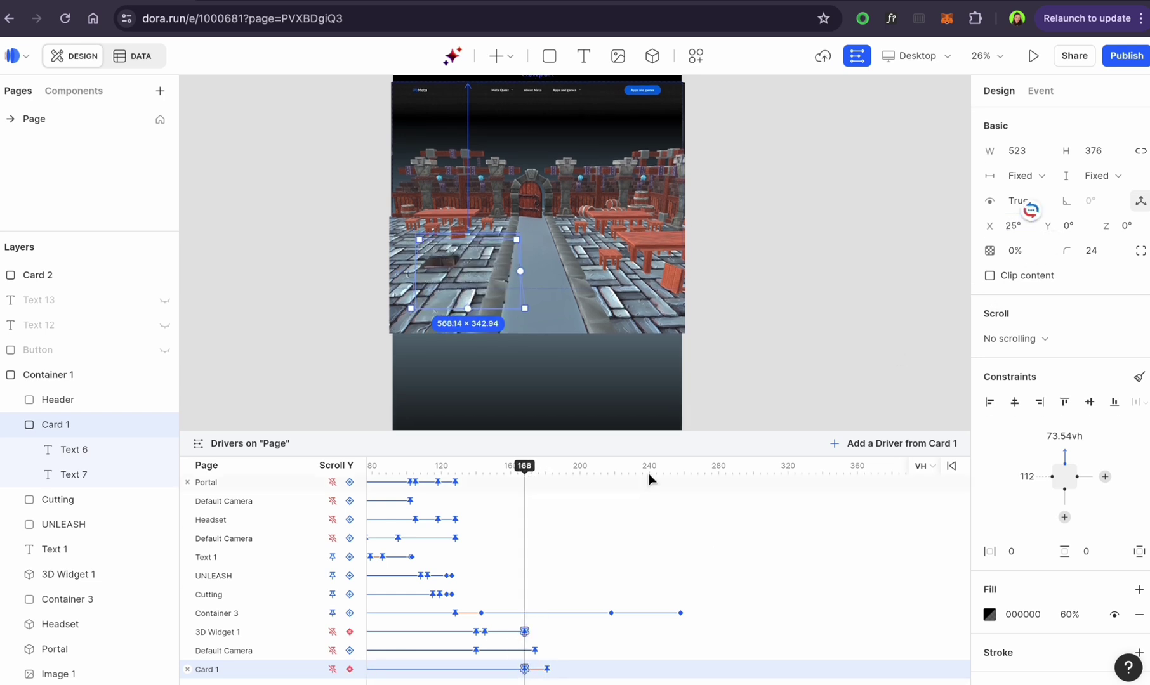
- Add pinned keyframes for Card 1 at about scroll positions 201 and 216, with Ease out easing between them
click(548, 472)
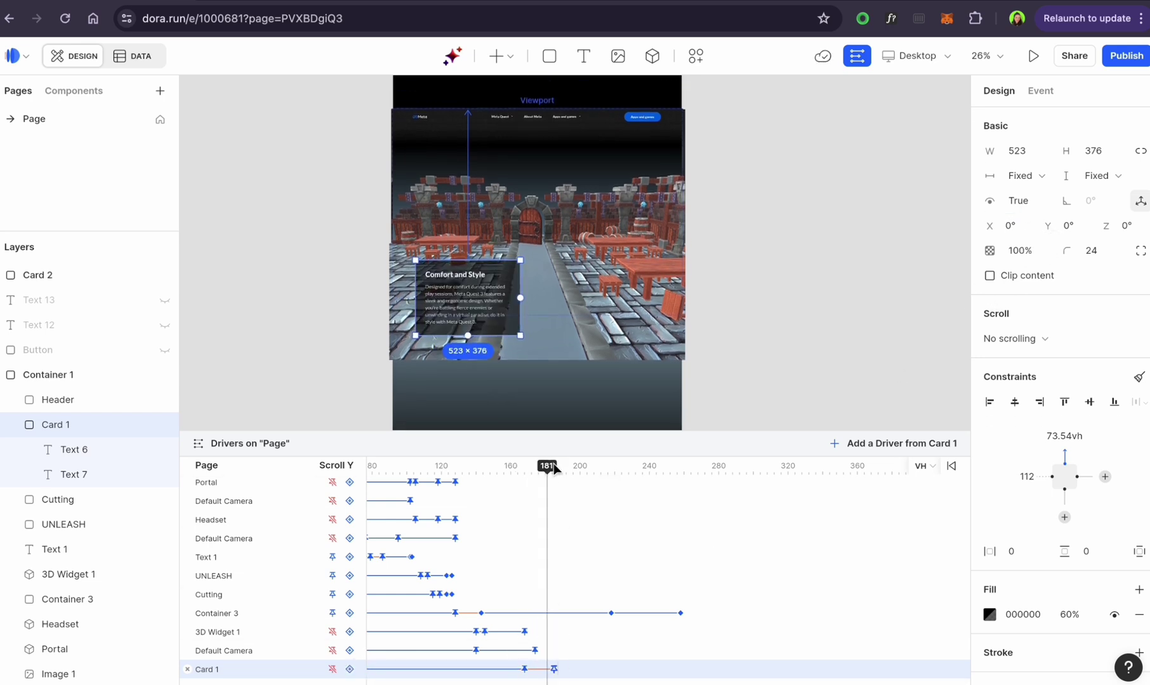
drag(553, 469, 581, 468)
click(608, 471)
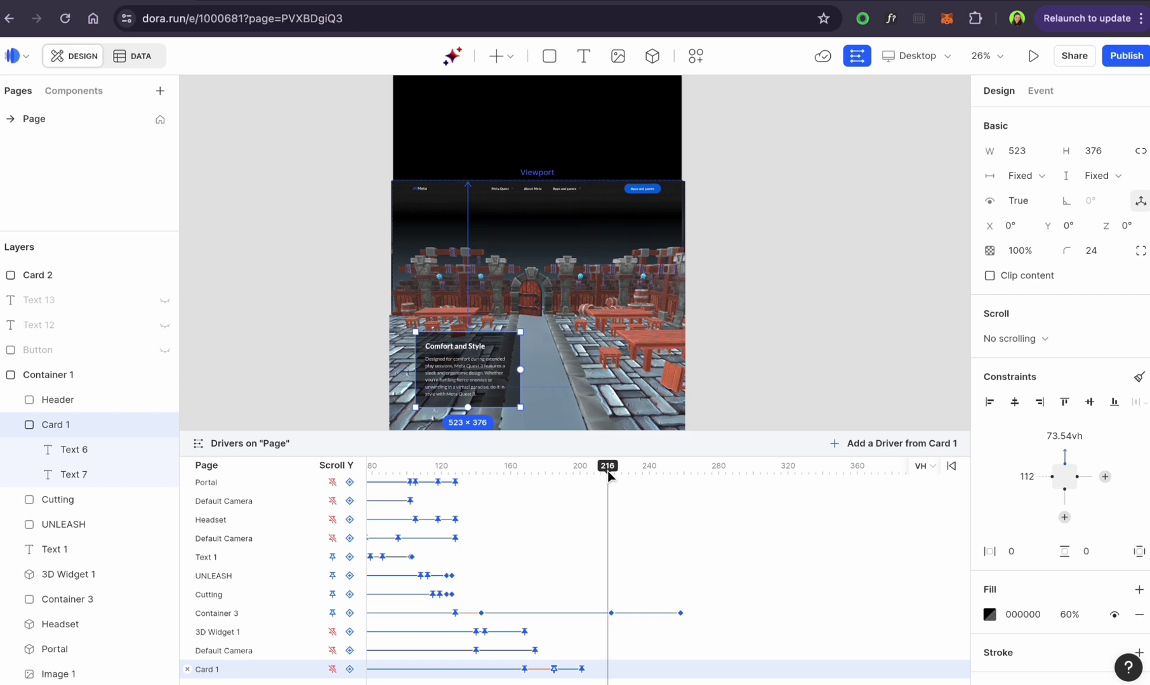
click(333, 671)
click(594, 670)
click(503, 576)
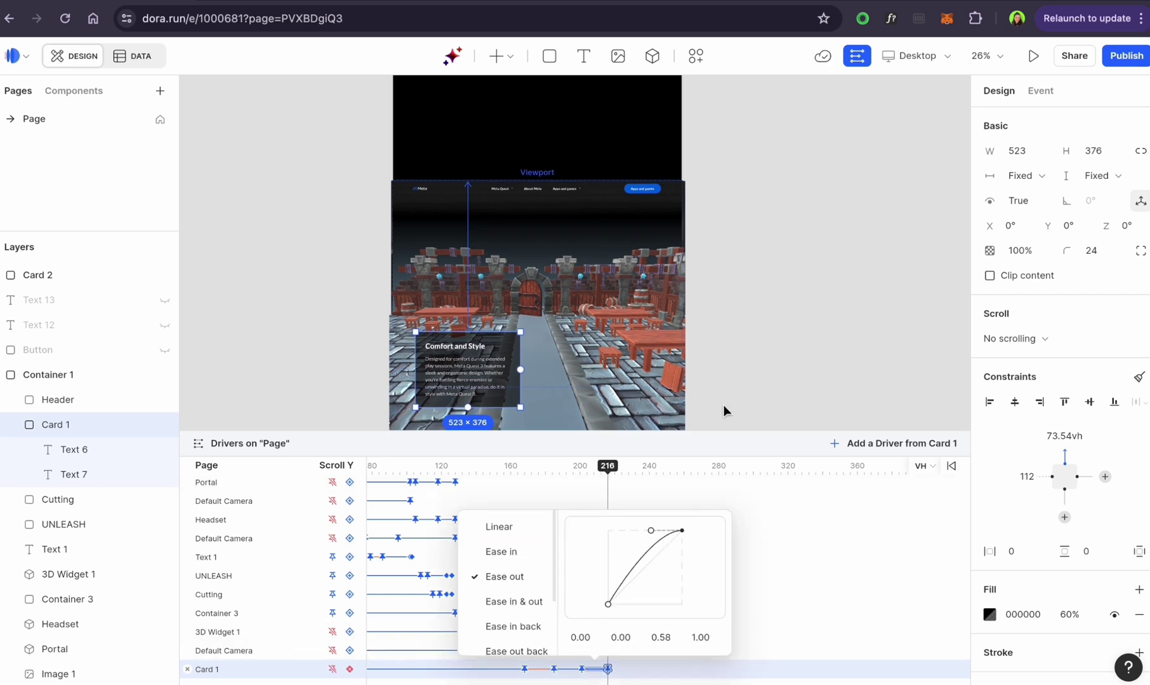
click(724, 409)
- Set Card 1's opacity to 0% and X rotation to -25° at its scroll position 216 keyframe
click(582, 671)
click(609, 670)
click(1037, 246)
text(0)
key(Return)
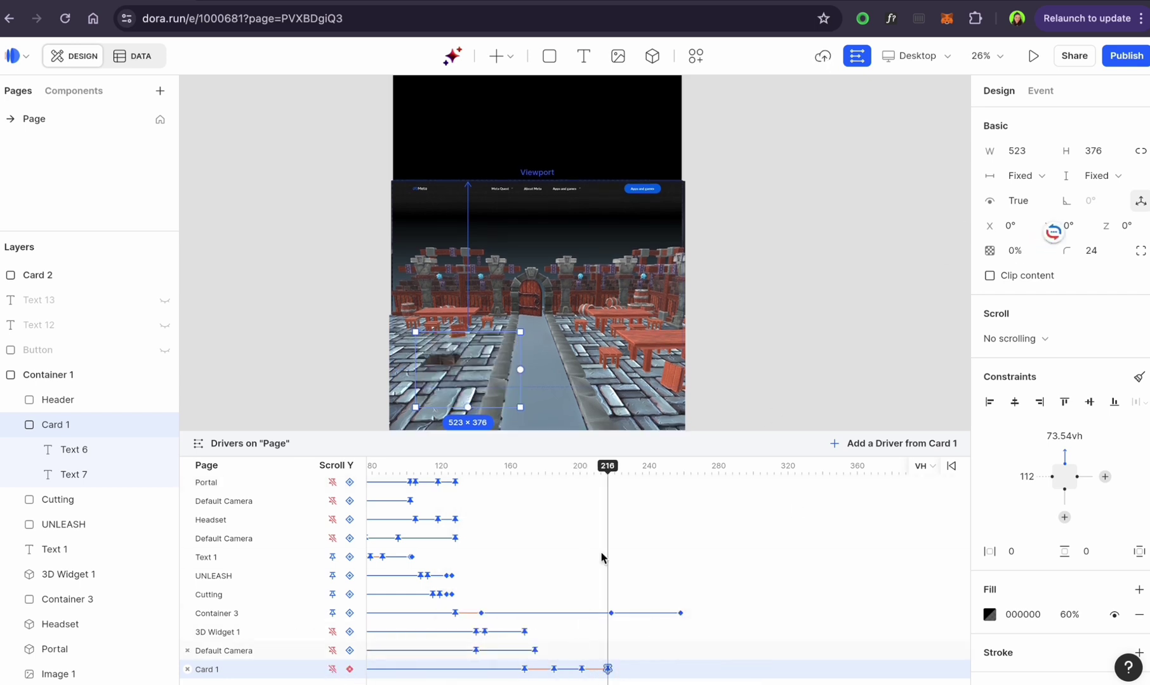
mouse_move(608, 471)
mouse_down()
mouse_move(529, 476)
mouse_move(608, 481)
mouse_up()
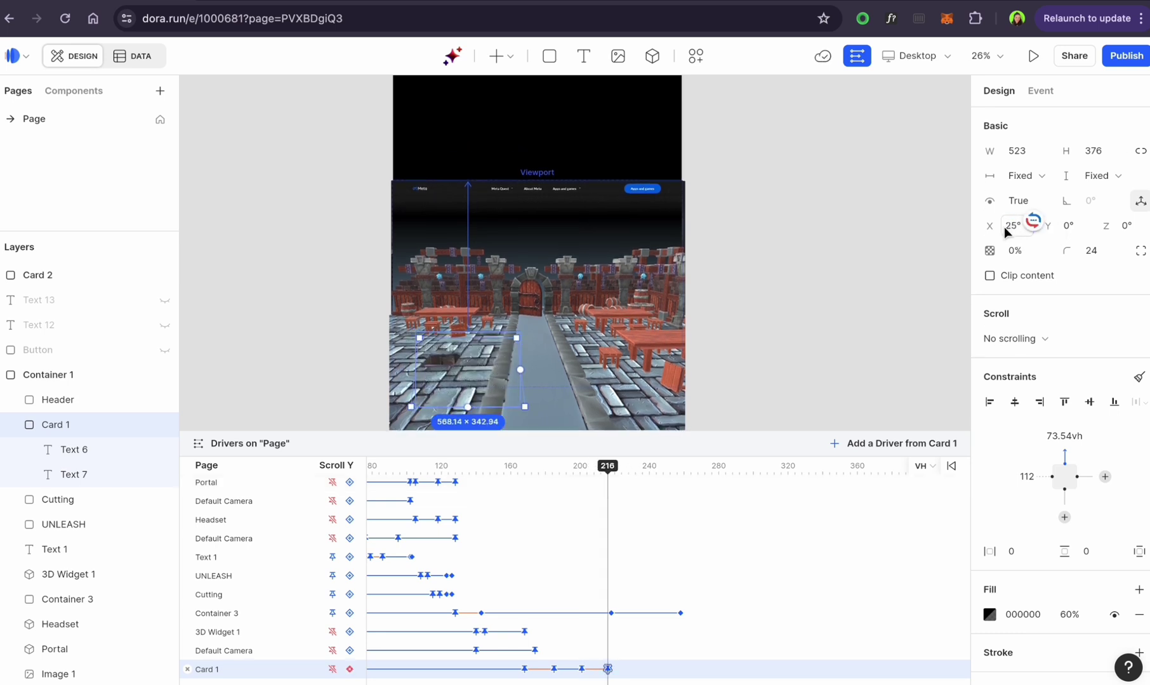
key(Return)
mouse_move(608, 481)
mouse_down()
mouse_move(534, 482)
mouse_move(608, 494)
mouse_up()
scroll(729, 613, down, 1)
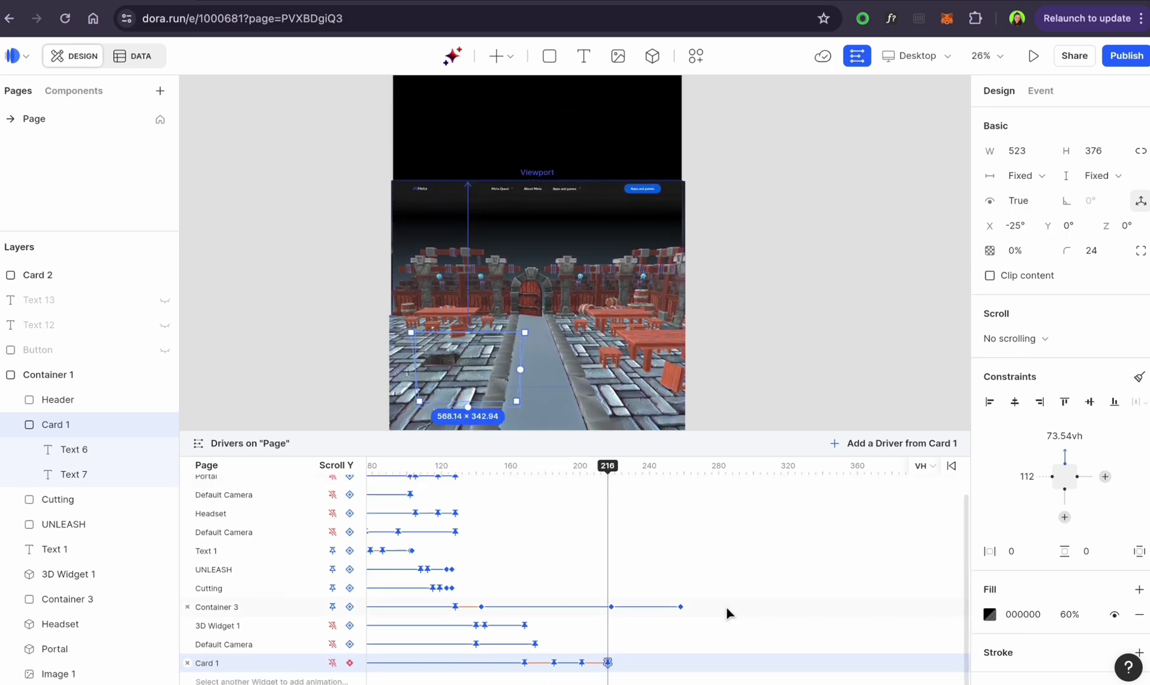
- Move Card 2 into Container 1, directly above Card 1 and below Header
click(619, 486)
mouse_move(64, 423)
mouse_down()
mouse_move(57, 281)
mouse_move(73, 413)
mouse_up()
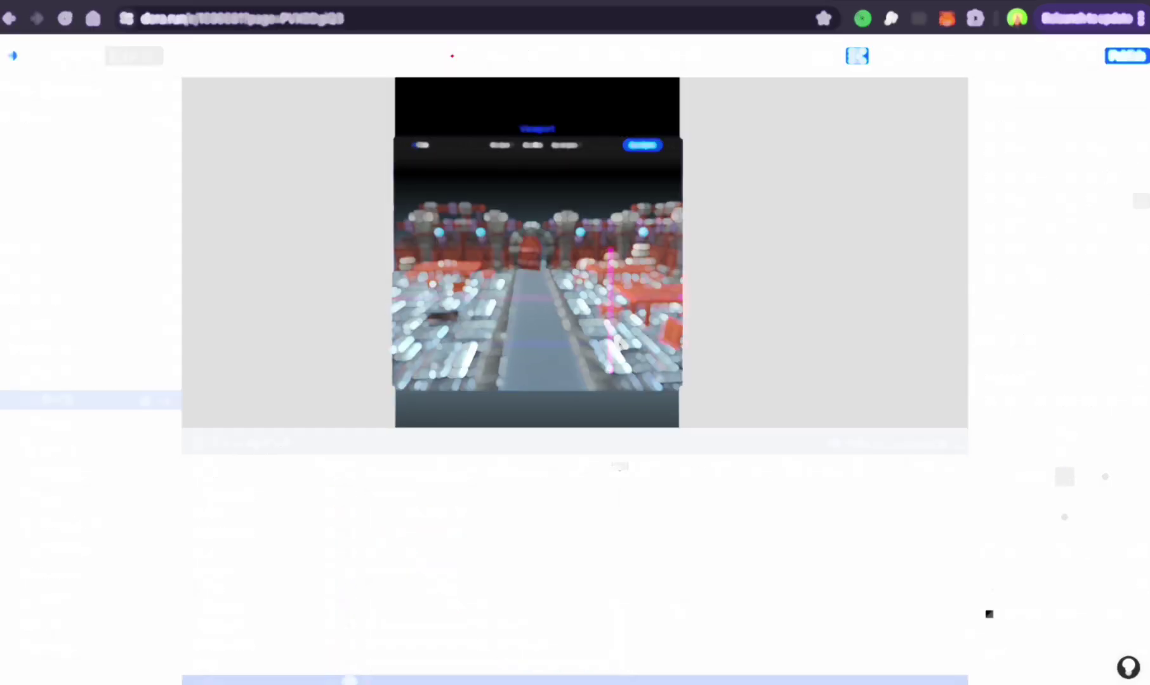
- Preview the page and scroll through the game interior scene to check the card animations
click(1034, 56)
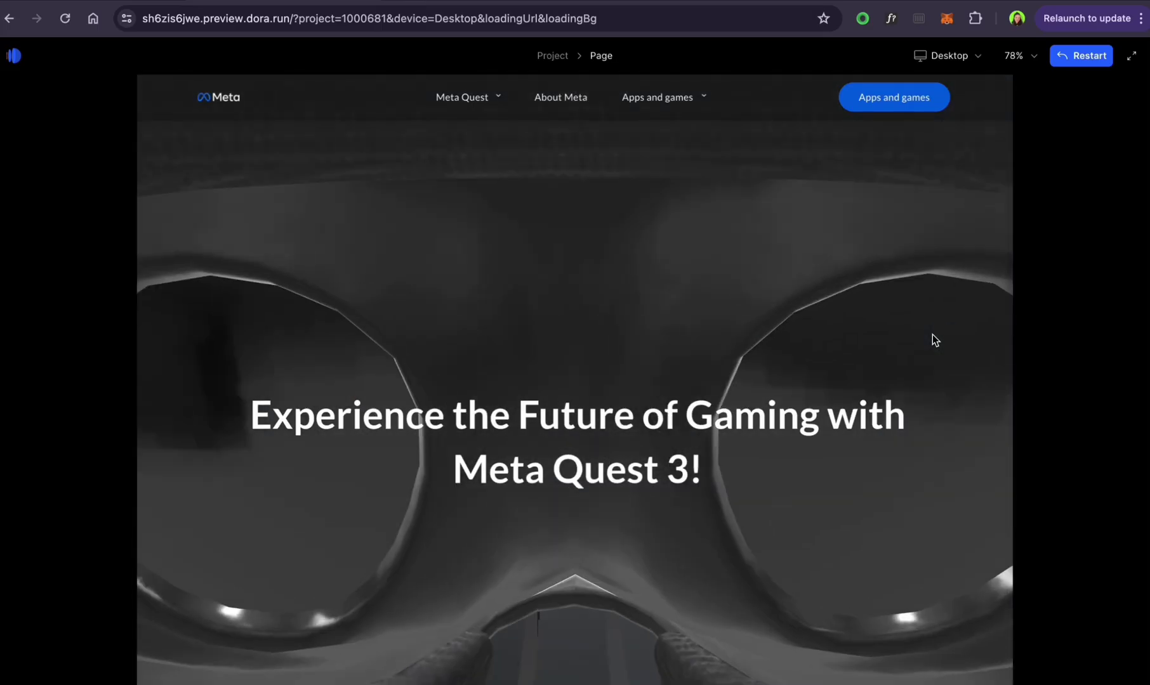
scroll(932, 335, down, 10)
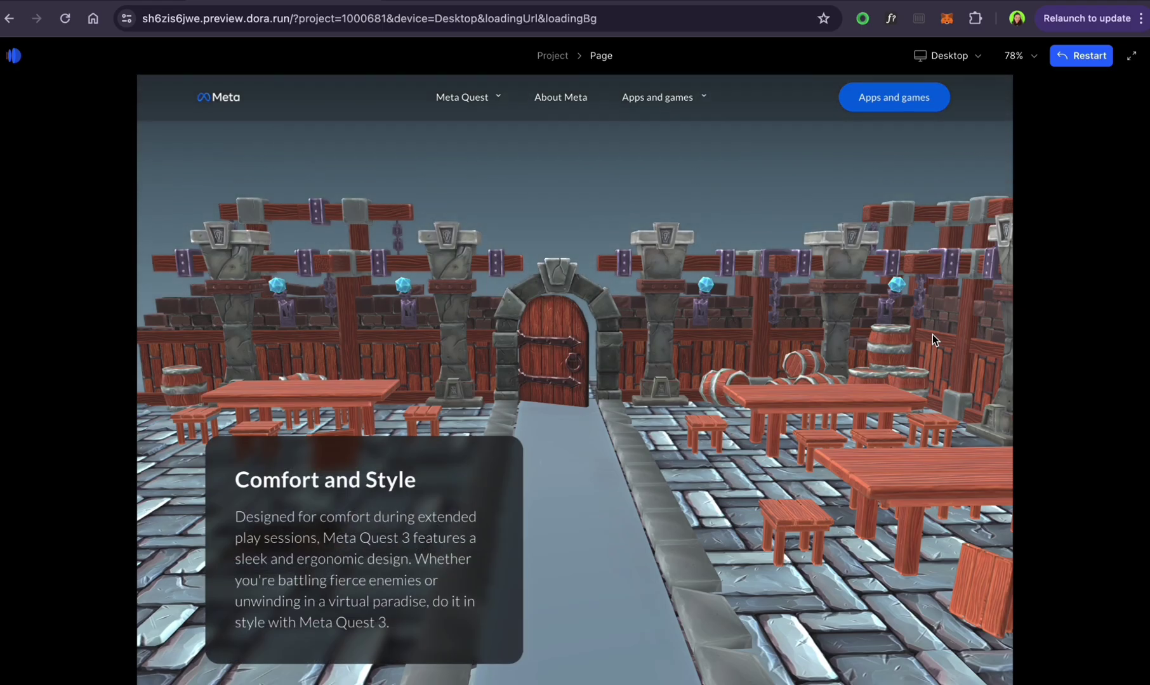
scroll(932, 335, down, 10)
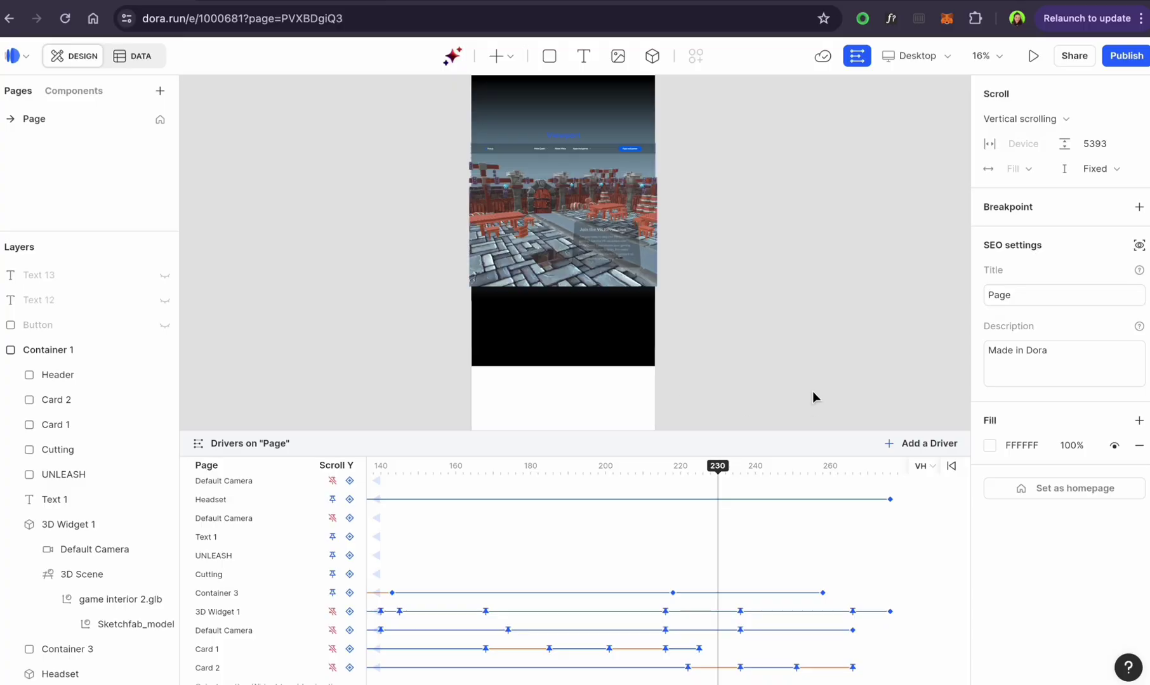
- Set Container 3's top offset to -100vh at scroll position 266, where 3D Widget 1 has a keyframe
drag(719, 466, 890, 492)
scroll(925, 592, right, 5)
scroll(826, 330, down, 1)
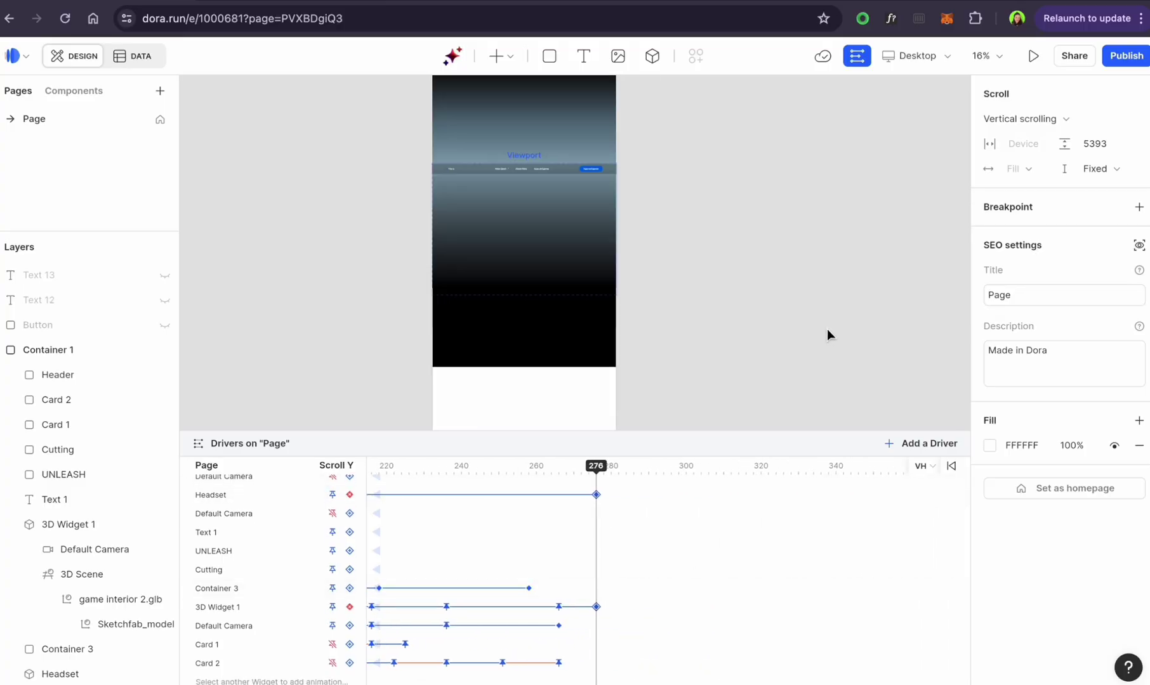
click(581, 349)
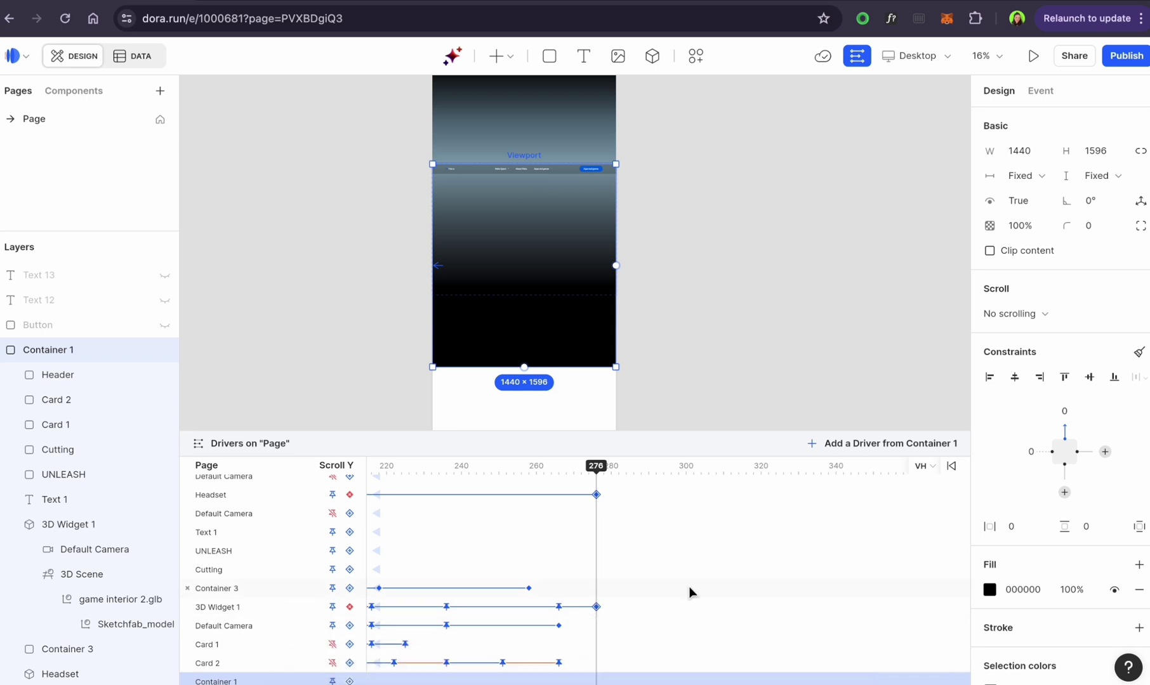
scroll(84, 550, down, 3)
click(84, 560)
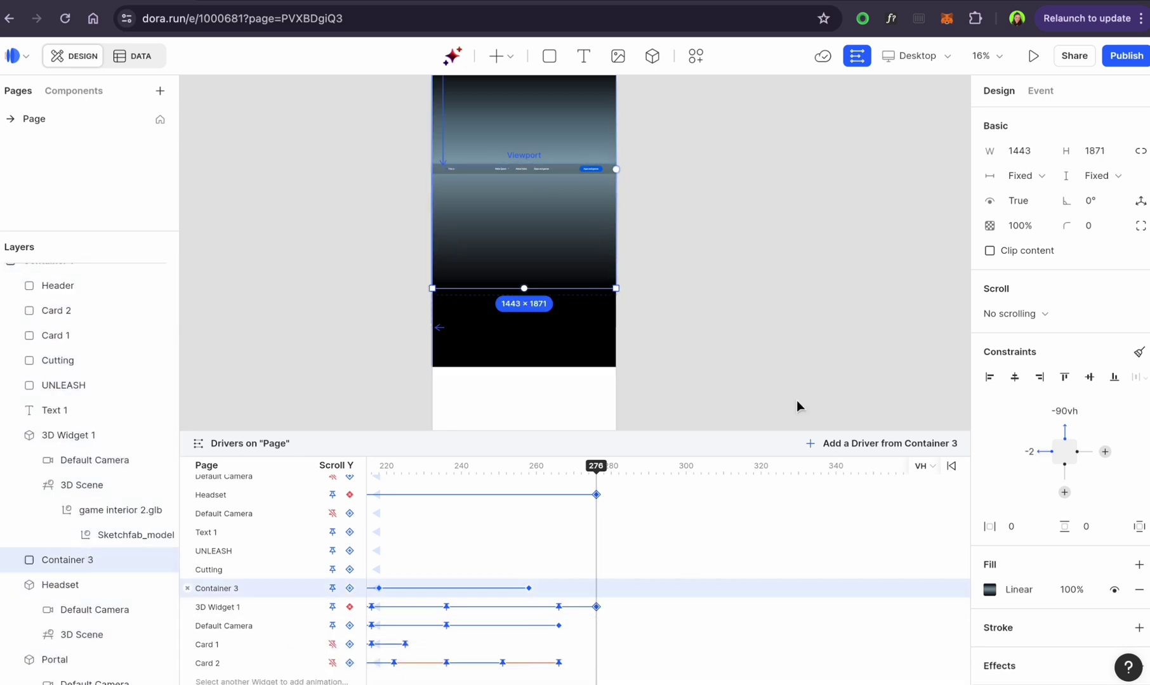
click(558, 607)
click(59, 564)
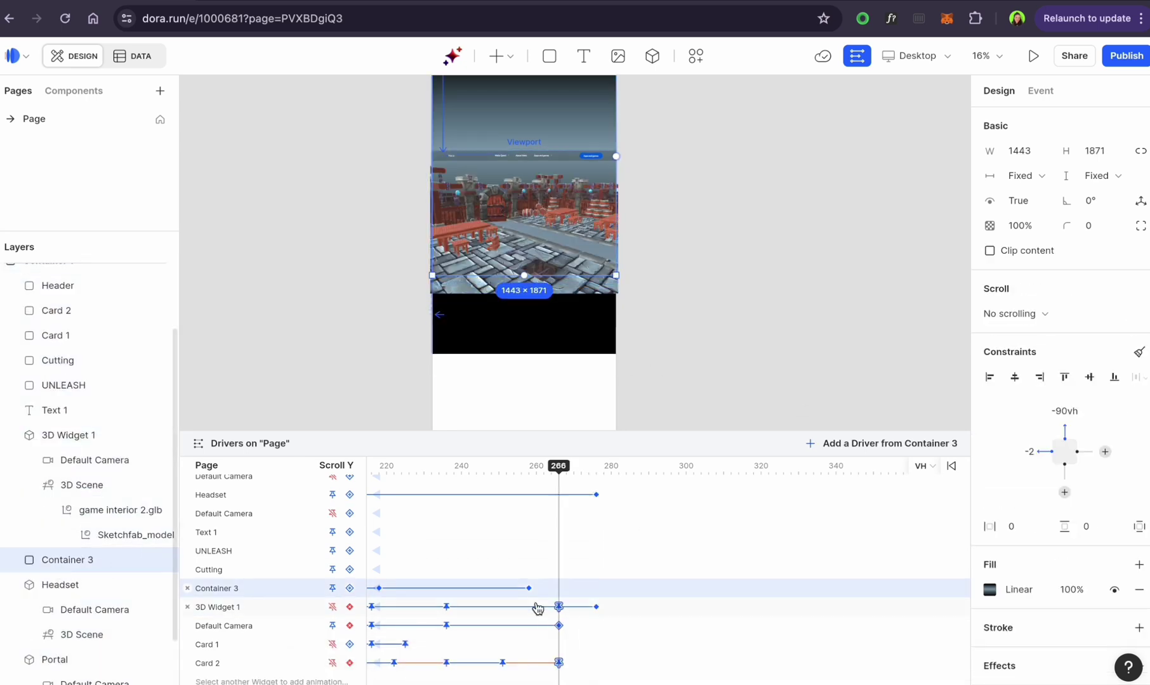
click(559, 612)
click(604, 170)
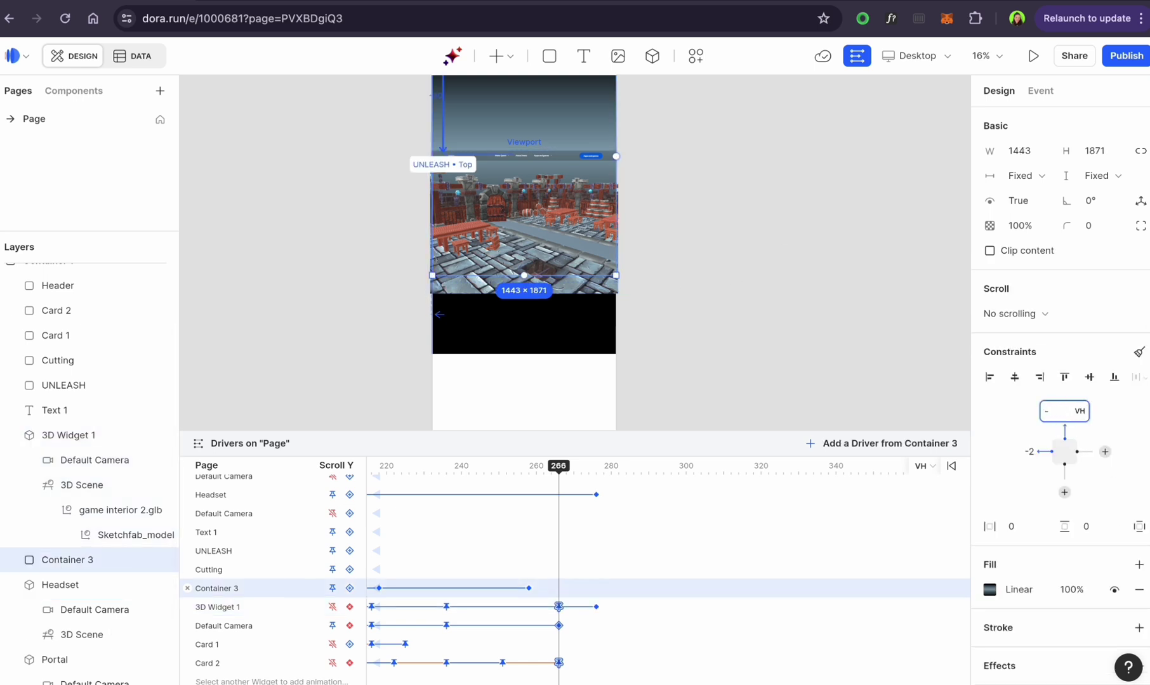
text(-100)
key(Return)
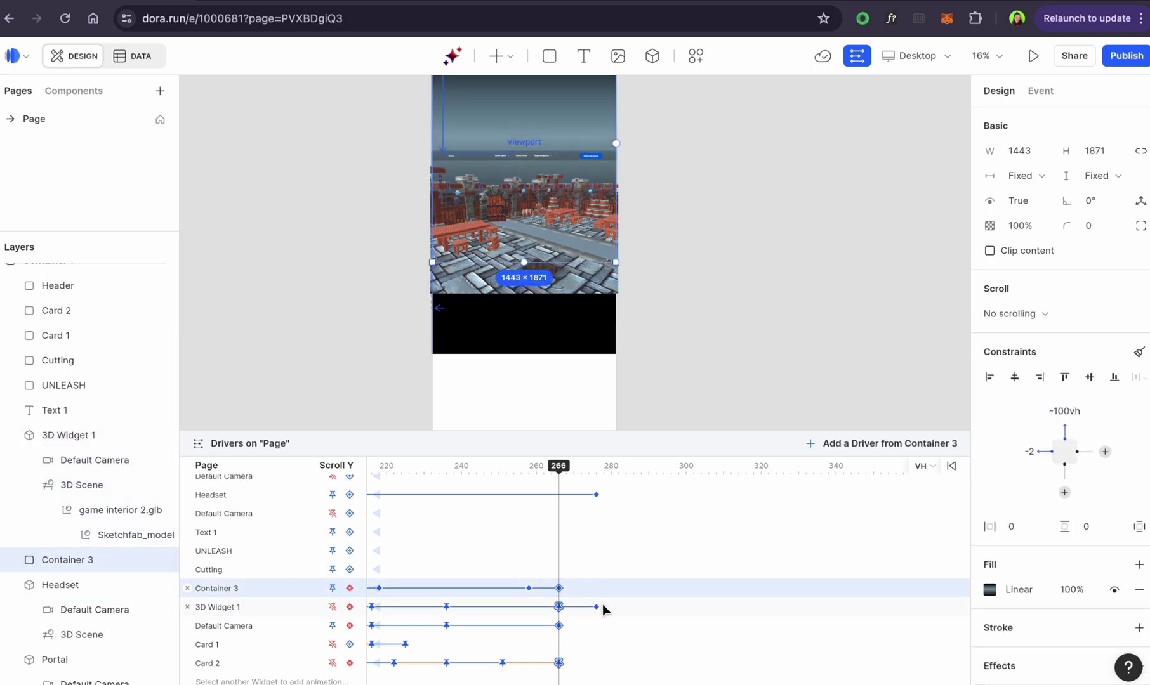
- Edit Container 3's top offset at scroll position 276, matching 3D Widget 1's final keyframe position
click(597, 608)
click(559, 610)
click(597, 608)
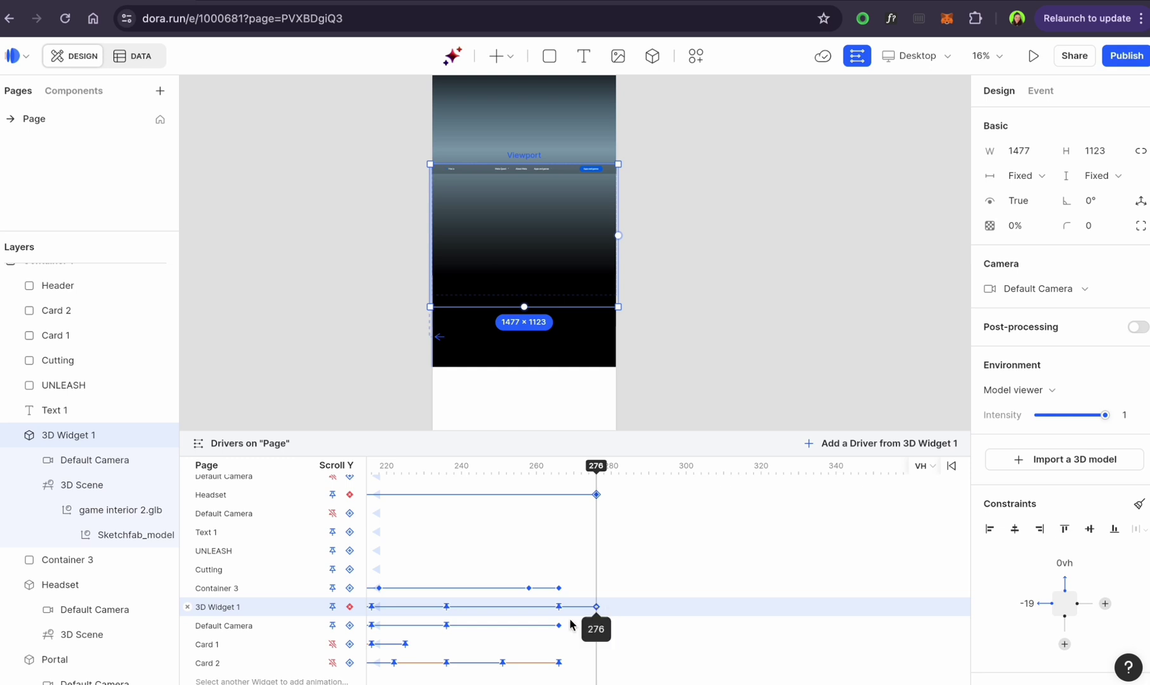
click(571, 589)
click(1061, 411)
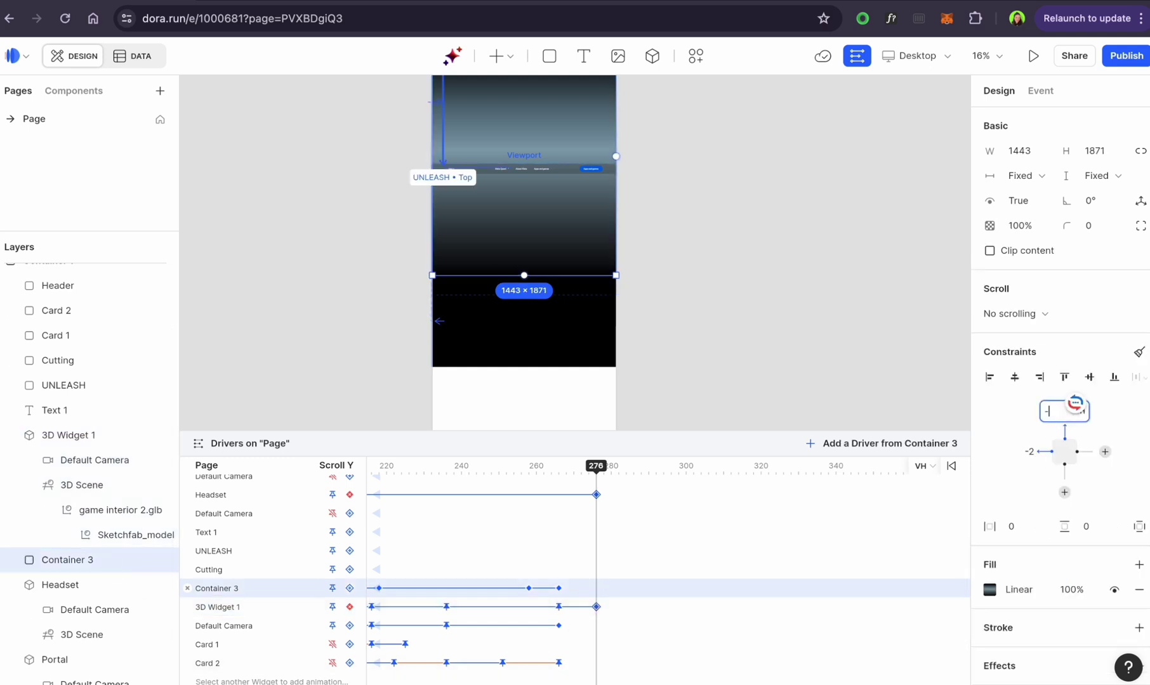
key(Return)
click(692, 338)
- Collapse the expanded layer groups and add a pinned keyframe for text games at scroll position 286
click(633, 470)
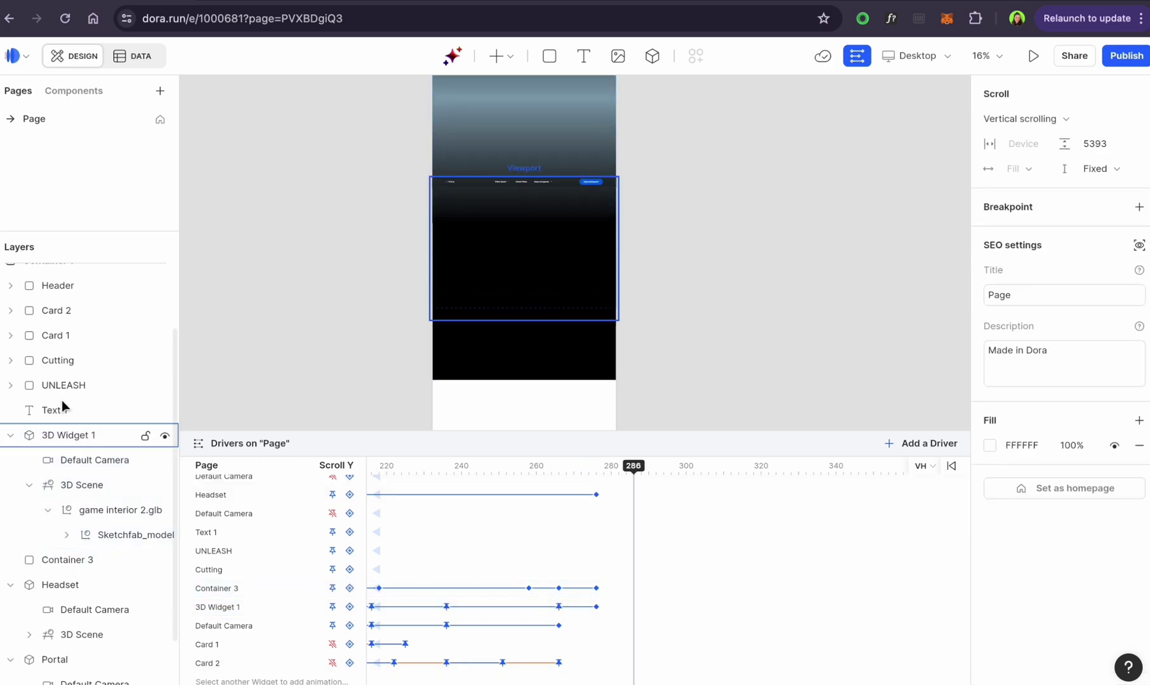
click(11, 436)
click(11, 508)
click(11, 583)
click(2, 351)
click(32, 379)
click(2, 377)
click(51, 402)
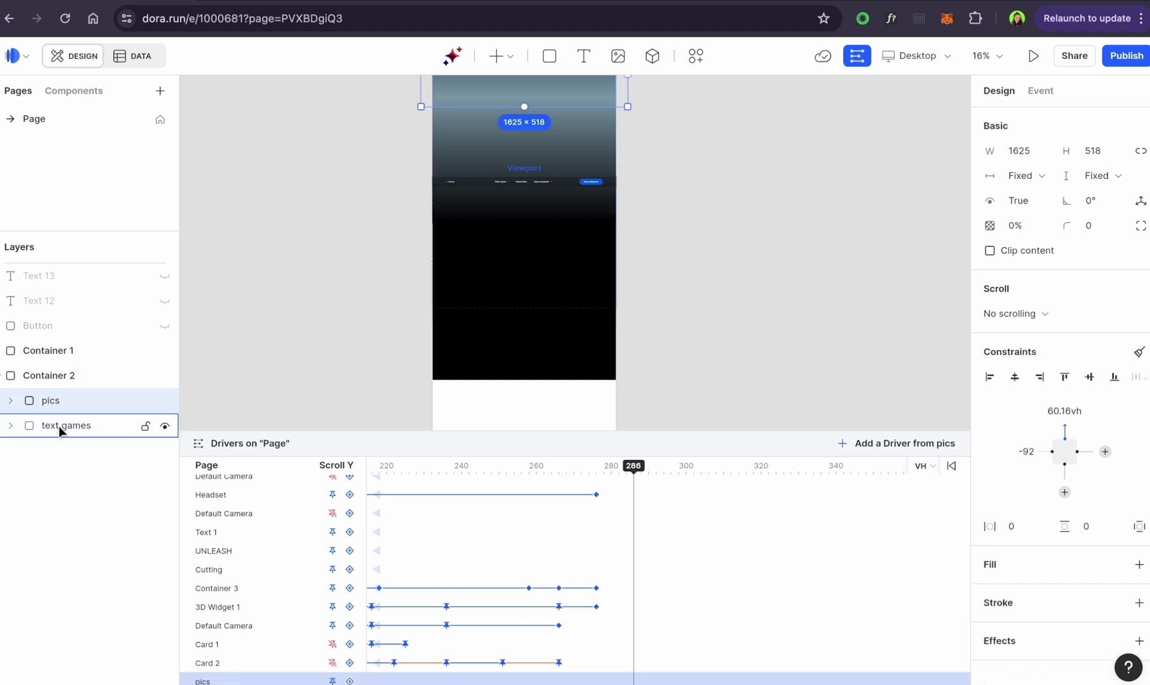
click(60, 428)
click(332, 681)
- Add a text games keyframe at scroll position 283 and move the block down into the viewport, at about 198.63vh
click(622, 470)
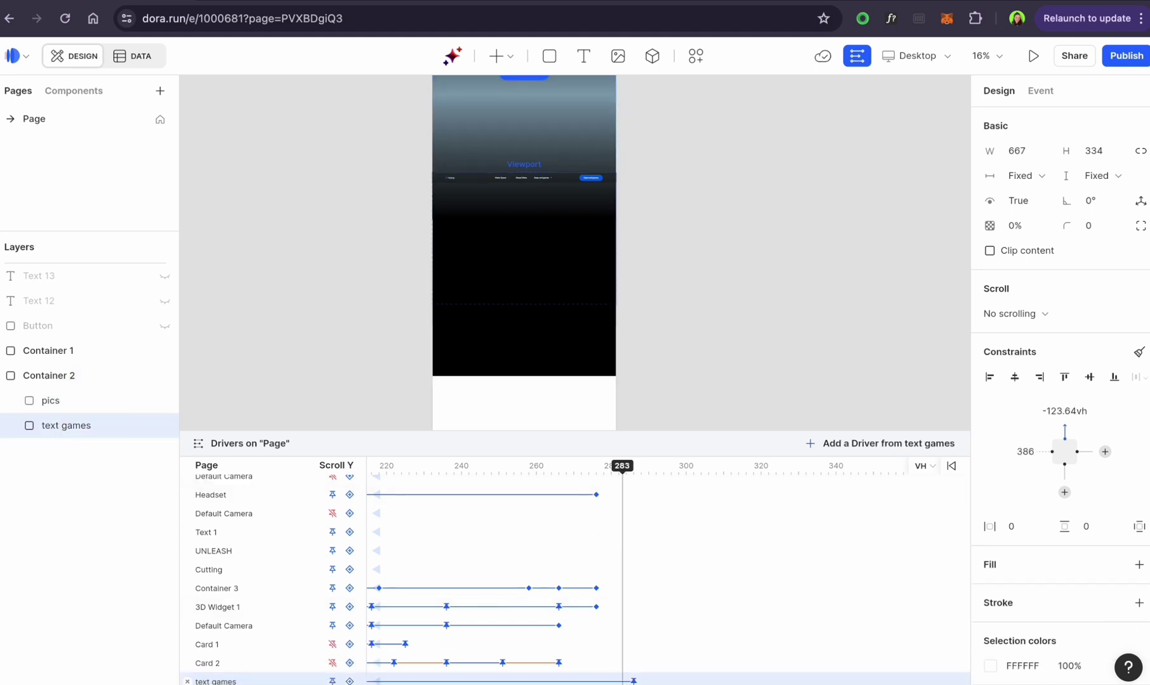
click(350, 681)
click(635, 470)
click(623, 682)
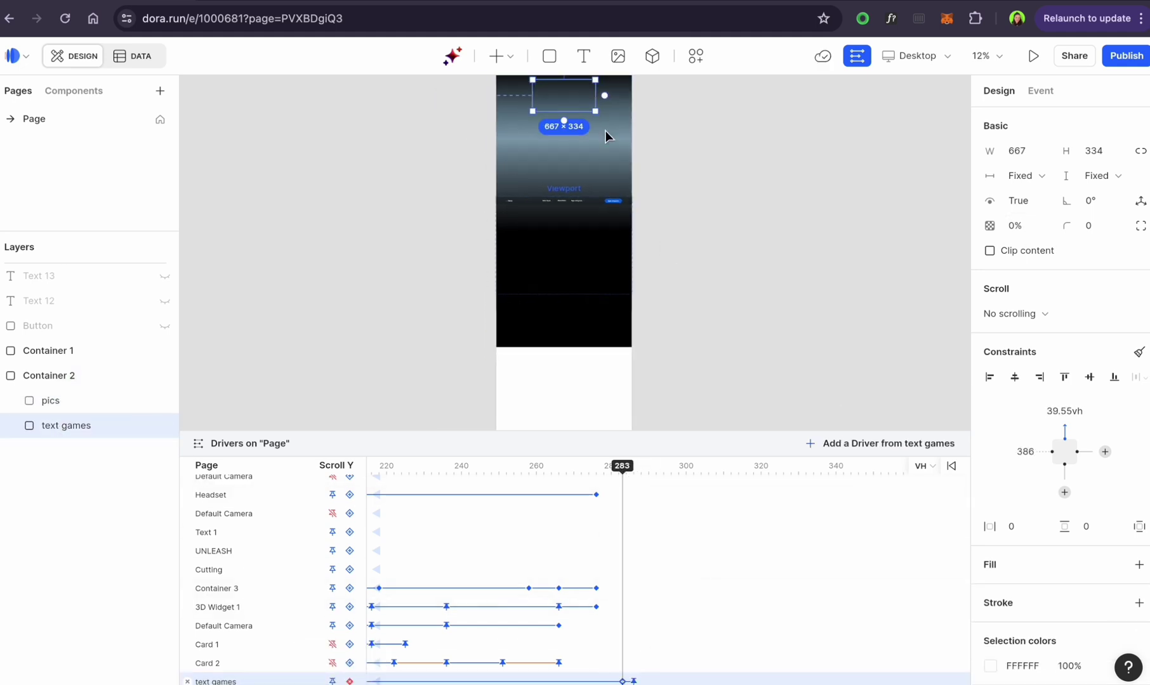
drag(565, 96, 563, 248)
click(633, 469)
click(623, 682)
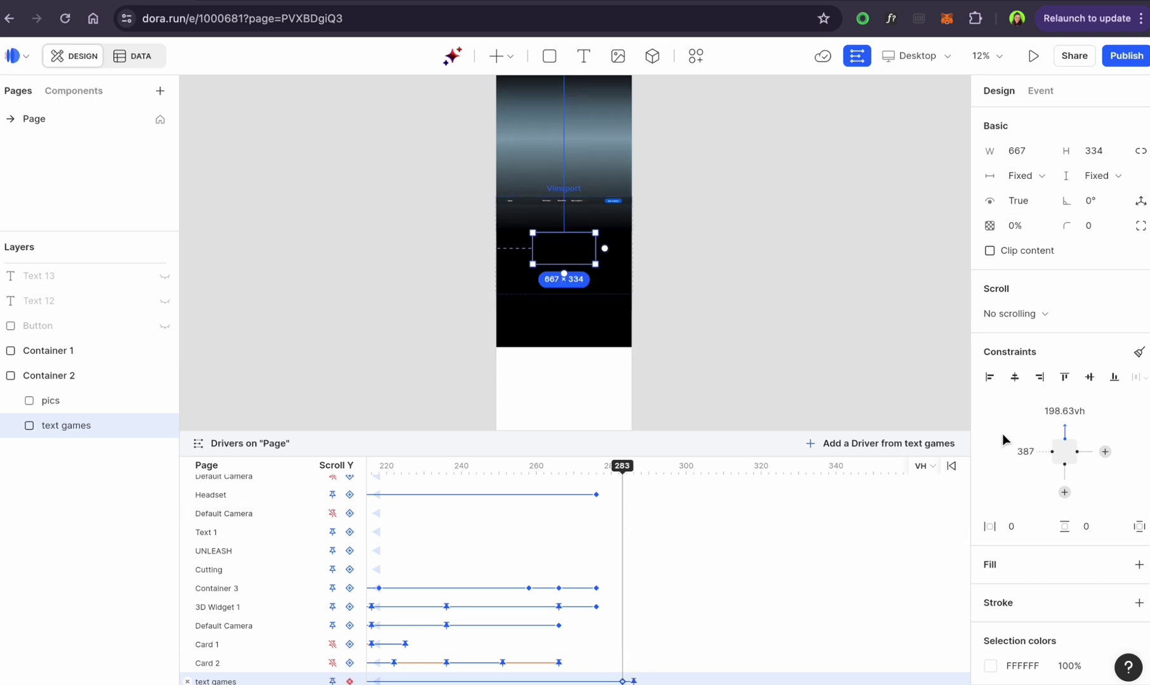
- Set text games' top offset to 198.63vh at its scroll position 286 keyframe
click(633, 681)
click(1063, 412)
text(198.63vh)
key(Return)
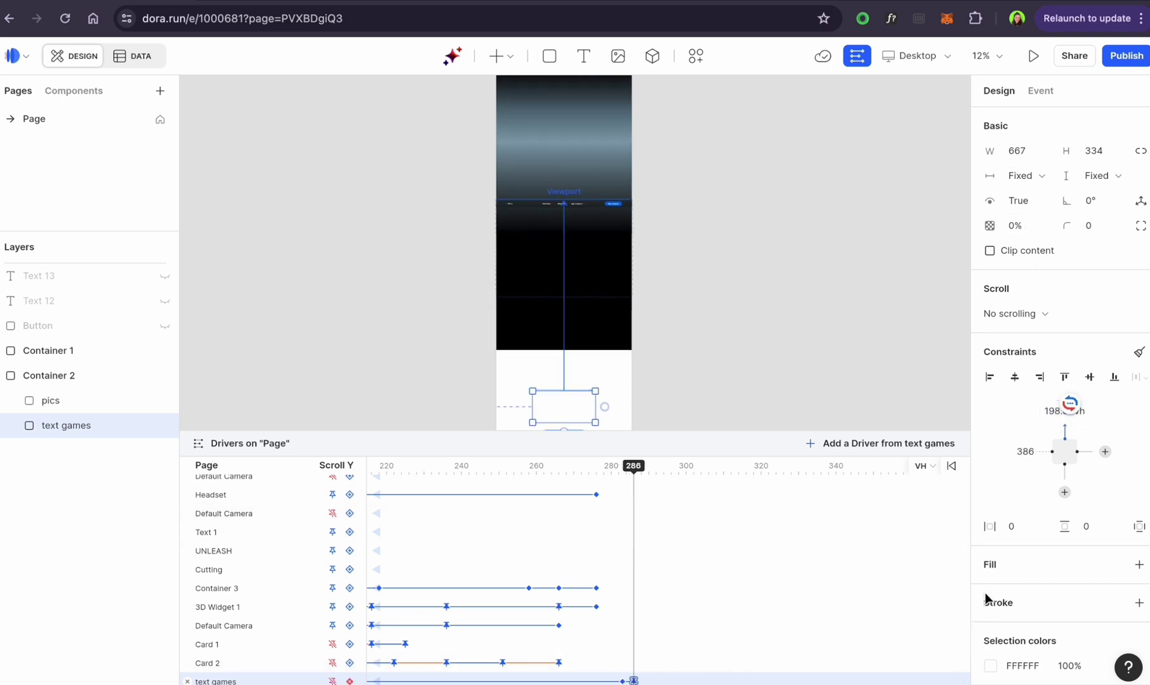
- Enable 3D rotation for text games at its 283 keyframe and set its opacity to 100% at 286
click(622, 682)
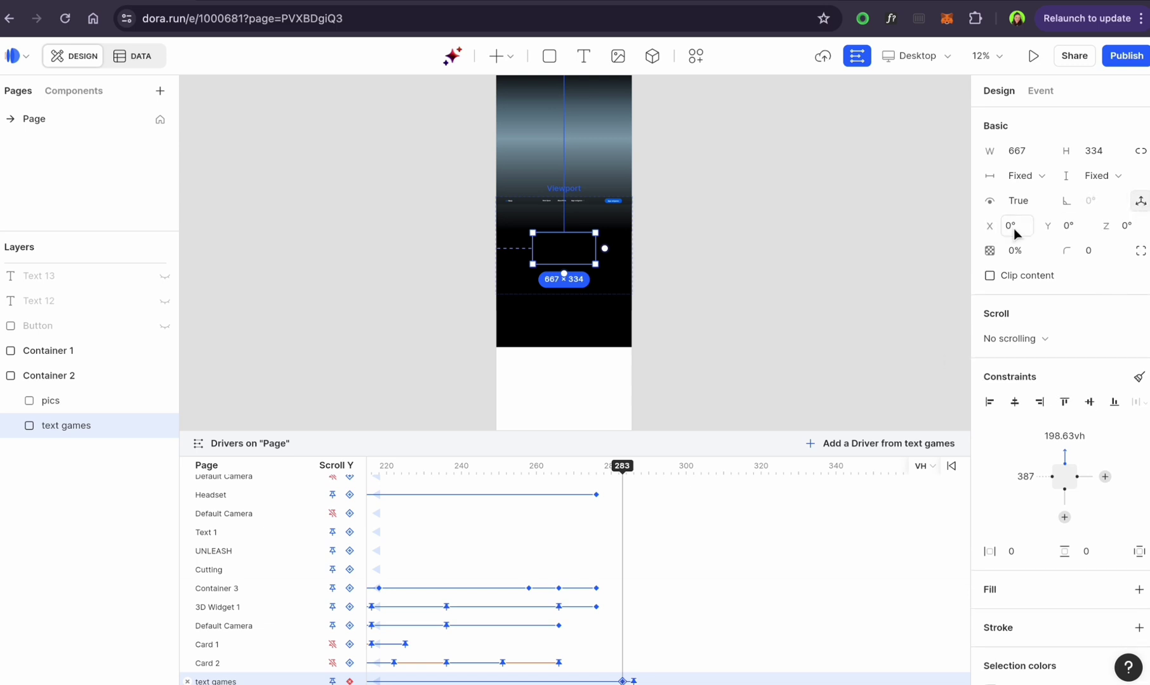
key(Return)
click(633, 681)
- Spread the two text games keyframes to scroll positions 280 and 288 and apply Ease in easing between them
drag(634, 682, 611, 682)
click(626, 682)
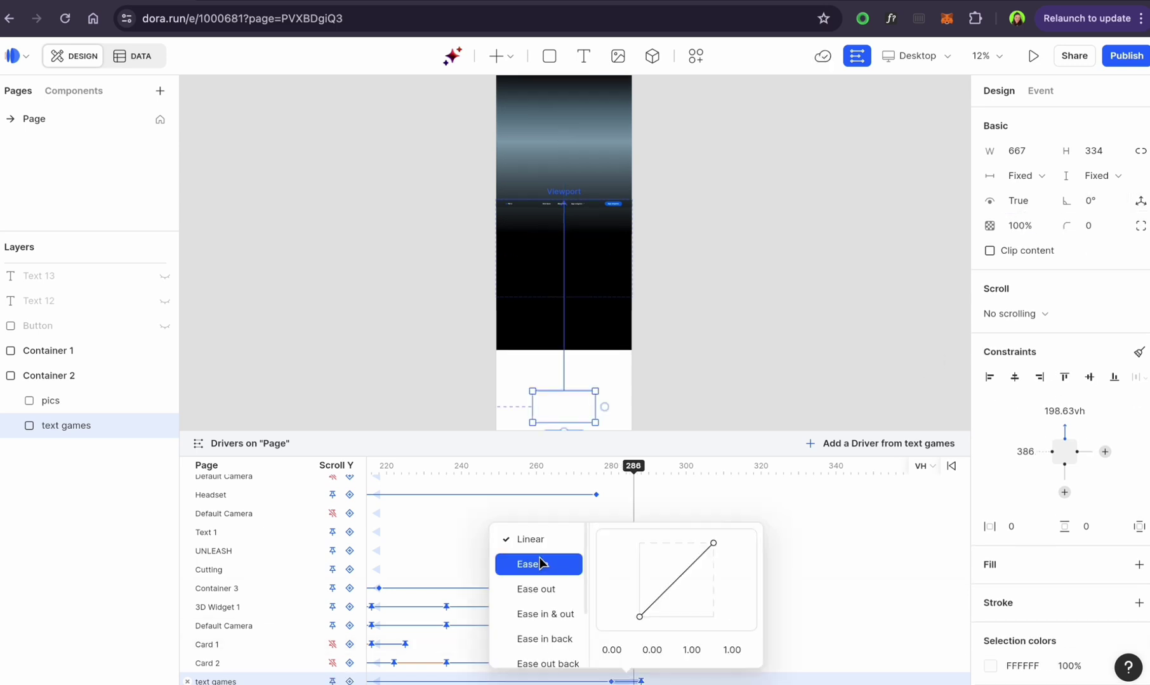
click(541, 565)
- Enable 3D rotation at text games' 288 keyframe and replace its top offset with a copied value
click(641, 681)
click(1140, 201)
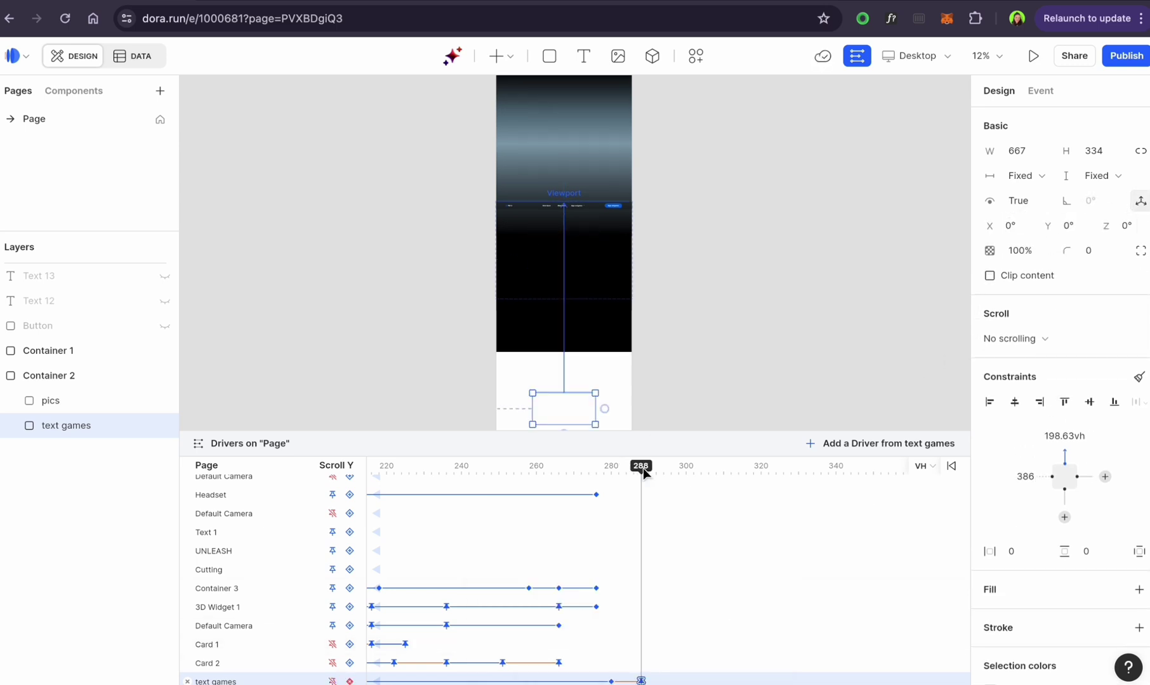
mouse_move(644, 468)
mouse_down()
mouse_move(611, 470)
mouse_move(655, 469)
mouse_move(612, 470)
mouse_move(640, 477)
mouse_up()
click(1069, 444)
key(super+c)
click(640, 681)
click(1068, 437)
key(super+v)
key(Return)
- Move text games and pics out of Container 2 to above Container 1, and delete the emptied Container 2
drag(9, 381, 35, 358)
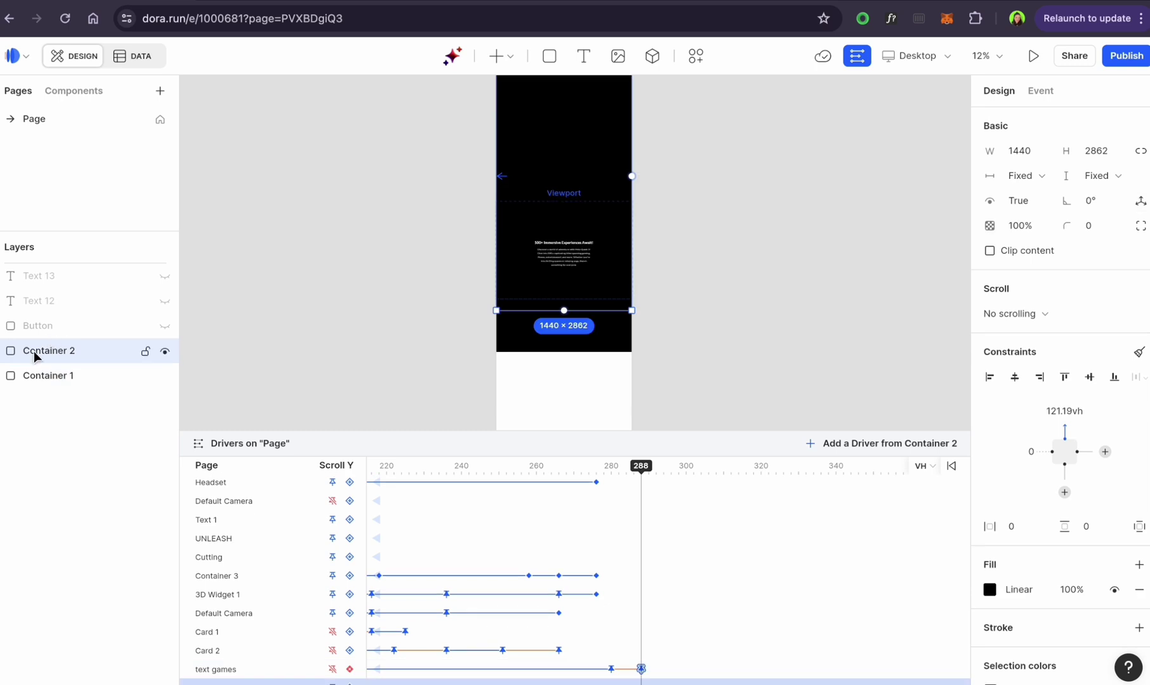
key(super+z)
click(2, 379)
drag(70, 429, 57, 342)
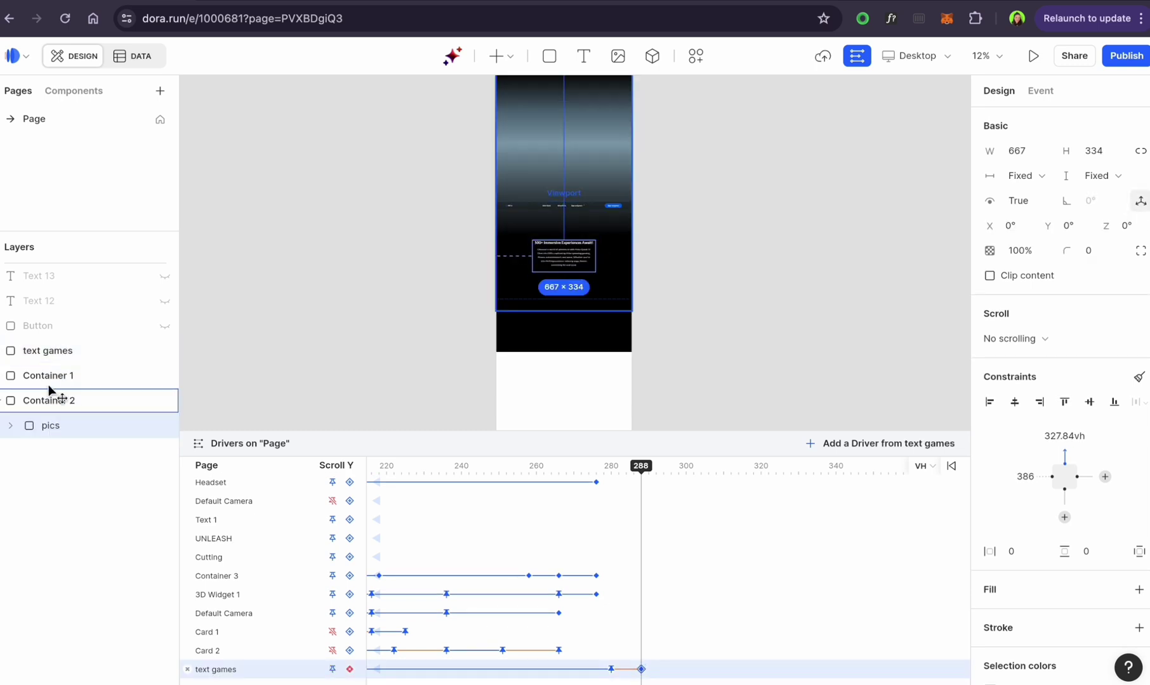
drag(49, 386, 49, 341)
click(48, 422)
key(Delete)
click(38, 374)
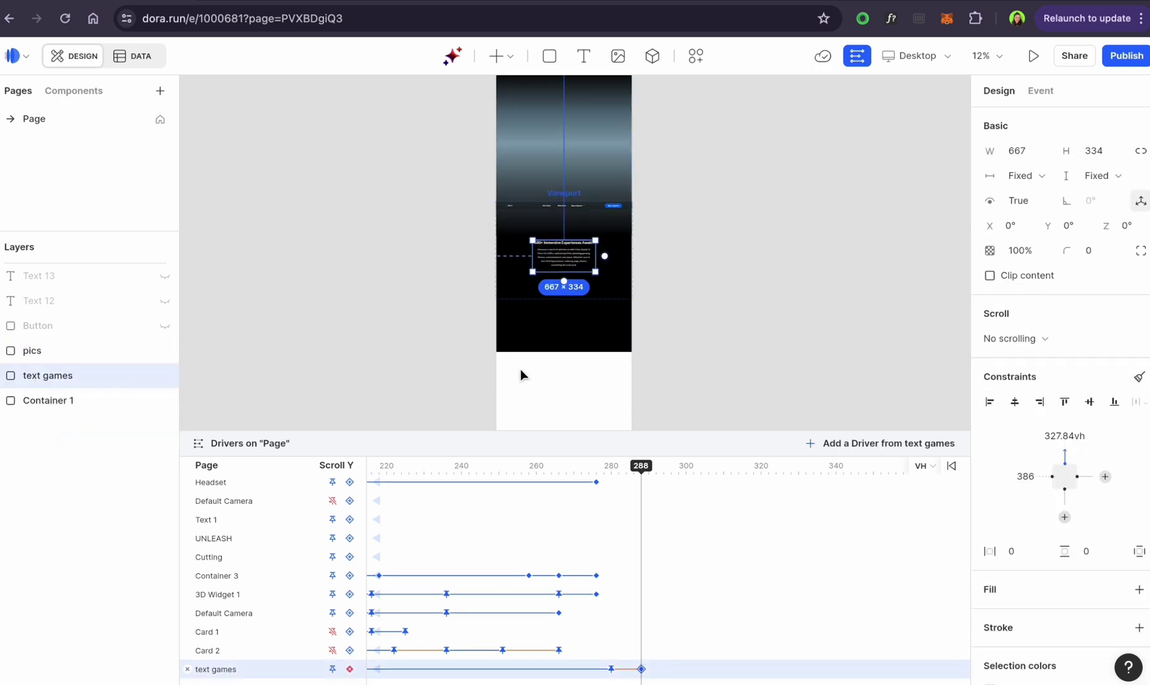
- Set text games' X rotation to 25° and top offset to 36.13vh at scroll position 287, and remove its last keyframe
mouse_move(641, 471)
mouse_down()
mouse_move(579, 473)
mouse_move(659, 473)
mouse_move(569, 474)
mouse_move(638, 482)
mouse_up()
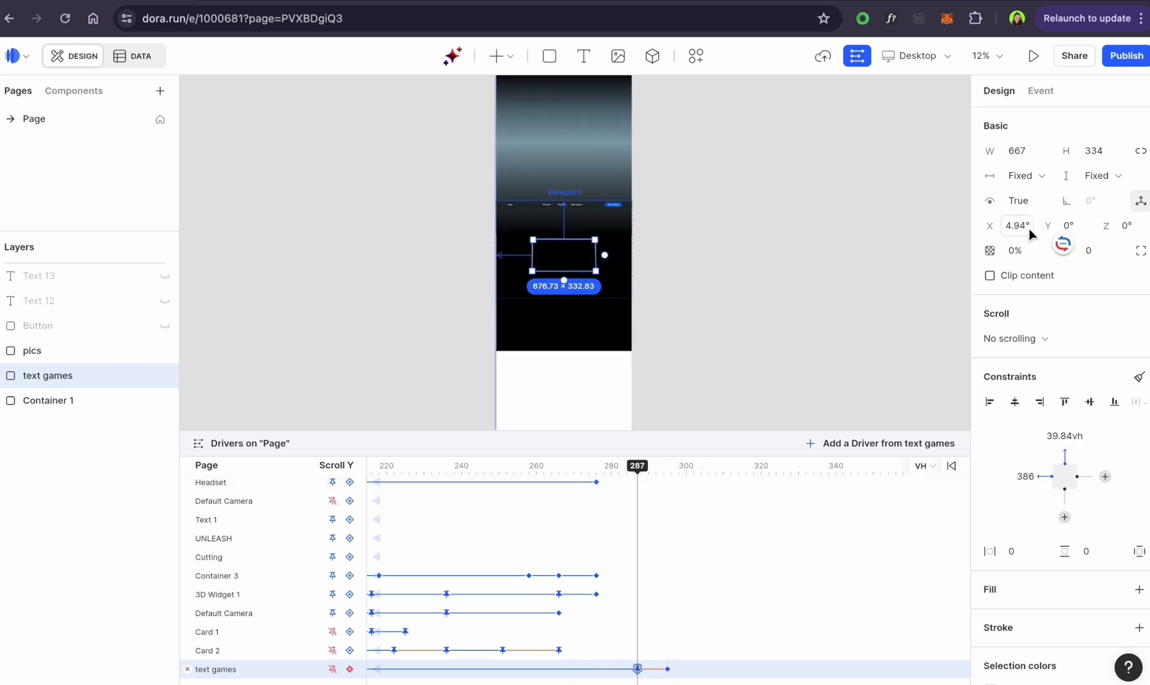
mouse_move(634, 473)
mouse_down()
mouse_move(678, 473)
mouse_move(629, 473)
mouse_move(638, 476)
mouse_up()
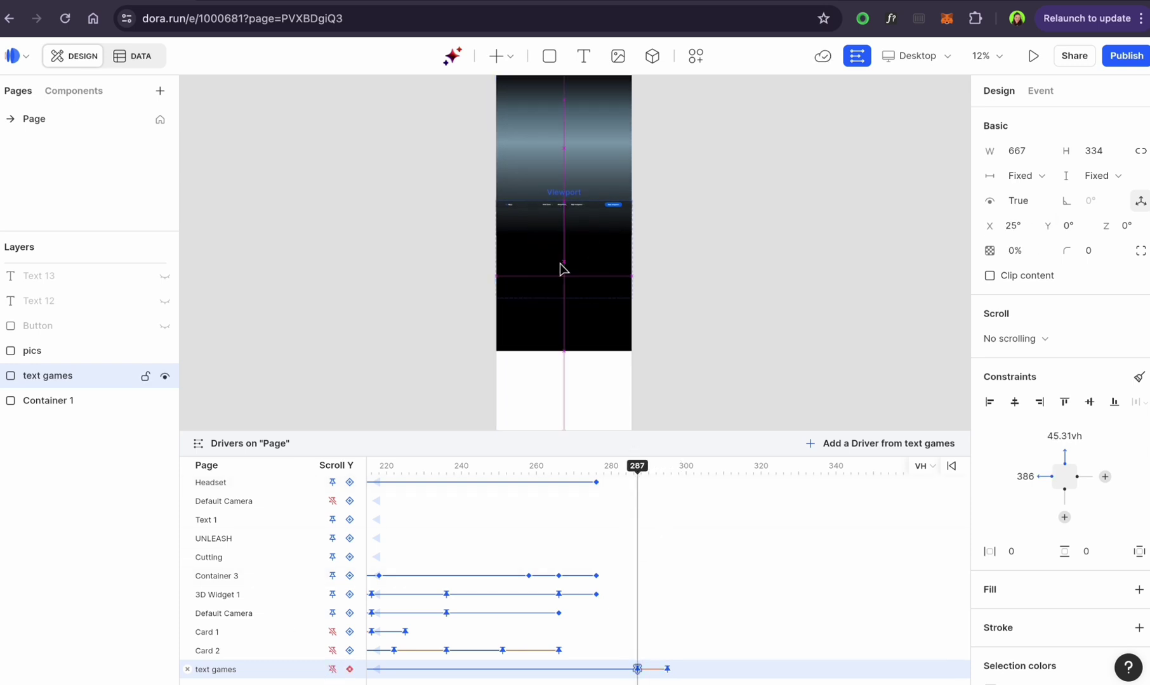
click(667, 669)
click(637, 670)
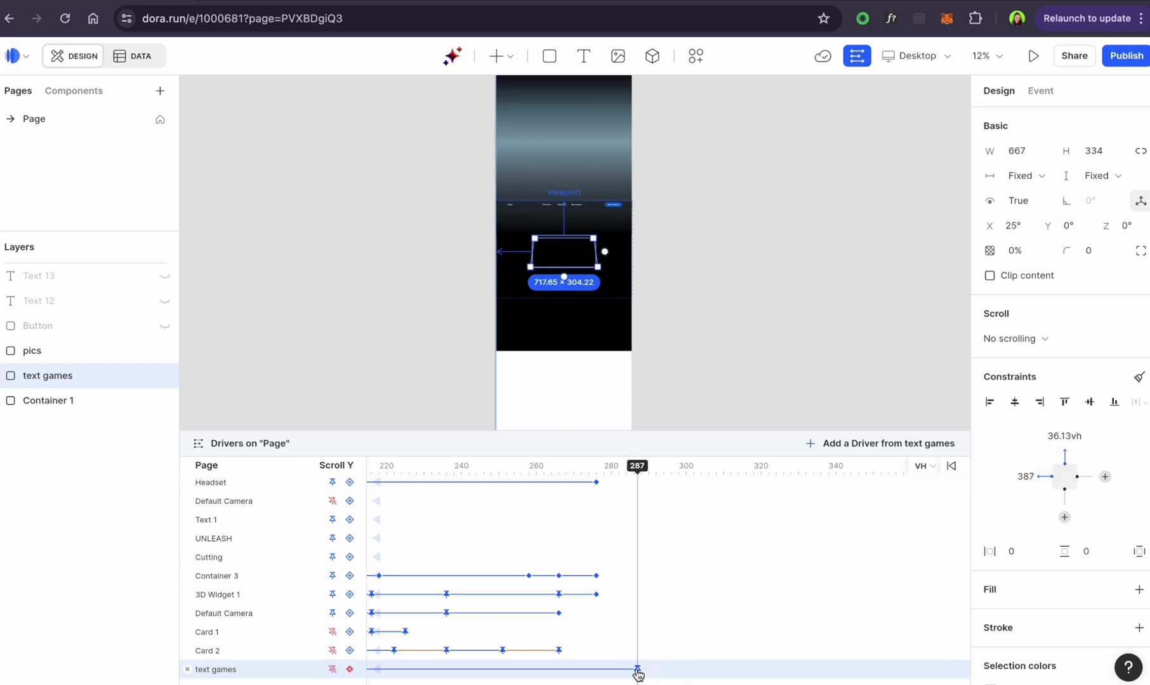
- Add a text games keyframe at scroll position 297 with X rotation 0° and opacity 100%
drag(636, 471, 675, 472)
click(333, 671)
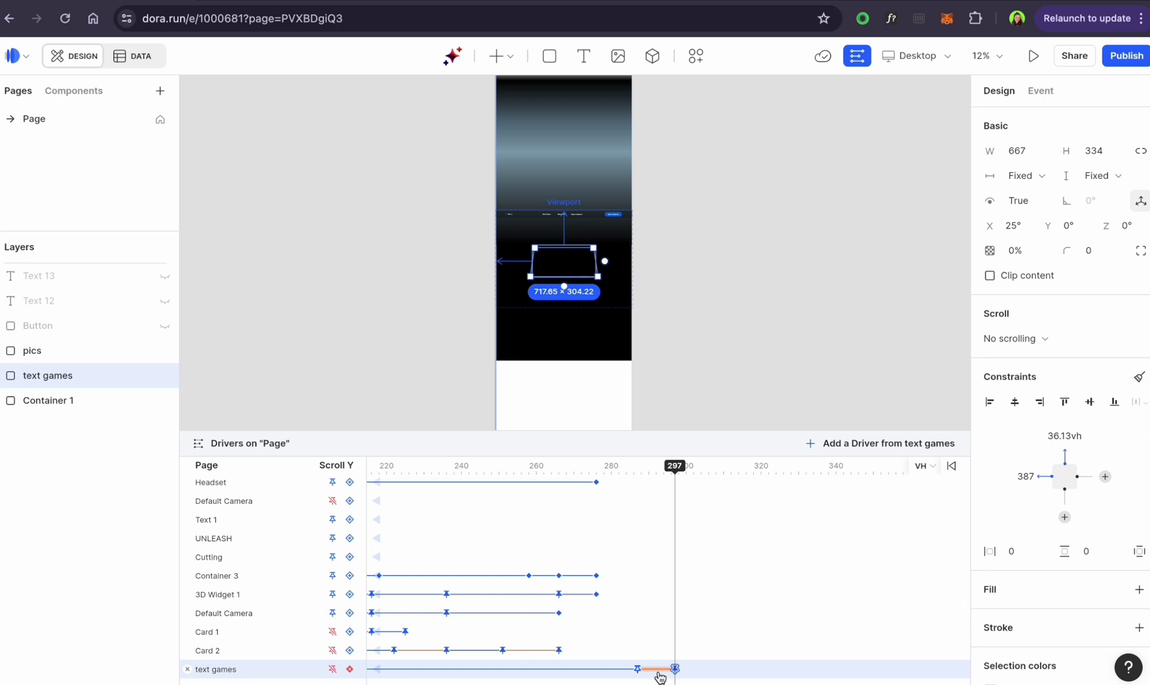
text(0)
click(1019, 251)
mouse_move(676, 495)
mouse_down()
mouse_move(619, 481)
mouse_move(675, 484)
mouse_up()
click(113, 343)
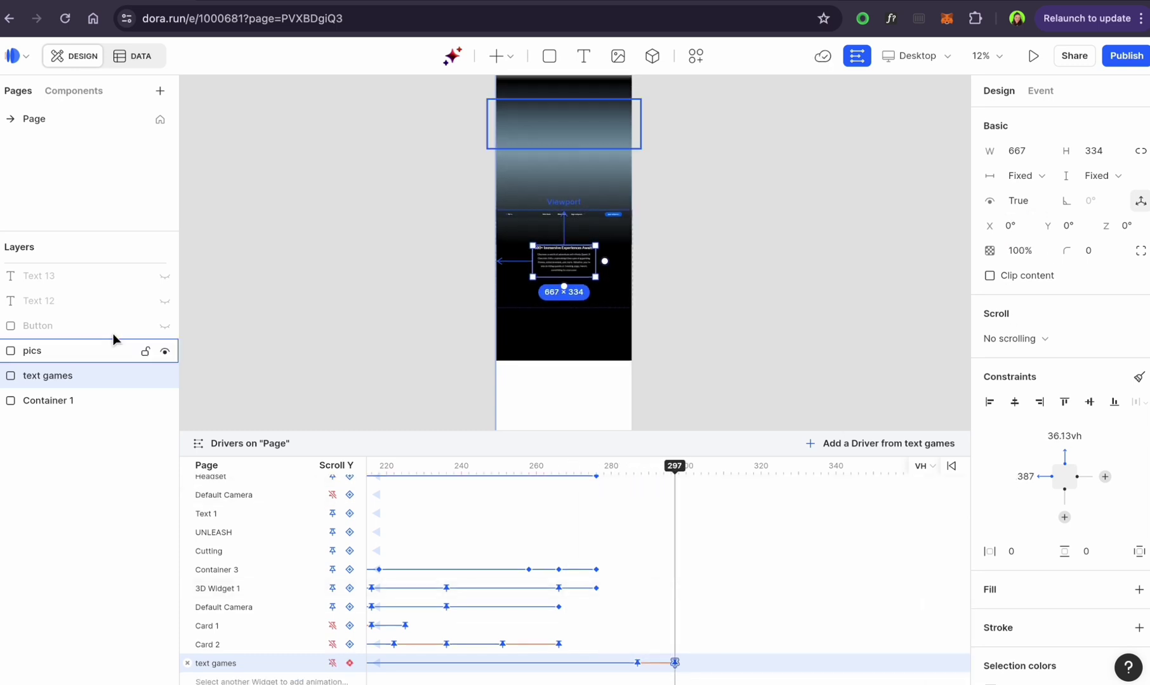
- Centre pics over text games, pin it 22.36vh from the top, and shift its pinned keyframe to scroll position 288
drag(574, 133, 609, 264)
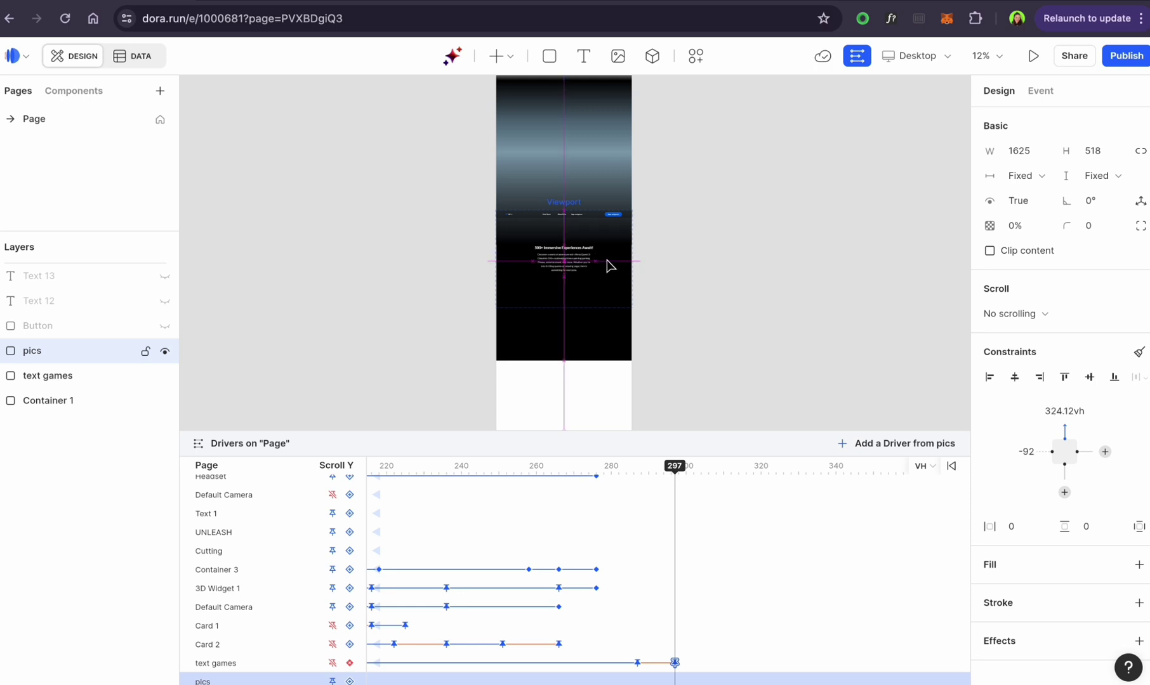
key(shift+Down)
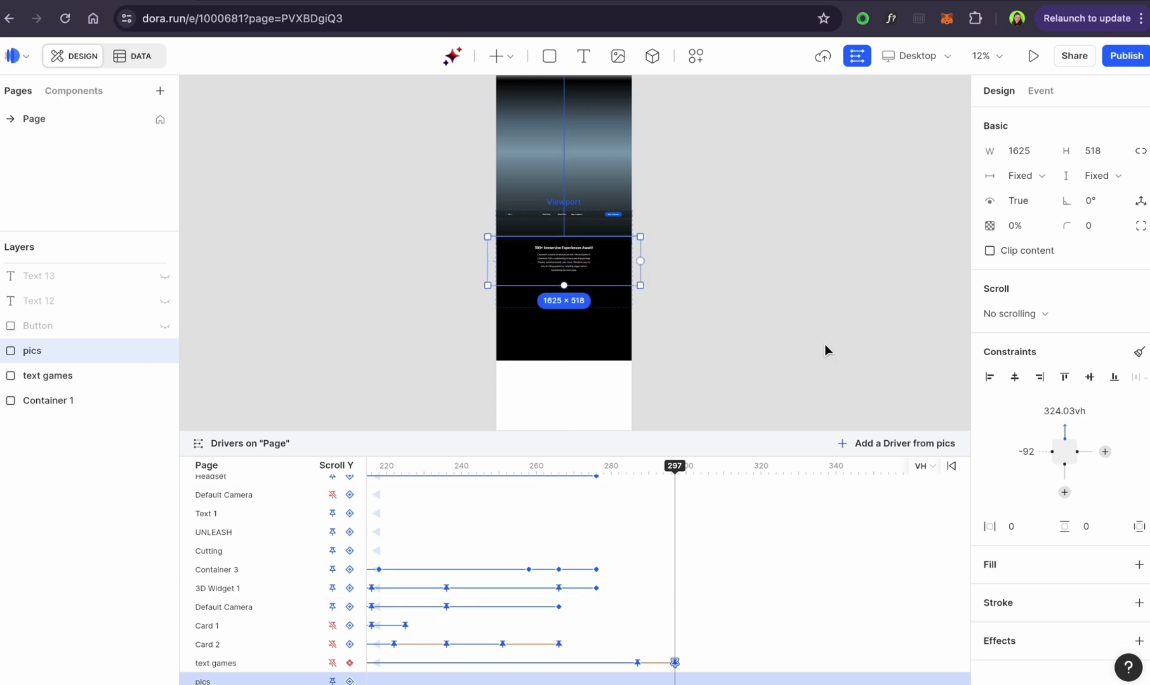
drag(609, 270, 609, 265)
click(332, 681)
drag(675, 681, 641, 682)
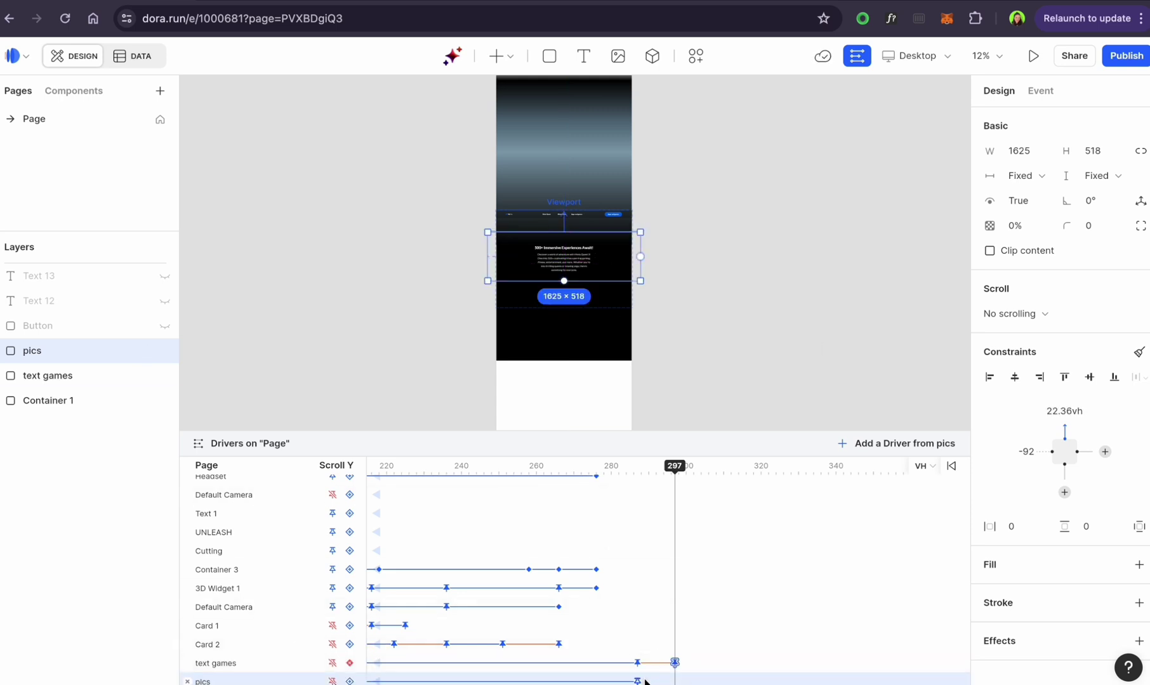
- Fade pics in to 100% opacity at scroll position 297 with easing, and extend its animation to 310
drag(675, 468, 716, 469)
key(Return)
click(658, 683)
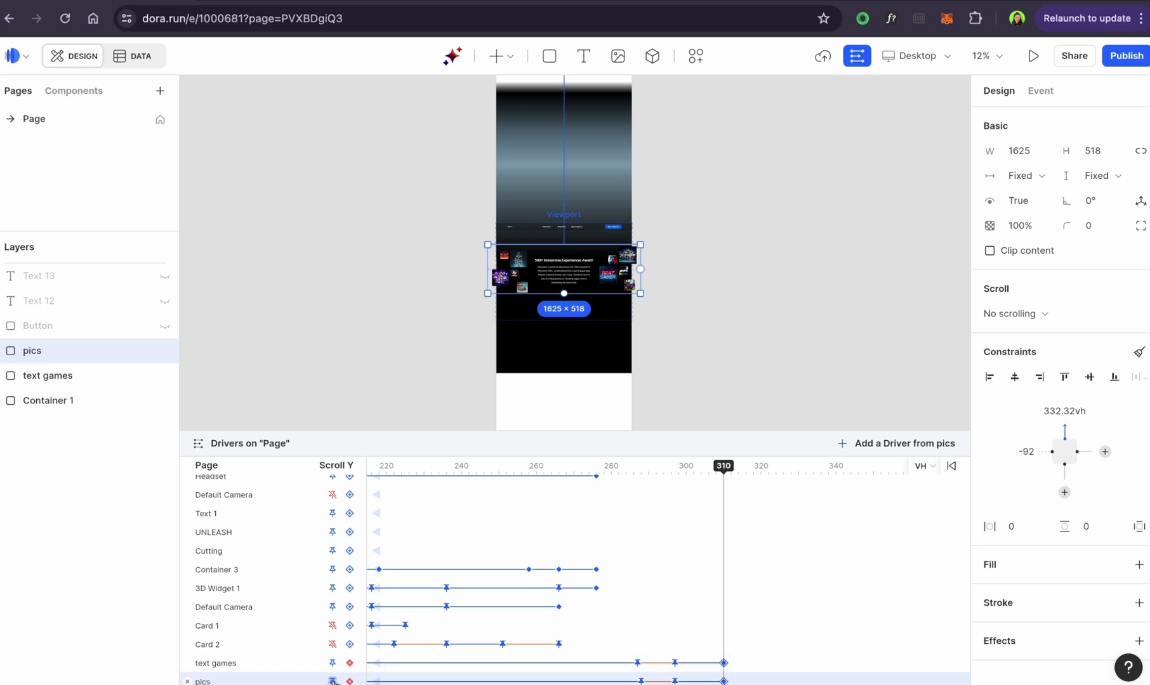
- Pin text games and pics at scroll position 307 and move their last keyframes to 314
click(711, 471)
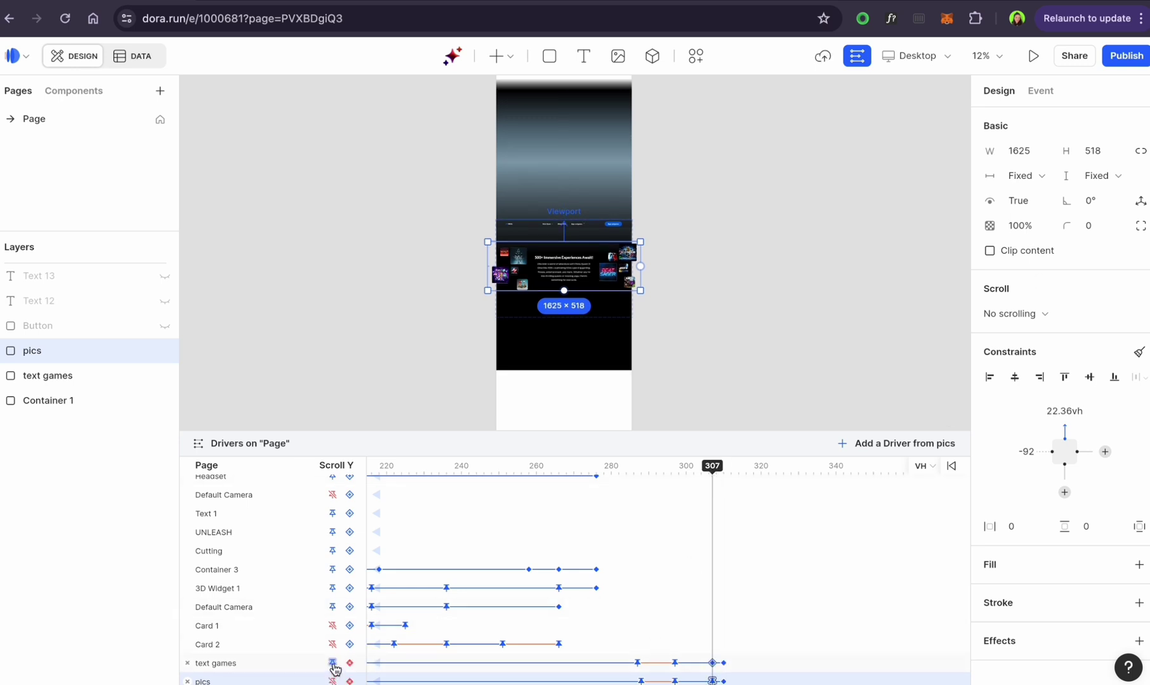
click(333, 664)
drag(723, 663, 739, 666)
drag(724, 682, 739, 682)
- Set the opacity of text games and pics to 0% at scroll position 314
click(739, 664)
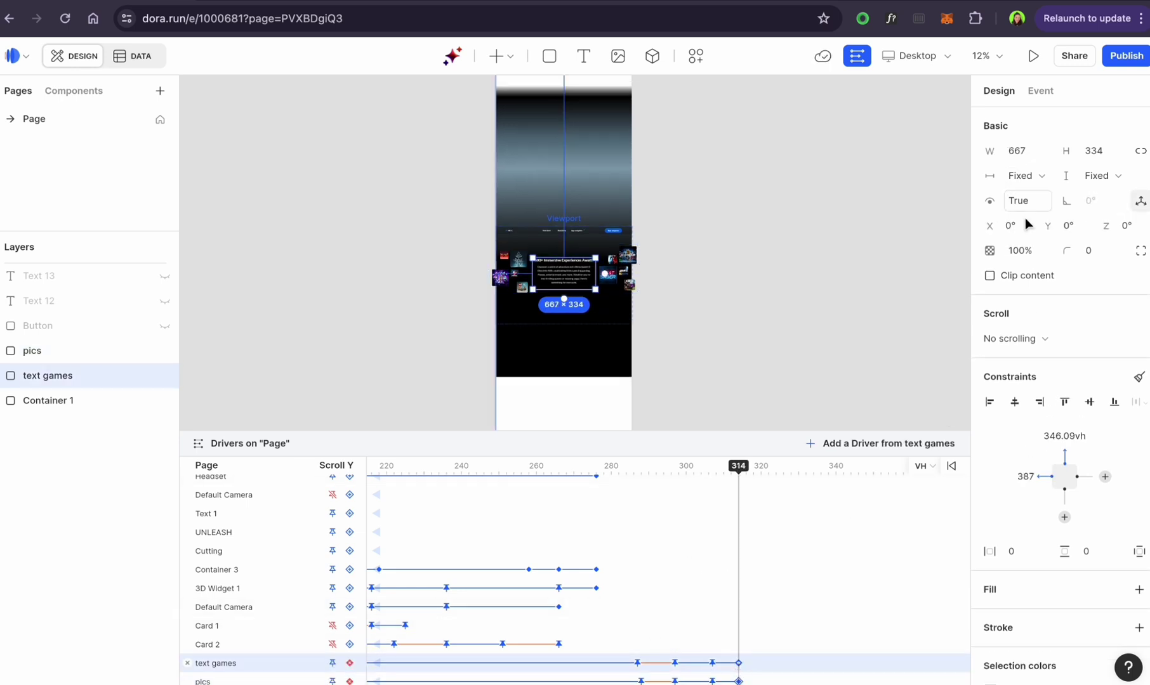
click(739, 682)
click(1031, 229)
text(0)
key(Return)
- Apply Ease out to the 307–314 fade-out segments of text games and pics
click(740, 664)
click(725, 664)
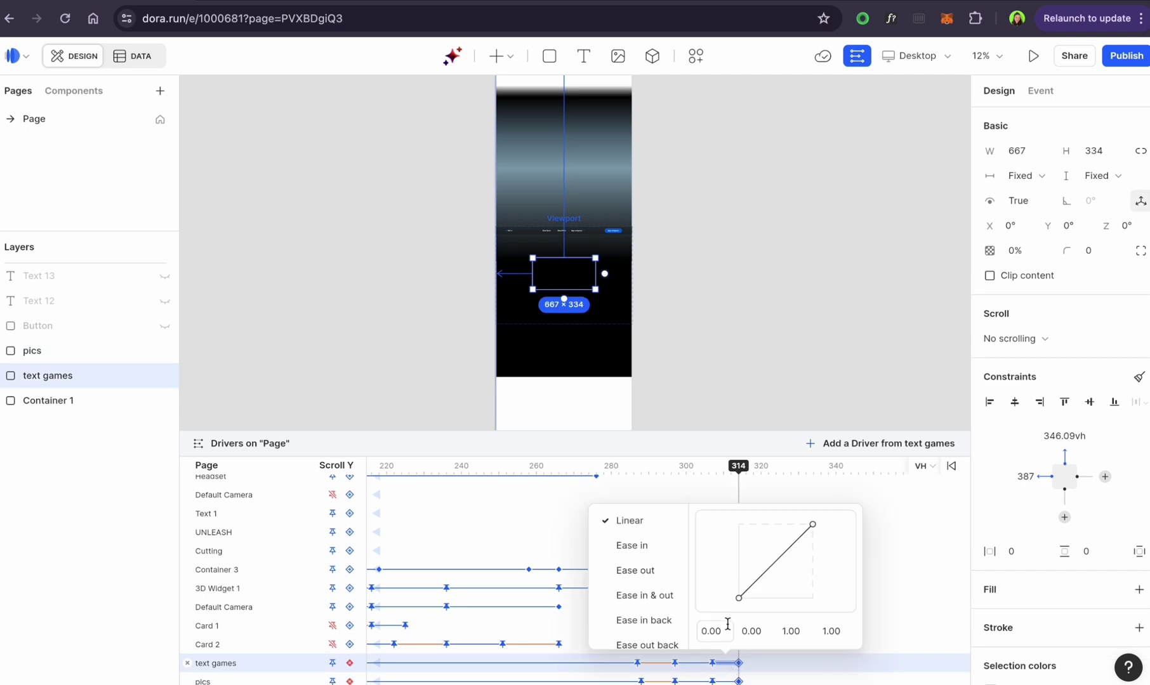
click(635, 571)
click(725, 682)
click(632, 565)
- Set pics' first keyframe to 0% opacity and move the first keyframes of text games and pics to scroll position 285
drag(739, 470, 739, 662)
click(461, 664)
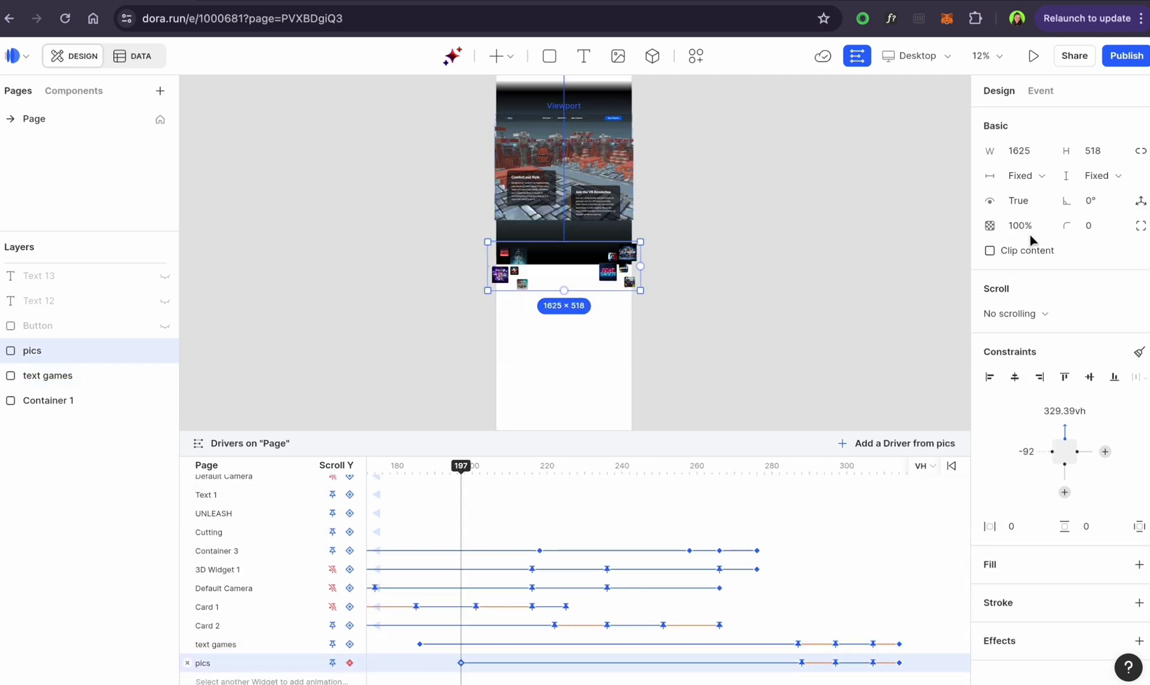
drag(461, 508, 789, 521)
scroll(755, 612, right, 5)
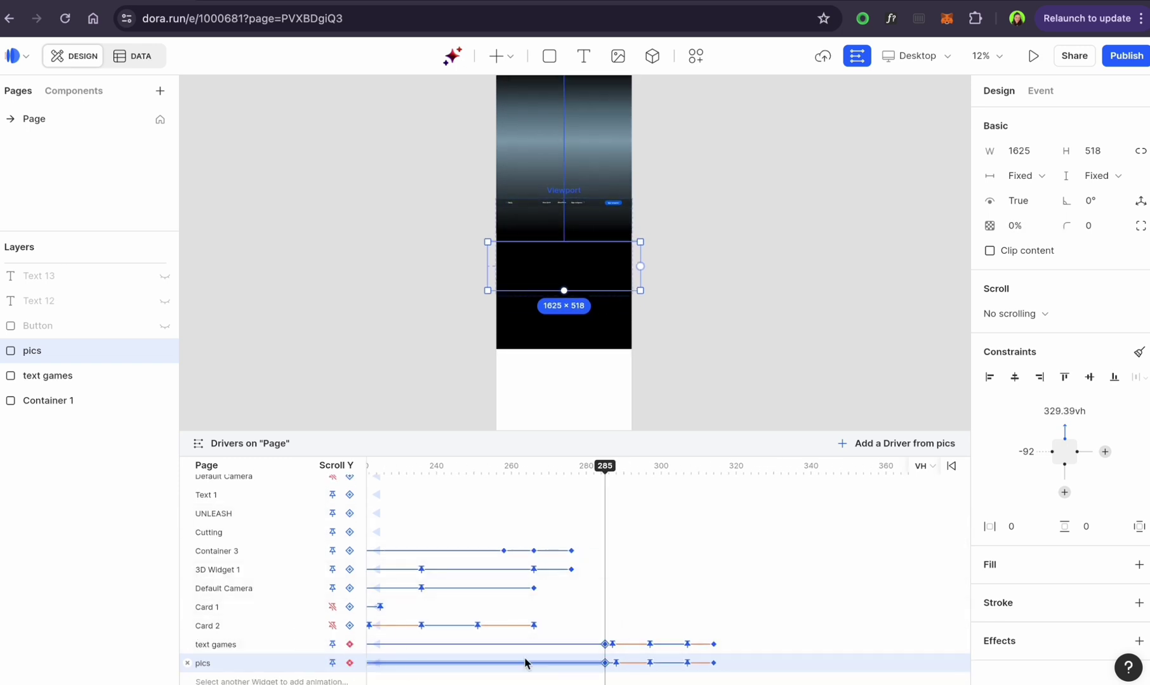
- Raise pics to a top offset of 293.55vh at scroll position 285, and nudge it together with text games
drag(581, 278, 583, 244)
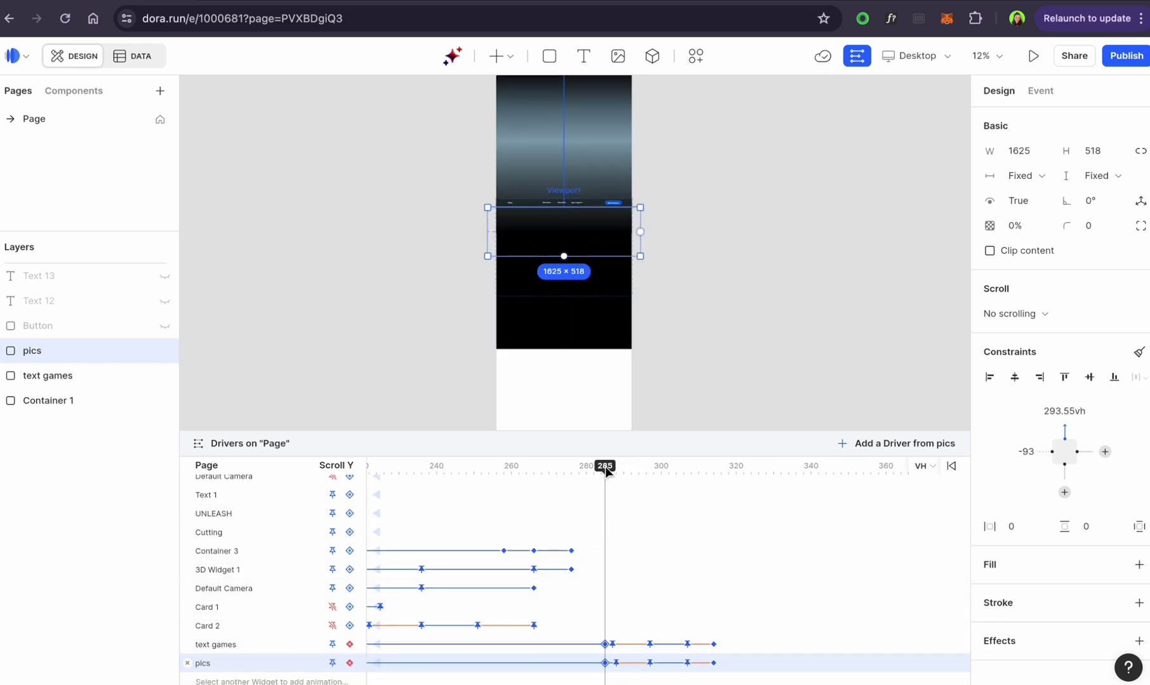
drag(606, 471, 613, 478)
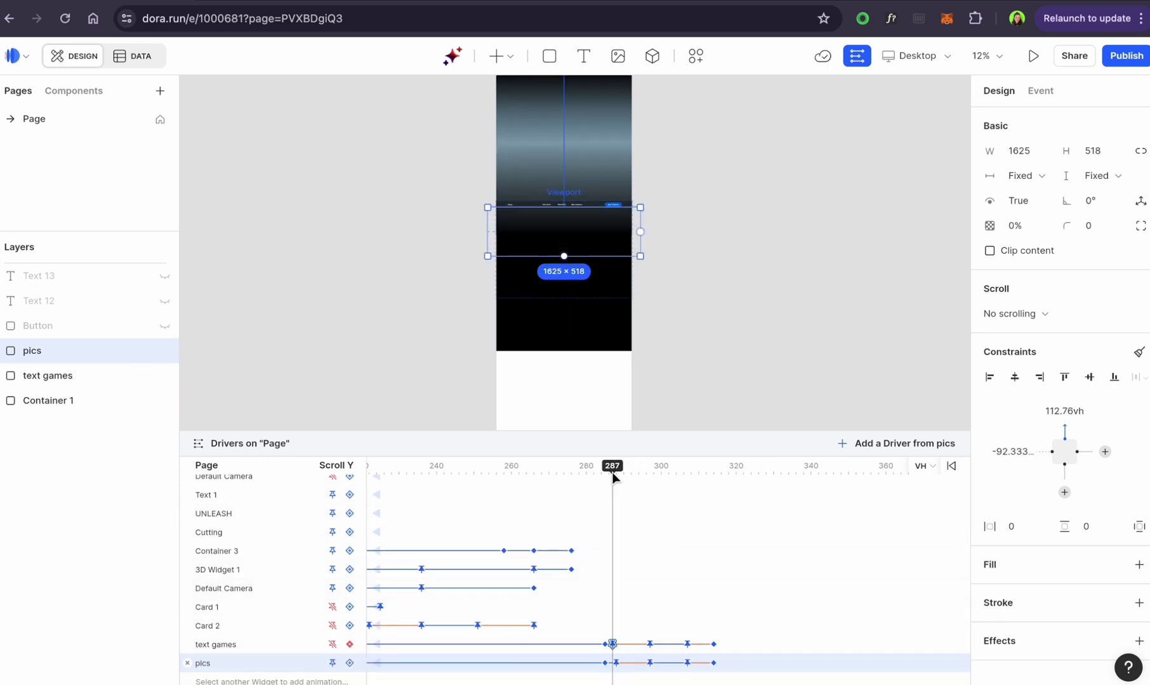
click(612, 644)
click(606, 644)
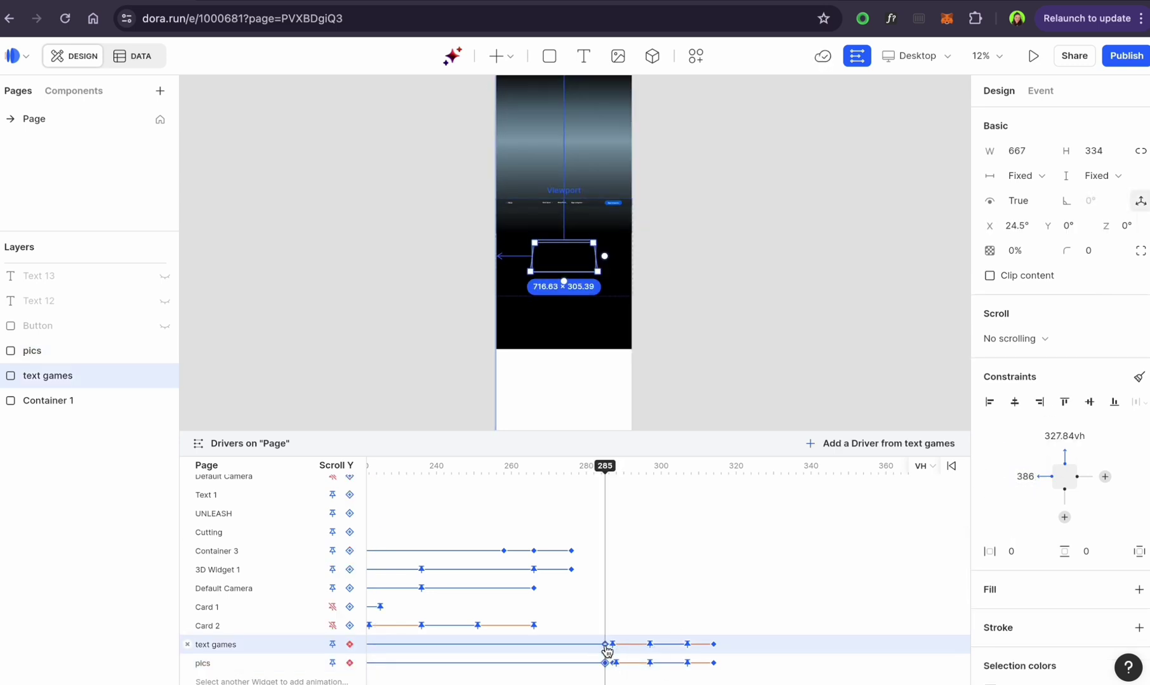
shift+click(273, 663)
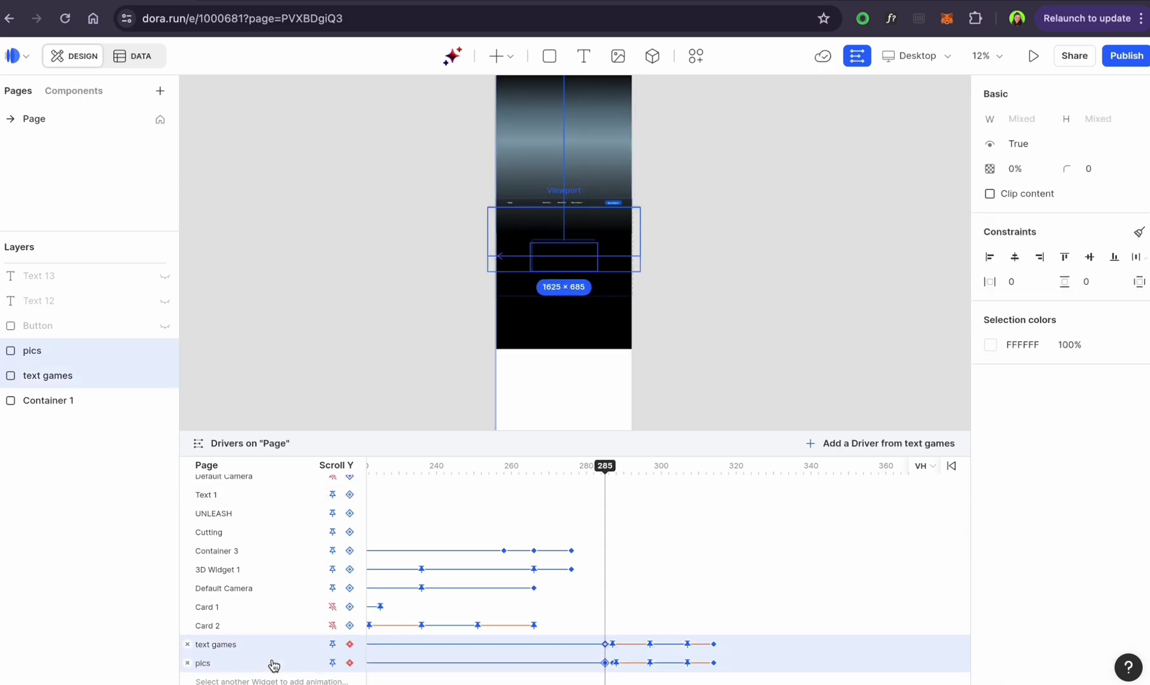
drag(569, 234, 569, 235)
- Advance the timeline to scroll position 318 and preview the page's scroll animation
drag(605, 467, 731, 485)
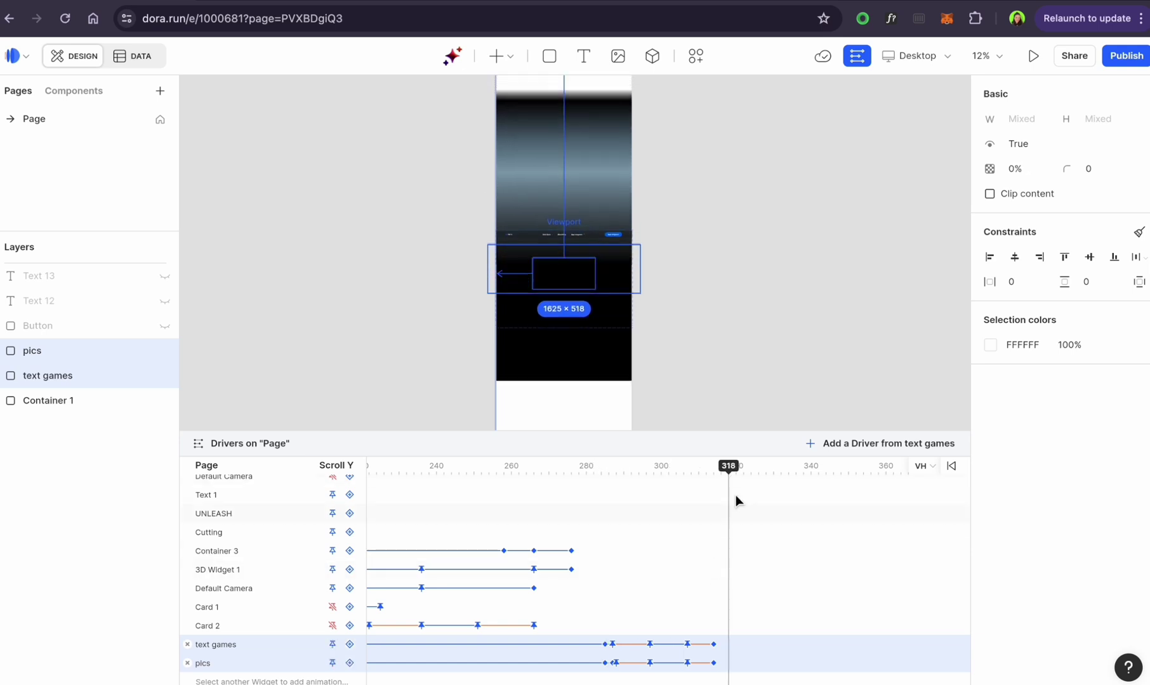
click(755, 309)
scroll(629, 351, down, 1)
click(1033, 56)
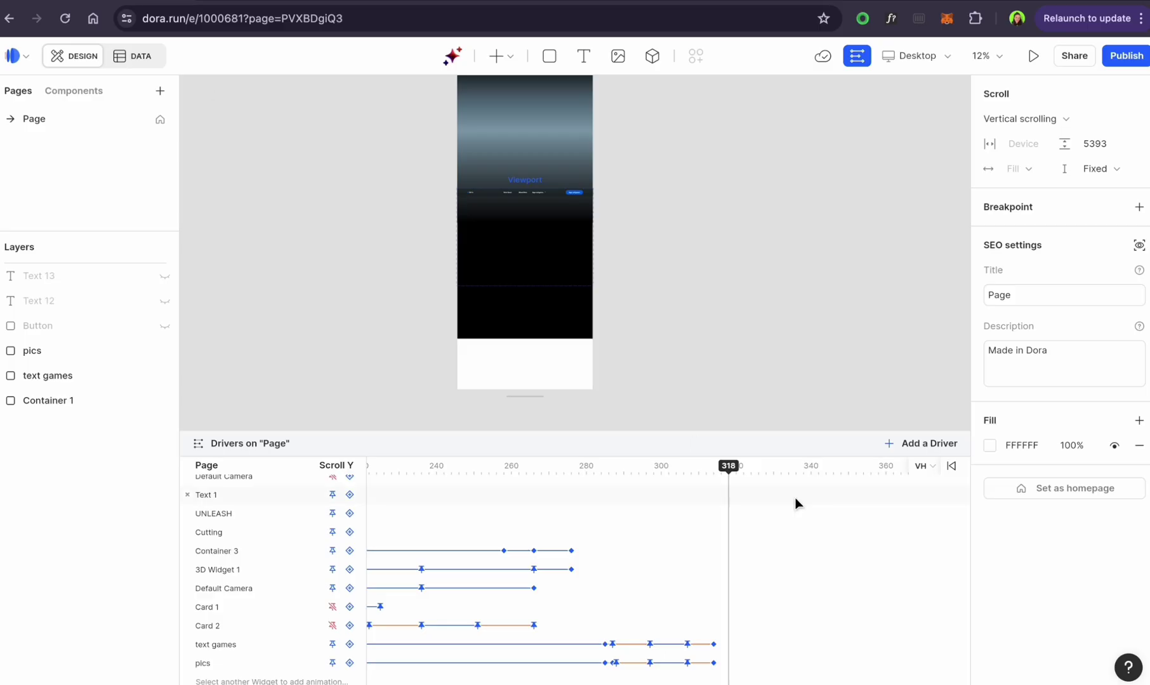
- Draw a 1447 × 1064 3D widget over the viewport and move it out of pics to the layer above
click(652, 56)
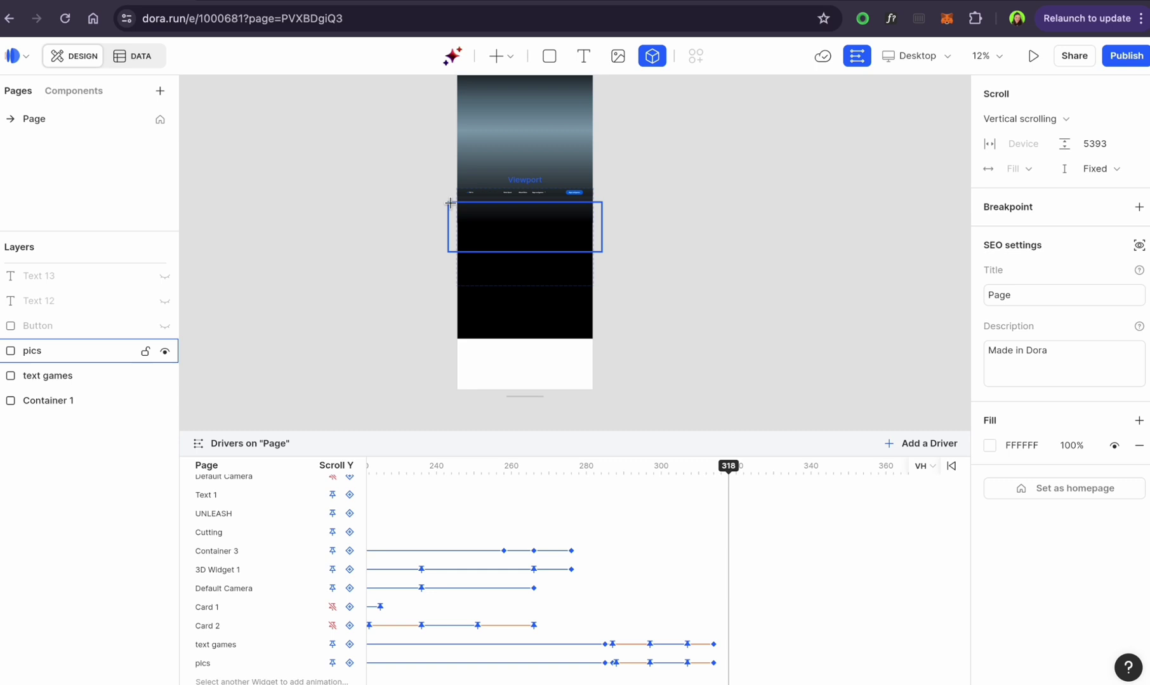
mouse_move(449, 203)
mouse_down()
mouse_move(604, 294)
mouse_move(595, 288)
mouse_up()
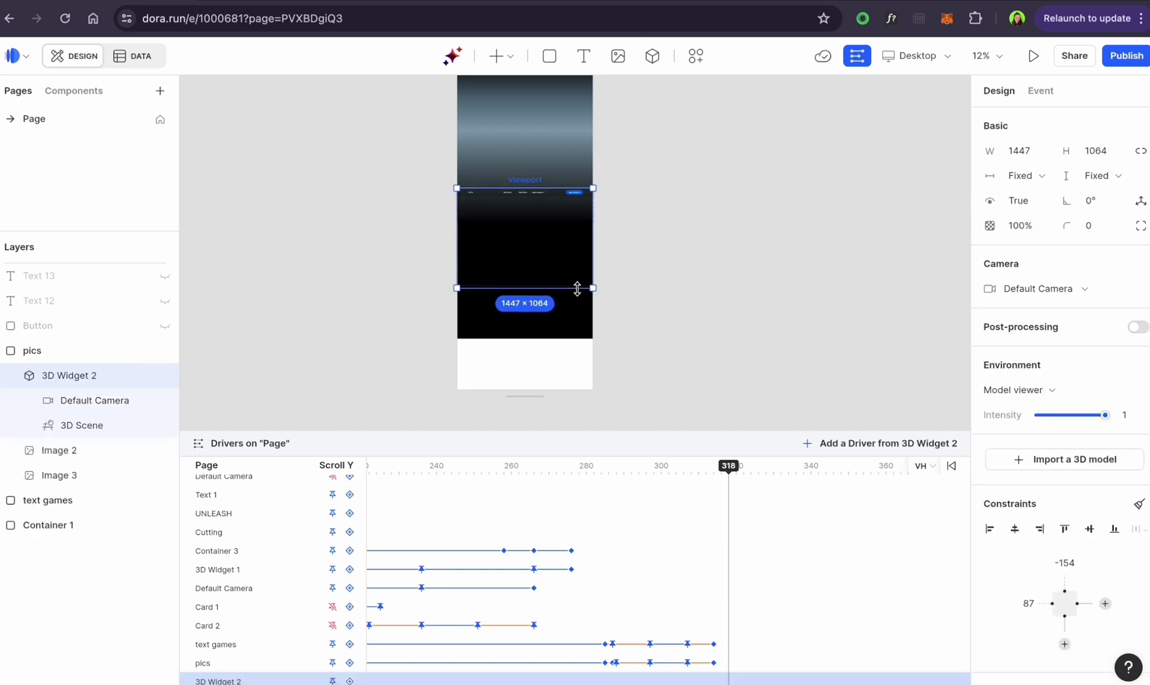
click(11, 376)
drag(65, 379, 13, 364)
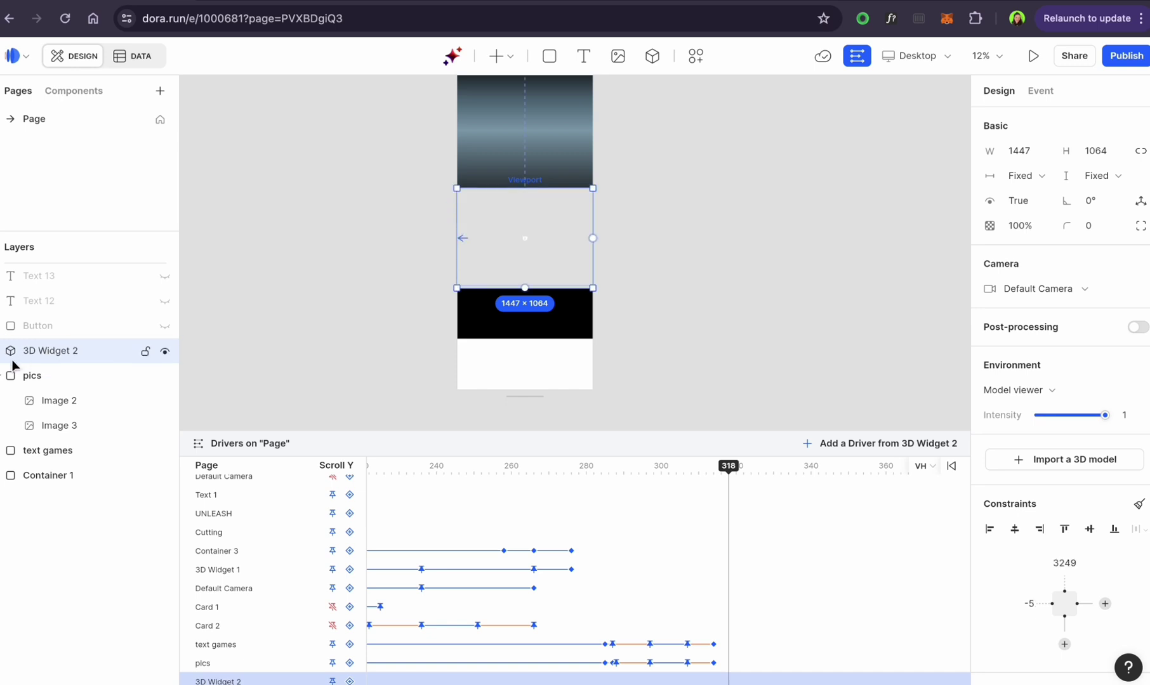
- Move text games, pics and 3D Widget 2 into Container 1, with 3D Widget 2 placed directly below Header
click(1, 426)
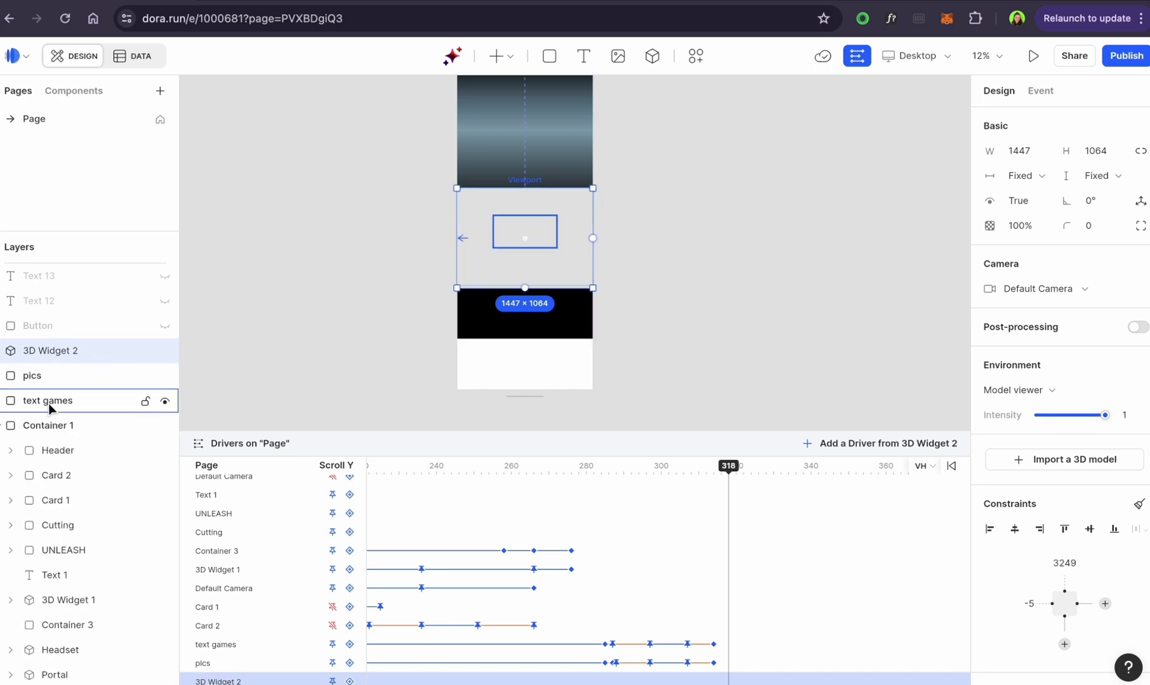
drag(49, 404, 58, 464)
drag(47, 378, 57, 439)
drag(49, 353, 62, 419)
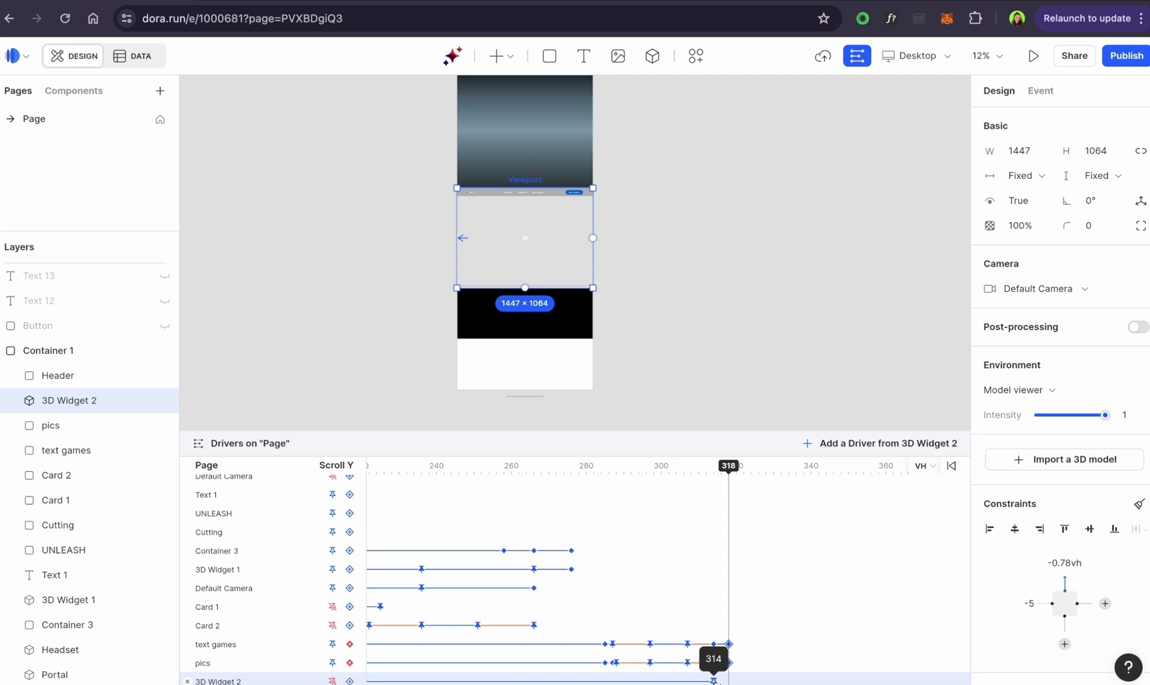
- Set 3D Widget 2's opacity to 0% at its first keyframe, scroll position 218
scroll(718, 679, left, 1)
scroll(571, 666, down, 1)
click(426, 664)
click(1027, 226)
text(0)
key(Return)
- Set 3D Widget 2's opacity to 0% at scroll position 314 and to 100% at 318
click(786, 665)
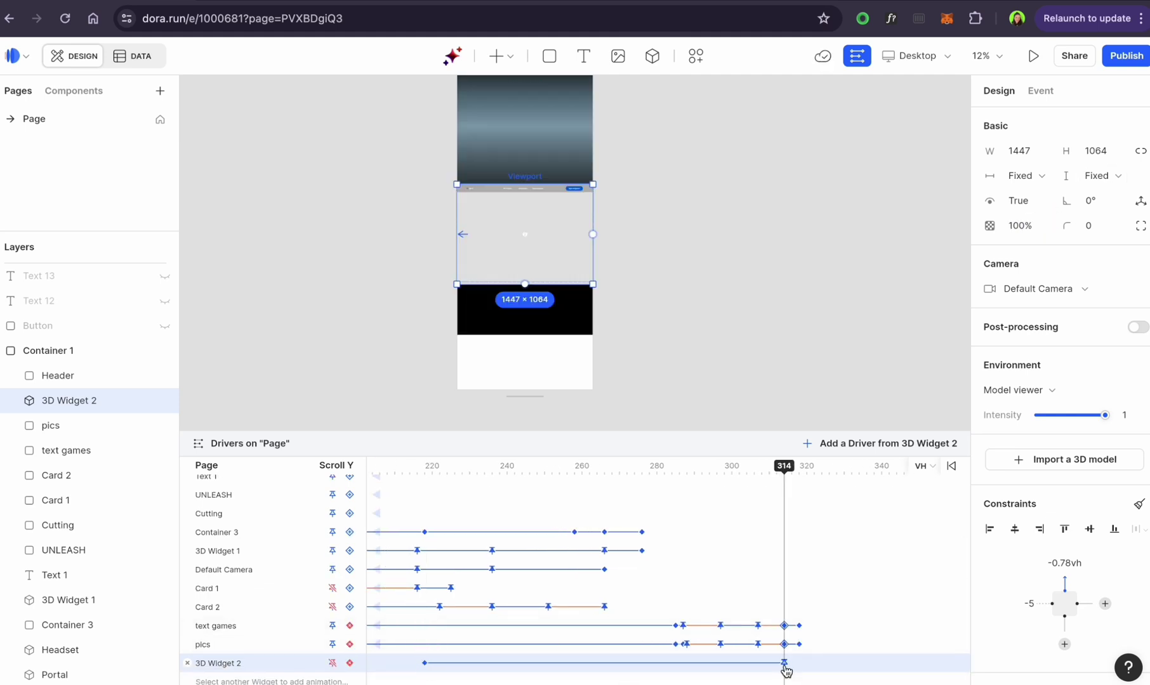
text(0)
key(Return)
click(788, 468)
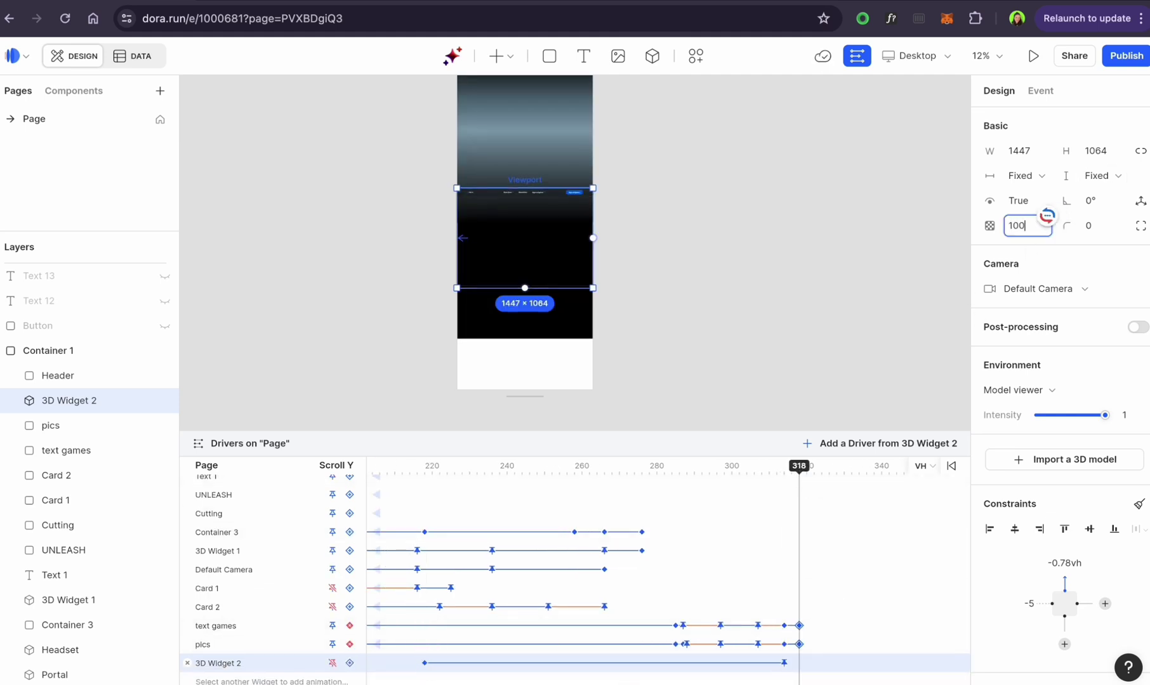
key(Return)
- Import sands_location.glb into 3D Widget 2 and open its 3D scene for editing
scroll(533, 245, up, 5)
click(513, 268)
double_click(624, 222)
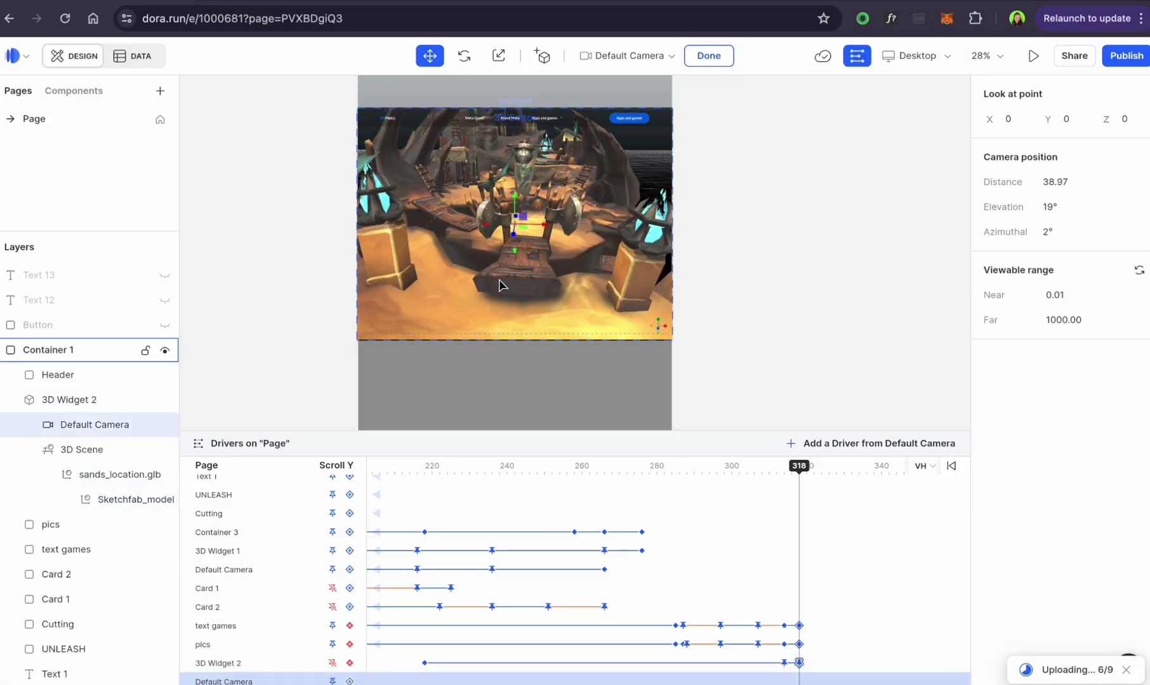
- Rotate the sands_location model to -9.41° on X, frame it at camera distance 38.97 and elevation 20°, and pin the camera at scroll position 318
click(464, 56)
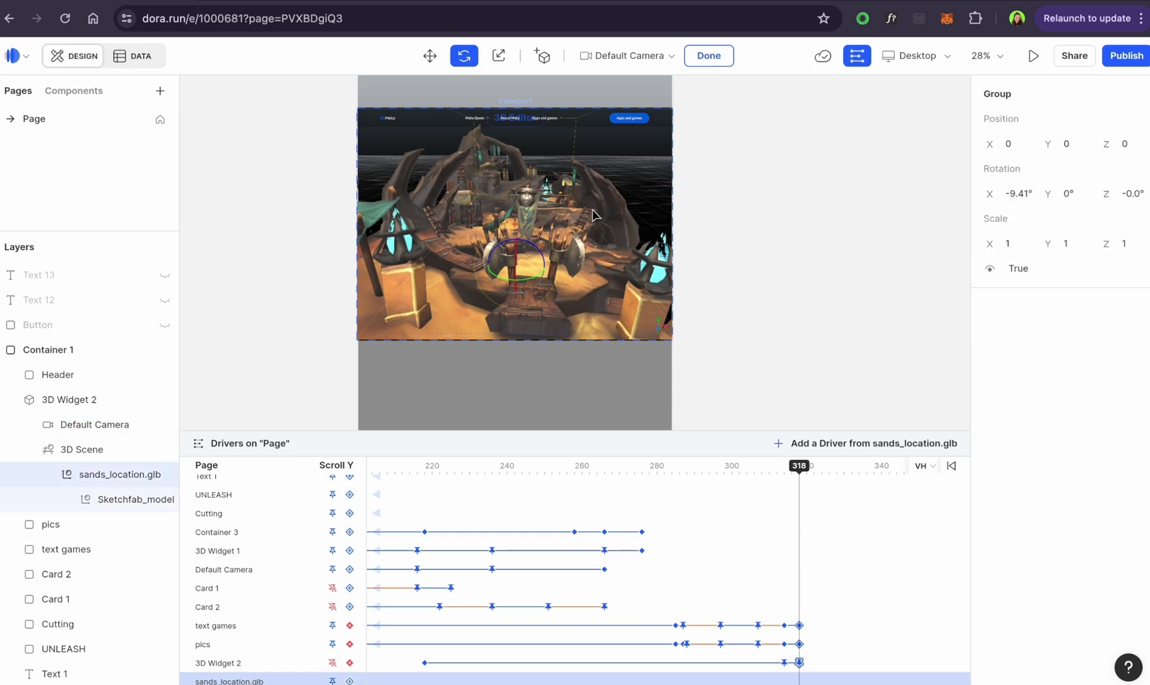
scroll(595, 210, up, 2)
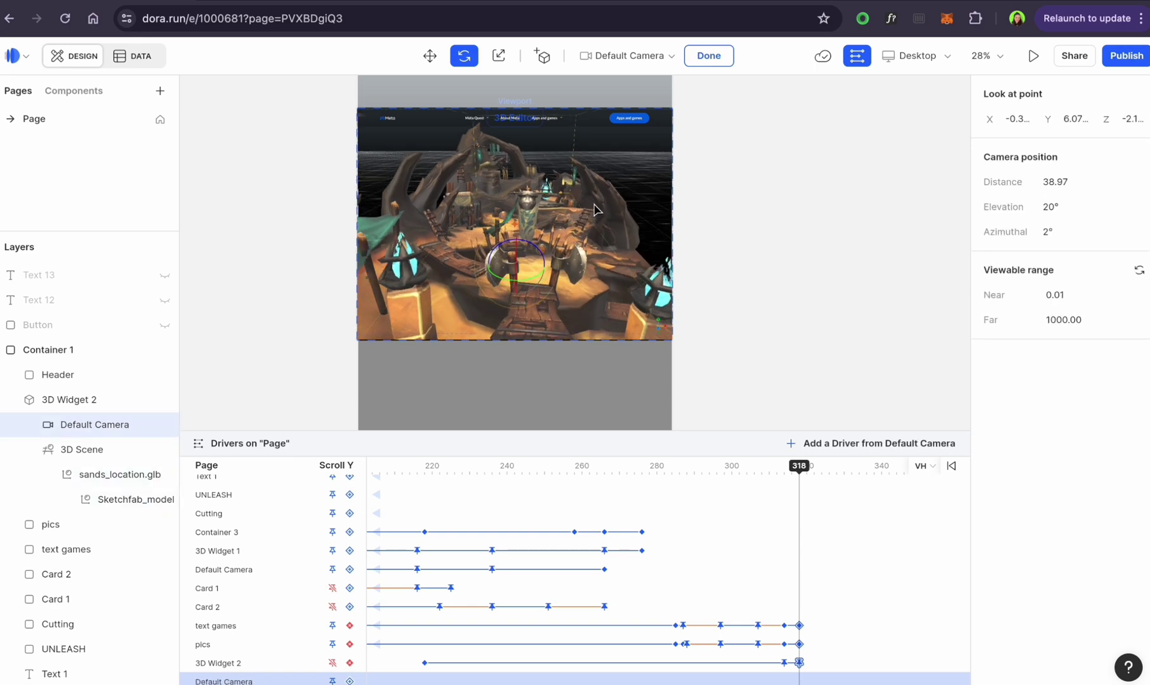
click(332, 681)
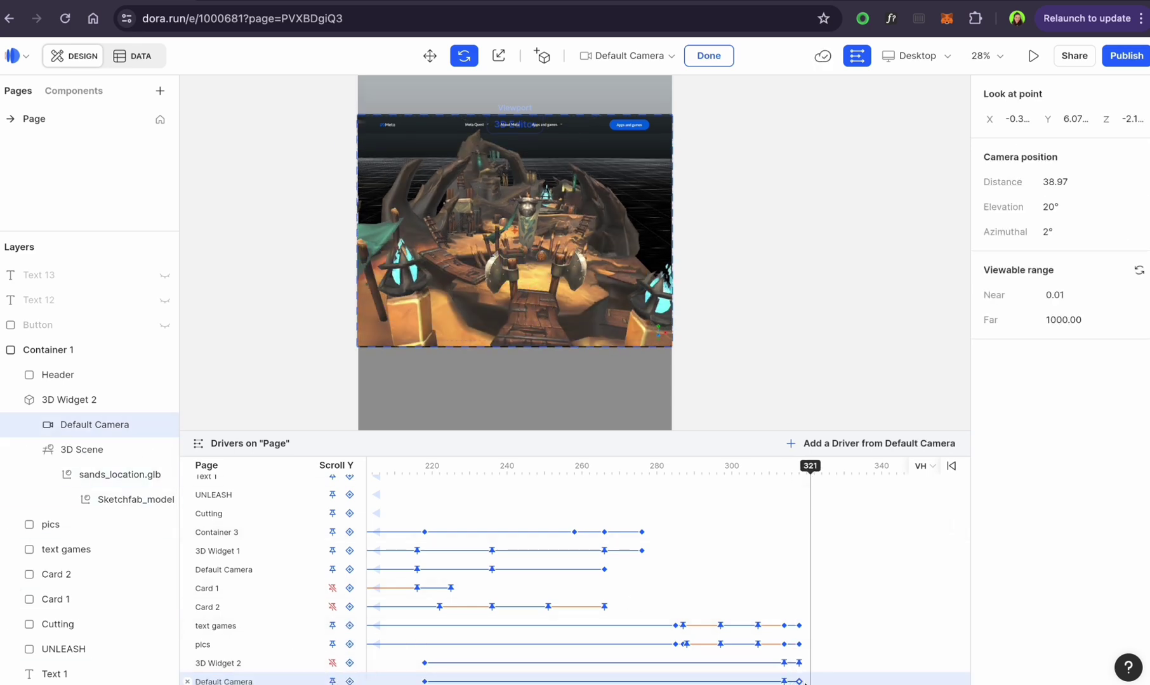
key(super+z)
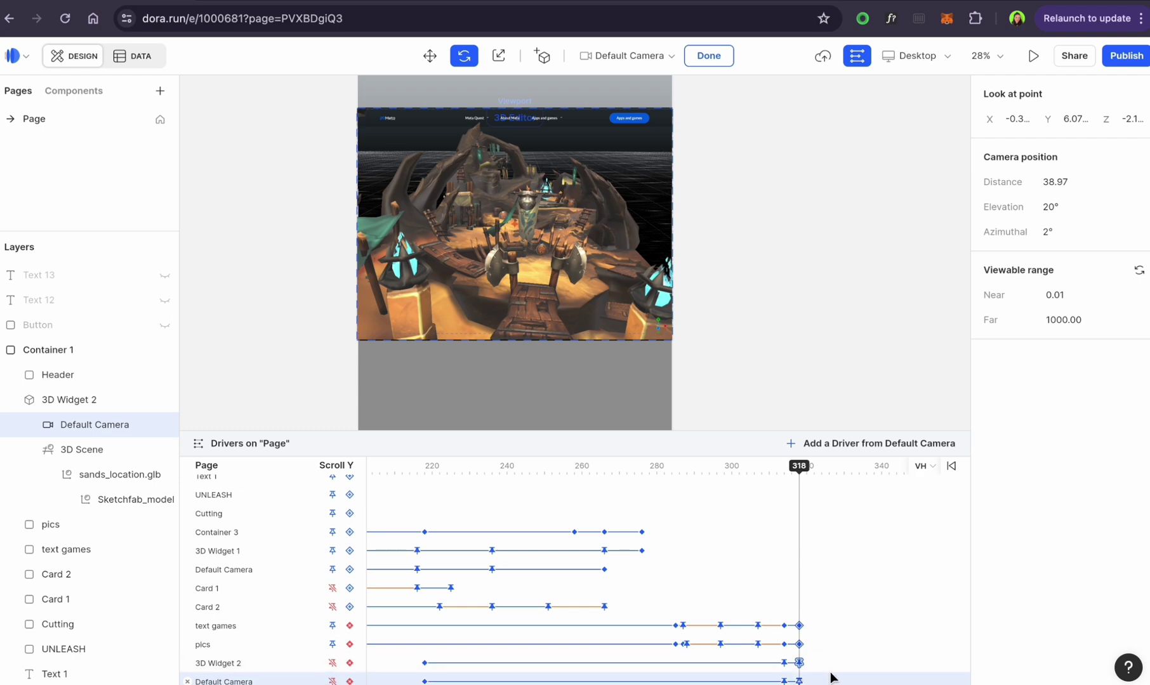
- Add a camera keyframe at scroll position 334 with distance 23.01, elevation 25° and azimuthal -14°
drag(799, 472, 860, 478)
scroll(728, 585, down, 1)
scroll(728, 585, right, 3)
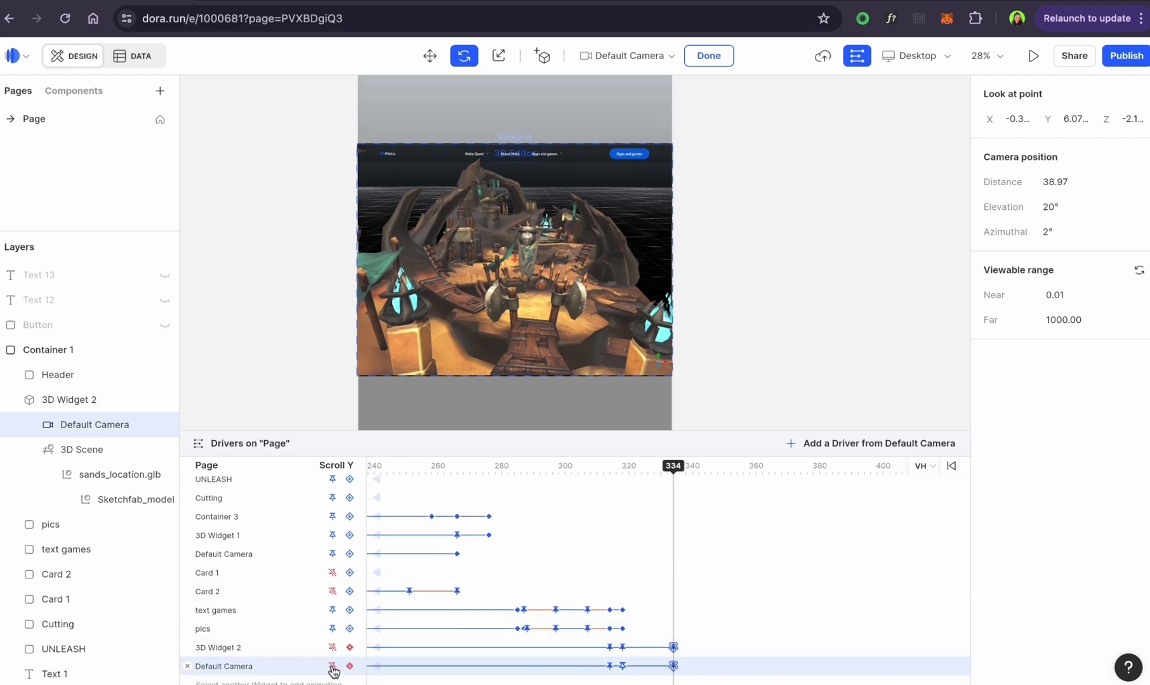
drag(561, 255, 570, 263)
scroll(560, 258, up, 10)
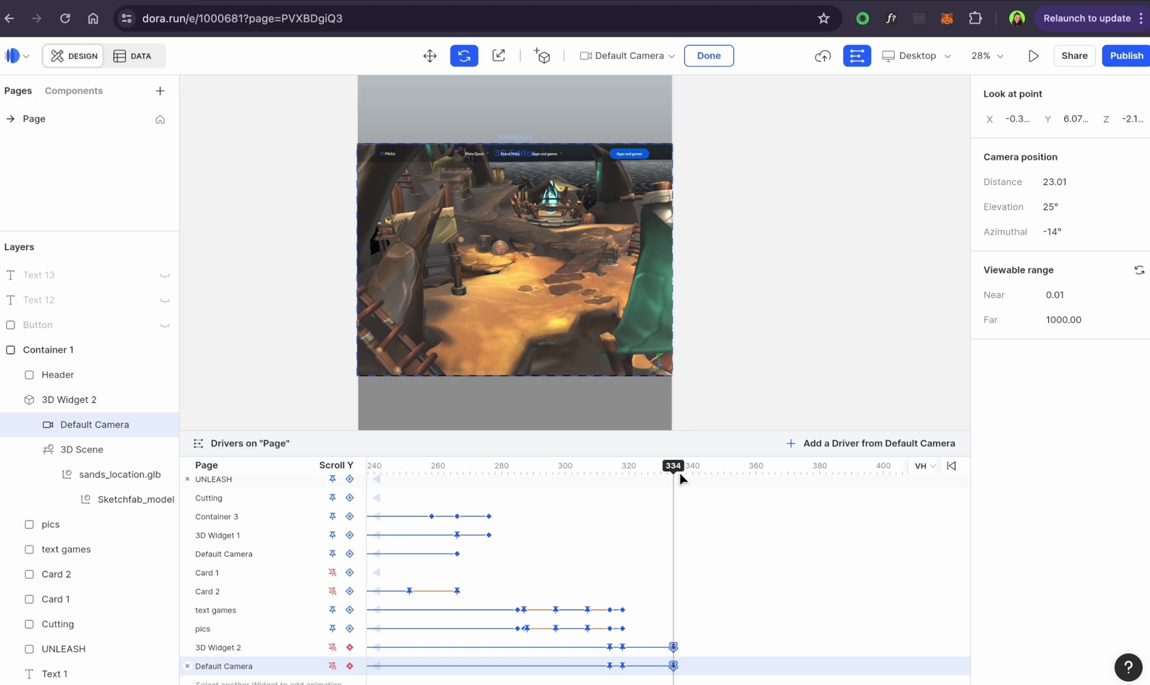
- Add a camera keyframe at scroll position 352 with distance 13.32, elevation 15° and azimuthal 24°
drag(680, 473, 728, 477)
scroll(509, 333, up, 4)
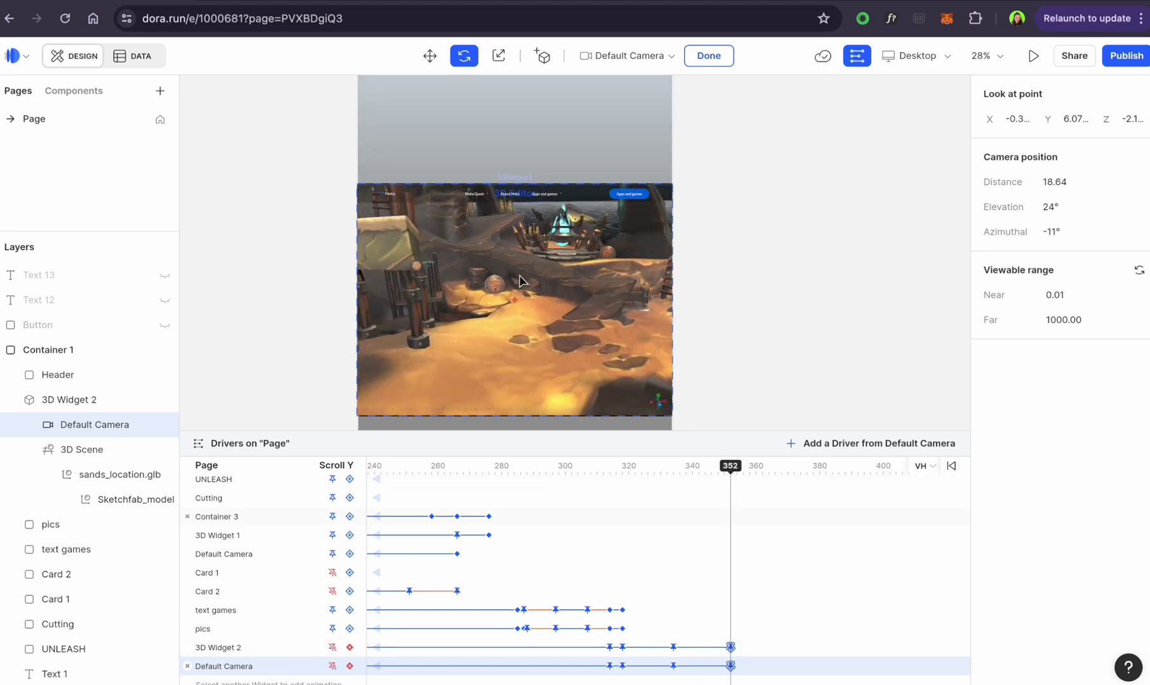
drag(521, 254, 553, 297)
scroll(533, 279, up, 4)
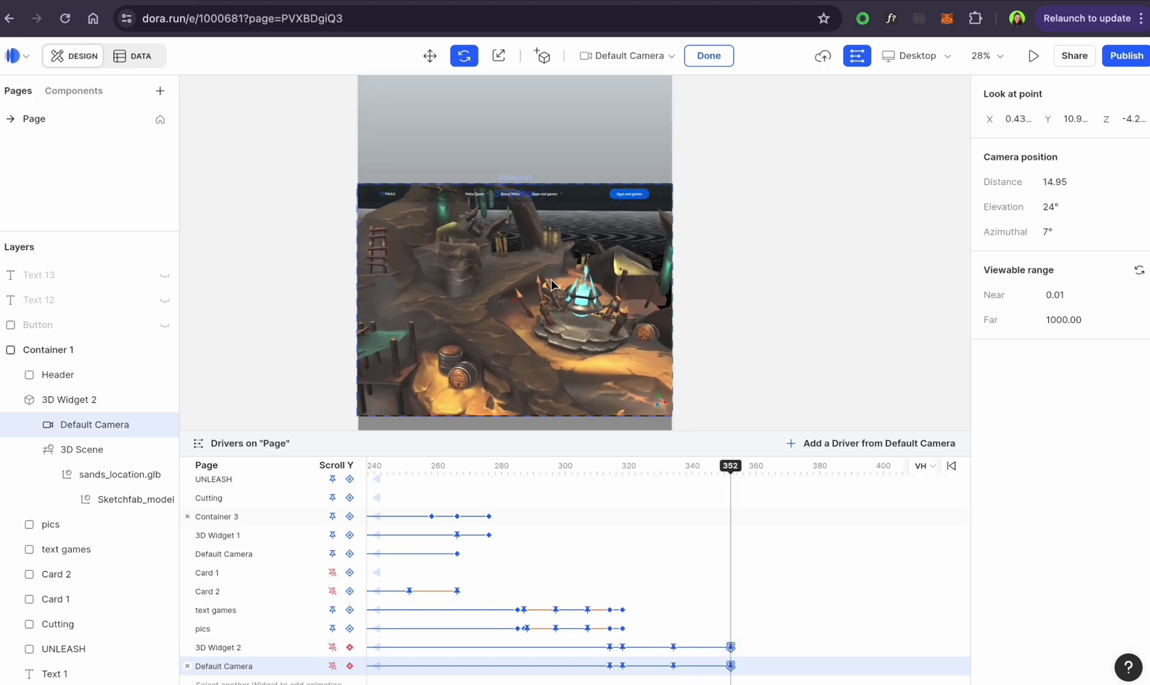
drag(550, 278, 541, 278)
drag(539, 269, 539, 284)
scroll(563, 322, up, 3)
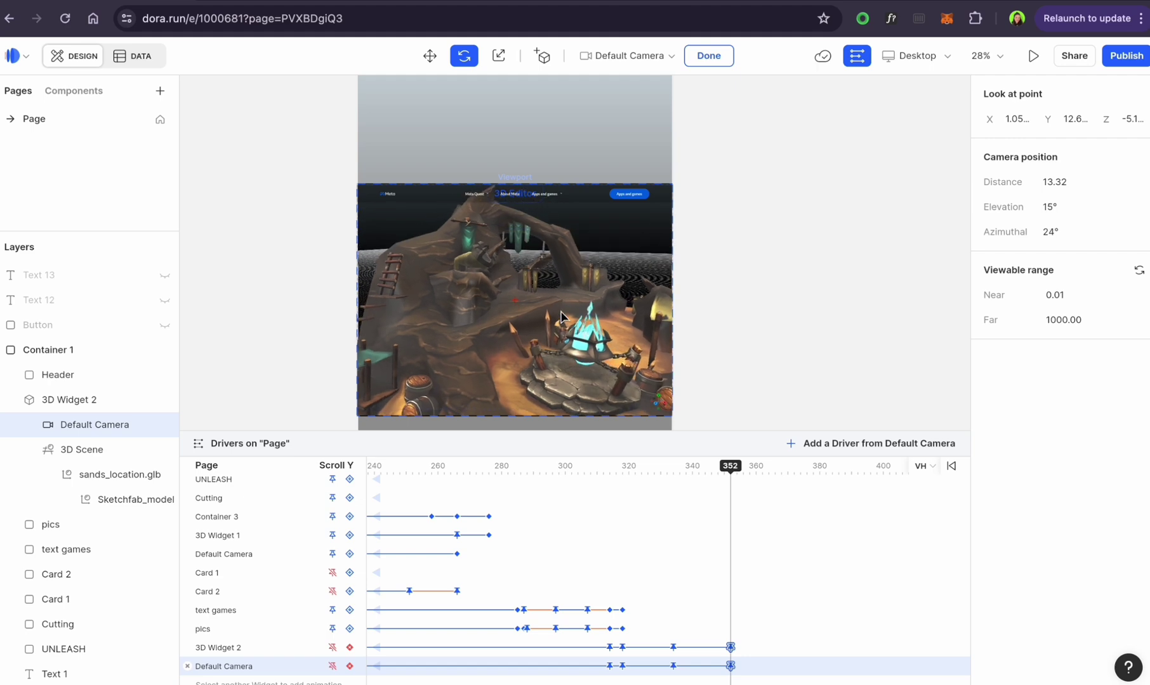
- Key the camera at scroll position 366 with distance 5.68, elevation 9° and azimuthal 47°, then hold that view to 385 and leave scene editing
drag(731, 466, 775, 468)
drag(556, 343, 543, 375)
scroll(563, 368, up, 5)
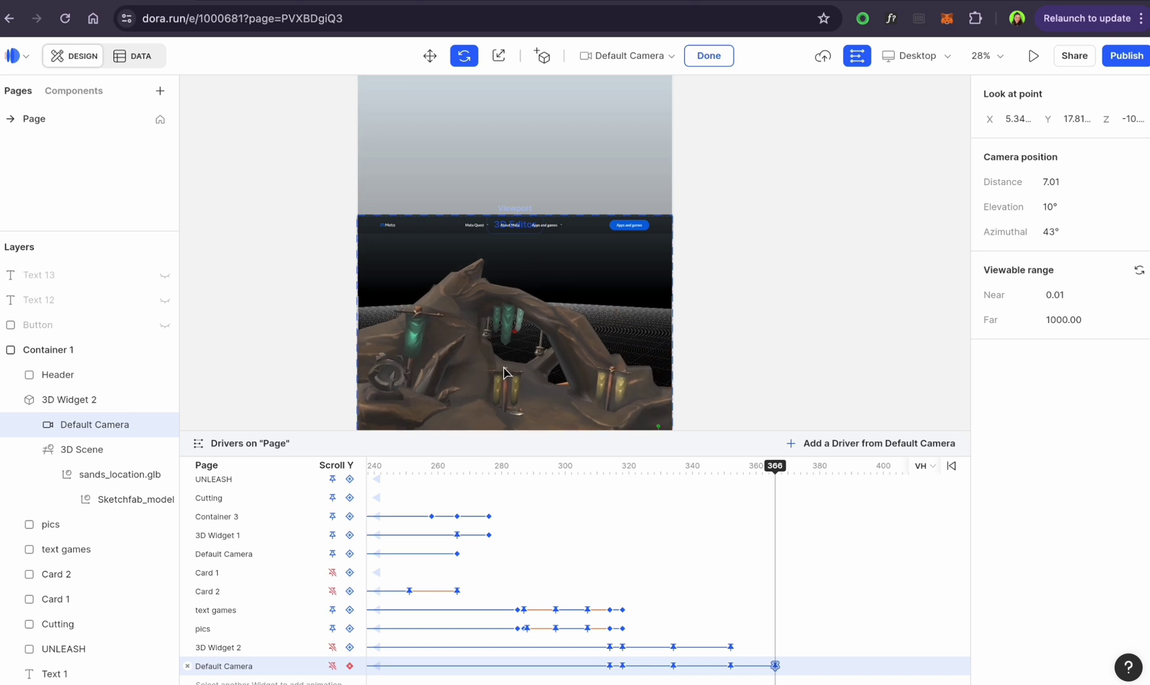
scroll(533, 363, up, 3)
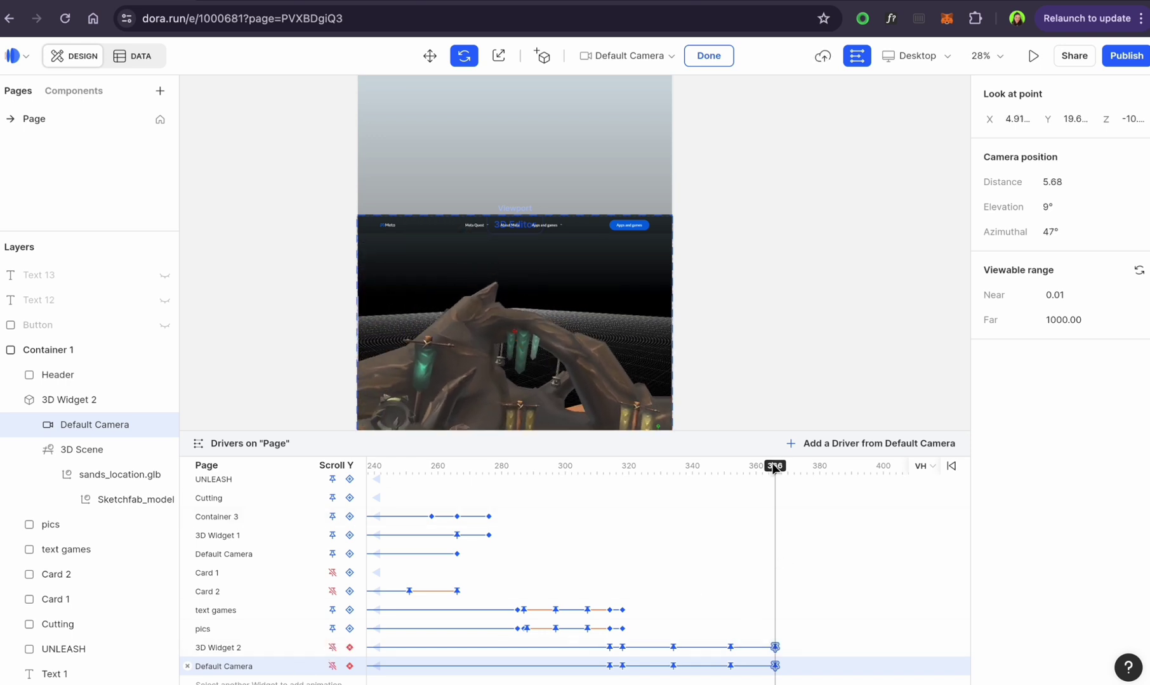
drag(775, 468, 835, 468)
click(795, 337)
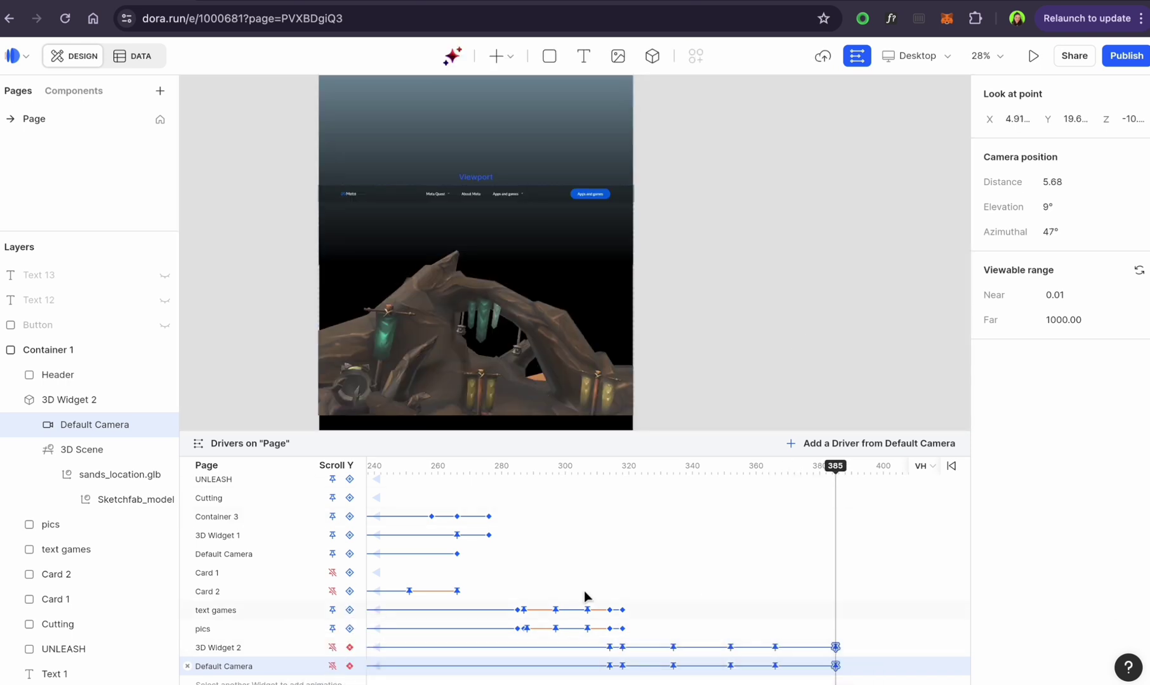
- Move the sands scene camera in to distance 2.71 at scroll position 385, leave scene editing and preview the page
click(492, 341)
double_click(473, 287)
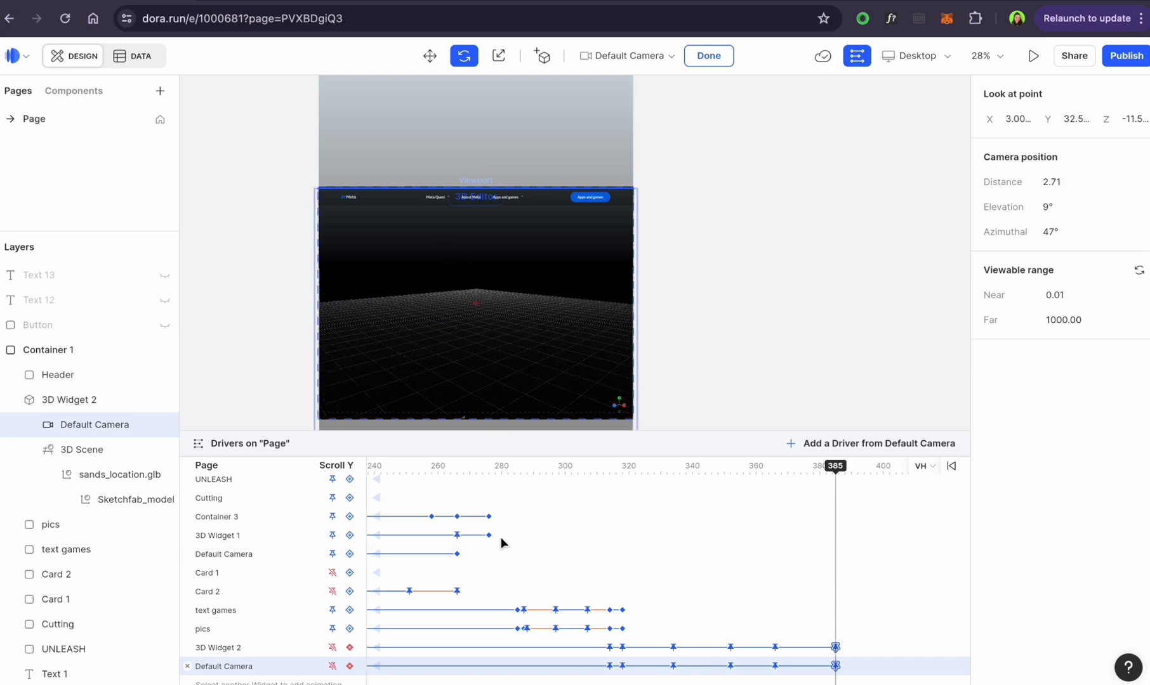
drag(835, 469, 851, 493)
click(848, 341)
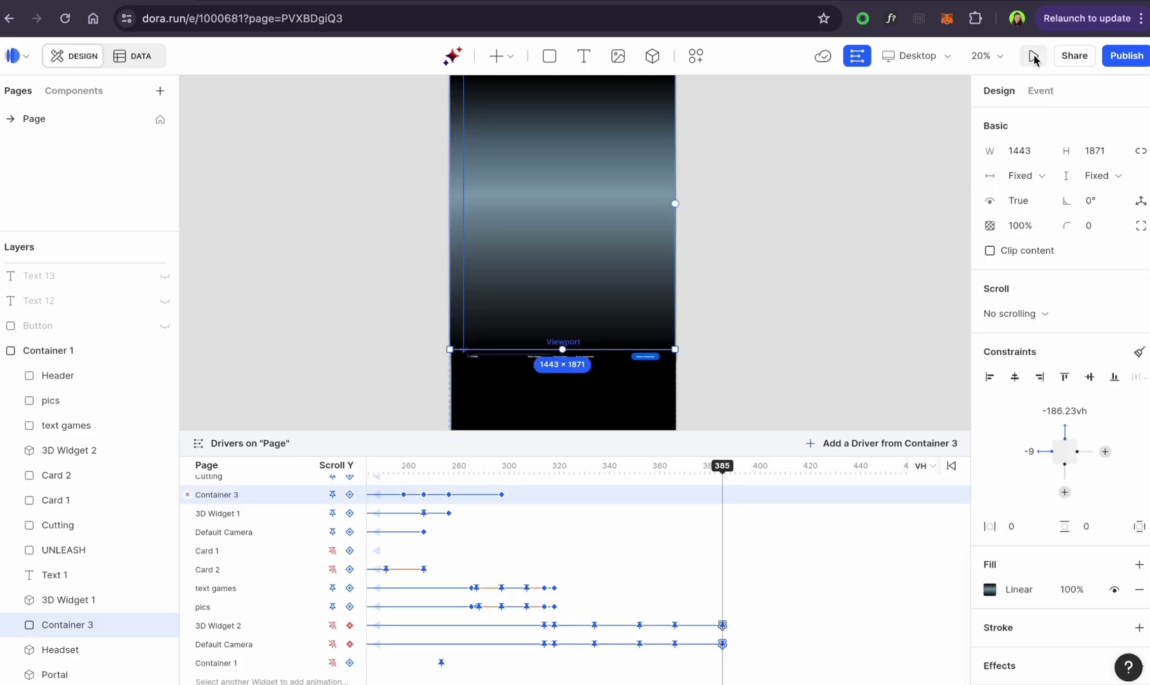
click(1033, 55)
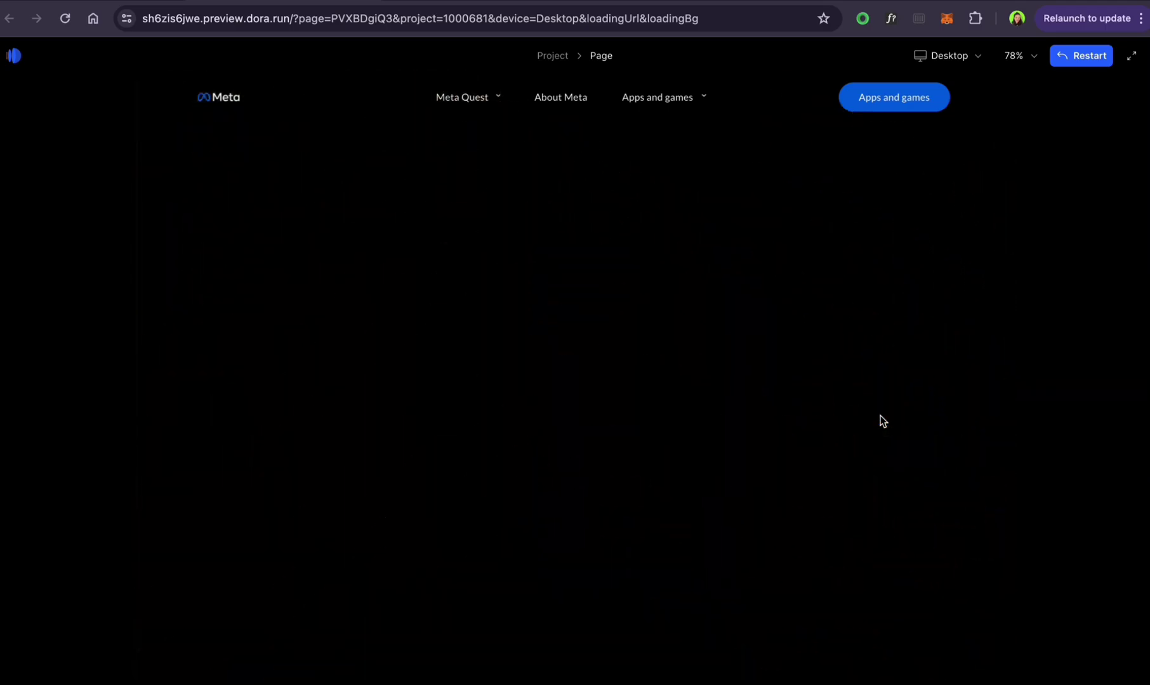
click(264, 2)
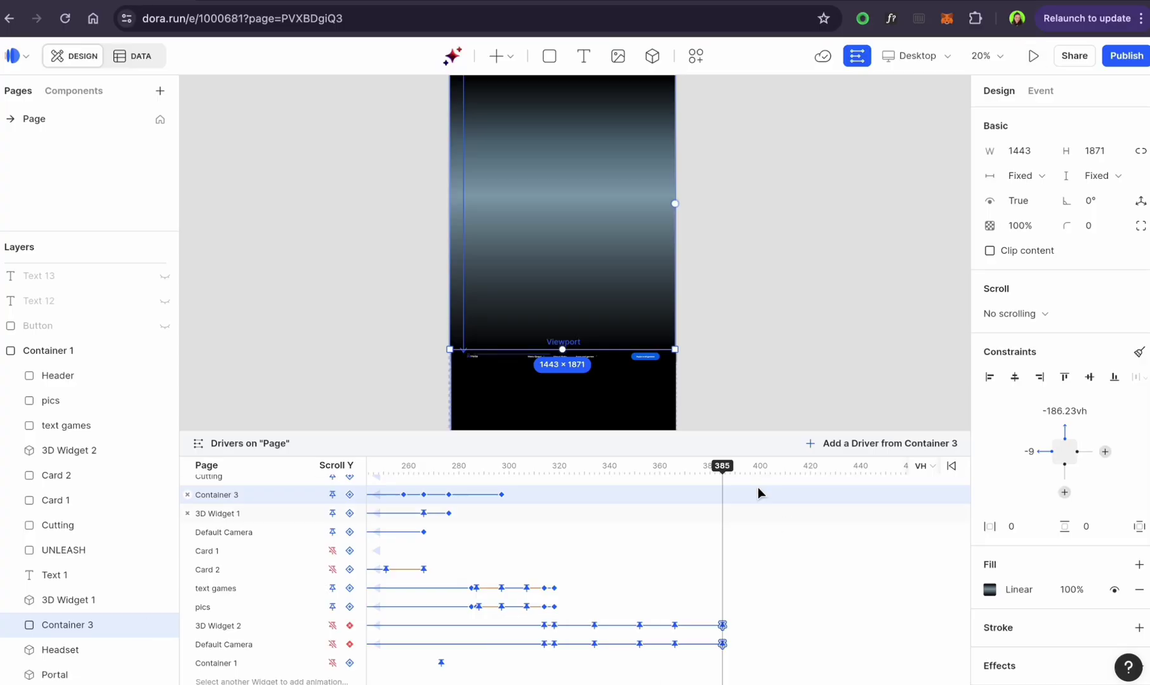
- Make Text 12, Text 13 and the Button visible and pin all three at scroll position 389
click(733, 468)
scroll(782, 276, down, 5)
click(57, 326)
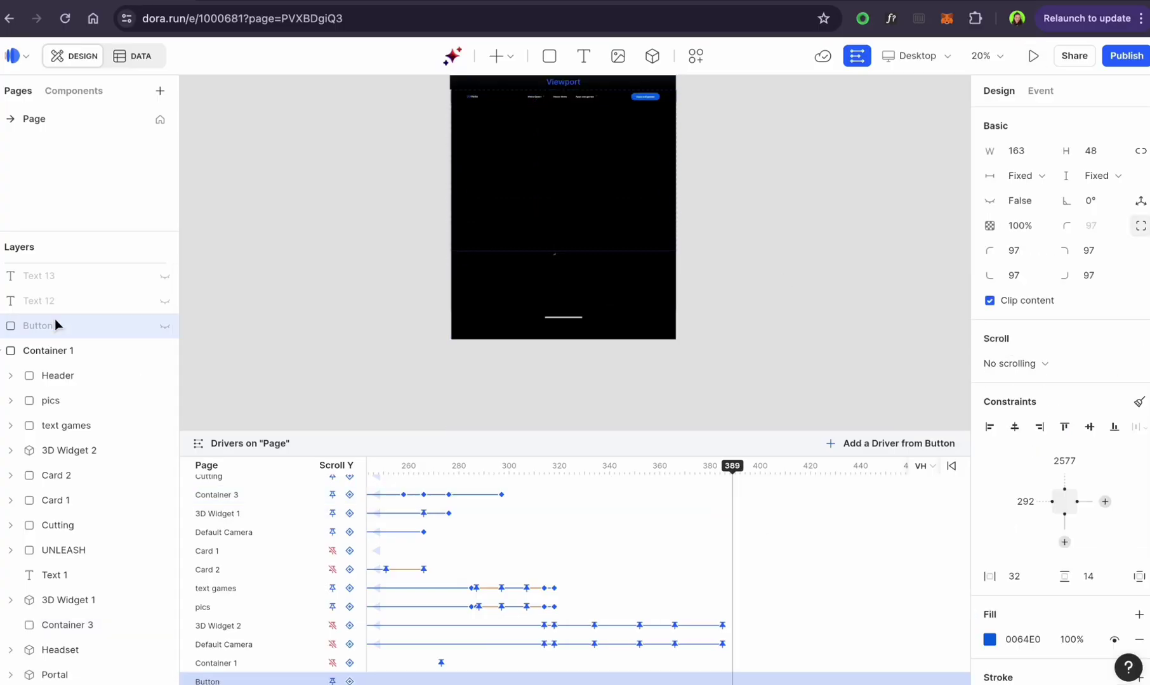
click(47, 301)
click(333, 682)
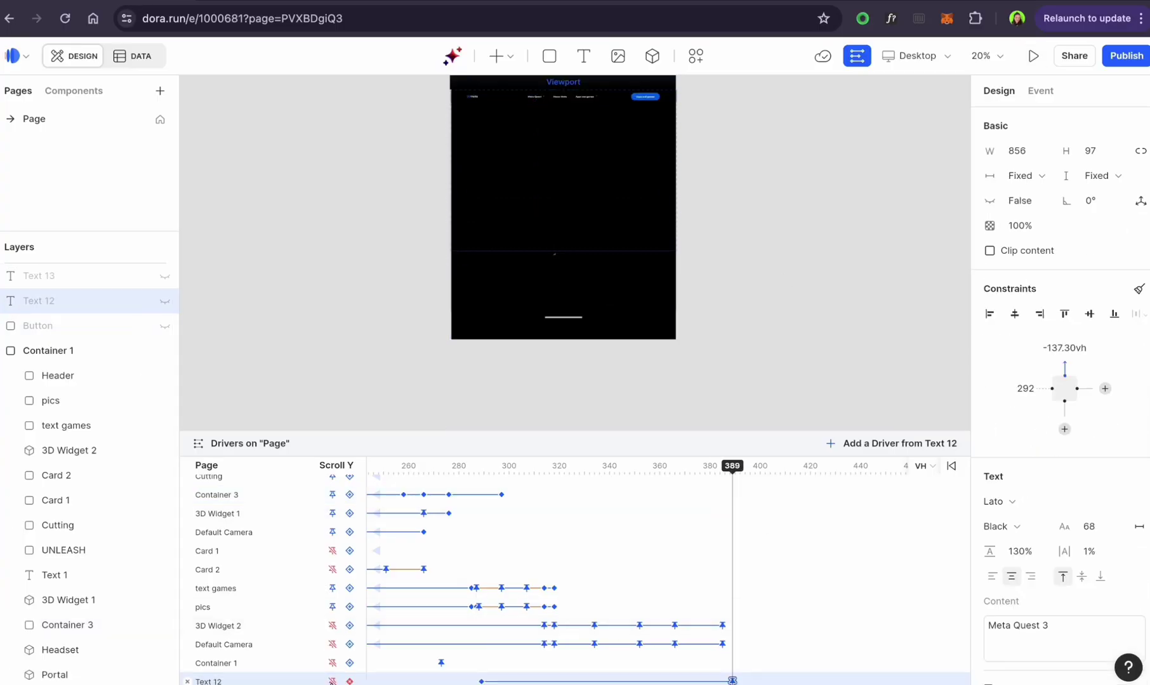
click(164, 302)
click(164, 276)
click(164, 326)
click(98, 278)
click(332, 684)
click(77, 325)
click(333, 683)
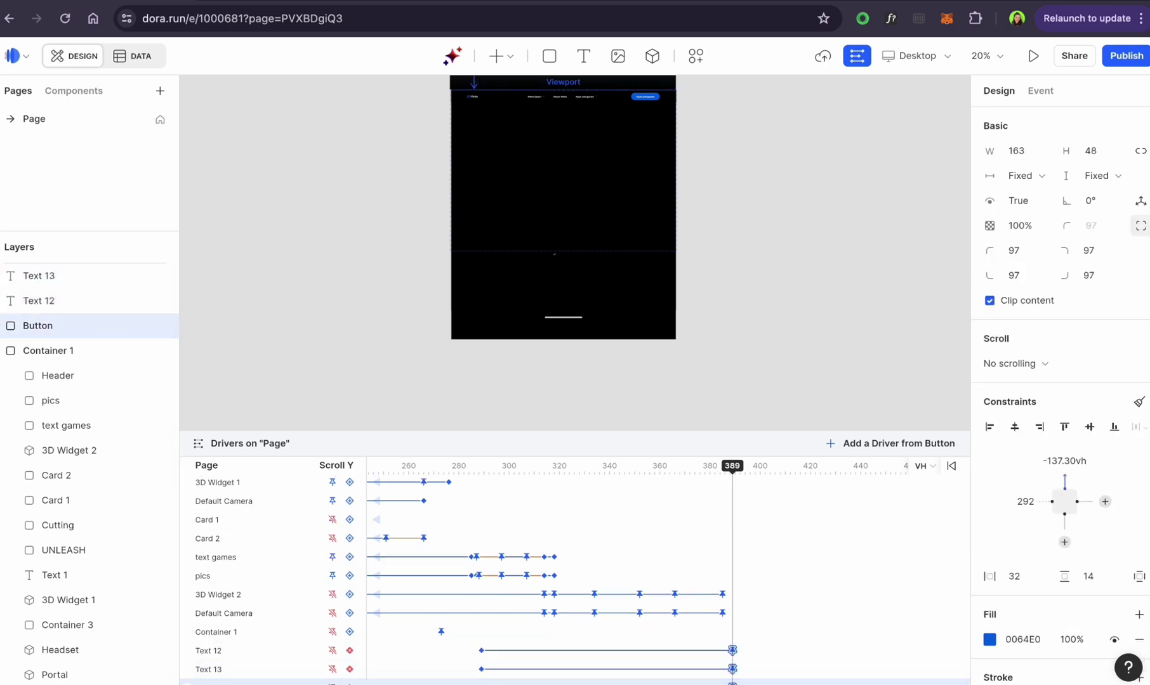
- Bring the closing texts and button into the viewport, stacked and centred: Meta Quest 3 title, the tagline below it, then the button
shift+click(44, 276)
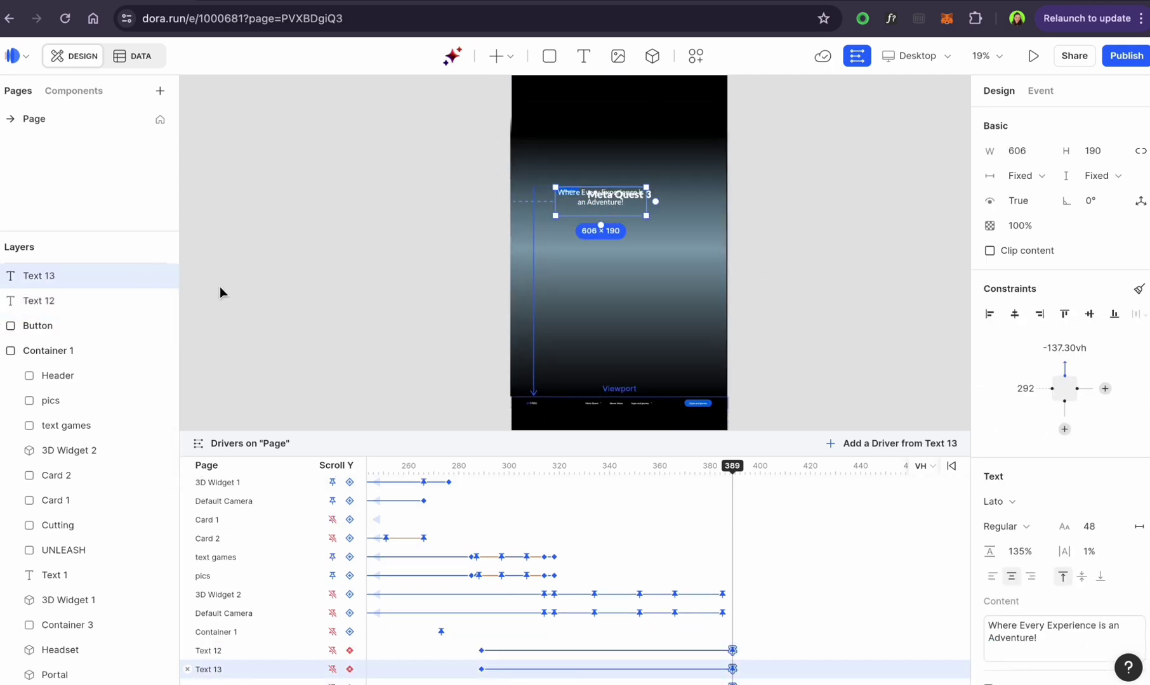
scroll(795, 266, down, 5)
drag(554, 125, 564, 299)
scroll(717, 333, up, 5)
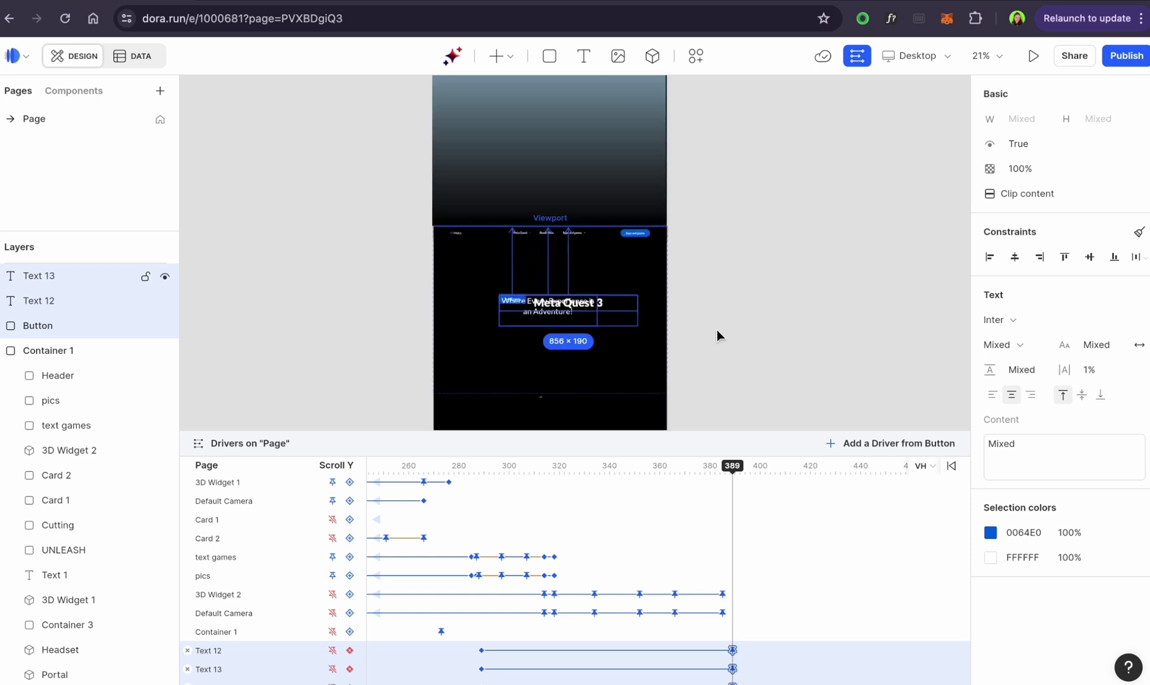
scroll(702, 330, up, 1)
click(574, 242)
drag(574, 243, 576, 265)
drag(491, 234, 520, 295)
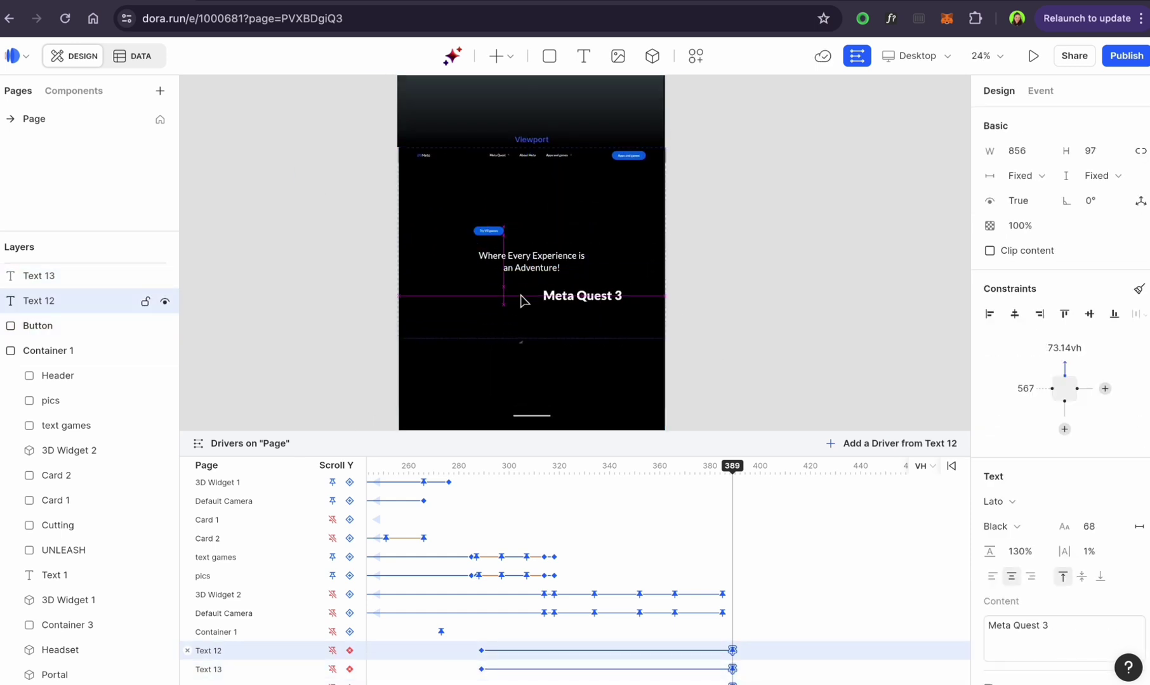
click(488, 231)
click(544, 269)
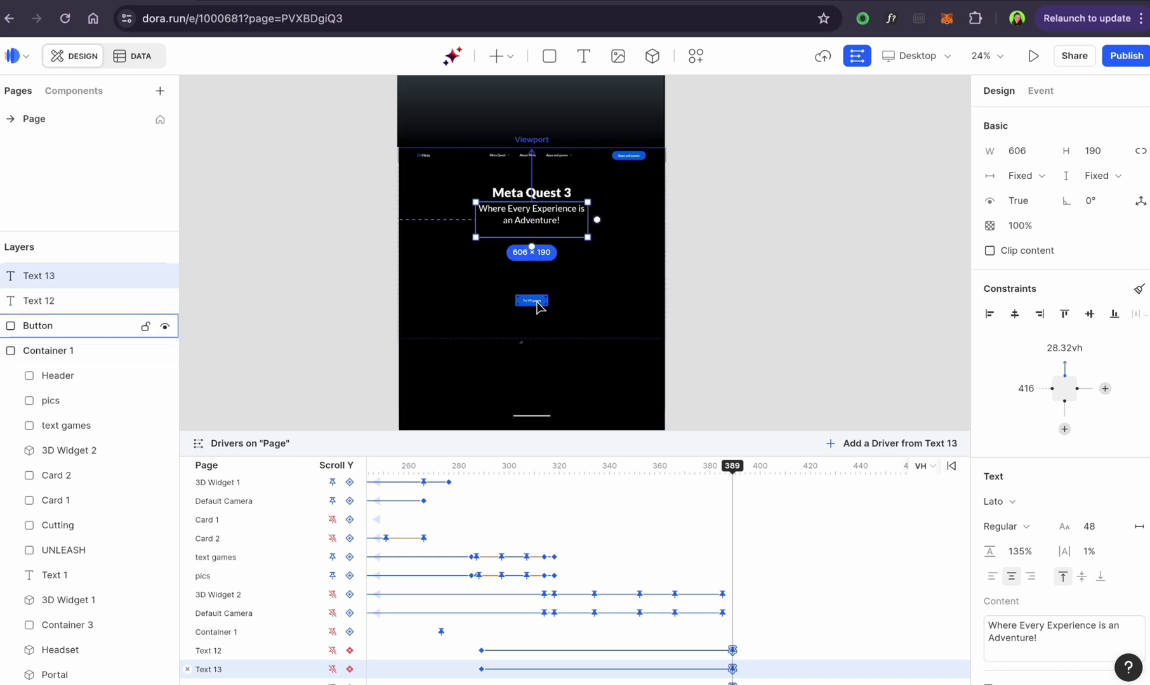
click(538, 308)
- Pin Text 12, Text 13 and the Button at scroll position 404
drag(724, 468, 766, 470)
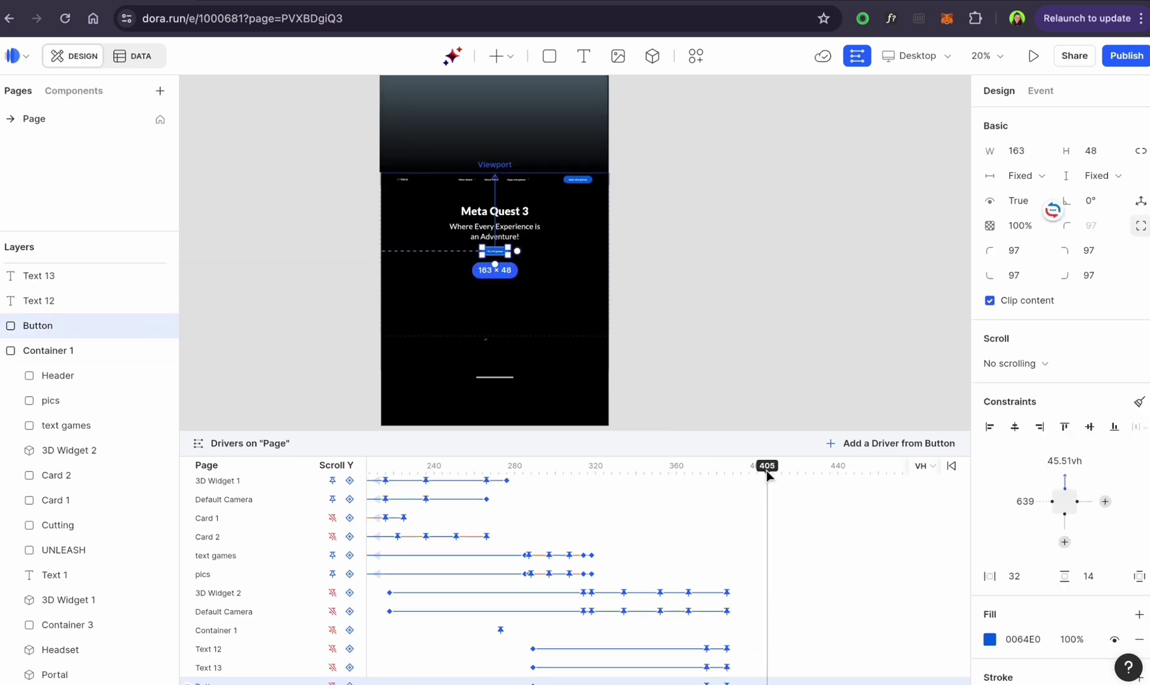
scroll(805, 618, down, 3)
click(333, 684)
scroll(825, 584, down, 3)
scroll(845, 567, up, 4)
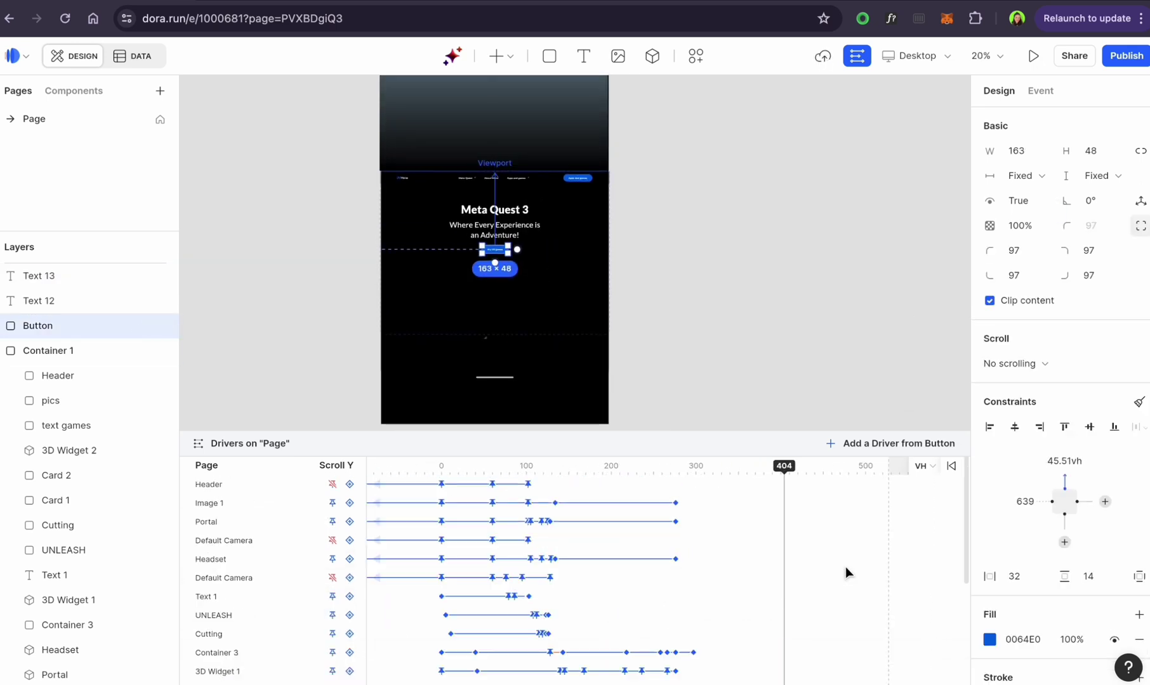
- Pin the Headset at scroll position 404 and set its opacity there to 100%
click(676, 561)
scroll(747, 552, down, 4)
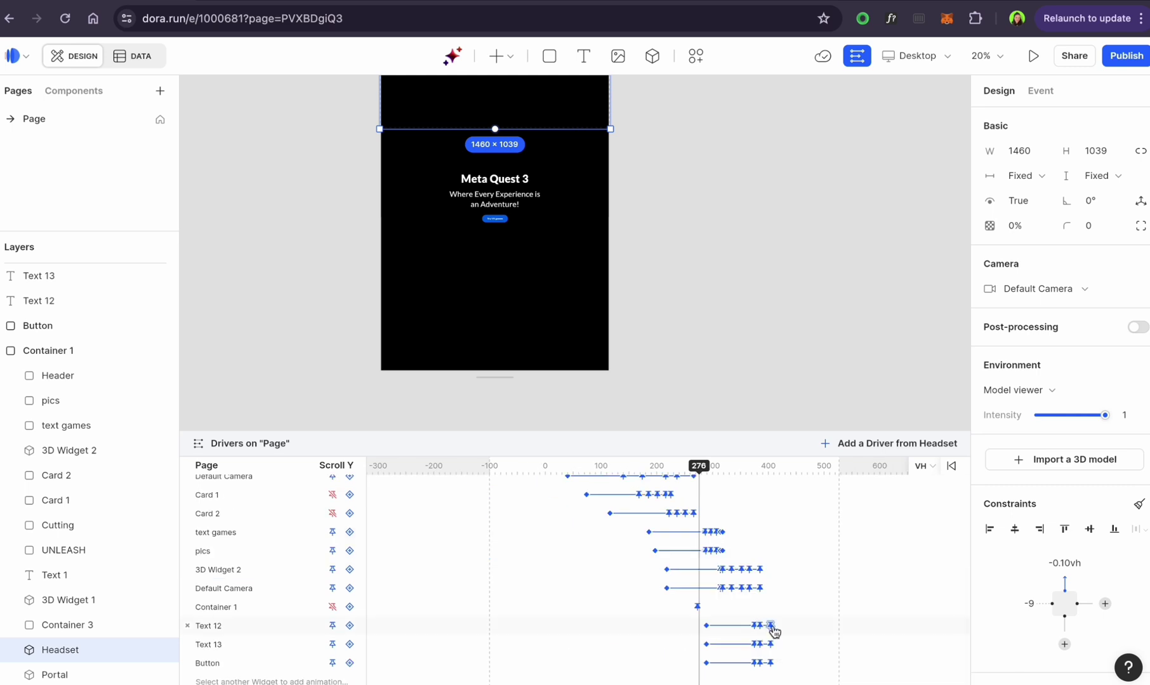
click(770, 627)
scroll(768, 622, up, 4)
click(221, 561)
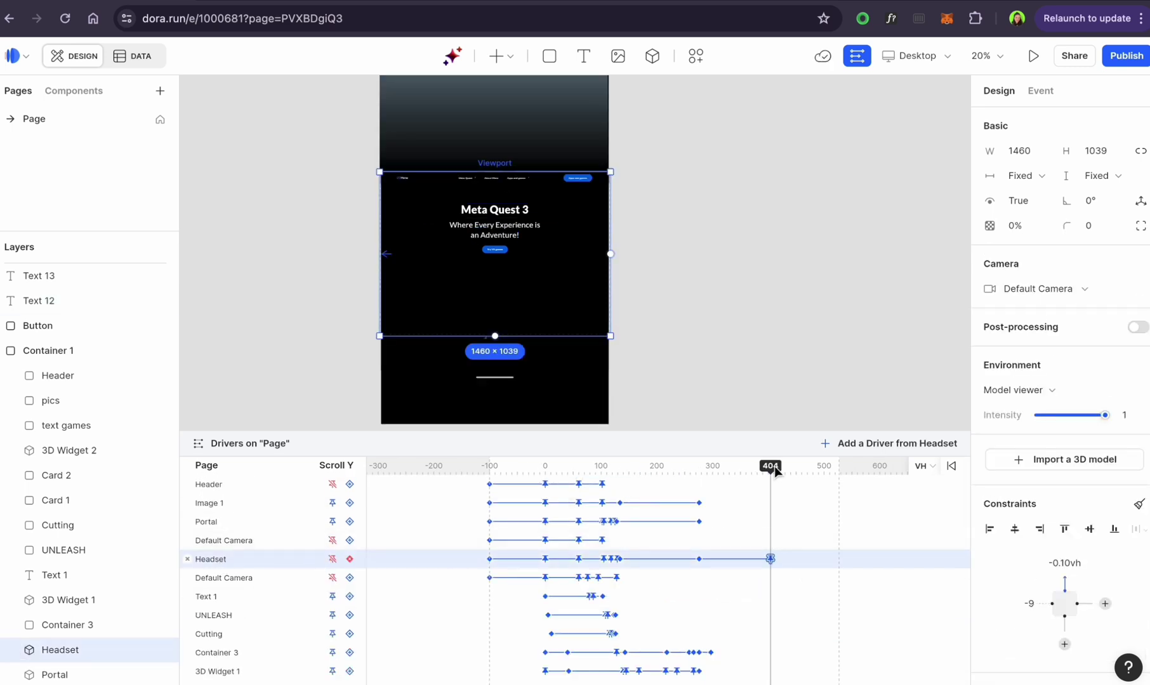
drag(776, 472, 776, 476)
scroll(531, 273, down, 5)
scroll(532, 273, up, 3)
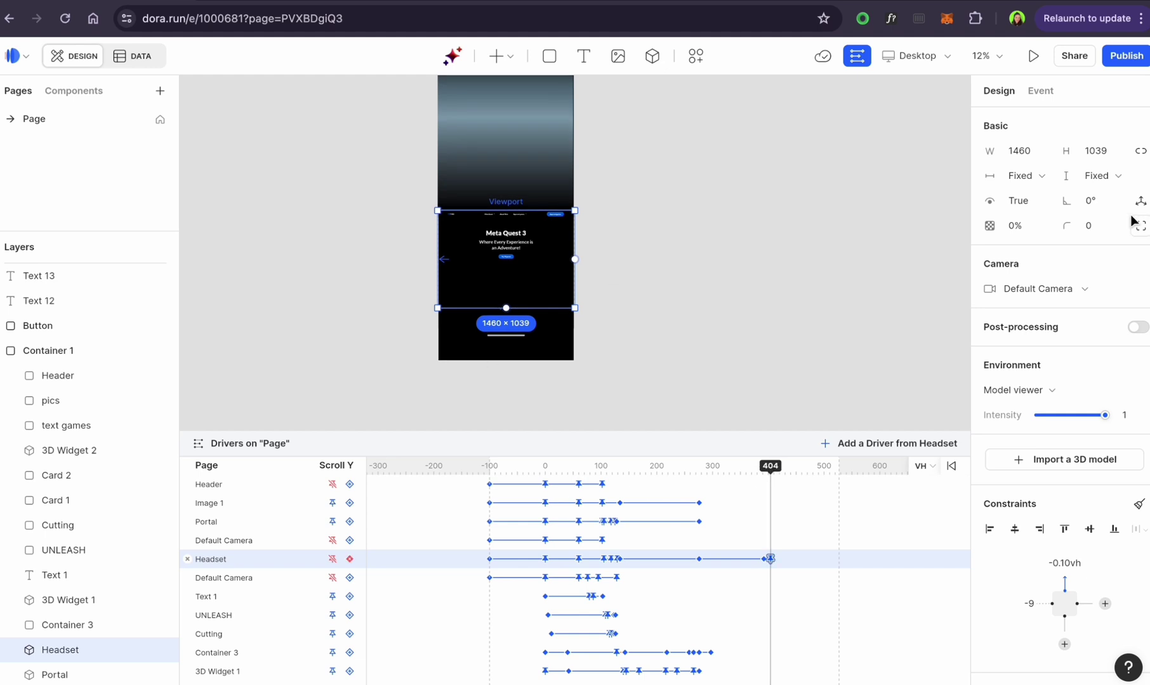
text(100)
key(Return)
scroll(777, 479, up, 3)
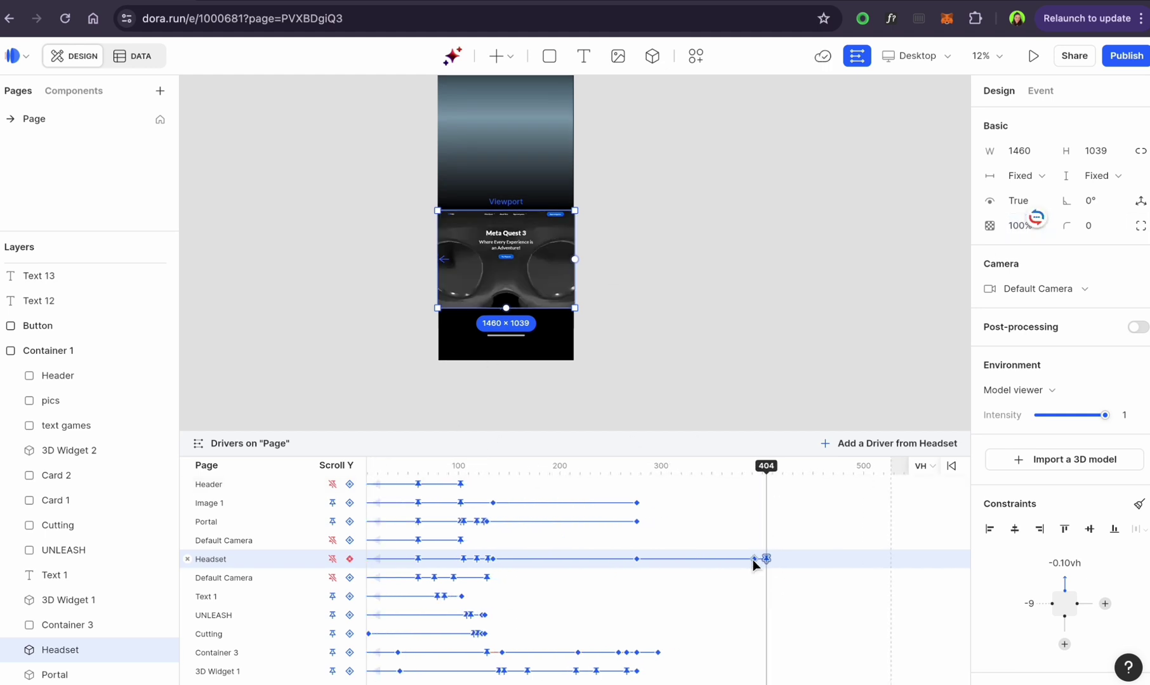
- Shift the Headset keyframe just before 404 earlier, to about scroll position 380, for a longer fade-in
click(757, 560)
click(664, 467)
click(771, 581)
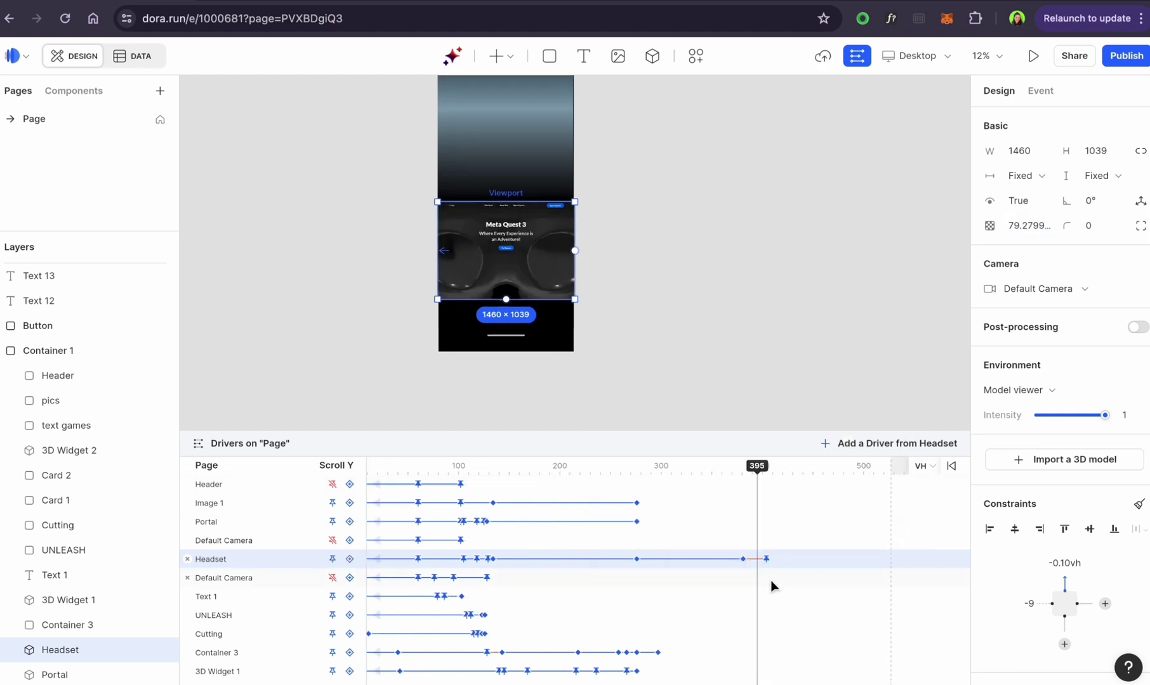
- Pin the Portal camera and the Headset camera at scroll position 404
mouse_move(757, 470)
mouse_down()
mouse_move(737, 471)
mouse_move(765, 471)
mouse_up()
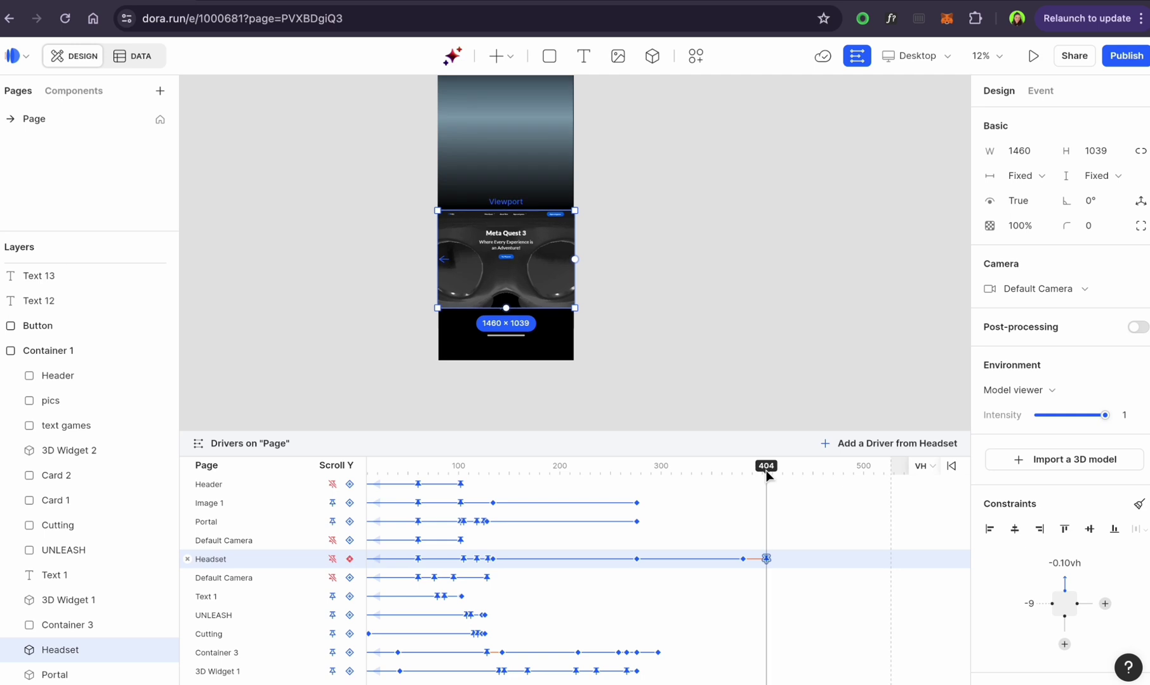
click(330, 541)
key(Escape)
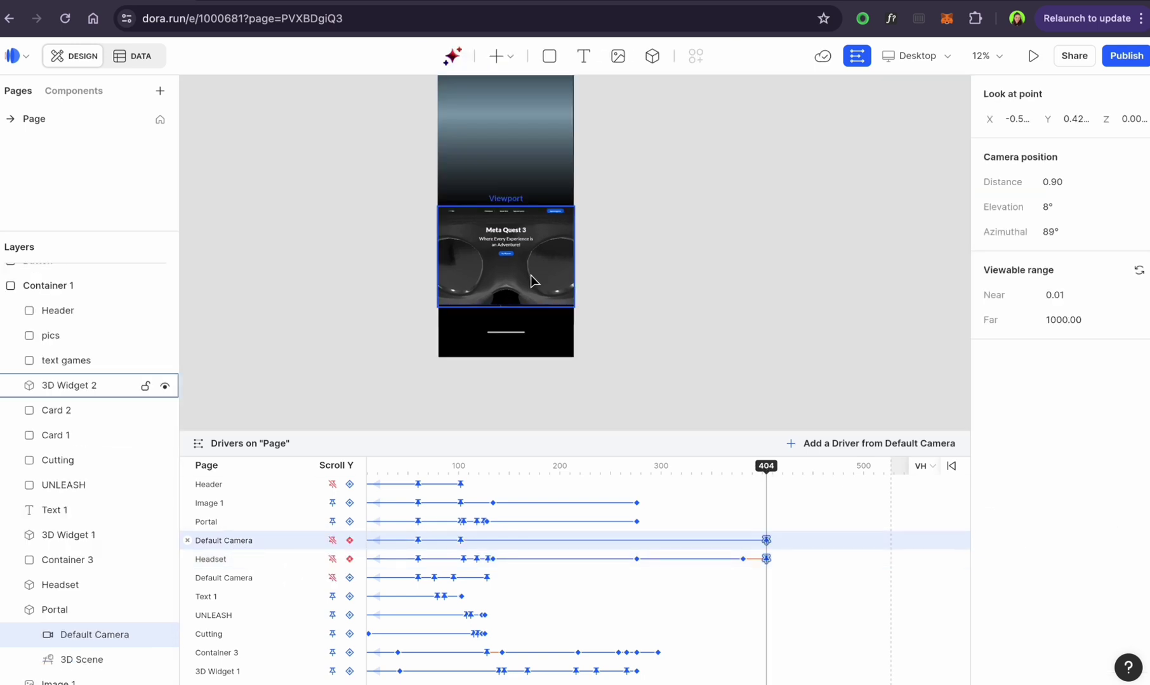
click(332, 580)
click(518, 283)
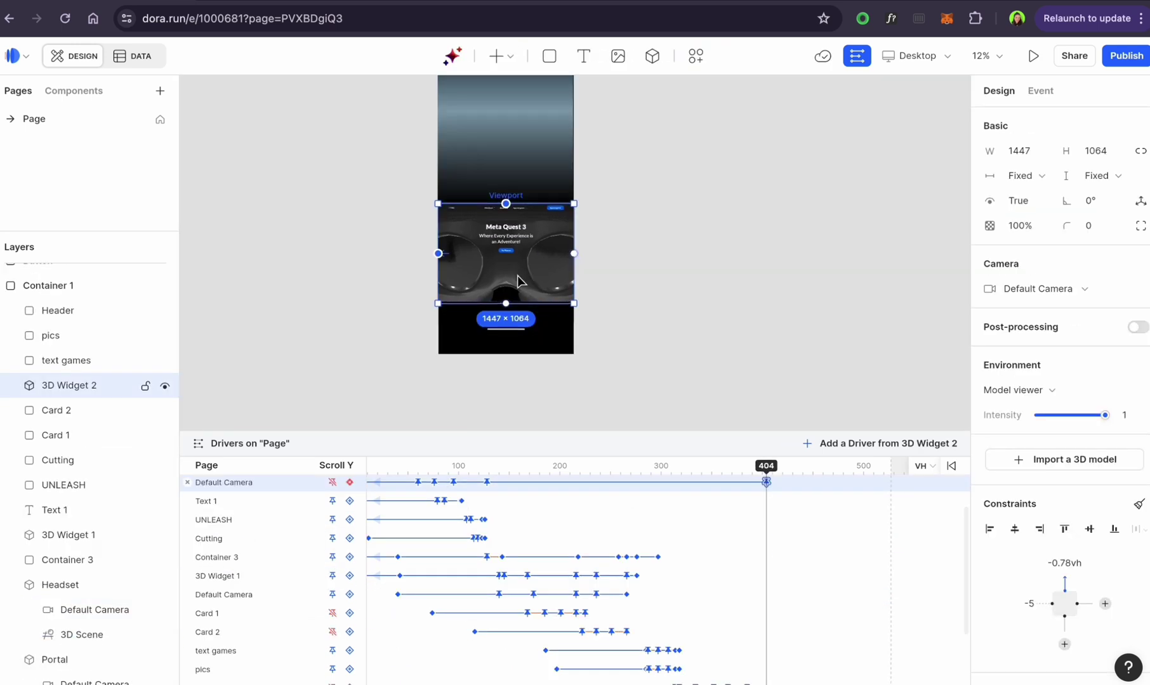
scroll(519, 282, down, 1)
click(230, 487)
scroll(516, 310, up, 1)
click(506, 300)
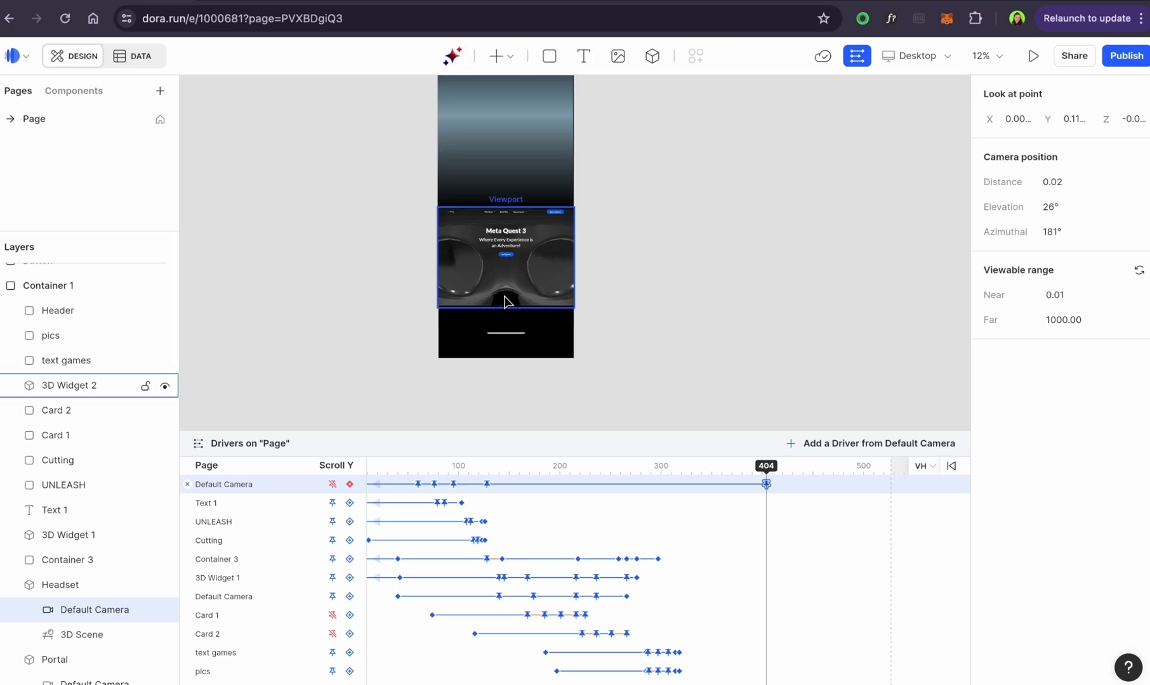
click(506, 301)
- Place the Headset beside the page and key its camera at scroll position 463 with distance 0.88, elevation 7° and azimuthal 358°
drag(606, 278, 849, 285)
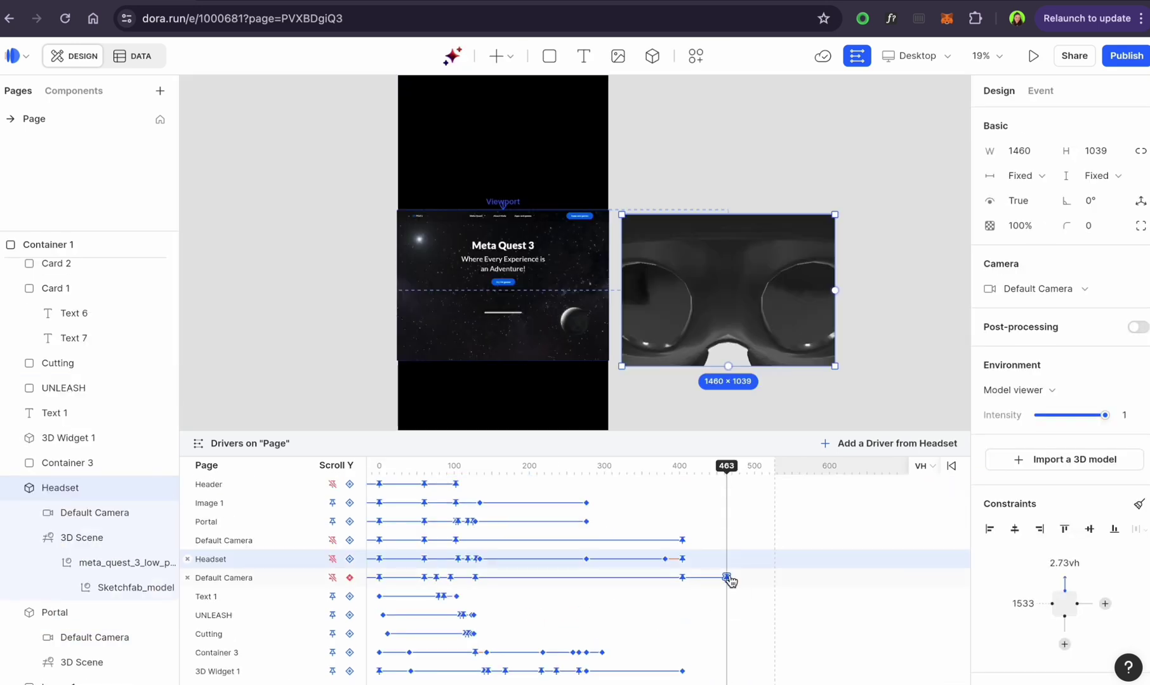
click(727, 577)
scroll(749, 342, down, 2)
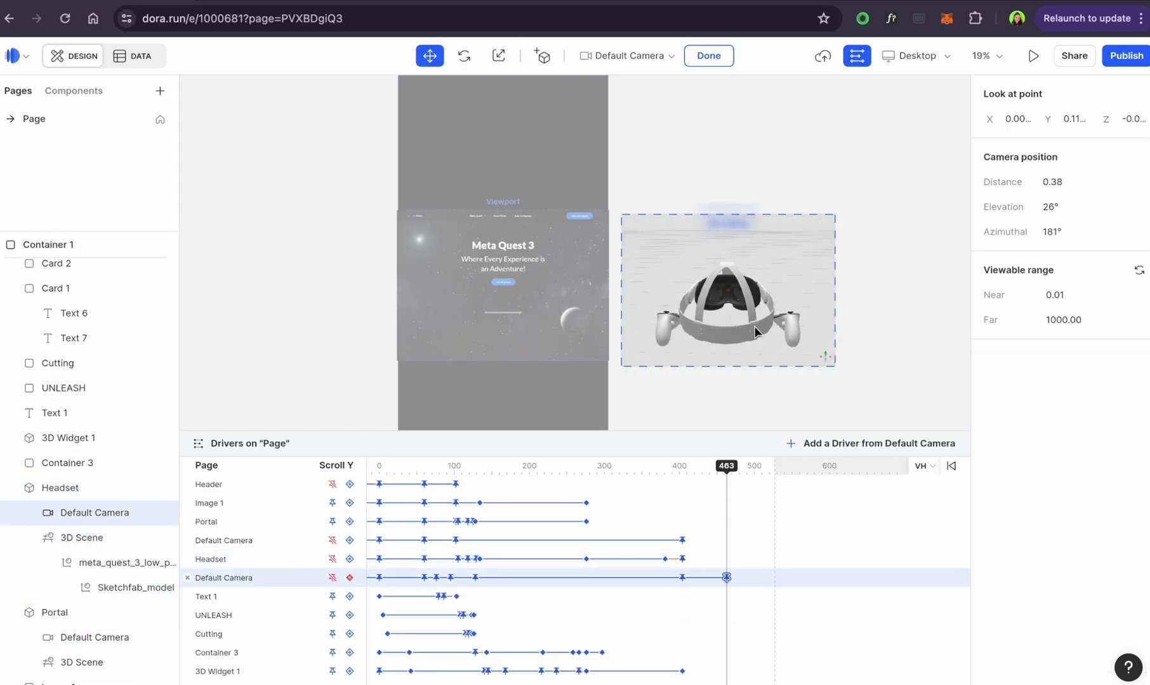
drag(769, 332, 680, 323)
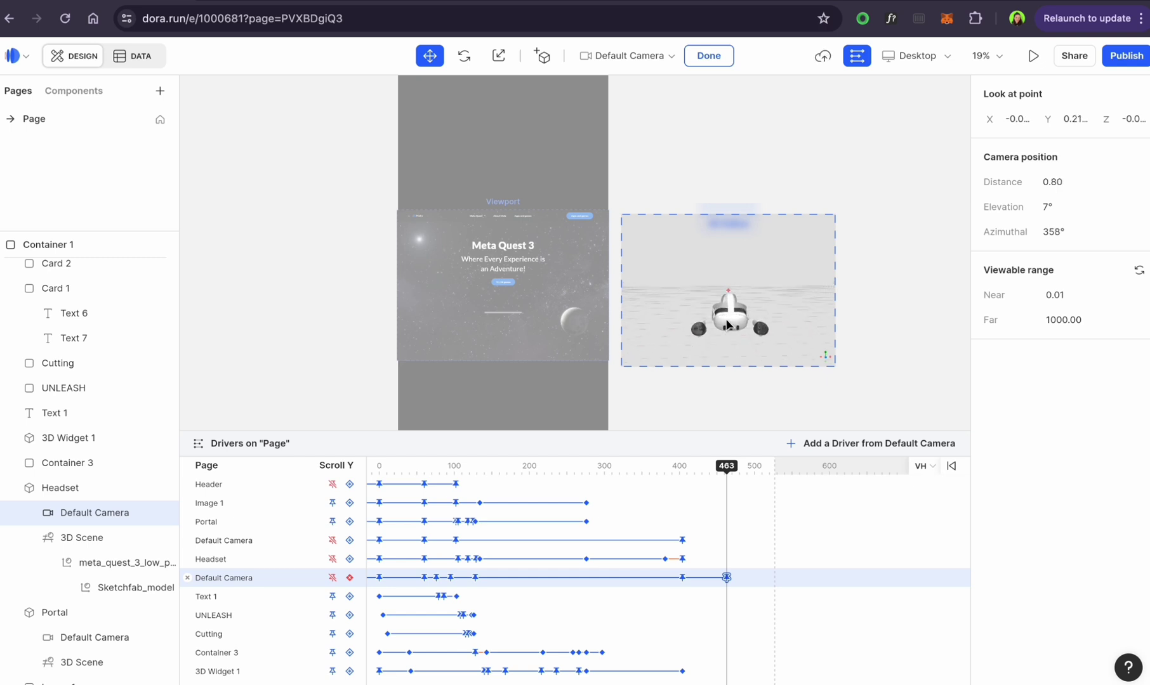
scroll(728, 325, down, 1)
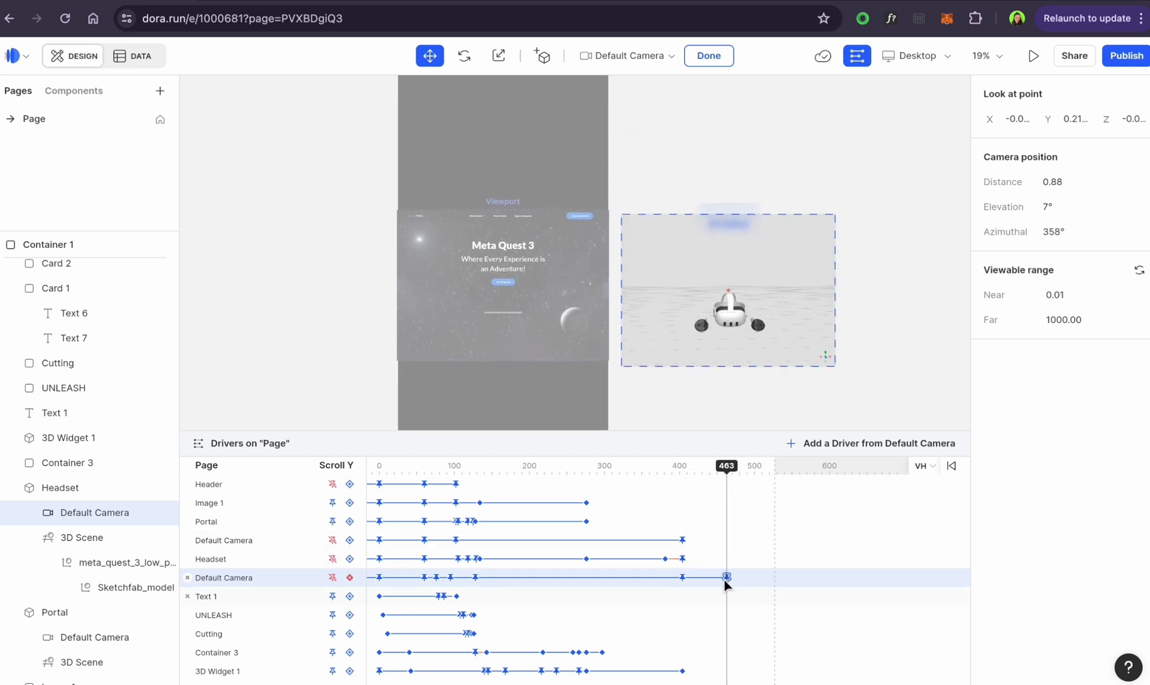
- Add a keyframe for the Headset widget at scroll position 463, matching its camera keyframe
click(683, 560)
click(727, 578)
click(350, 559)
click(683, 560)
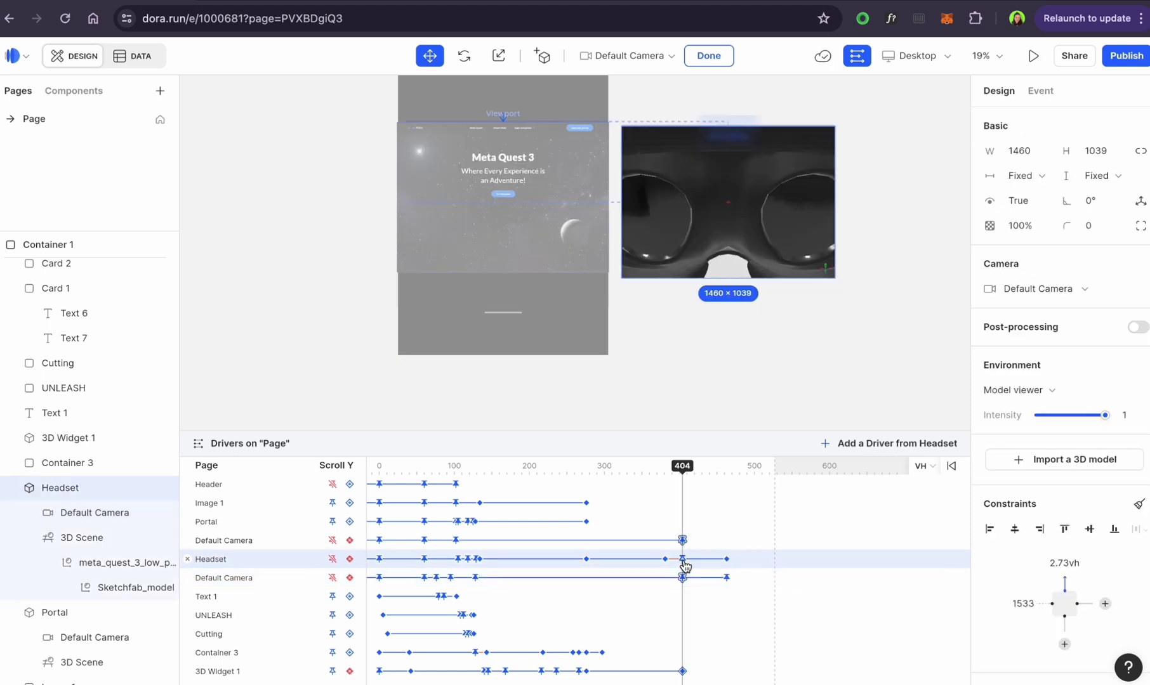
click(667, 560)
click(683, 560)
- Leave scene editing and move the Headset back over the page at scroll position 404, at -20 horizontally and -0.29vh vertically
click(728, 210)
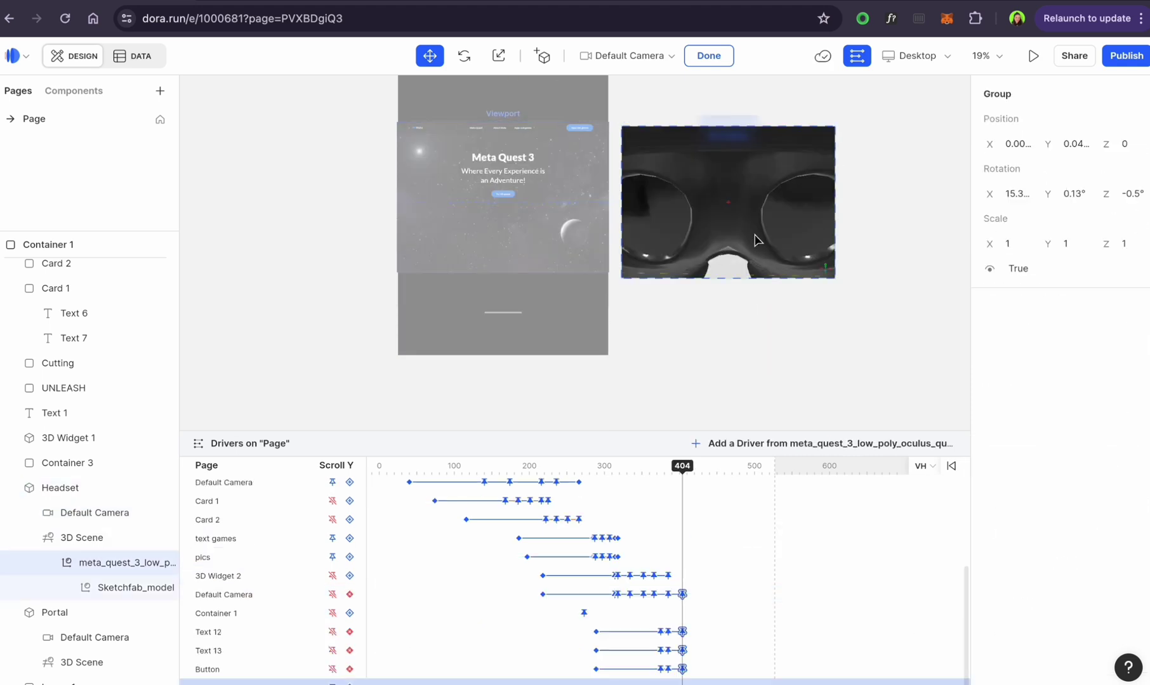
click(952, 466)
click(880, 289)
click(80, 489)
drag(714, 225, 545, 228)
click(682, 560)
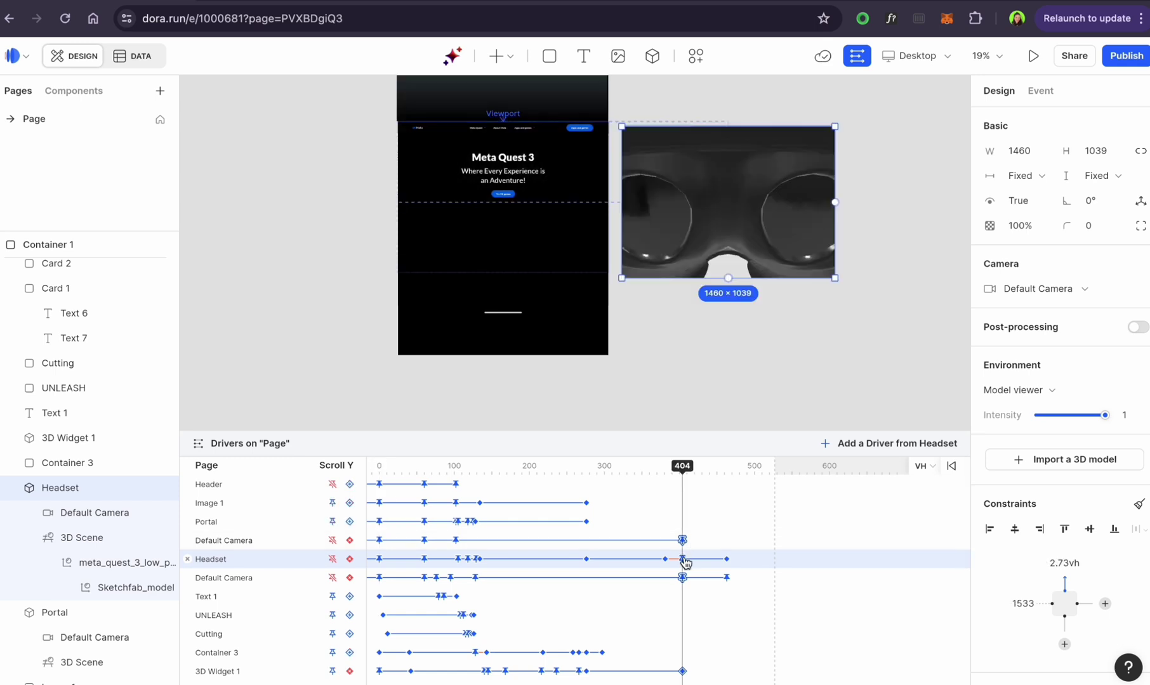
drag(793, 246, 567, 242)
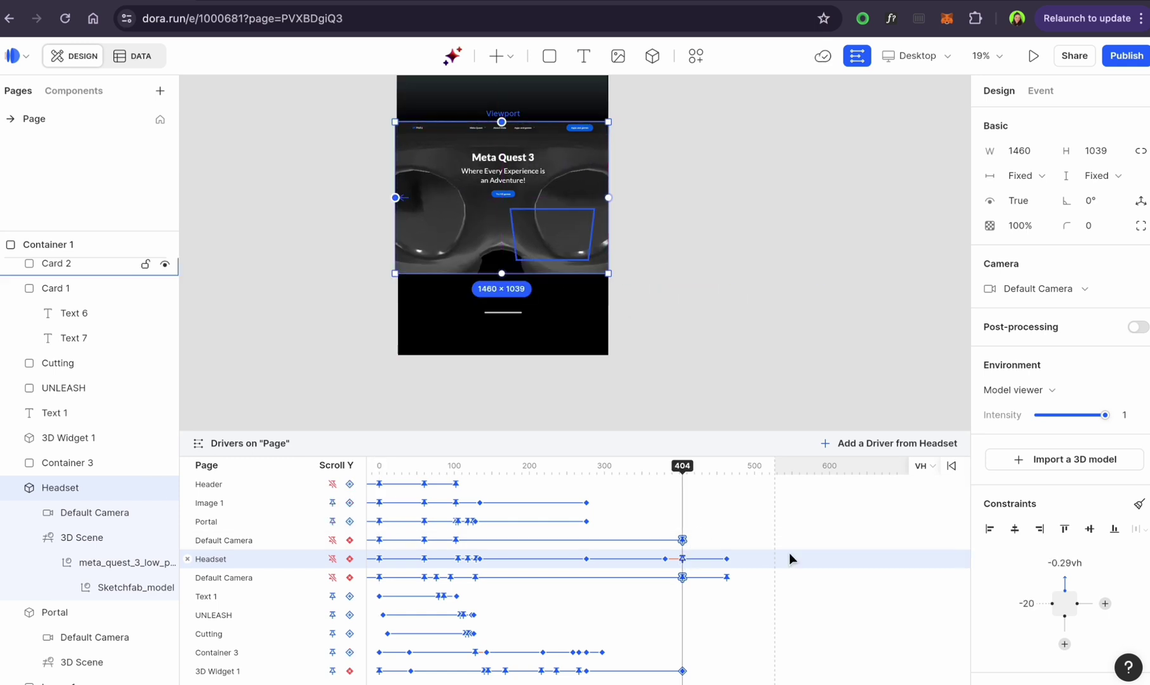
- At scroll position 463, shift the Headset horizontally back over the page so the model is centred below the button
click(727, 560)
drag(1016, 605, 997, 606)
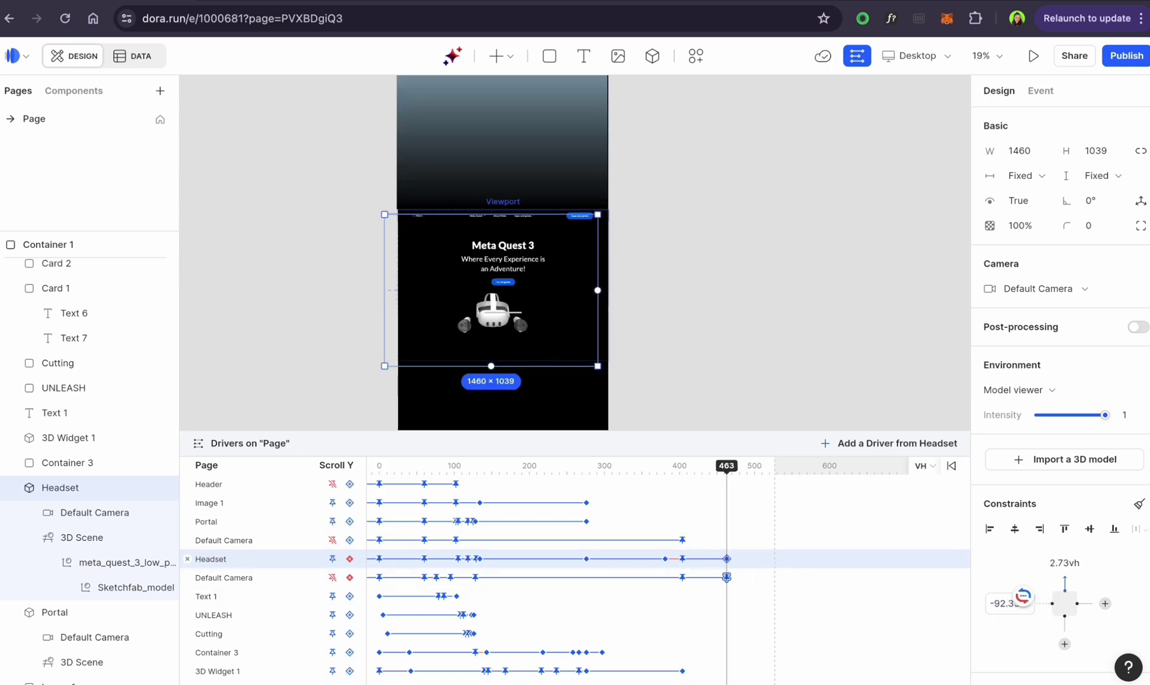
mouse_move(727, 467)
mouse_down()
mouse_move(682, 468)
mouse_move(727, 470)
mouse_up()
click(727, 578)
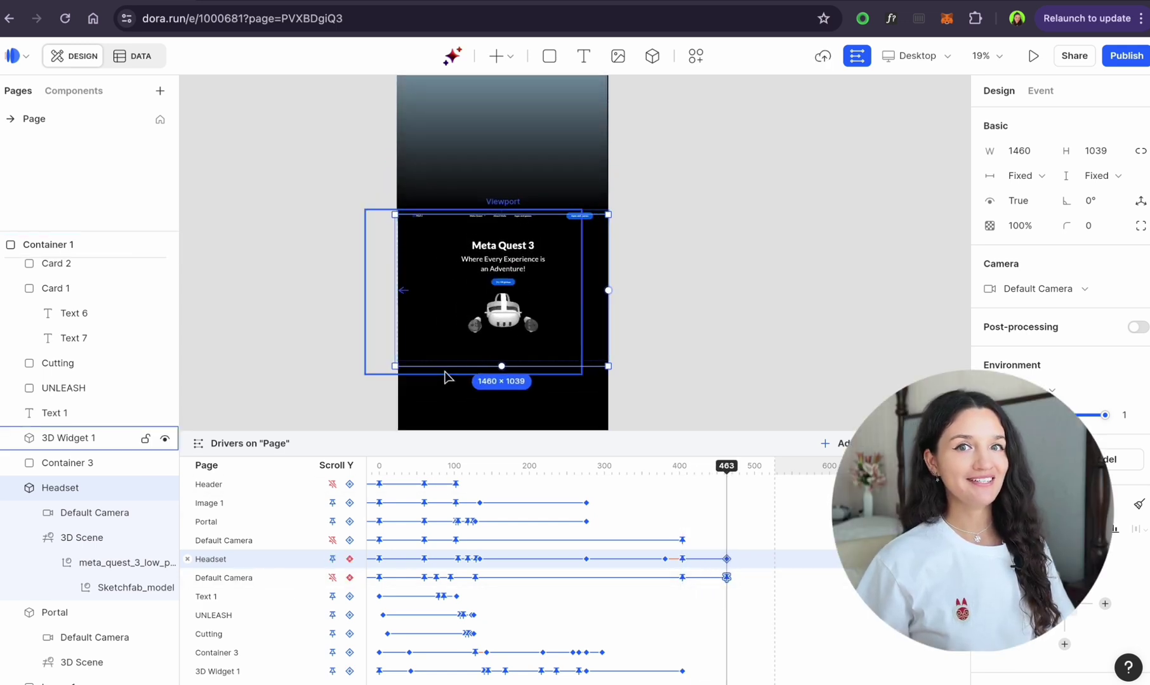
- Apply the Hue post-processing effect to the Portal at scroll position 0, turning its teal lights blue
scroll(527, 373, down, 1)
click(696, 343)
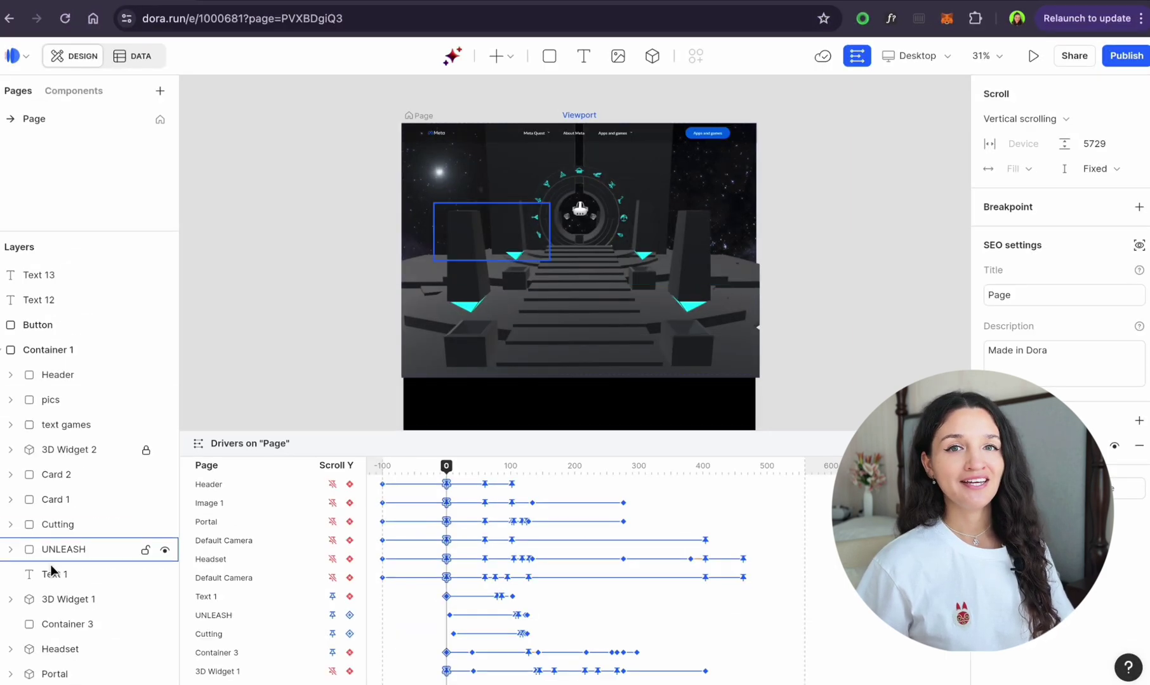
click(55, 674)
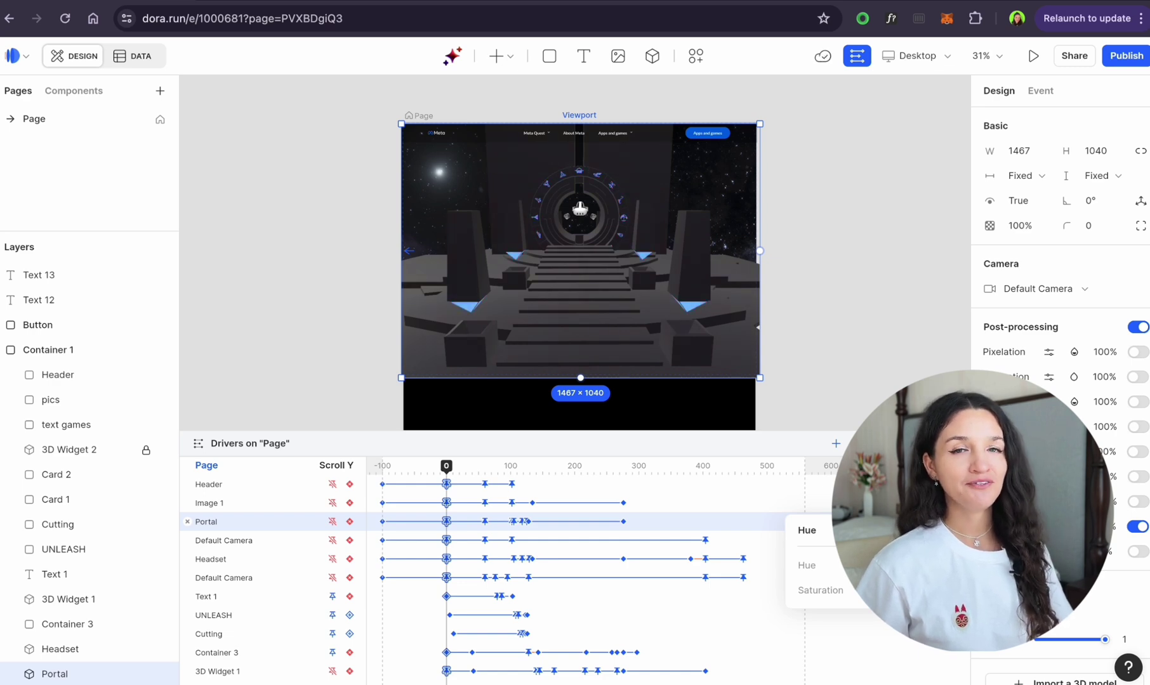
click(890, 257)
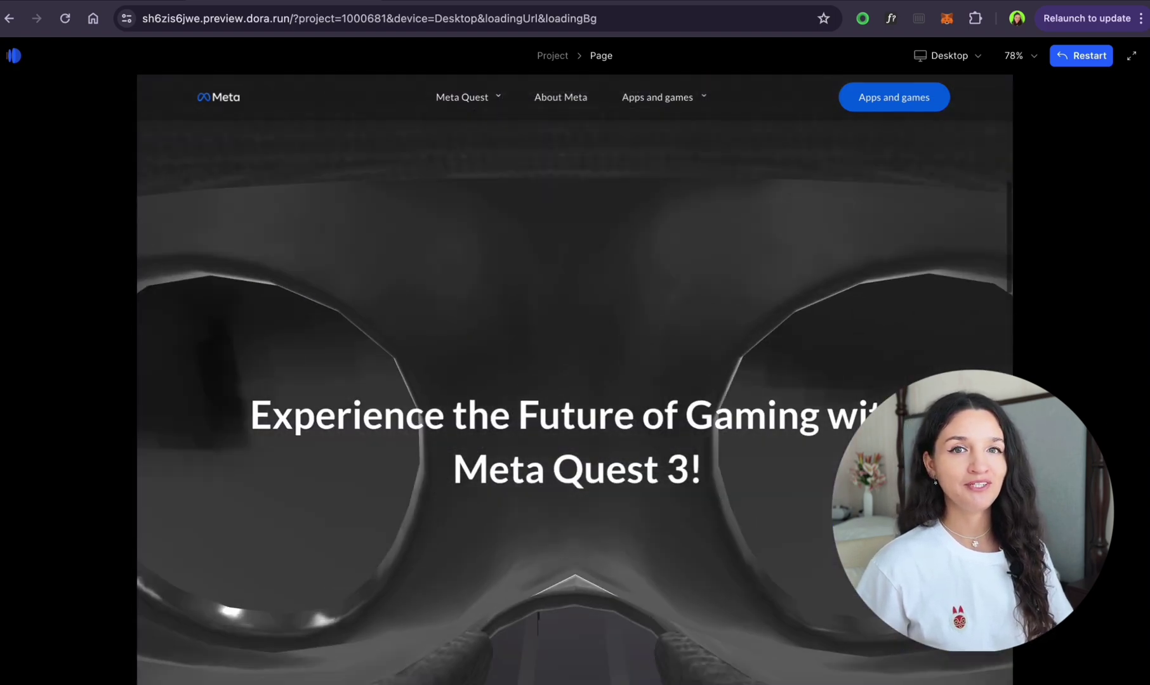
- Scroll through the whole page preview to check the scene animations up to the closing Meta Quest 3 section
scroll(575, 381, down, 20)
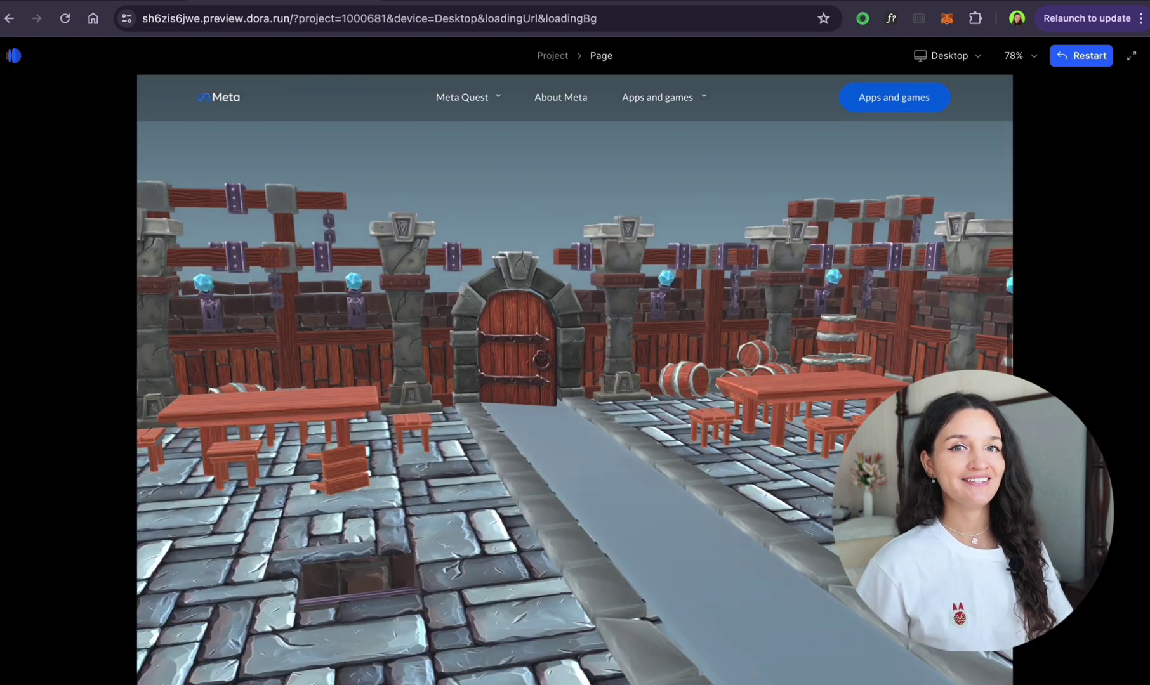
scroll(575, 381, down, 20)
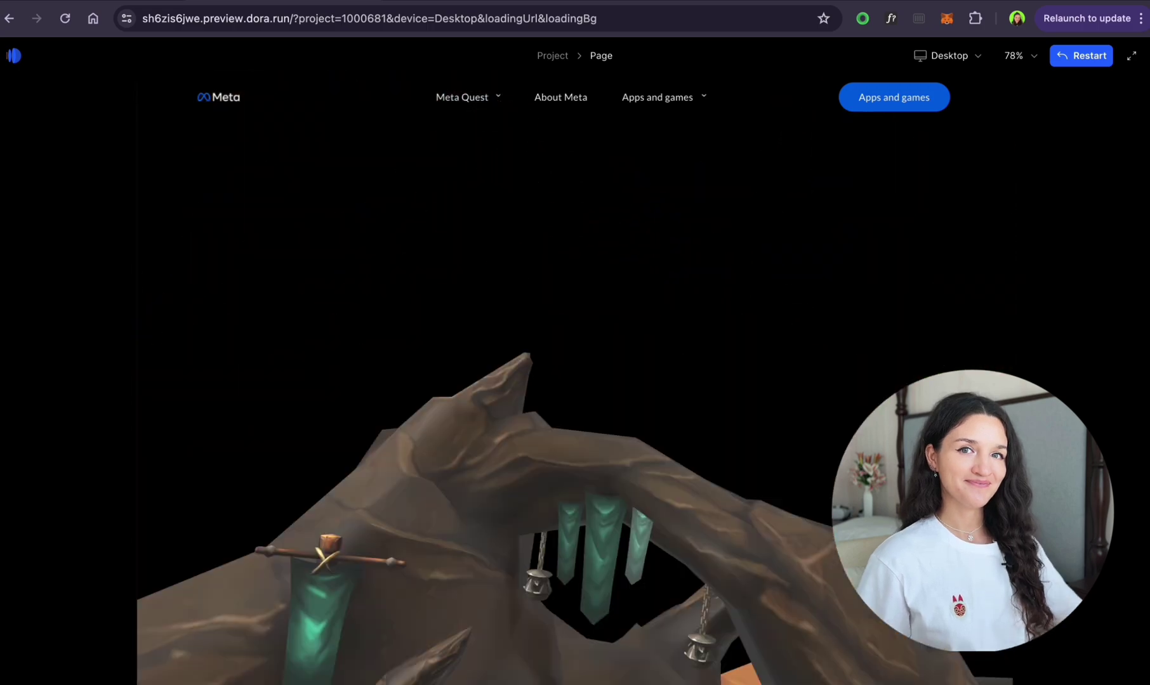
scroll(575, 381, down, 20)
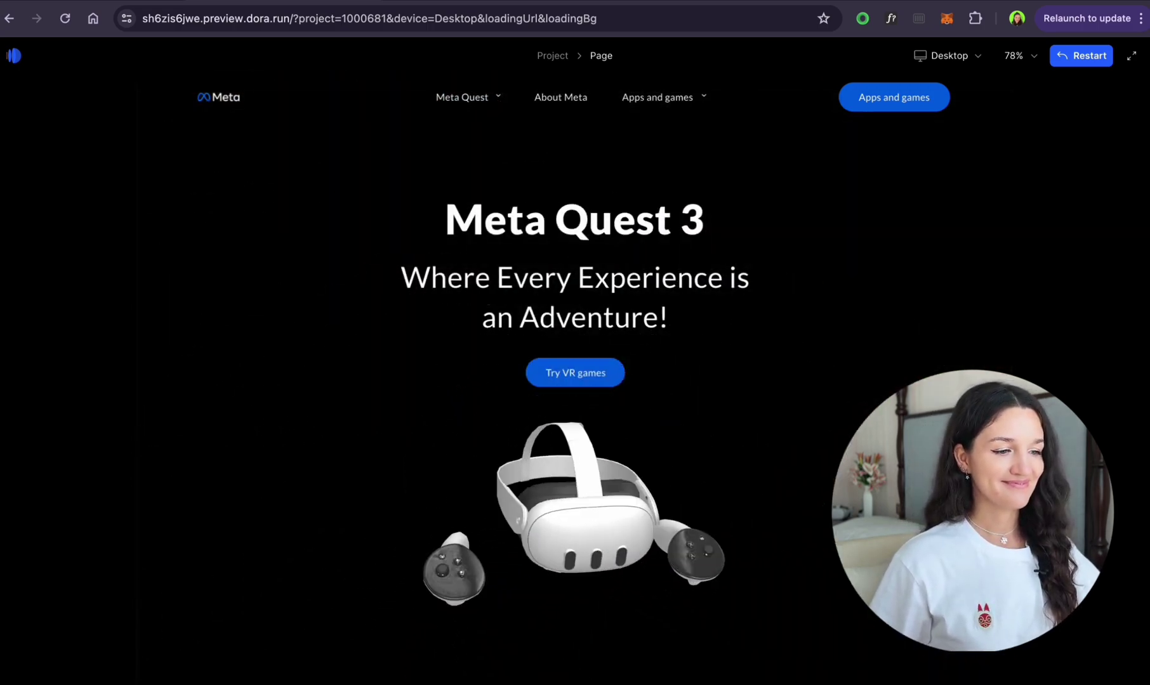